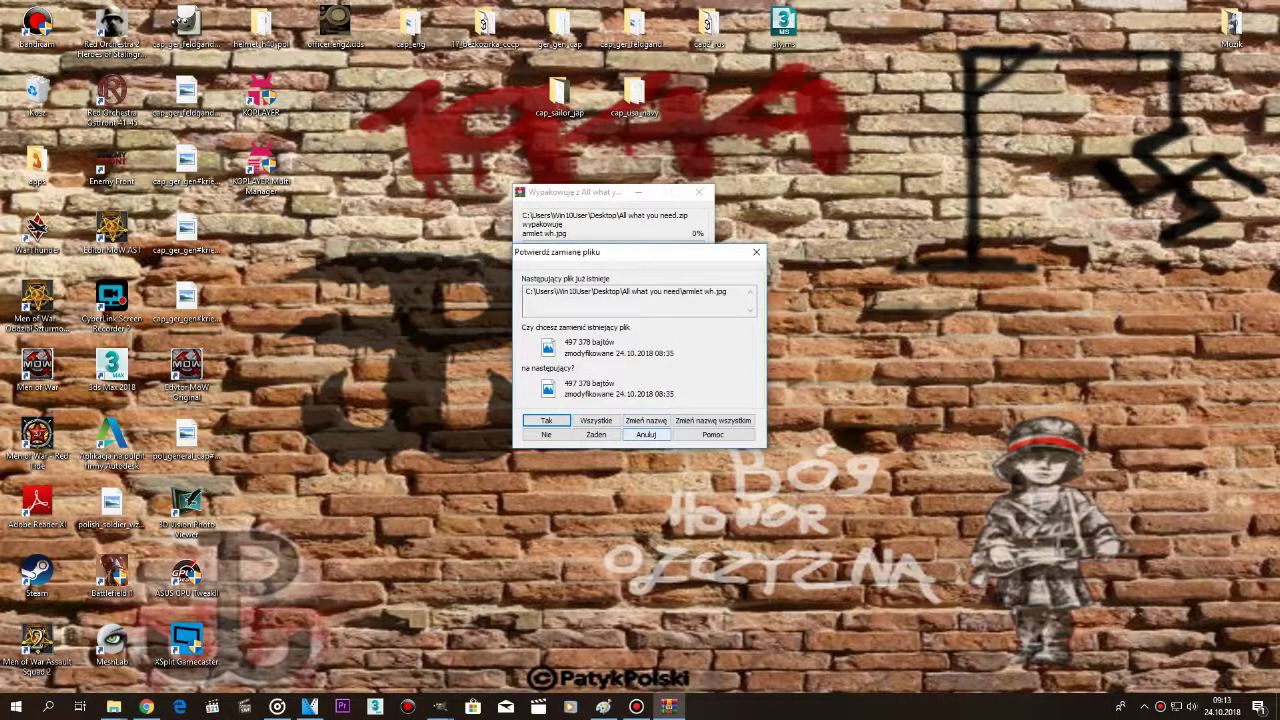
Extract All what you need.zip, replacing all existing files, and open the extracted folder and its gefreiter-WH subfolder.
{"action": "left_click", "coordinate": [596, 421]}
{"action": "double_click", "coordinate": [560, 302]}
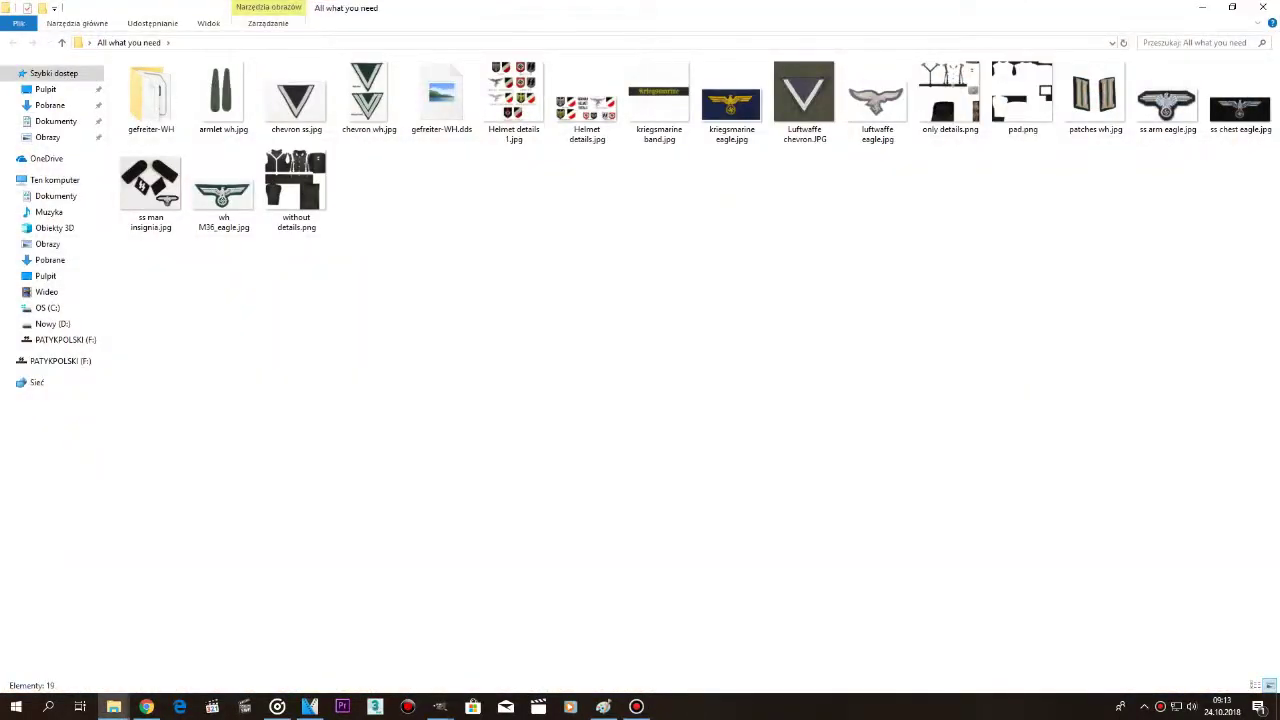
{"action": "double_click", "coordinate": [150, 95]}
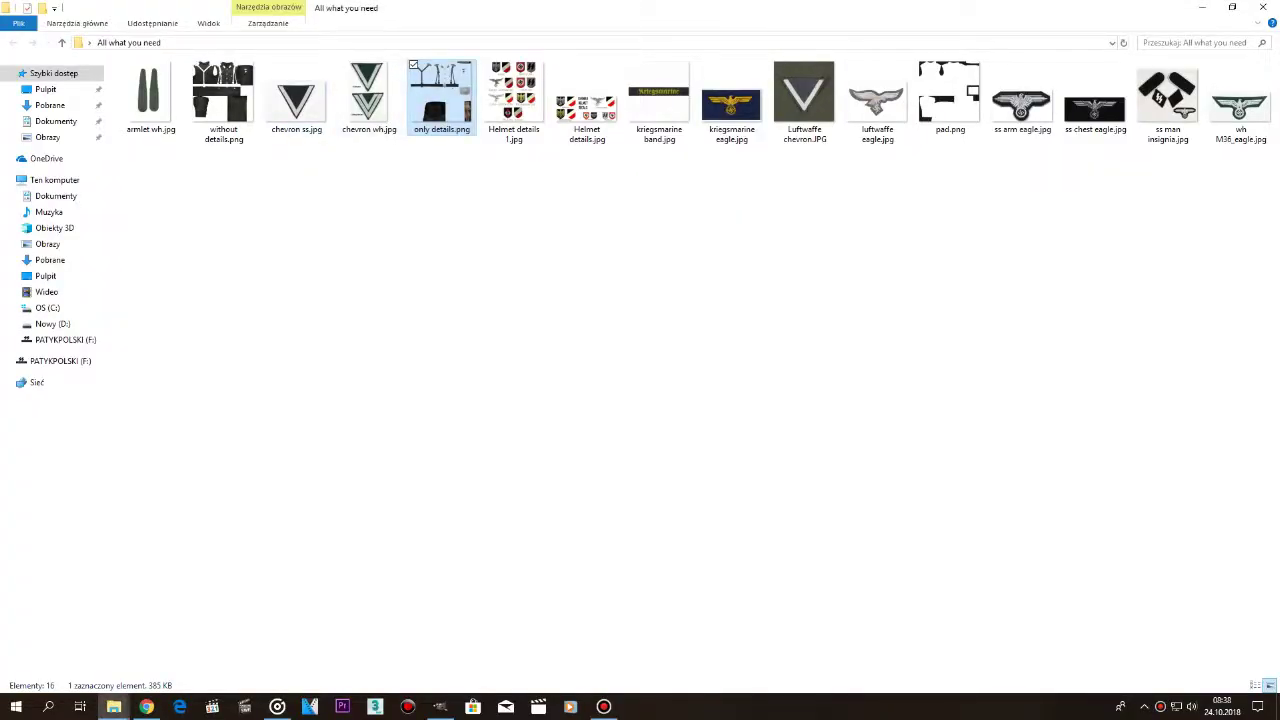
Open only details.png, without details.png and pad.png from the All what you need folder in GIMP.
{"action": "right_click", "coordinate": [437, 114]}
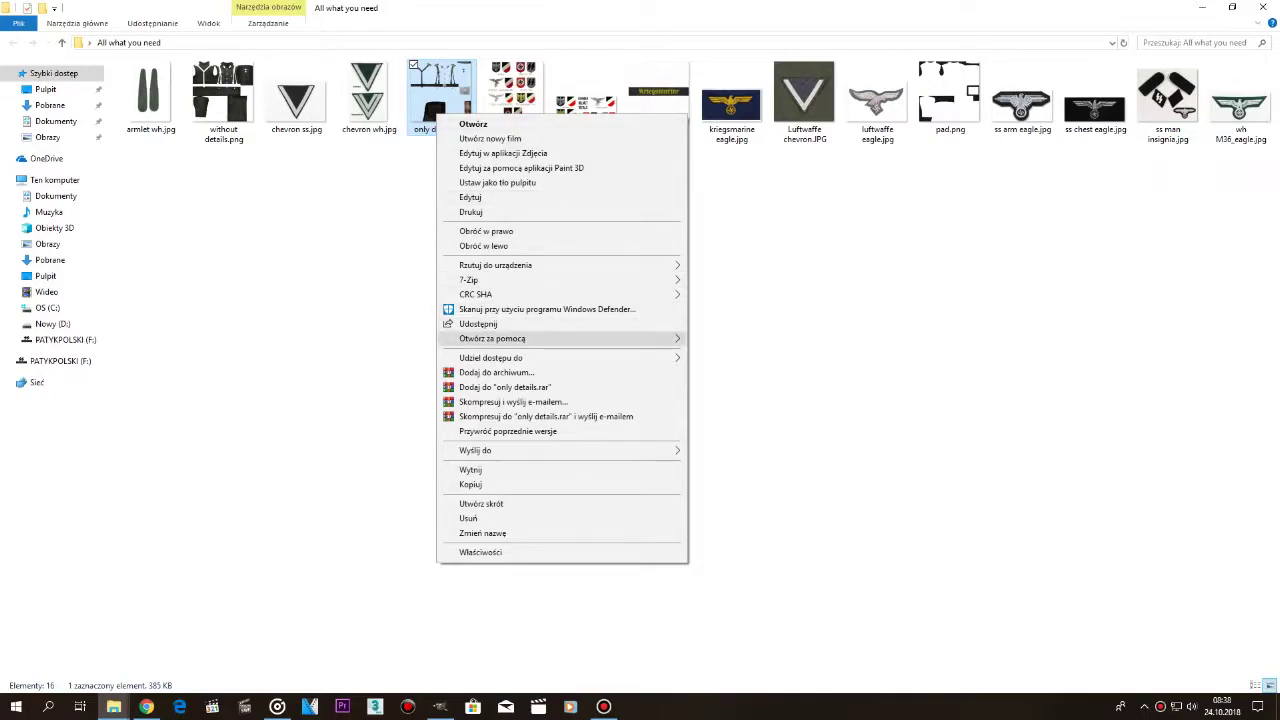
{"action": "mouse_move", "coordinate": [600, 338]}
{"action": "left_click", "coordinate": [790, 340]}
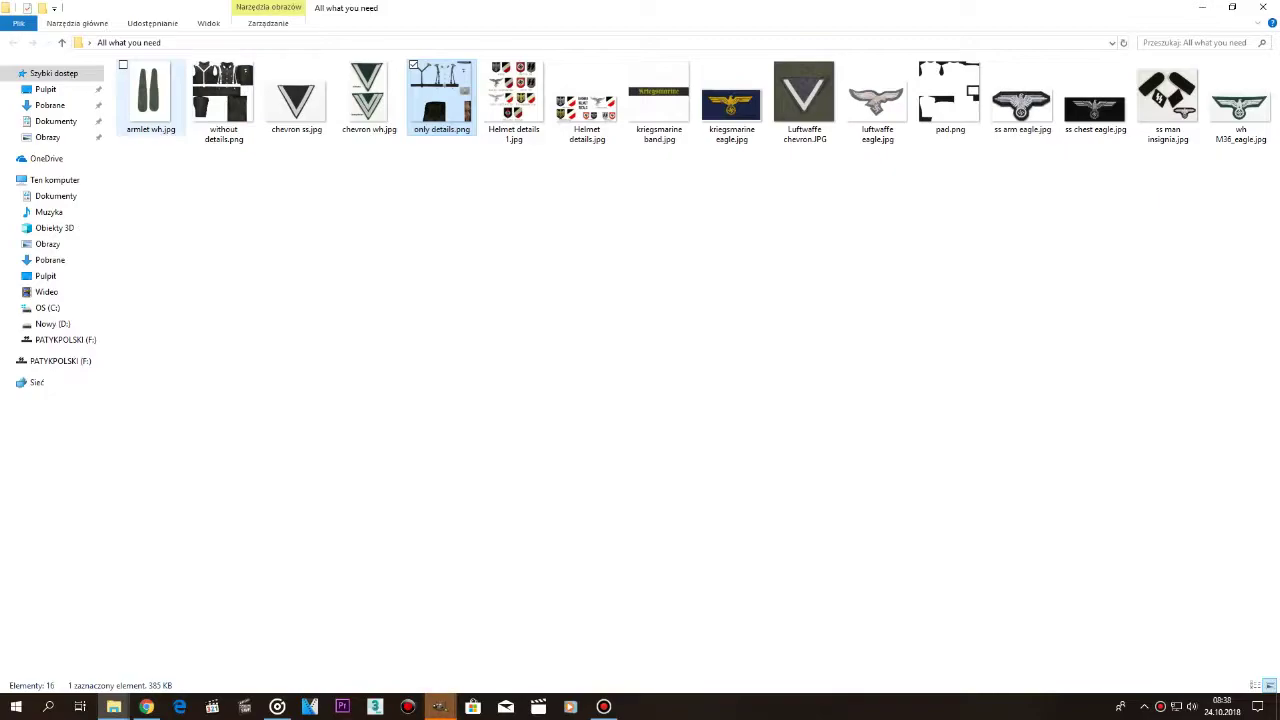
{"action": "left_click", "coordinate": [222, 100]}
{"action": "right_click", "coordinate": [218, 118]}
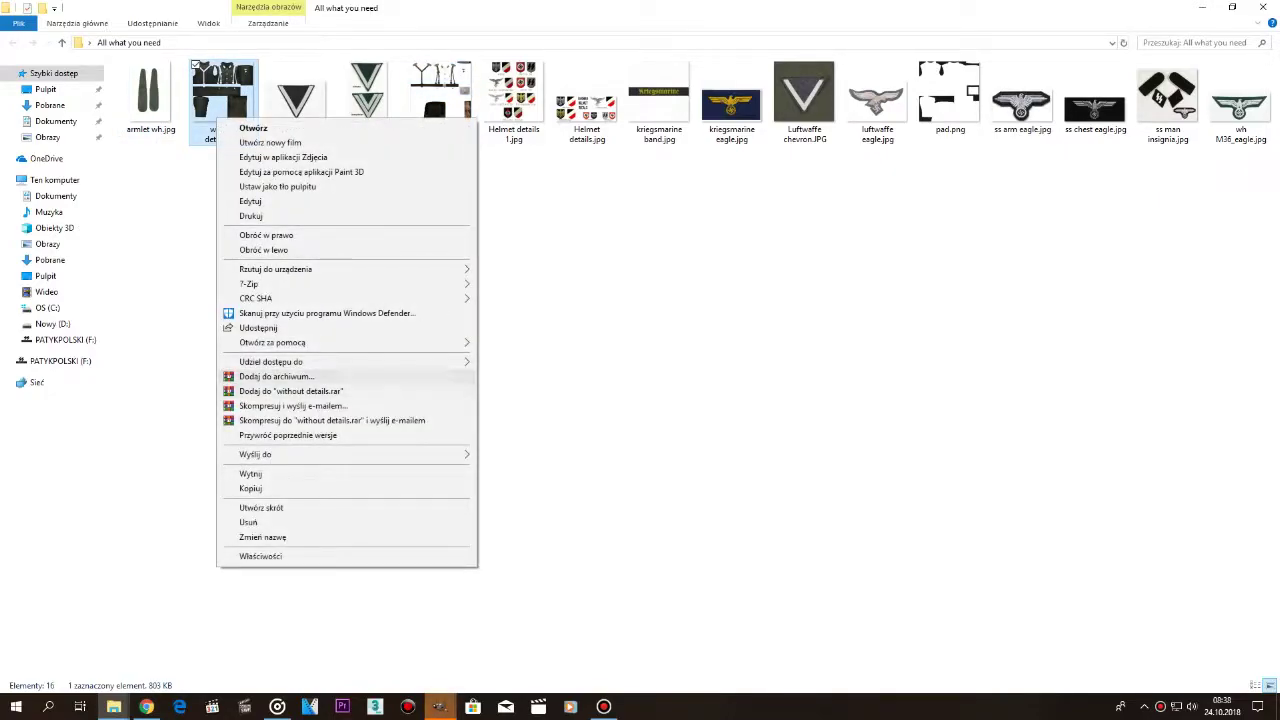
{"action": "mouse_move", "coordinate": [300, 342]}
{"action": "left_click", "coordinate": [550, 342]}
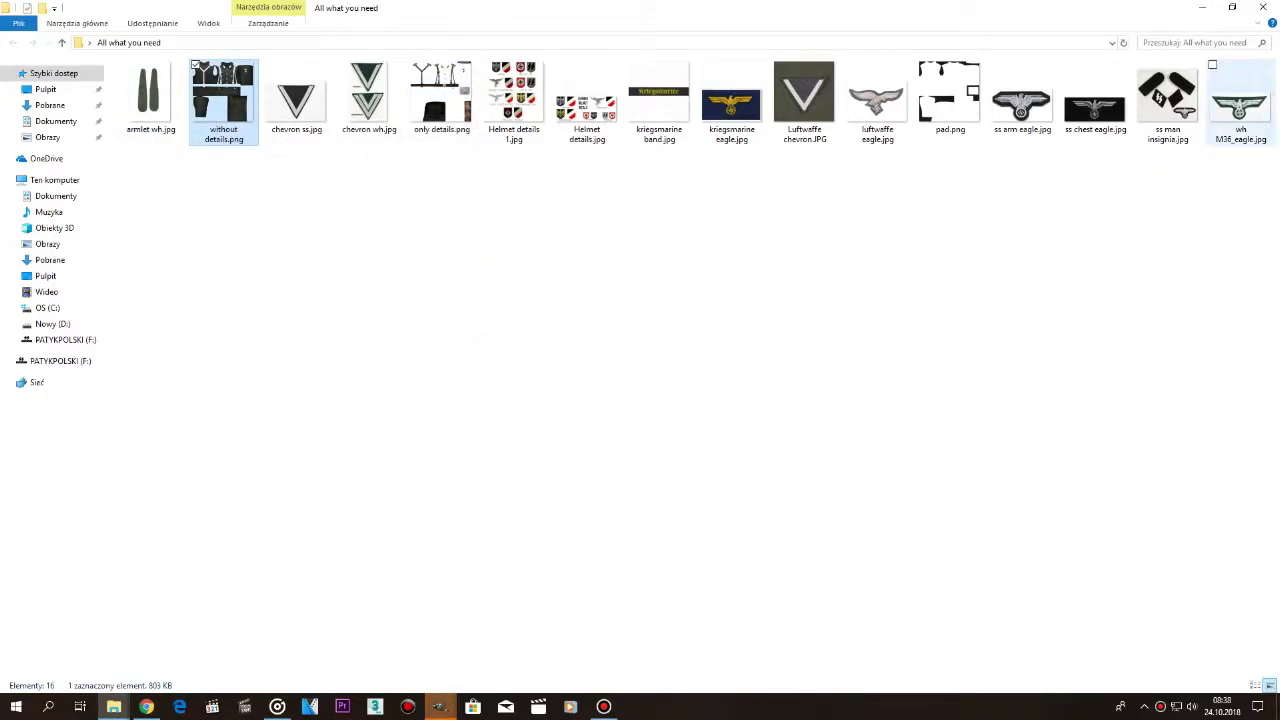
{"action": "right_click", "coordinate": [955, 116]}
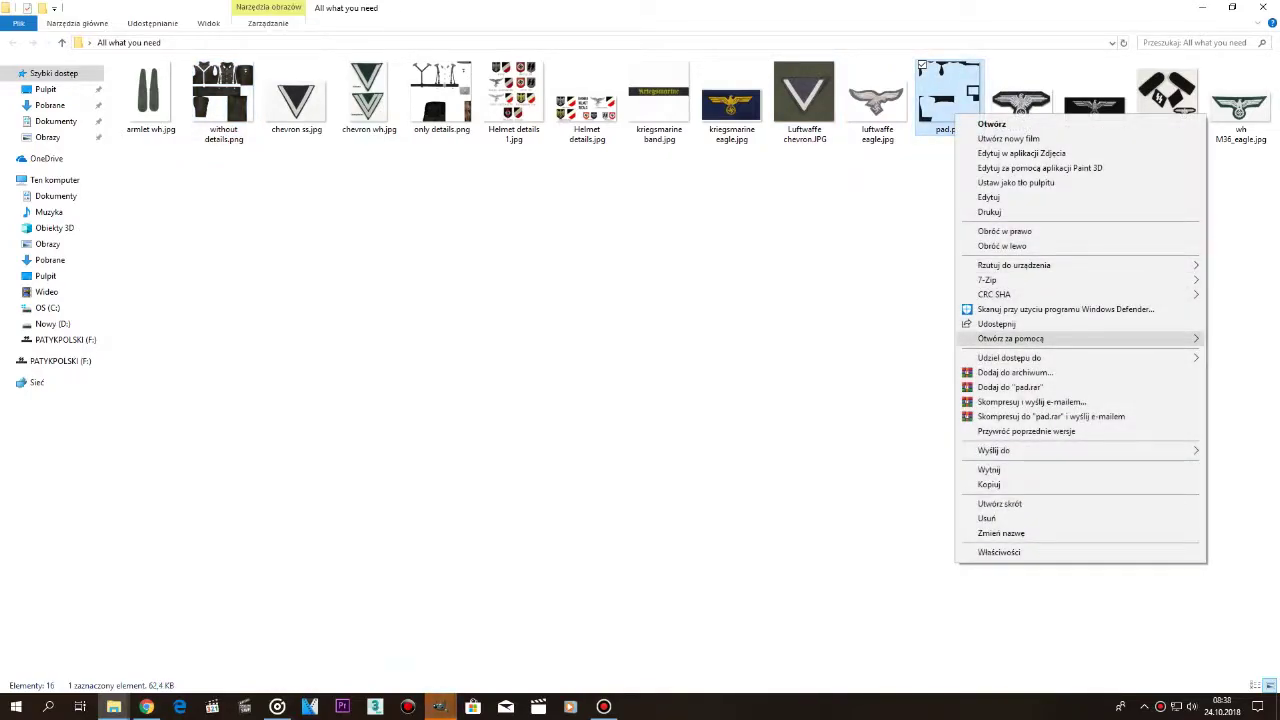
{"action": "mouse_move", "coordinate": [1010, 338]}
{"action": "left_click", "coordinate": [830, 338]}
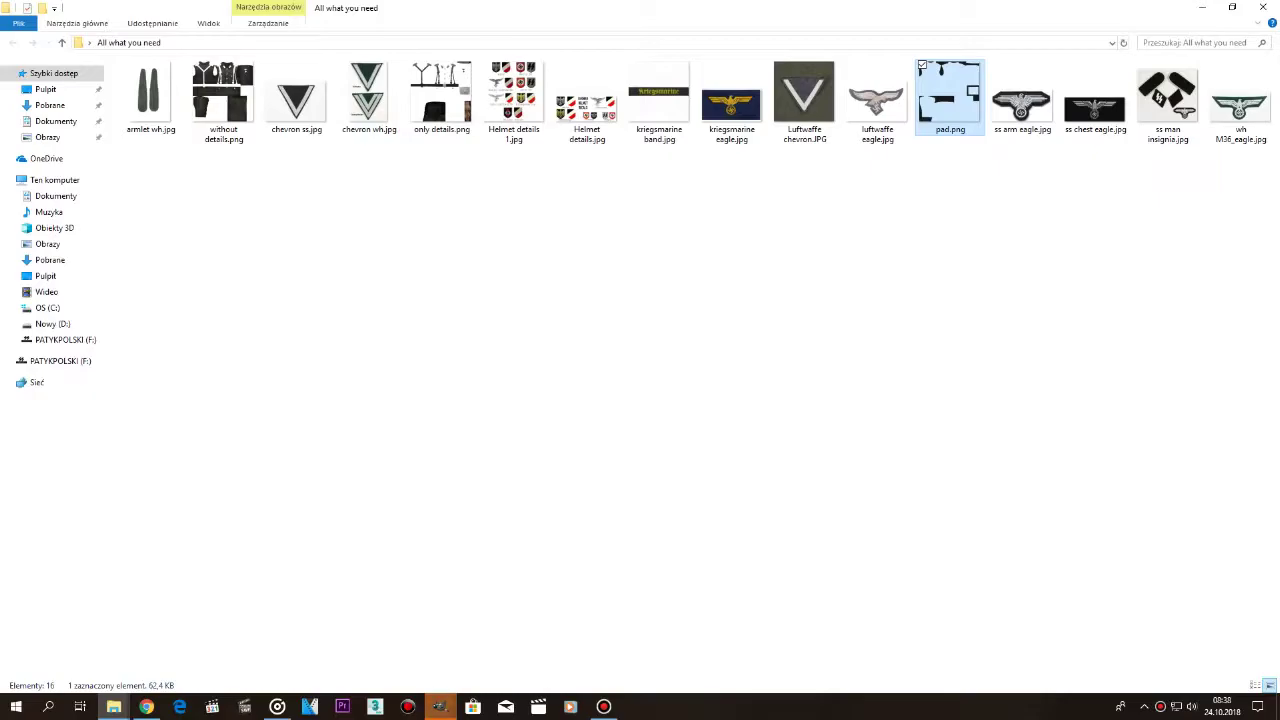
Switch to GIMP and maximize the only details, without details and pad image windows.
{"action": "left_click", "coordinate": [440, 706]}
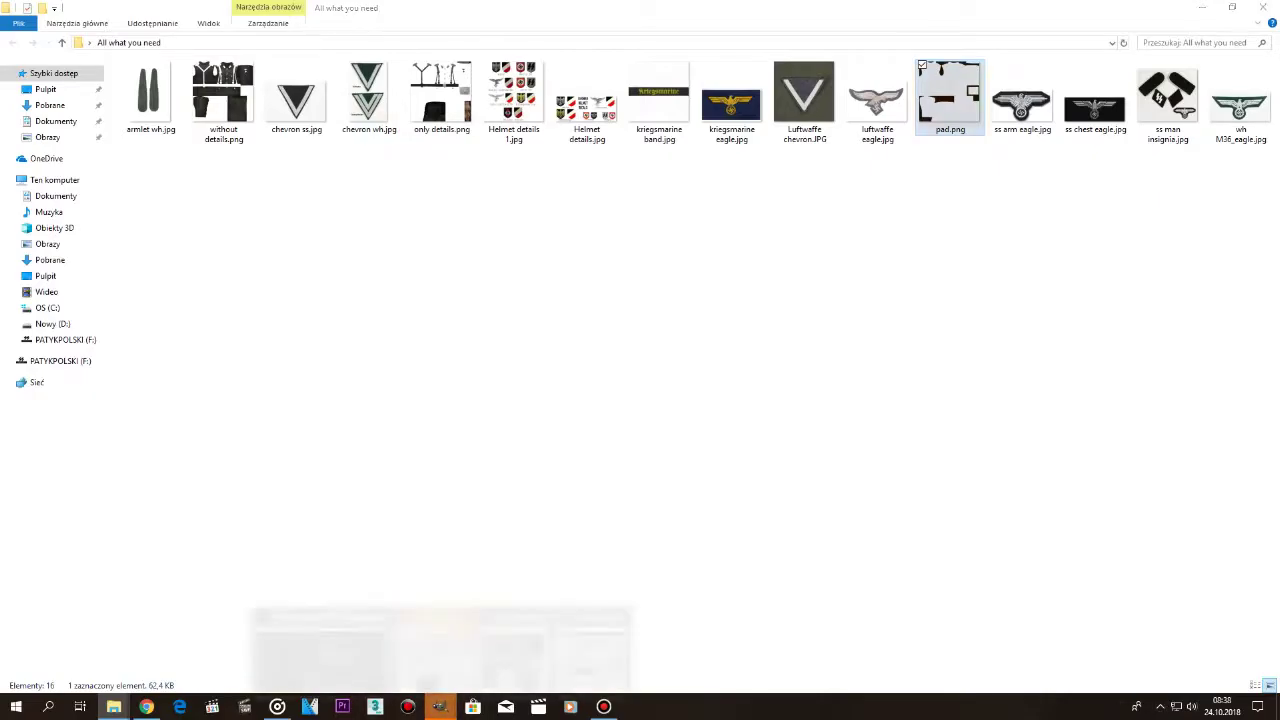
{"action": "left_click", "coordinate": [437, 648]}
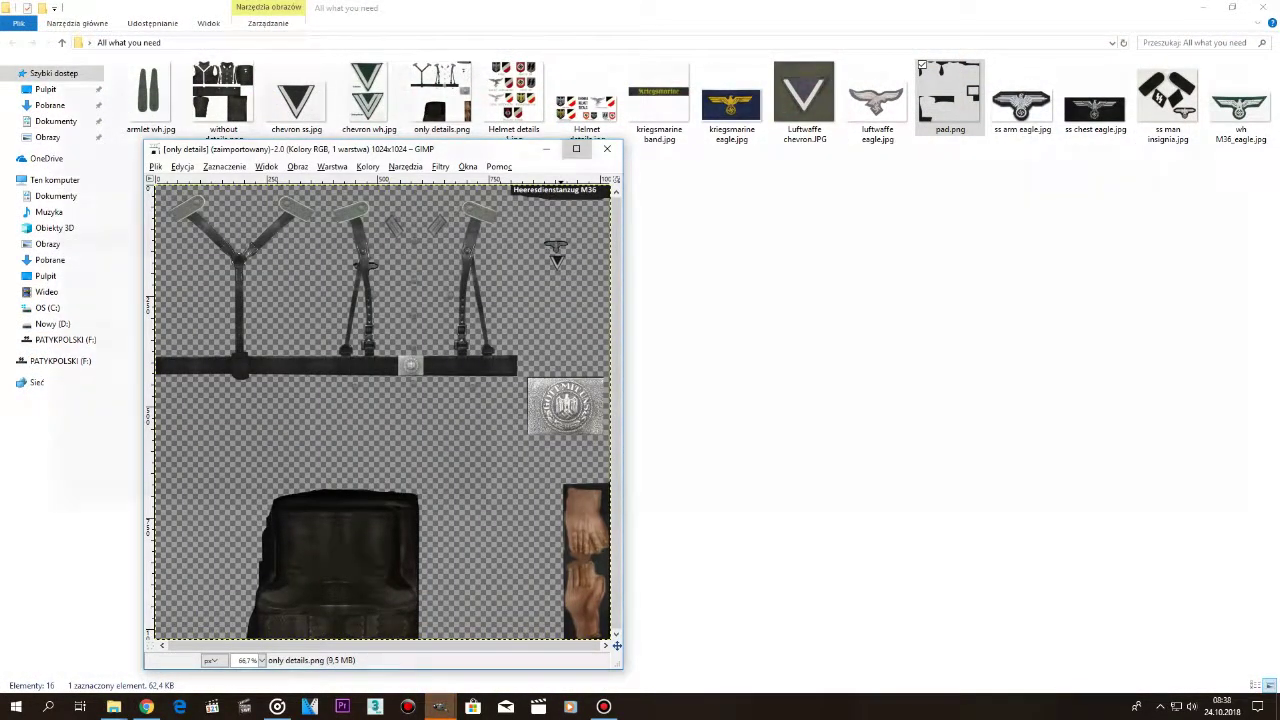
{"action": "left_click", "coordinate": [576, 148]}
{"action": "mouse_move", "coordinate": [440, 706]}
{"action": "left_click", "coordinate": [546, 650]}
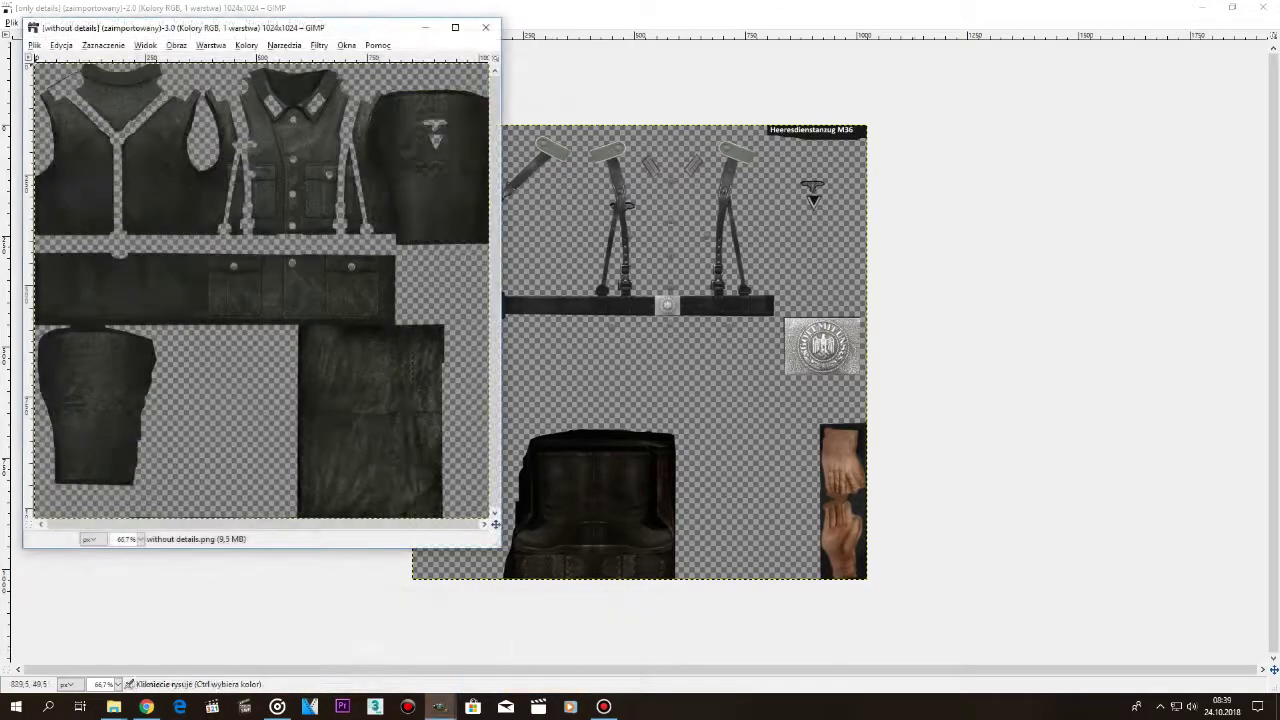
{"action": "left_click", "coordinate": [457, 28]}
{"action": "mouse_move", "coordinate": [440, 706]}
{"action": "left_click", "coordinate": [658, 650]}
{"action": "left_click", "coordinate": [472, 44]}
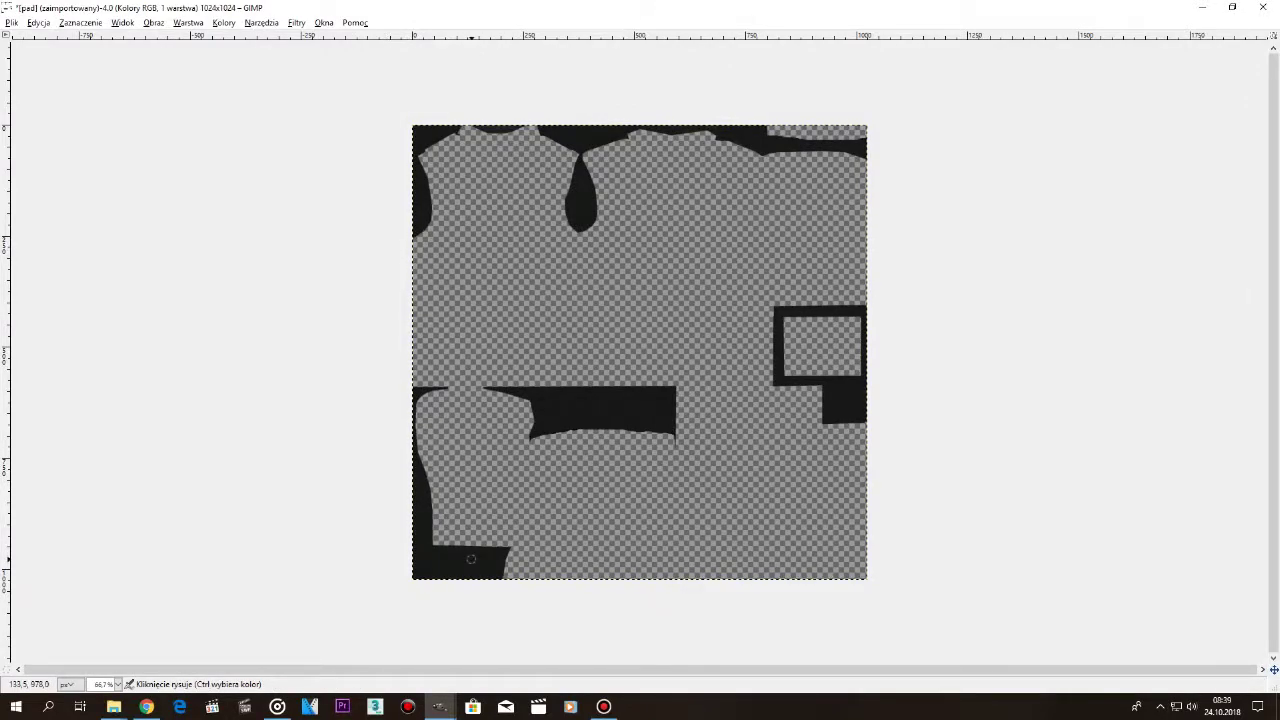
Copy the whole pad image and paste it into the without details image.
{"action": "mouse_move", "coordinate": [440, 706]}
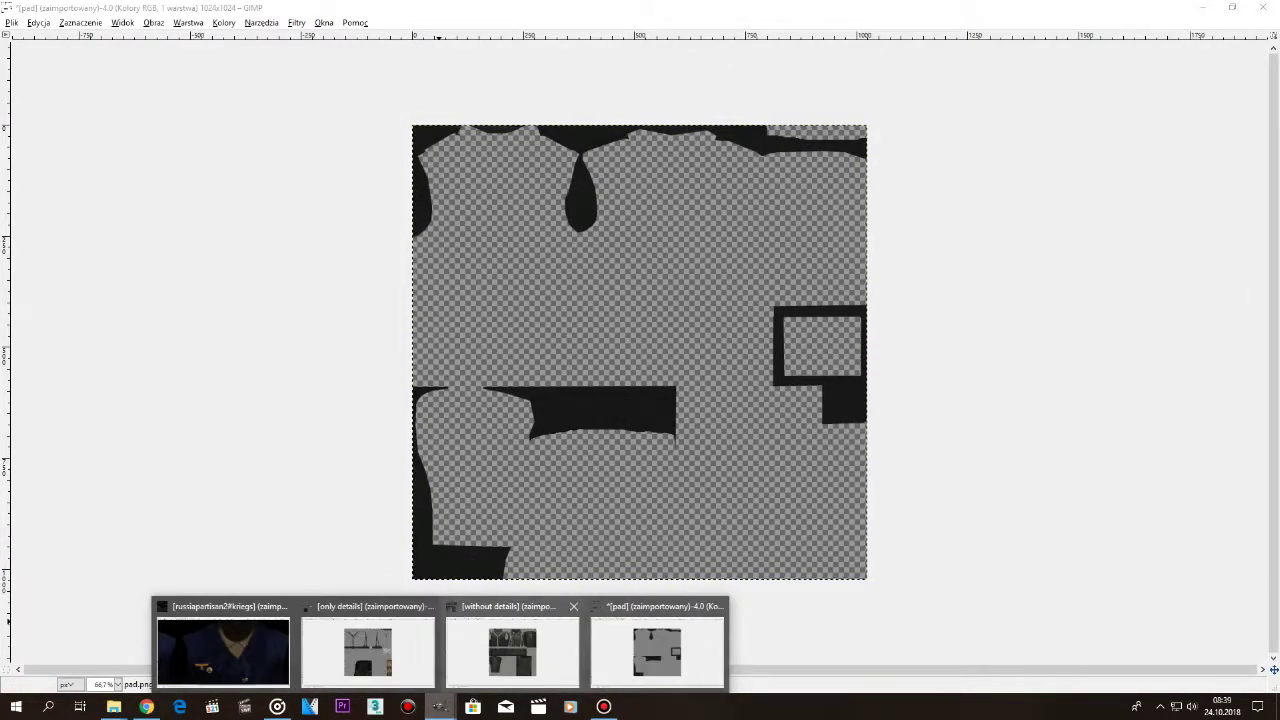
{"action": "left_click", "coordinate": [512, 650]}
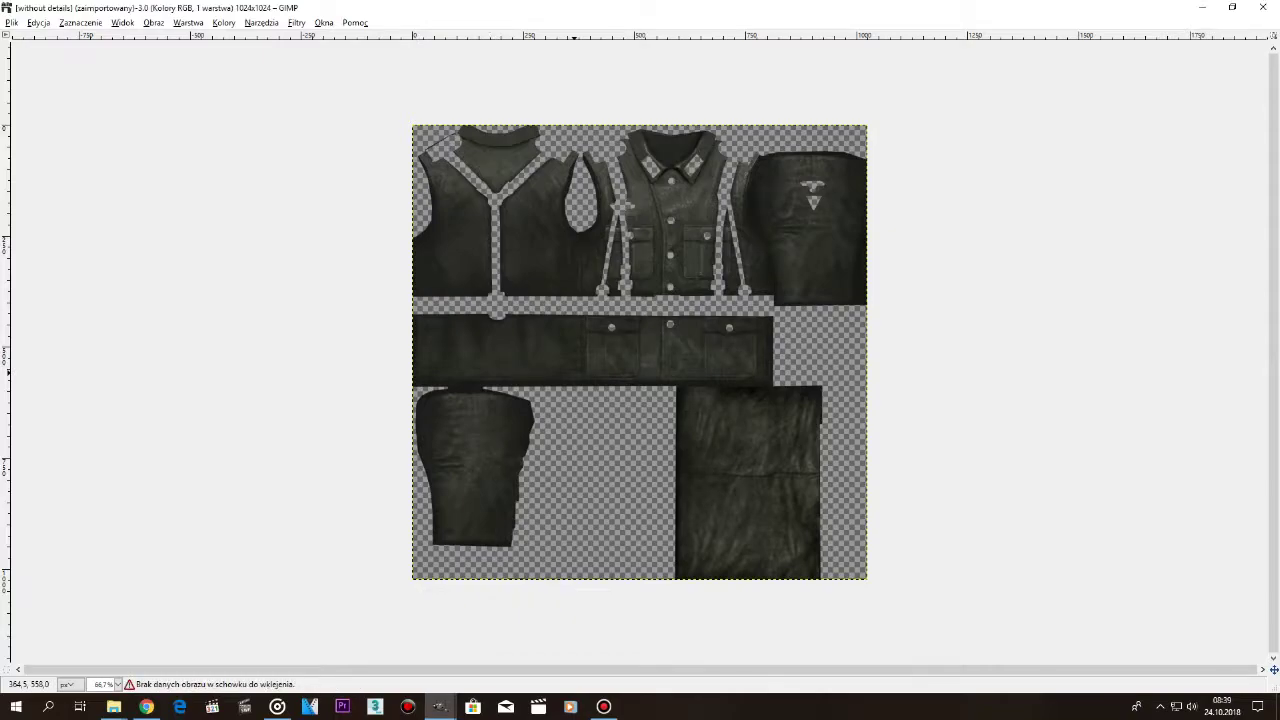
{"action": "mouse_move", "coordinate": [440, 706]}
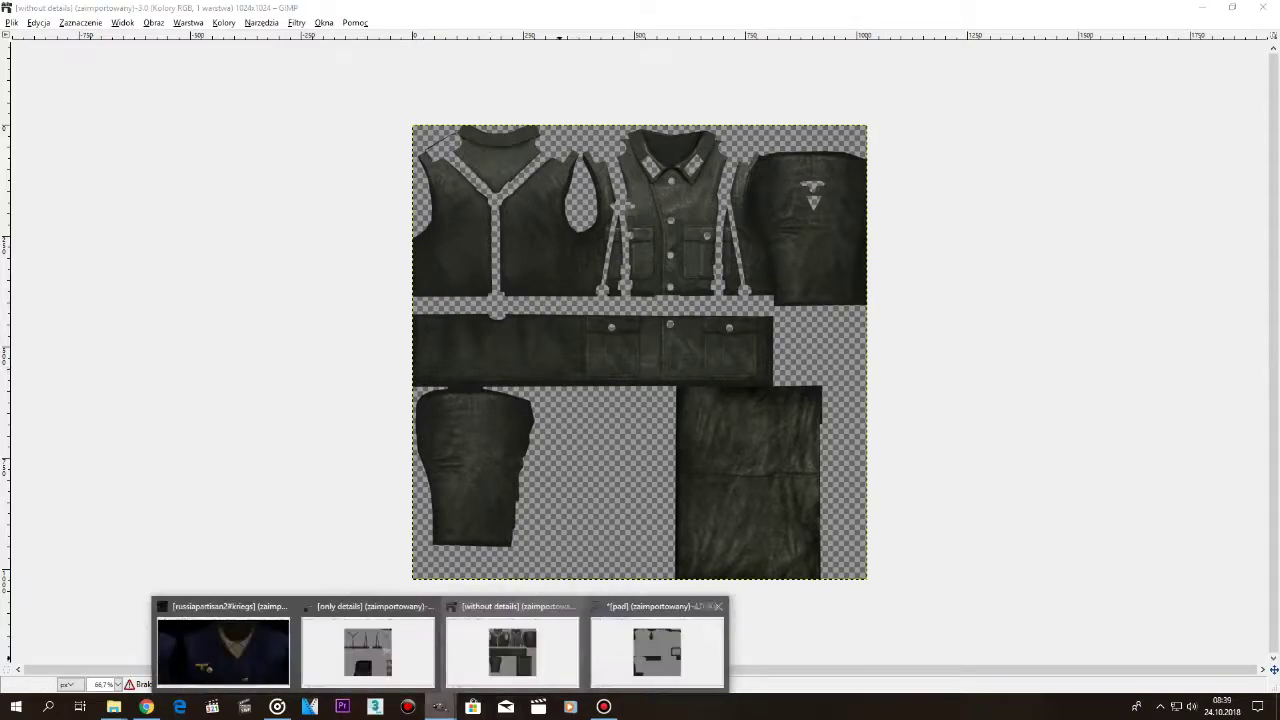
{"action": "left_click", "coordinate": [656, 650]}
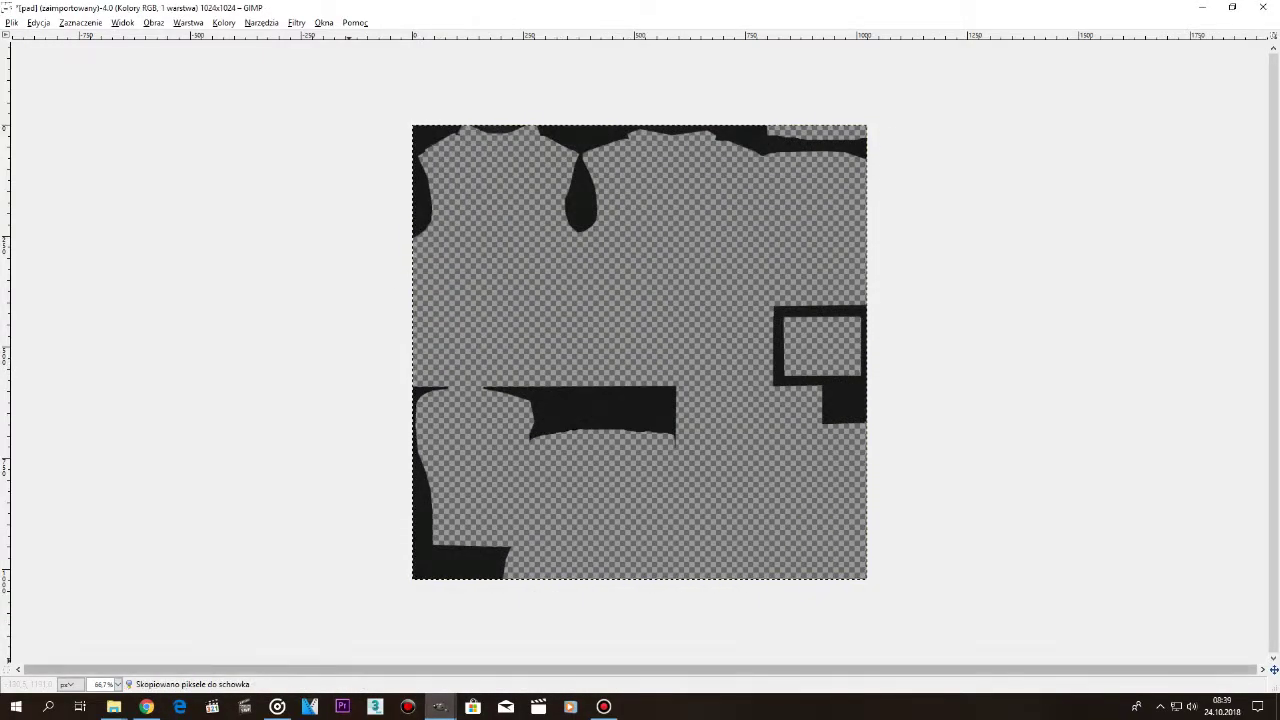
{"action": "mouse_move", "coordinate": [440, 706]}
{"action": "left_click", "coordinate": [540, 650]}
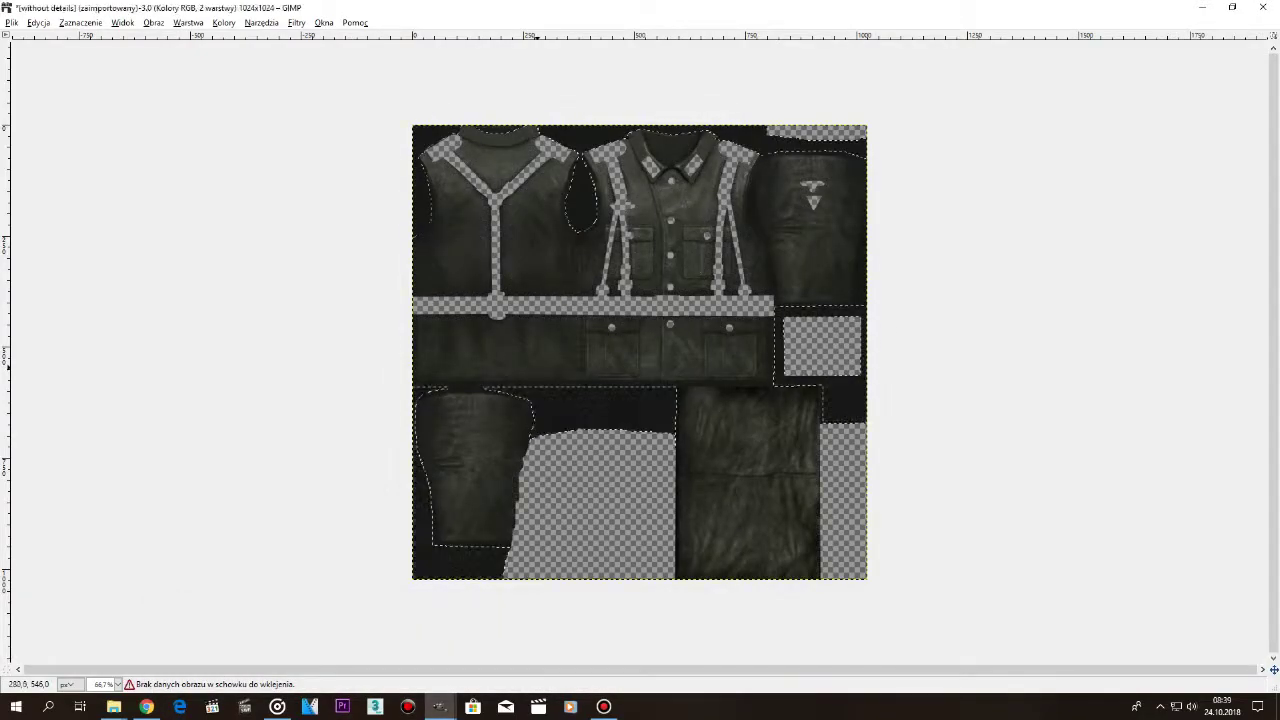
Minimize the russiapartisan2#kriegs image window and keep the without details image window maximized.
{"action": "left_click_drag", "start_coordinate": [145, 8], "coordinate": [332, 80]}
{"action": "mouse_move", "coordinate": [440, 706]}
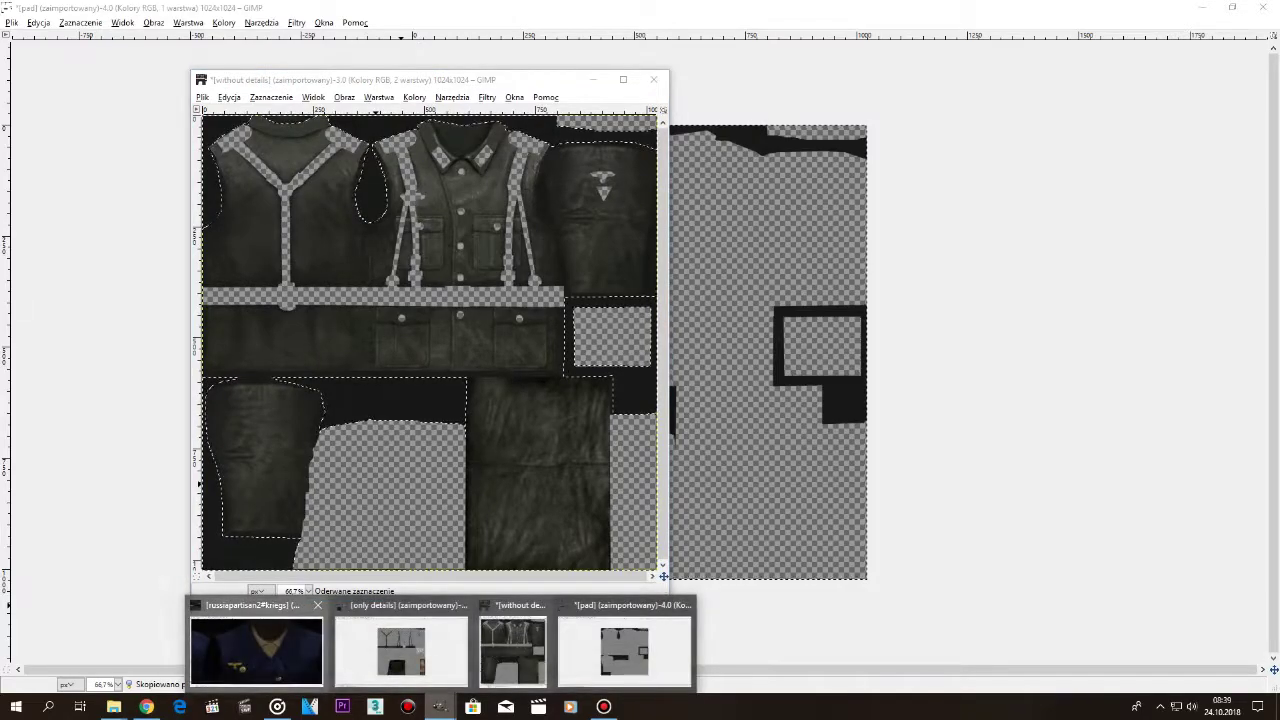
{"action": "left_click", "coordinate": [254, 650]}
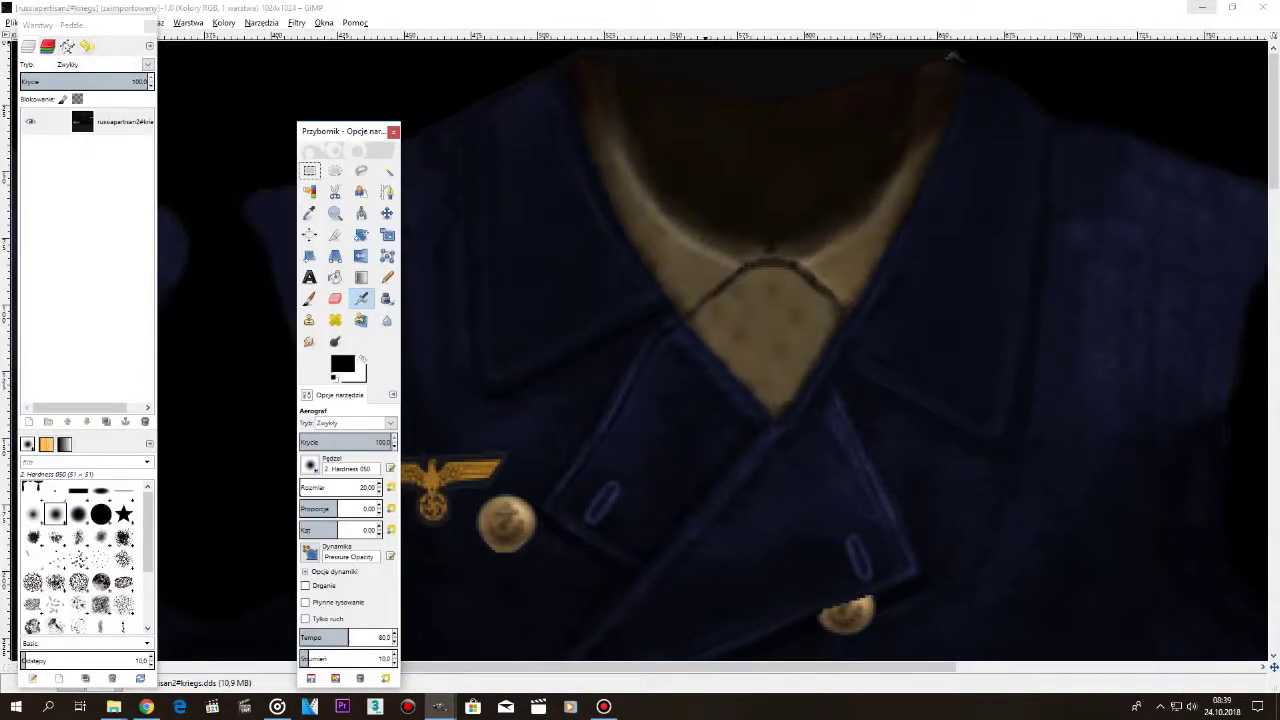
{"action": "left_click", "coordinate": [1202, 8]}
{"action": "left_click", "coordinate": [625, 79]}
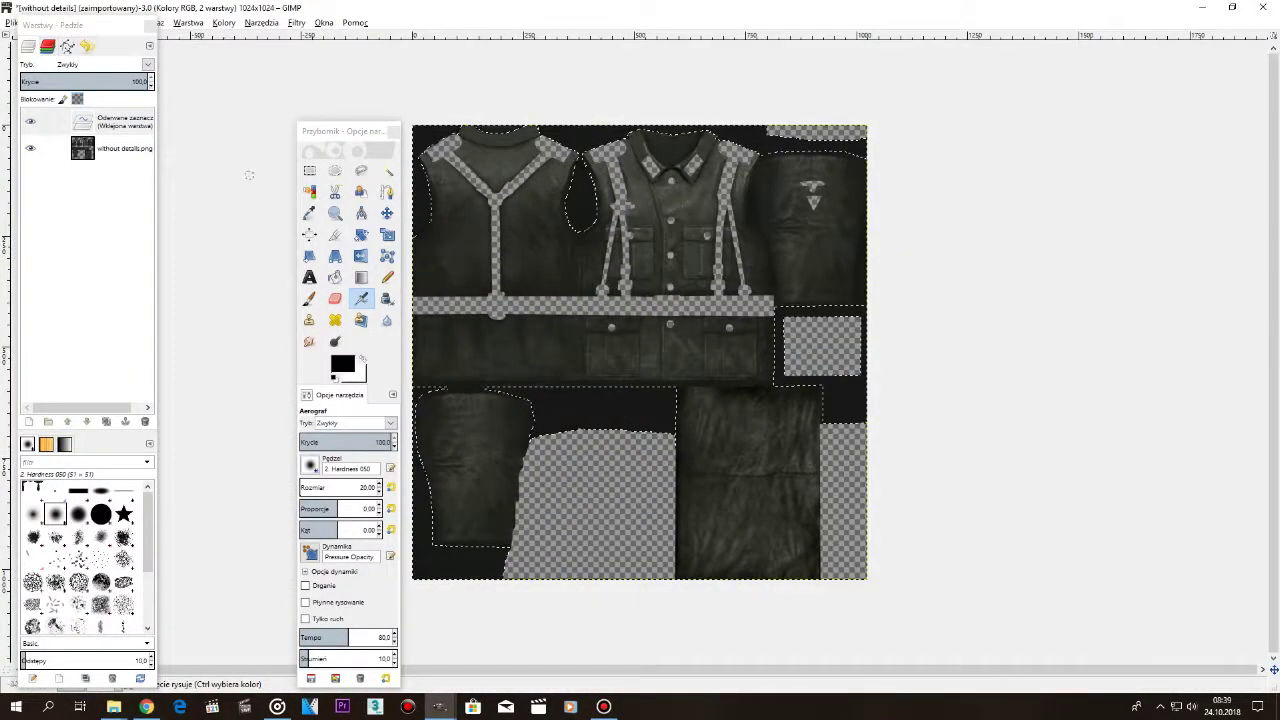
Turn the floating pasted selection into a new layer and name it pad.
{"action": "right_click", "coordinate": [112, 122]}
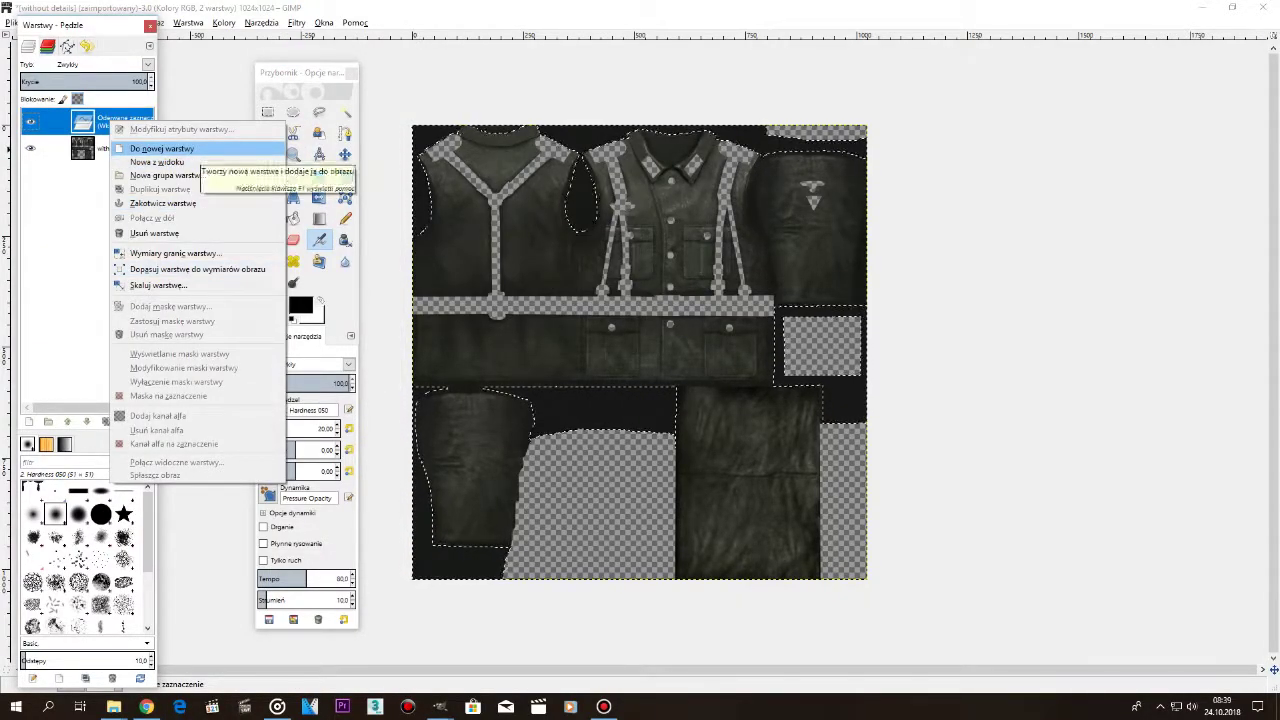
{"action": "left_click", "coordinate": [195, 148]}
{"action": "right_click", "coordinate": [94, 122]}
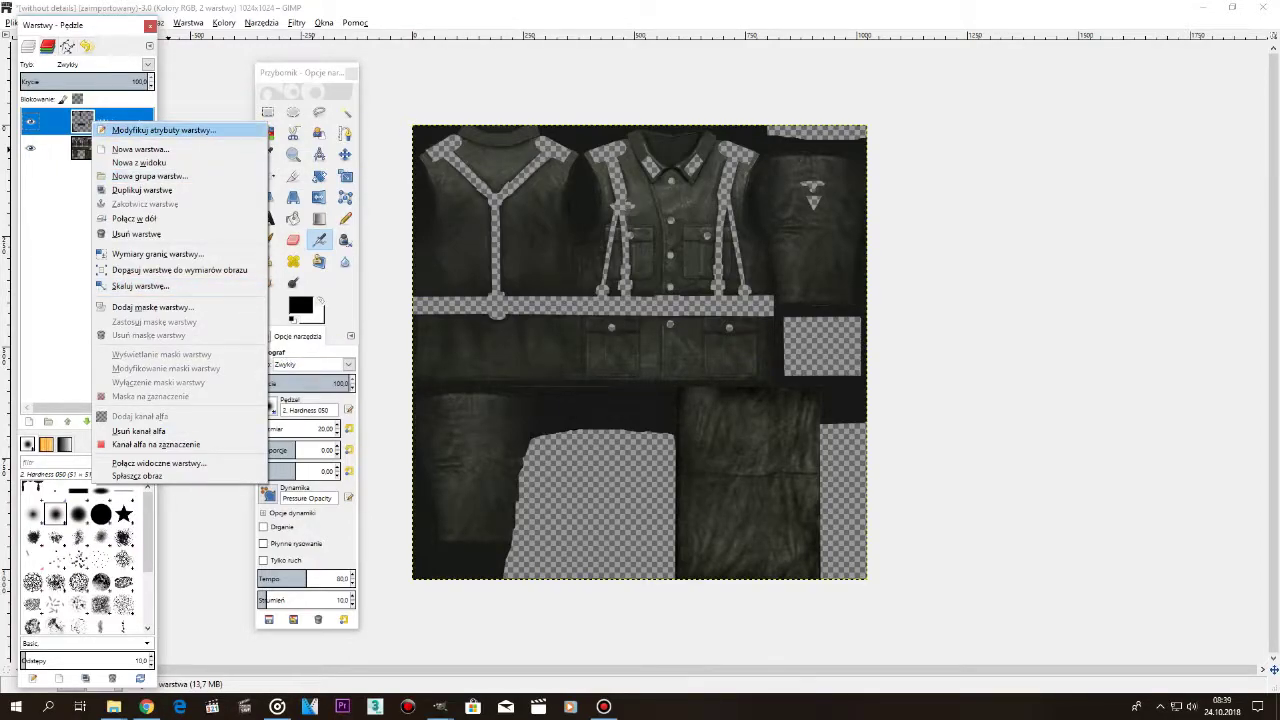
{"action": "left_click", "coordinate": [150, 130]}
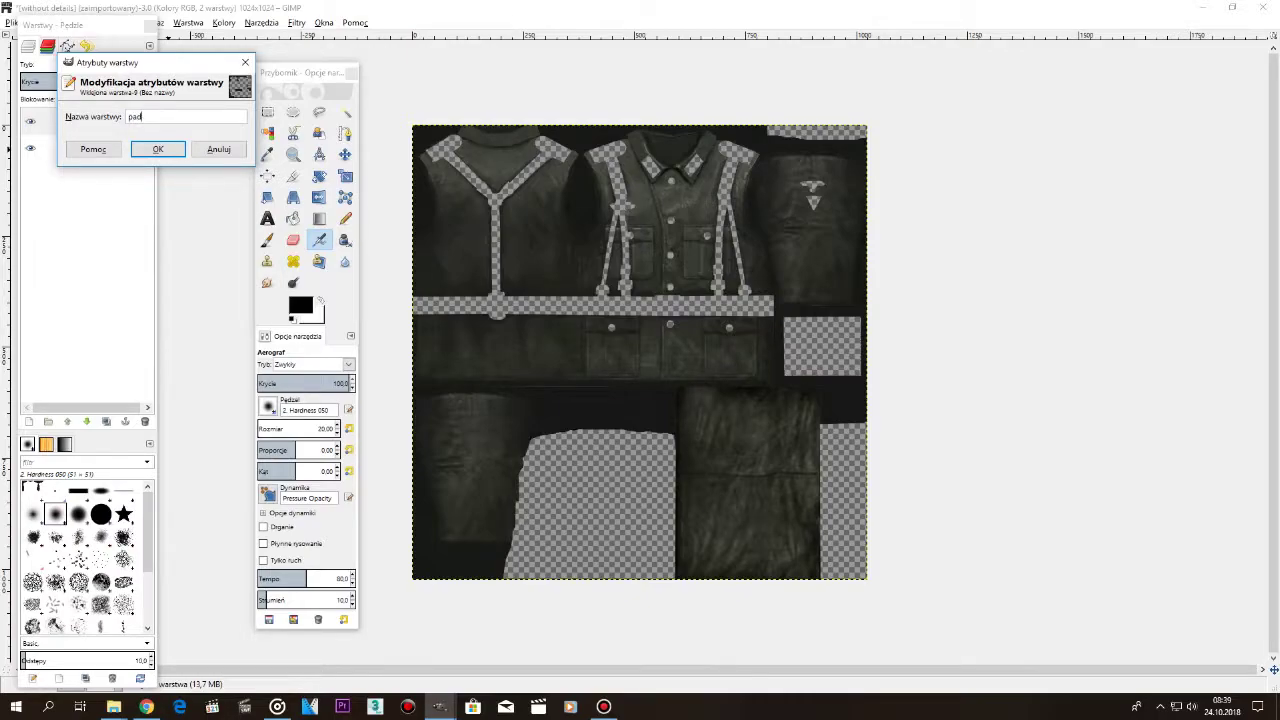
{"action": "key", "text": "Return"}
Toggle the pad layer's visibility, leave it hidden, and select the without details.png layer.
{"action": "left_click", "coordinate": [30, 122]}
{"action": "left_click", "coordinate": [30, 122]}
{"action": "left_click", "coordinate": [30, 122]}
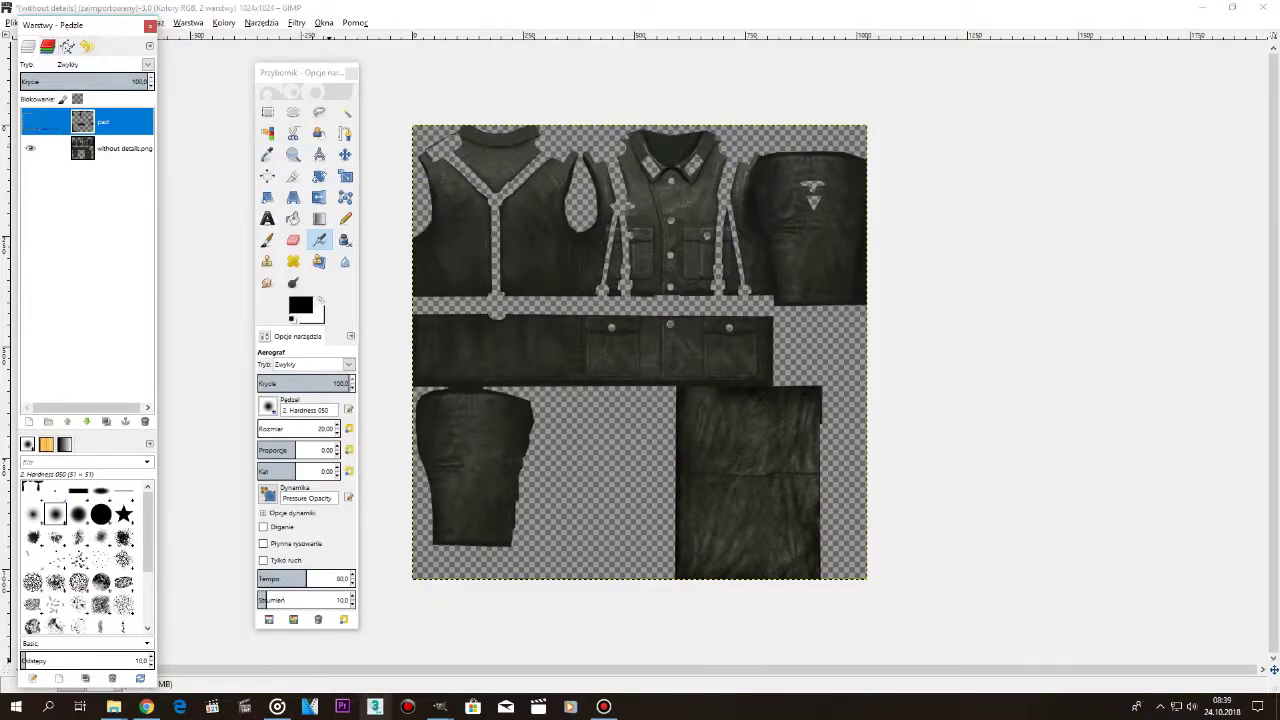
{"action": "left_click", "coordinate": [48, 148]}
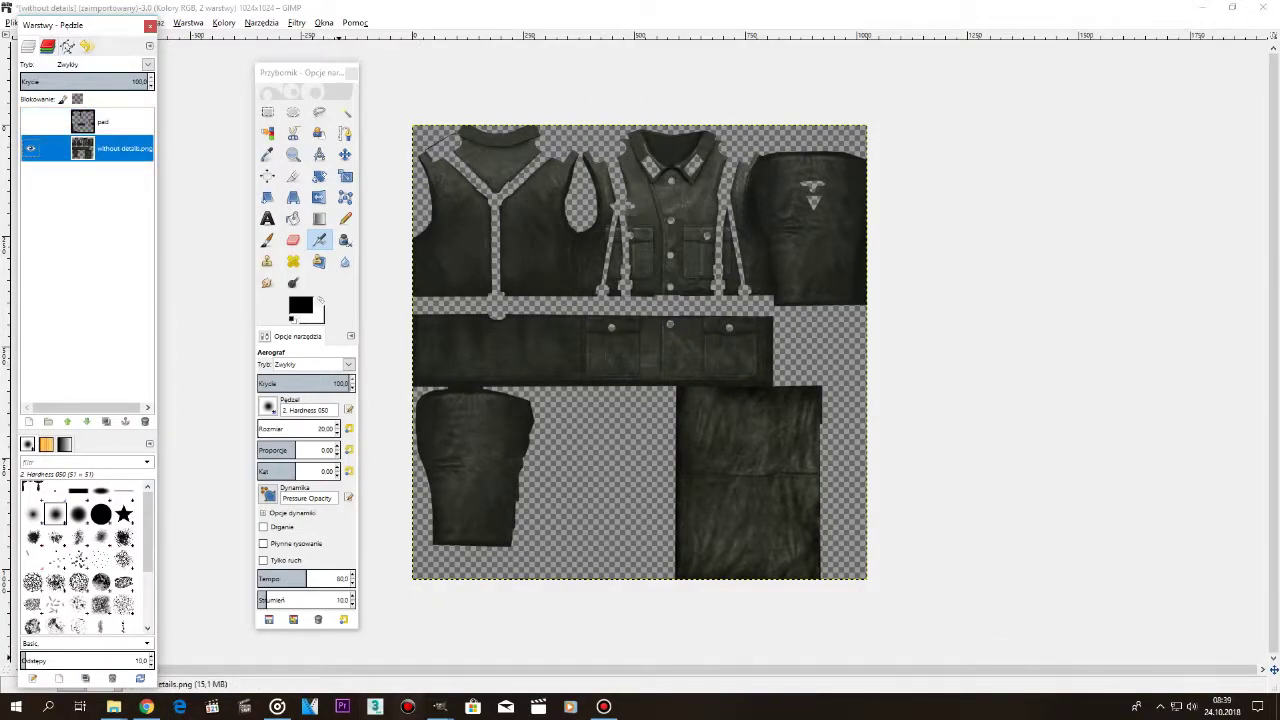
Copy the whole only details image and paste it into the without details image as a new layer.
{"action": "left_click", "coordinate": [440, 707]}
{"action": "left_click", "coordinate": [367, 650]}
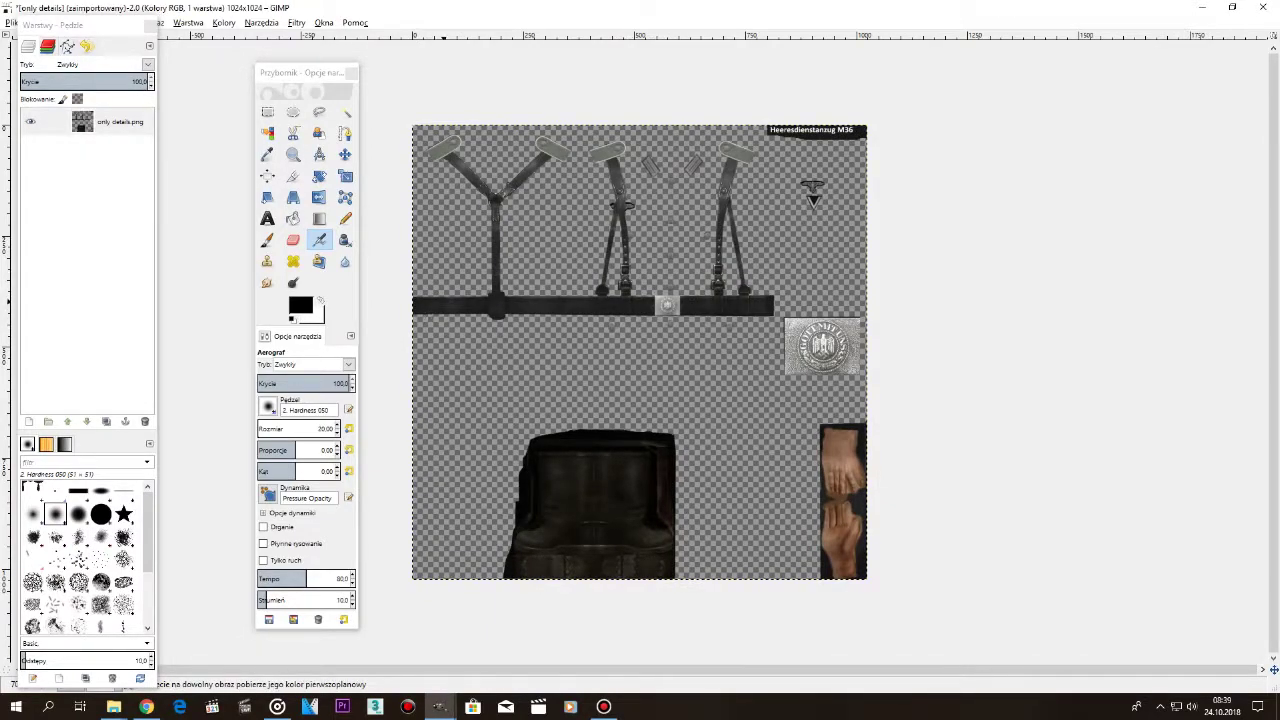
{"action": "left_click", "coordinate": [440, 707]}
{"action": "left_click", "coordinate": [512, 650]}
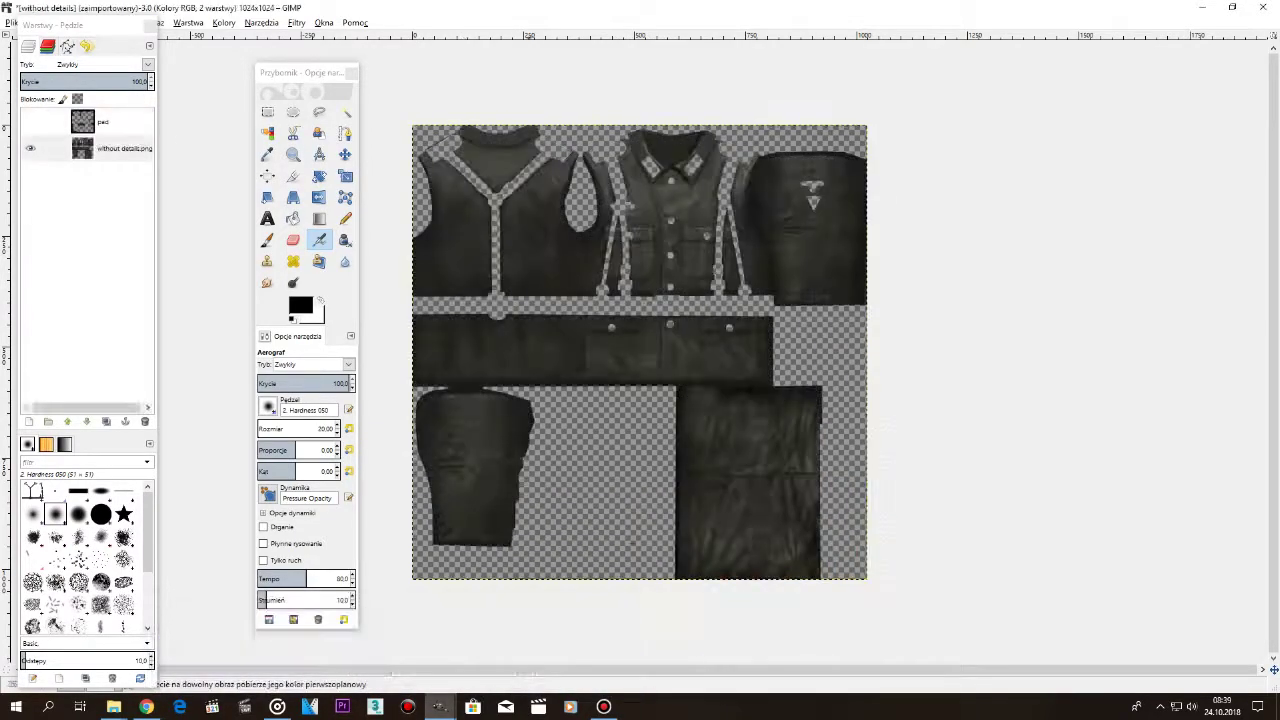
{"action": "right_click", "coordinate": [77, 119]}
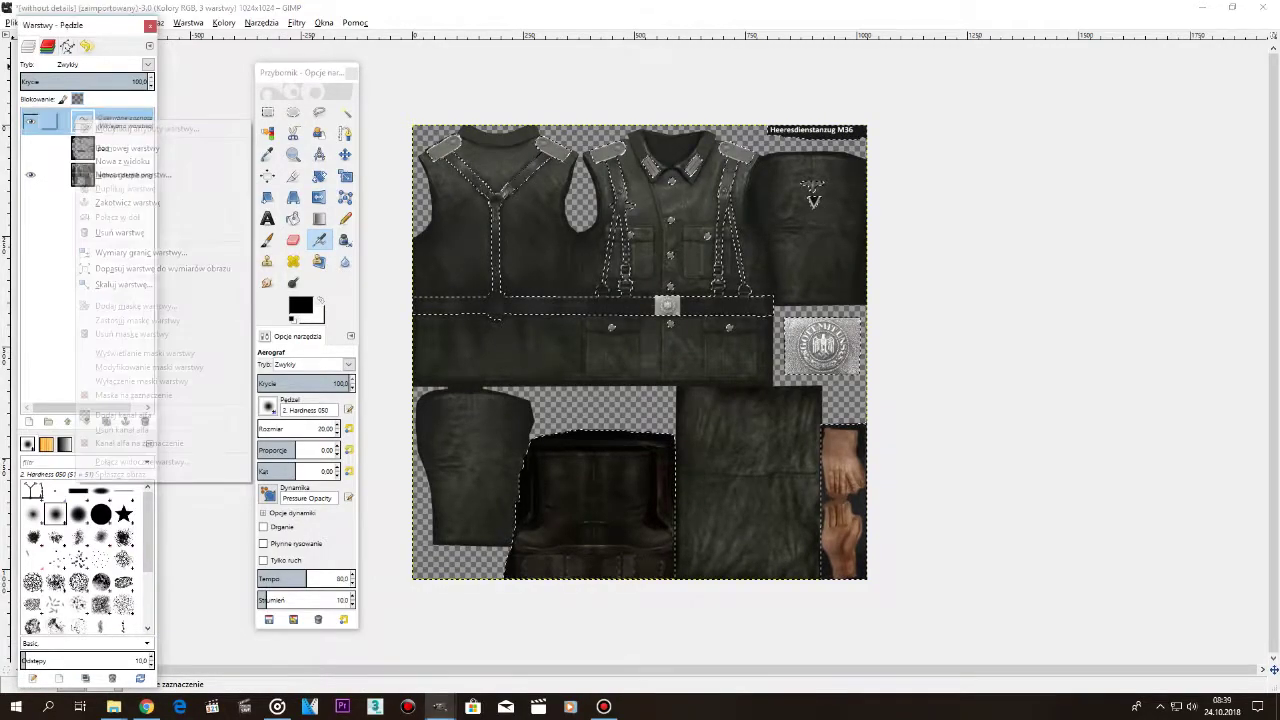
{"action": "left_click", "coordinate": [115, 148]}
Rename the newly pasted layer to details.
{"action": "right_click", "coordinate": [104, 124]}
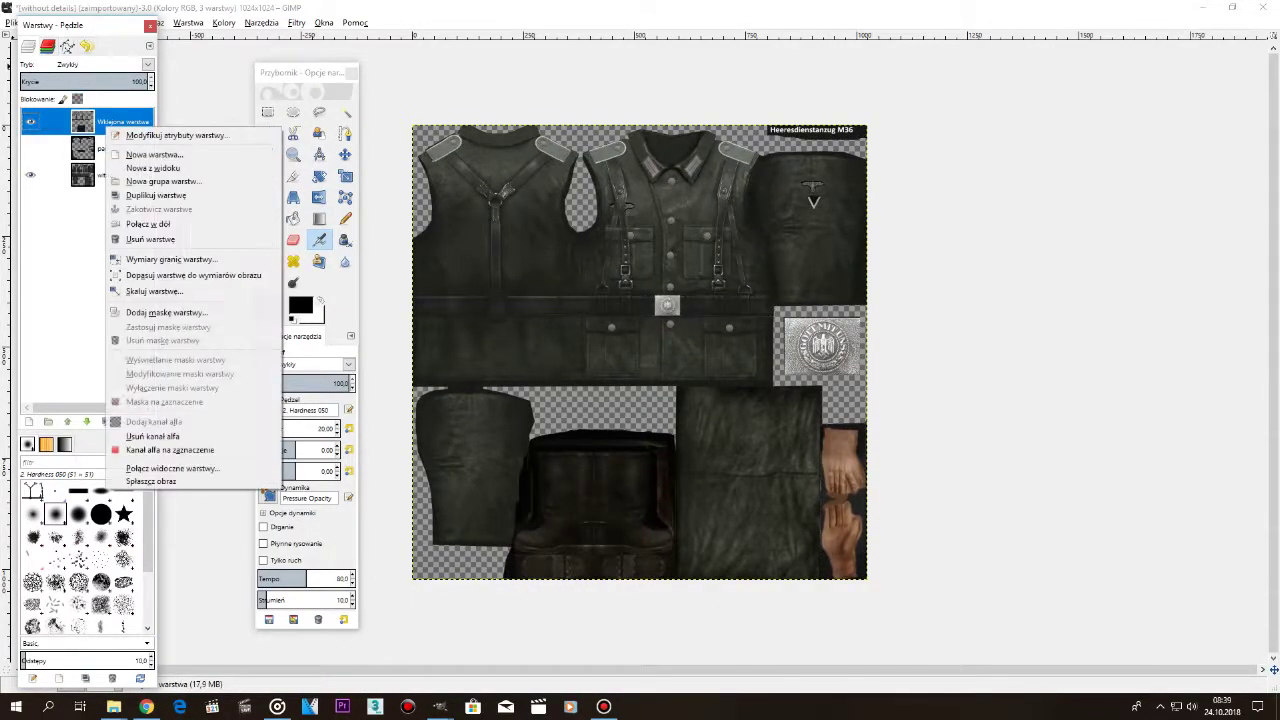
{"action": "left_click", "coordinate": [140, 131]}
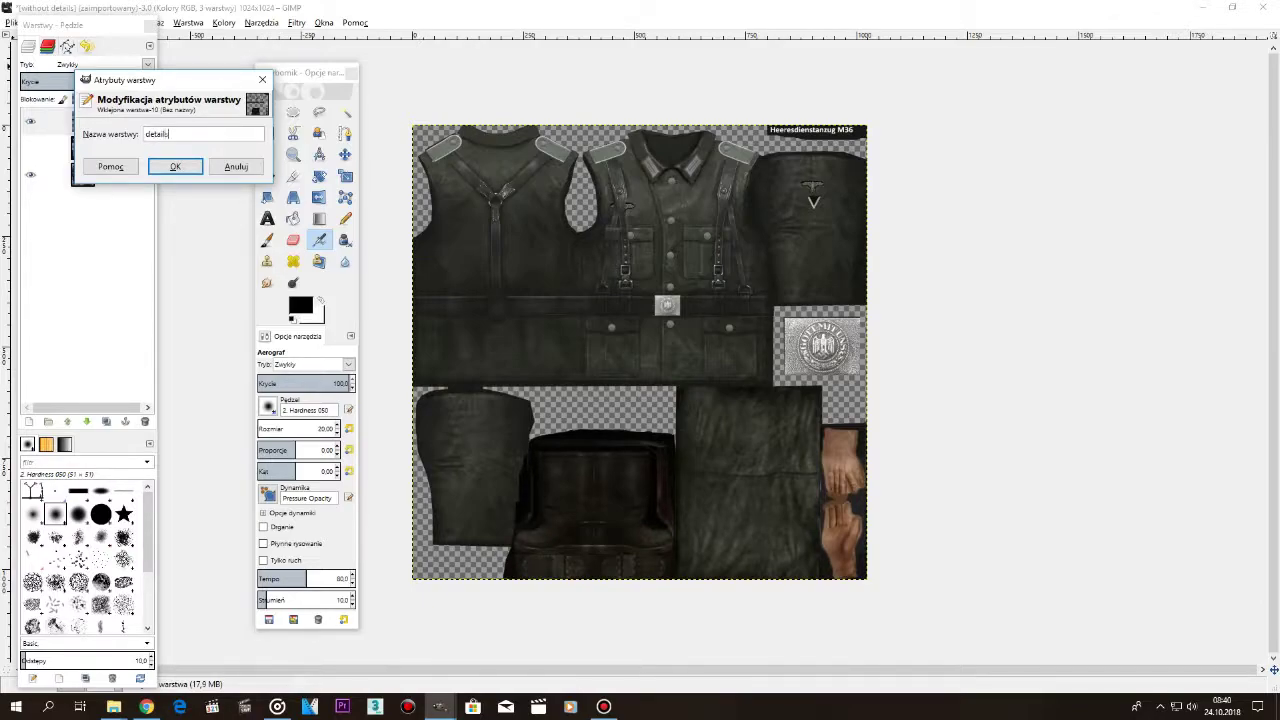
{"action": "key", "text": "Return"}
Toggle the visibility of the details and pad layers, leave both hidden, and select the without details.png layer.
{"action": "left_click", "coordinate": [30, 121]}
{"action": "left_click", "coordinate": [30, 121]}
{"action": "left_click", "coordinate": [30, 121]}
{"action": "left_click", "coordinate": [30, 121]}
{"action": "left_click", "coordinate": [30, 121]}
{"action": "left_click", "coordinate": [30, 121]}
{"action": "left_click", "coordinate": [30, 148]}
{"action": "left_click", "coordinate": [30, 121]}
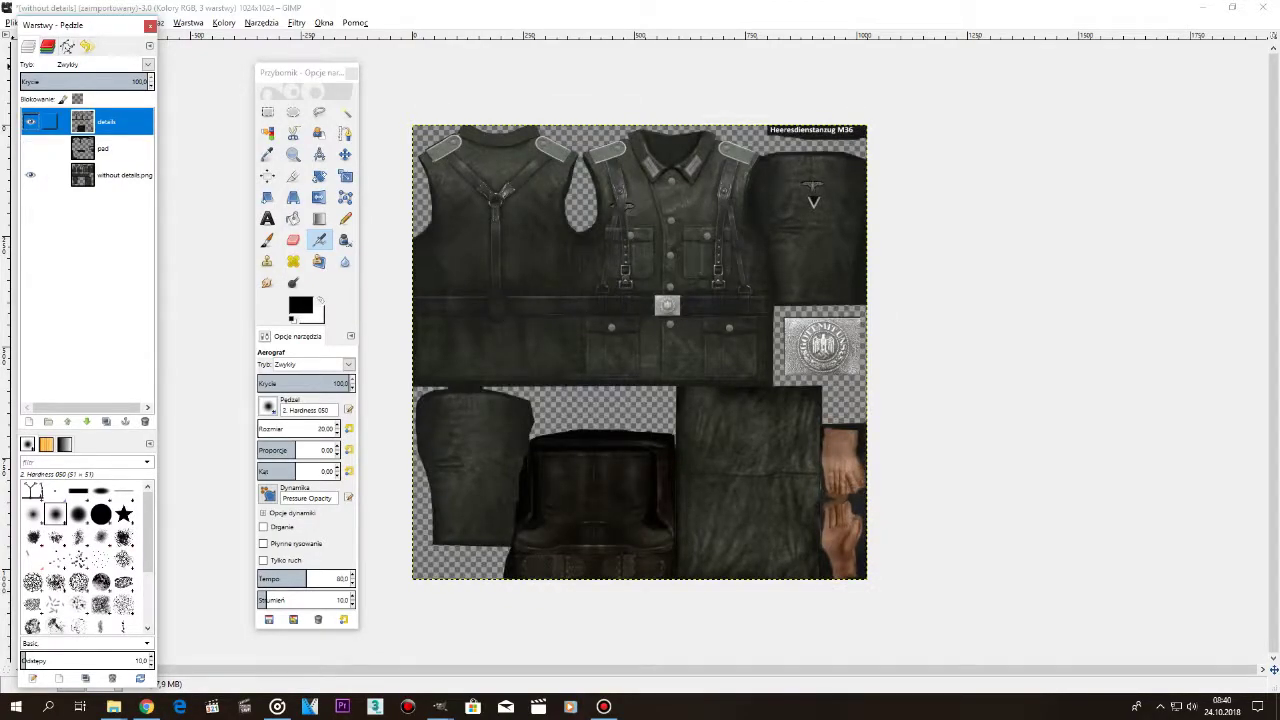
{"action": "left_click", "coordinate": [30, 148]}
{"action": "left_click", "coordinate": [82, 175]}
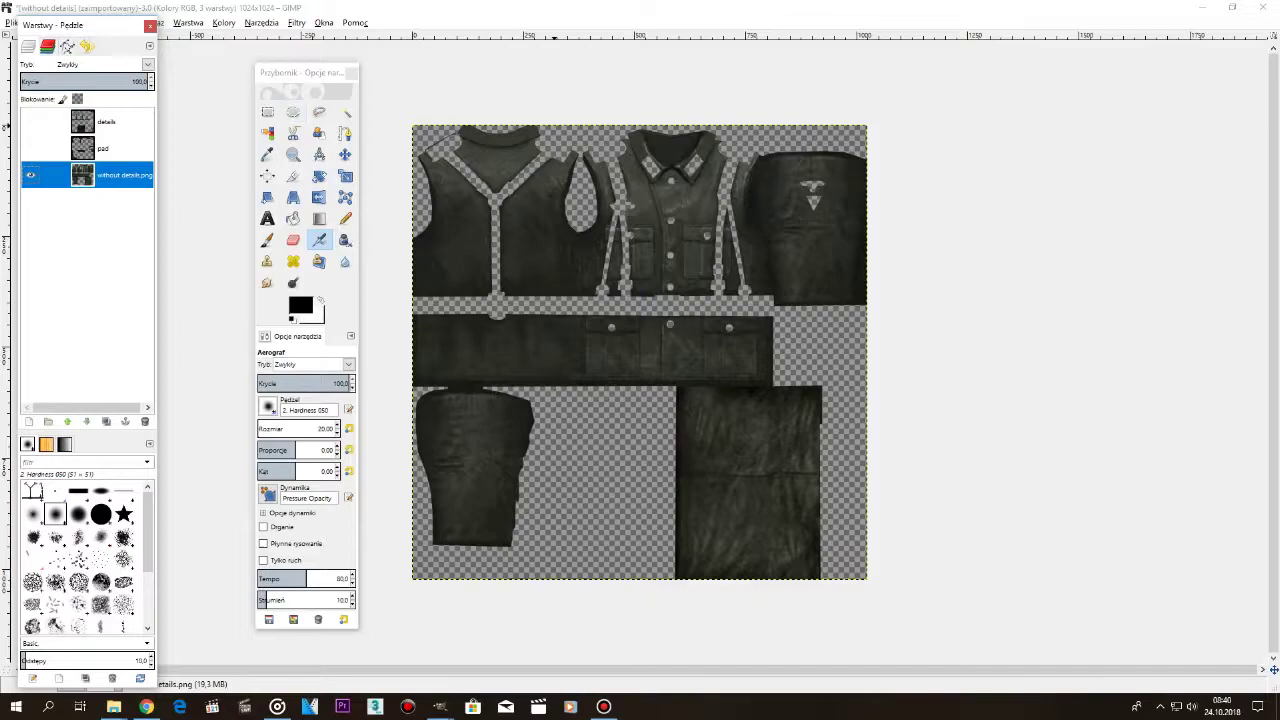
Colorize the without details.png layer with hue 91, saturation 14 and lightness -10.
{"action": "left_click_drag", "start_coordinate": [300, 72], "coordinate": [240, 65]}
{"action": "left_click", "coordinate": [223, 22]}
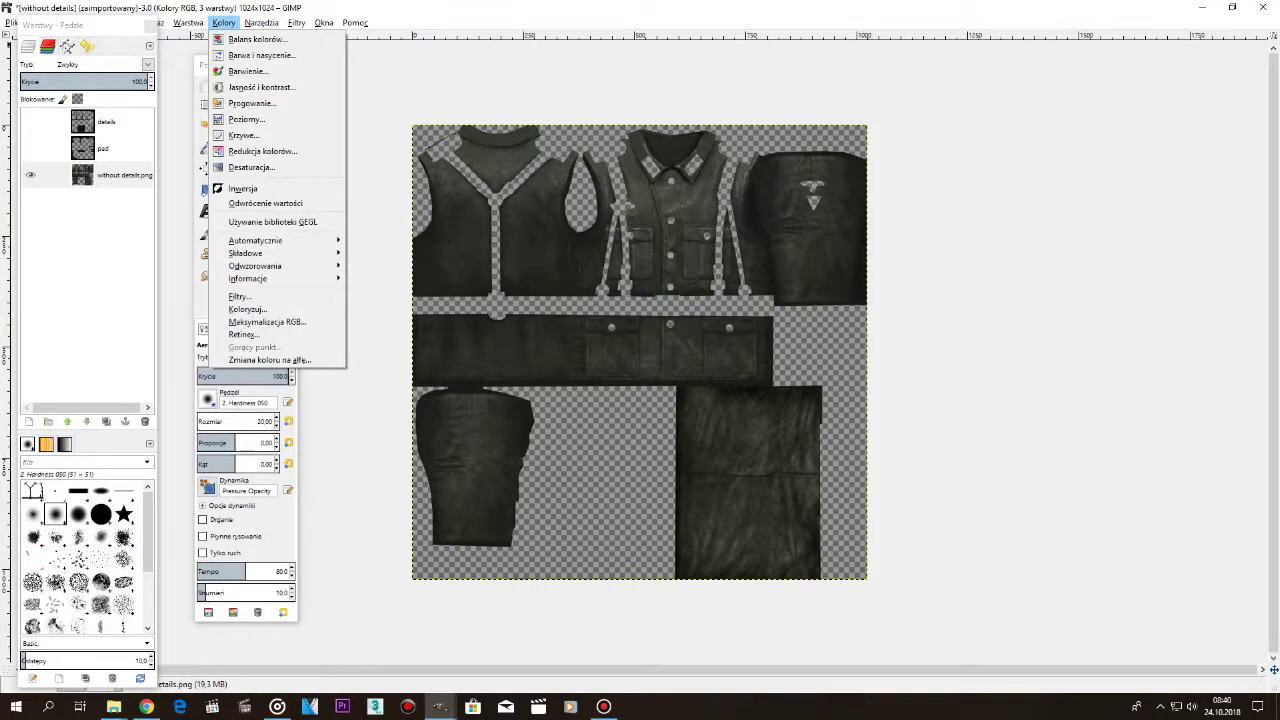
{"action": "left_click", "coordinate": [260, 72]}
{"action": "left_click_drag", "start_coordinate": [418, 320], "coordinate": [431, 320]}
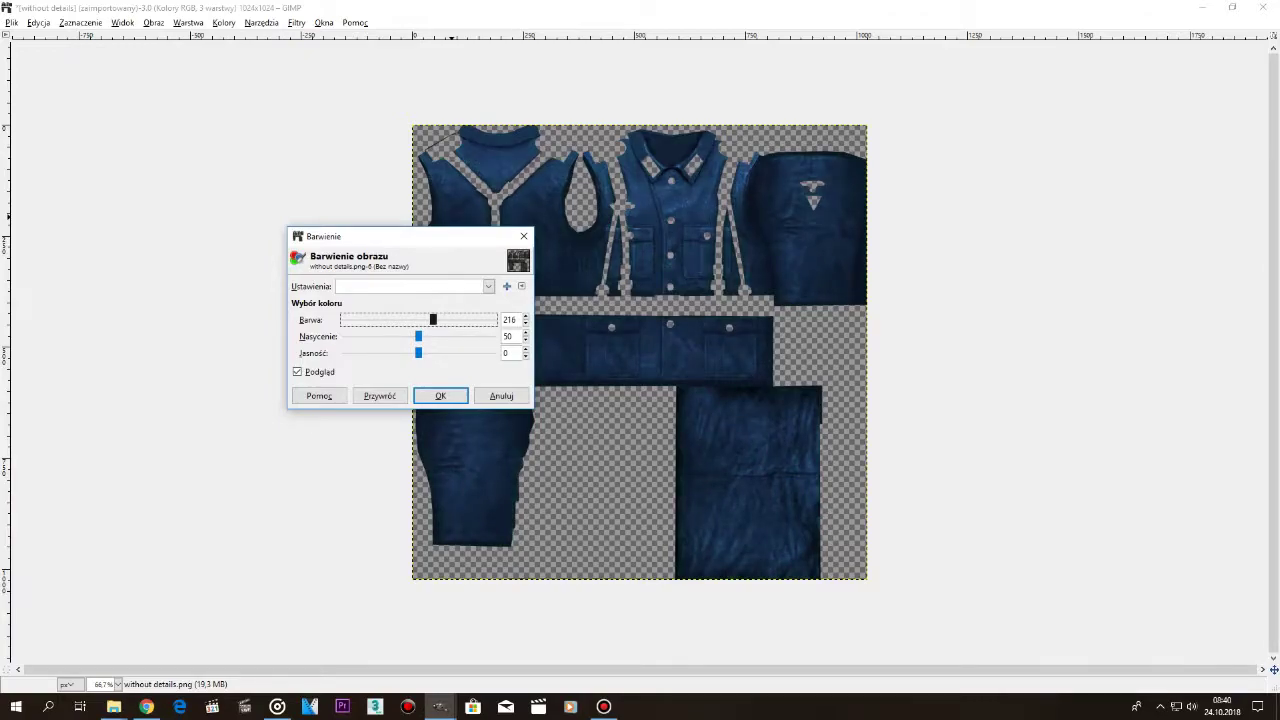
{"action": "left_click_drag", "start_coordinate": [433, 319], "coordinate": [399, 336]}
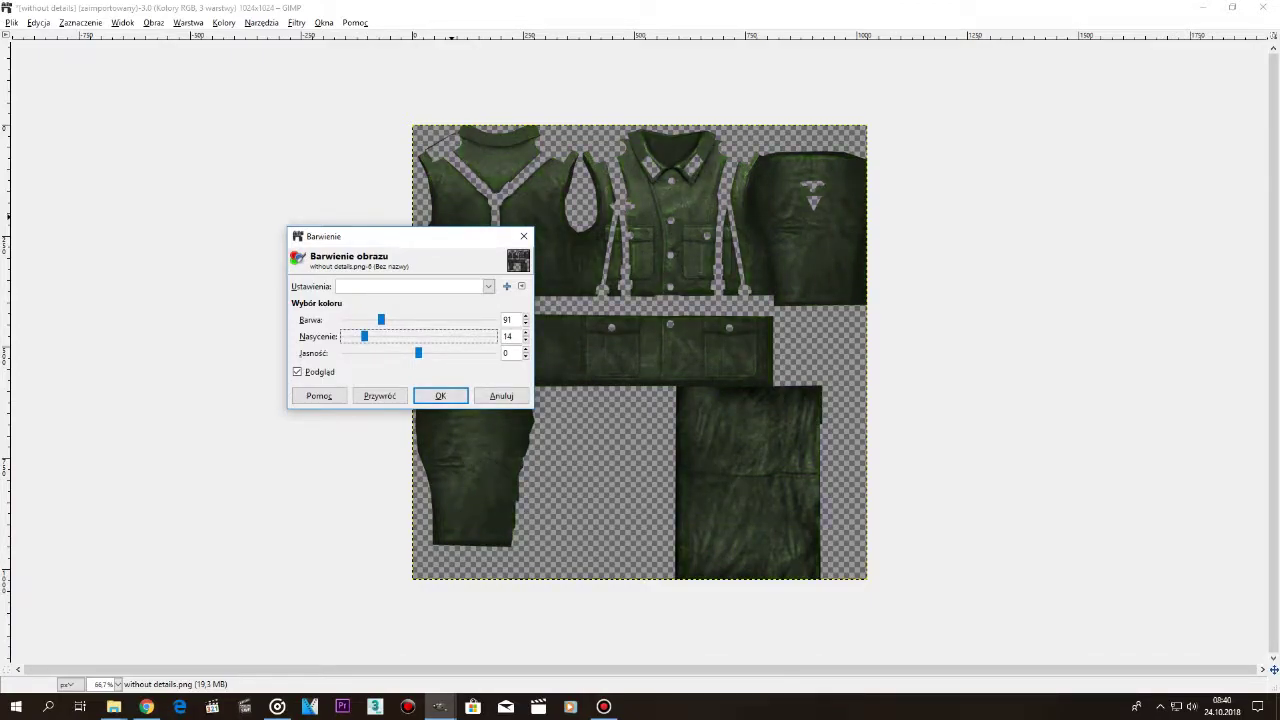
{"action": "left_click_drag", "start_coordinate": [418, 353], "coordinate": [417, 353]}
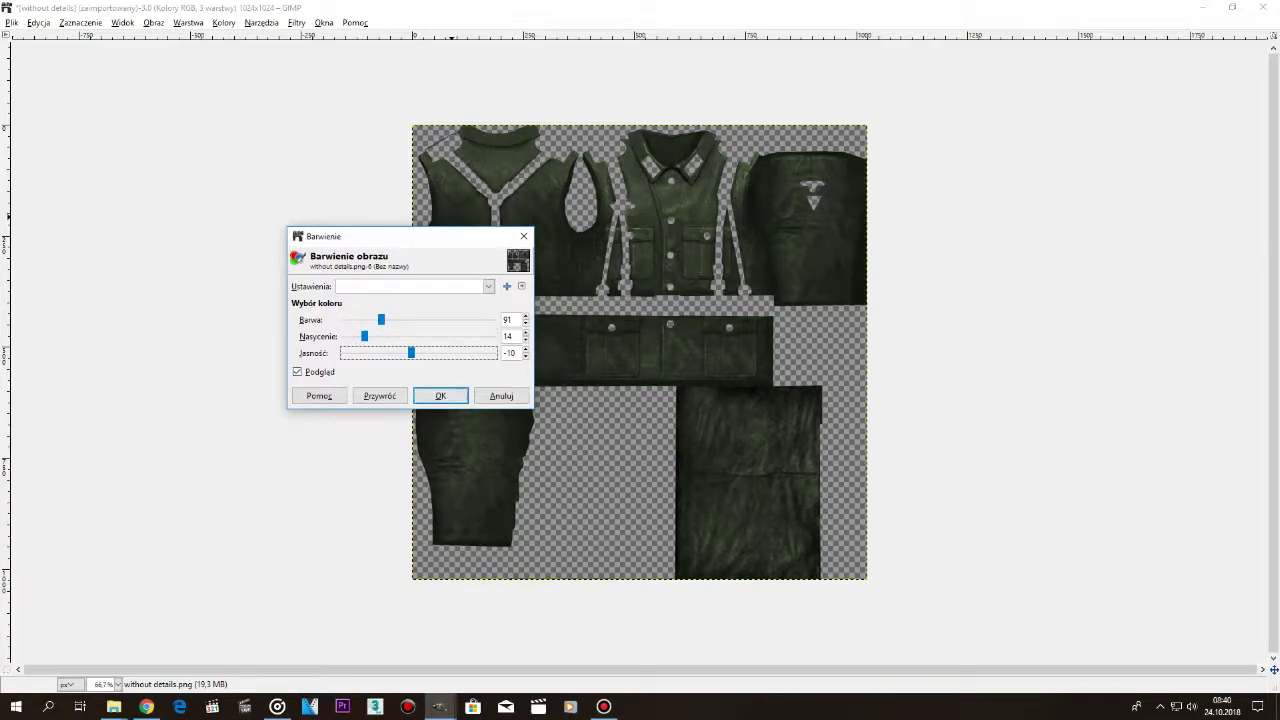
{"action": "left_click", "coordinate": [440, 396]}
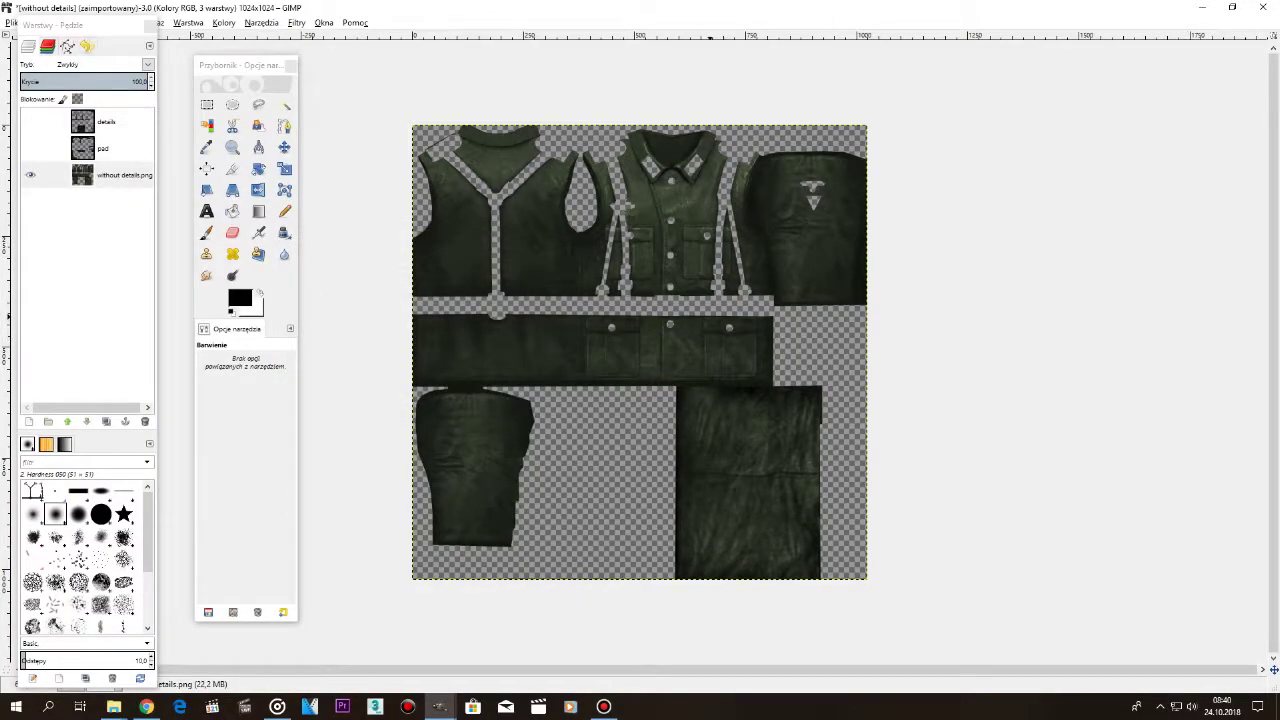
Make the details and pad layers visible again over the recolored uniform.
{"action": "scroll", "coordinate": [711, 317], "scroll_direction": "up", "scroll_amount": 3}
{"action": "scroll", "coordinate": [715, 318], "scroll_direction": "up", "scroll_amount": 5}
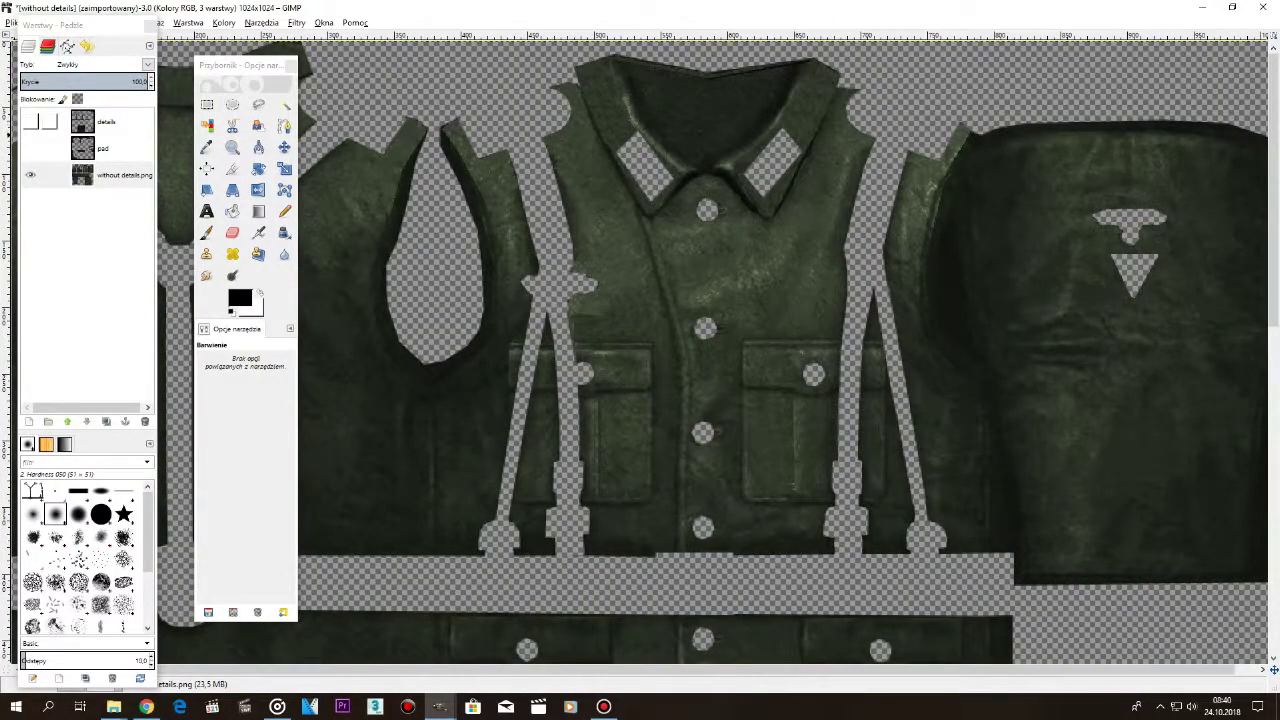
{"action": "left_click", "coordinate": [31, 122]}
{"action": "left_click", "coordinate": [31, 148]}
{"action": "scroll", "coordinate": [734, 209], "scroll_direction": "down", "scroll_amount": 3}
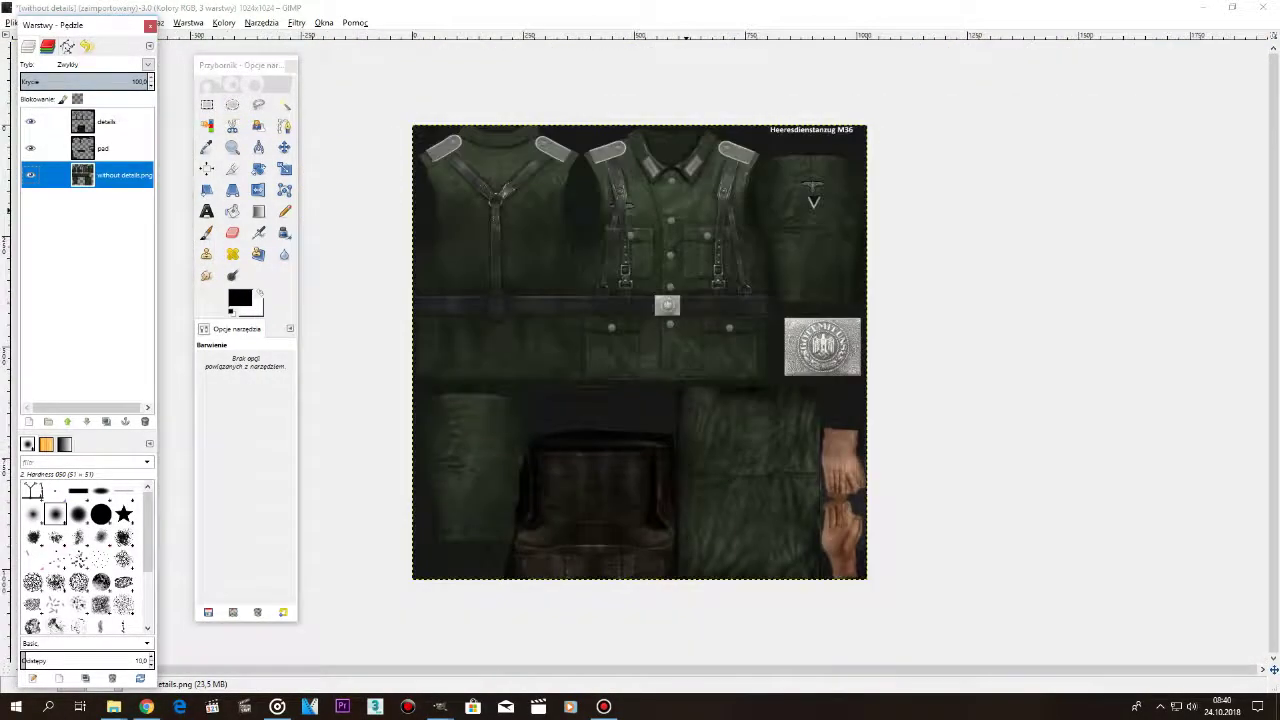
Examine the combined uniform texture up close, checking the chest eagle, straps, collar, pockets and belt.
{"action": "scroll", "coordinate": [633, 150], "scroll_direction": "up", "scroll_amount": 5}
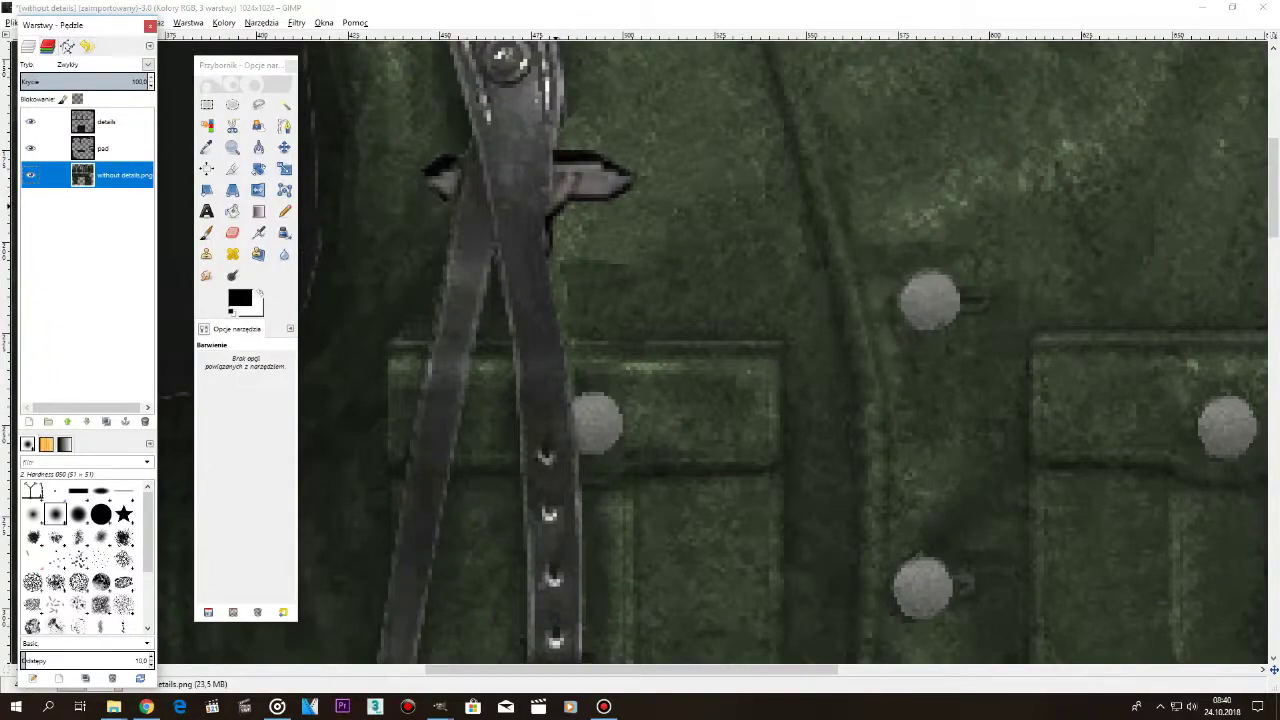
{"action": "scroll", "coordinate": [710, 350], "scroll_direction": "down", "scroll_amount": 5}
{"action": "scroll", "coordinate": [780, 250], "scroll_direction": "up", "scroll_amount": 3}
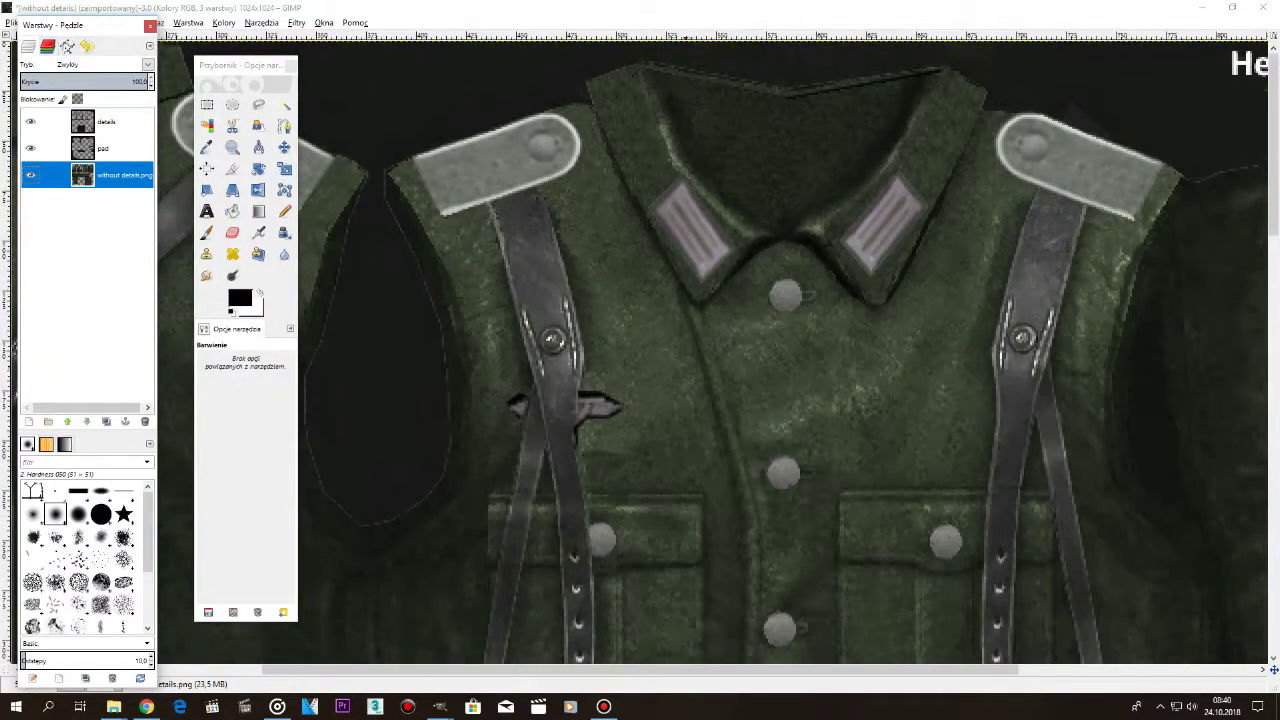
{"action": "scroll", "coordinate": [700, 350], "scroll_direction": "down", "scroll_amount": 3}
{"action": "scroll", "coordinate": [710, 160], "scroll_direction": "up", "scroll_amount": 4}
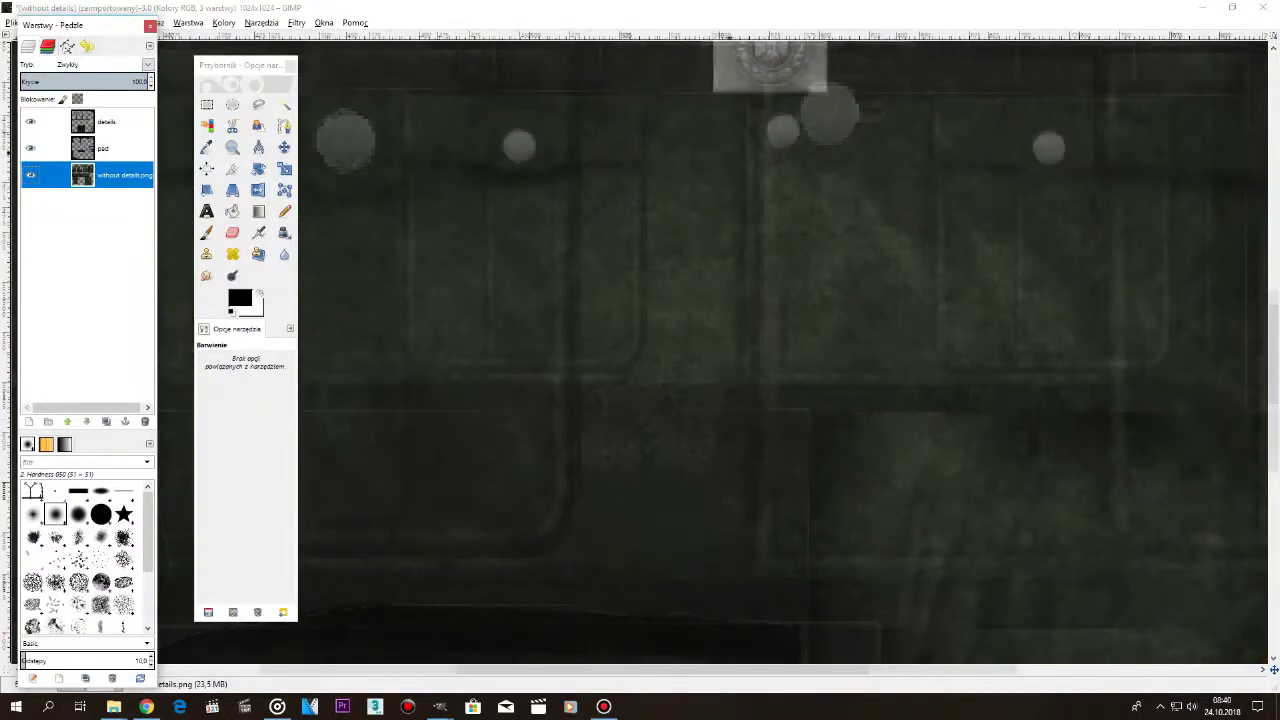
{"action": "scroll", "coordinate": [728, 320], "scroll_direction": "down", "scroll_amount": 2}
{"action": "scroll", "coordinate": [725, 250], "scroll_direction": "up", "scroll_amount": 4}
{"action": "scroll", "coordinate": [741, 335], "scroll_direction": "down", "scroll_amount": 3}
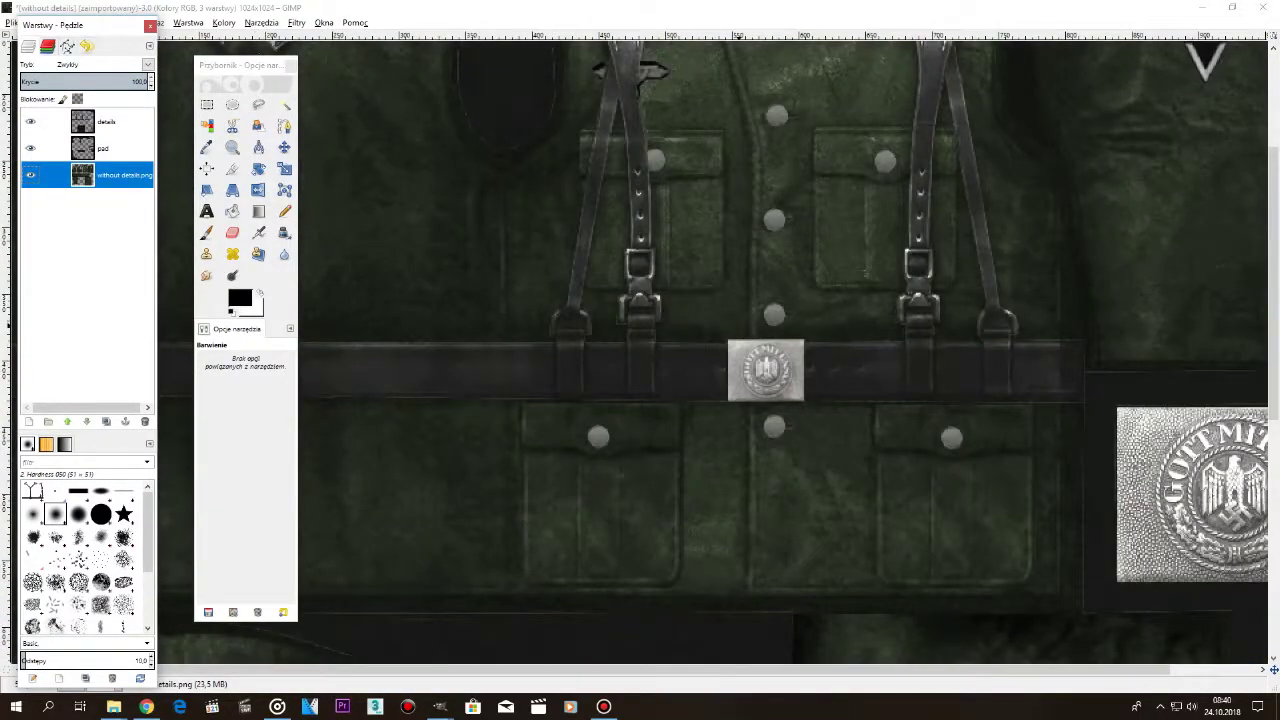
{"action": "scroll", "coordinate": [740, 360], "scroll_direction": "down", "scroll_amount": 2}
{"action": "scroll", "coordinate": [660, 250], "scroll_direction": "up", "scroll_amount": 4}
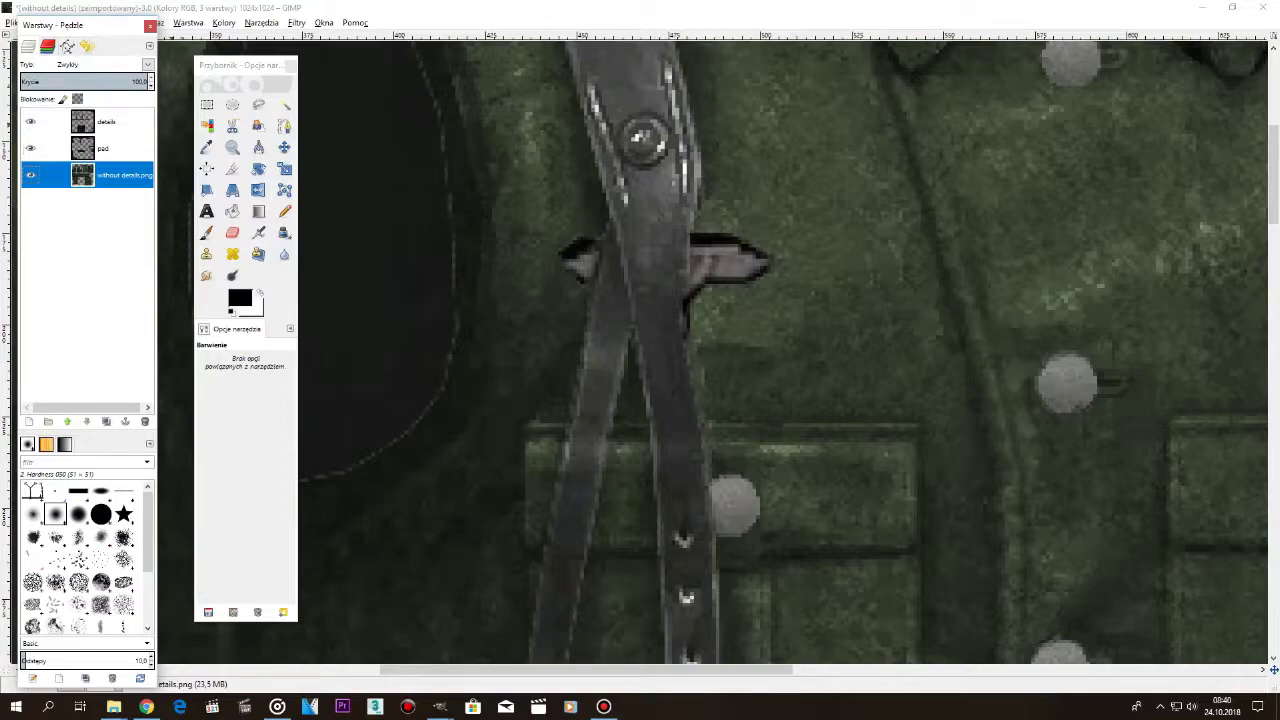
Make the details layer the active layer.
{"action": "left_click", "coordinate": [100, 121]}
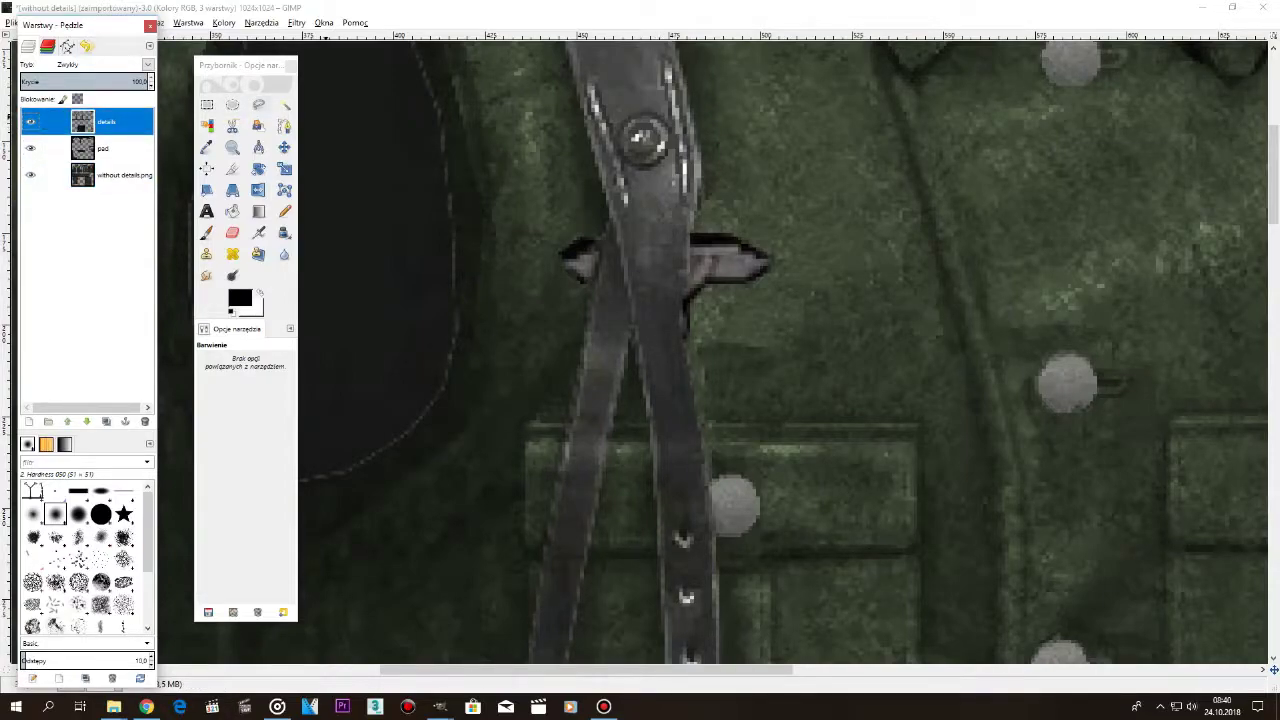
{"action": "key", "text": "r"}
{"action": "left_click_drag", "start_coordinate": [533, 204], "coordinate": [792, 368]}
{"action": "left_click", "coordinate": [921, 325]}
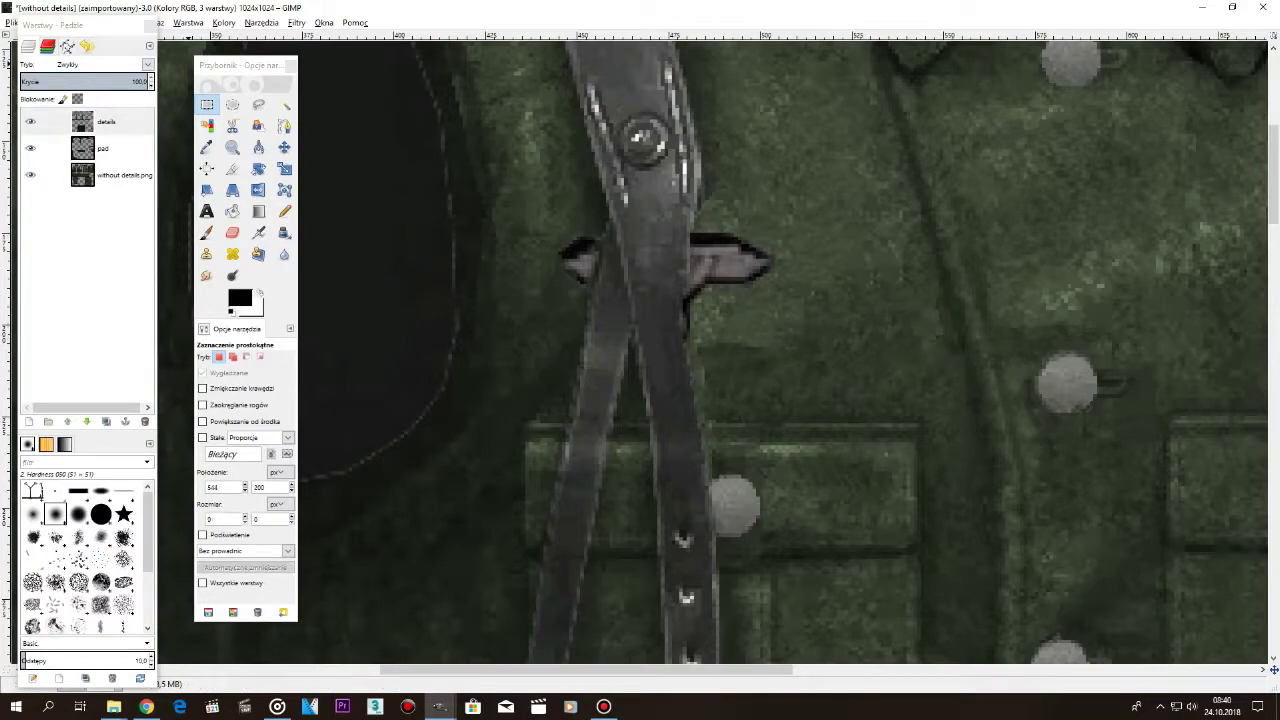
Outline both parts of the chest eagle beside the strap with the Free Select tool and delete them from the details layer.
{"action": "left_click", "coordinate": [259, 105]}
{"action": "scroll", "coordinate": [704, 288], "scroll_direction": "up", "scroll_amount": 2}
{"action": "left_click", "coordinate": [662, 268]}
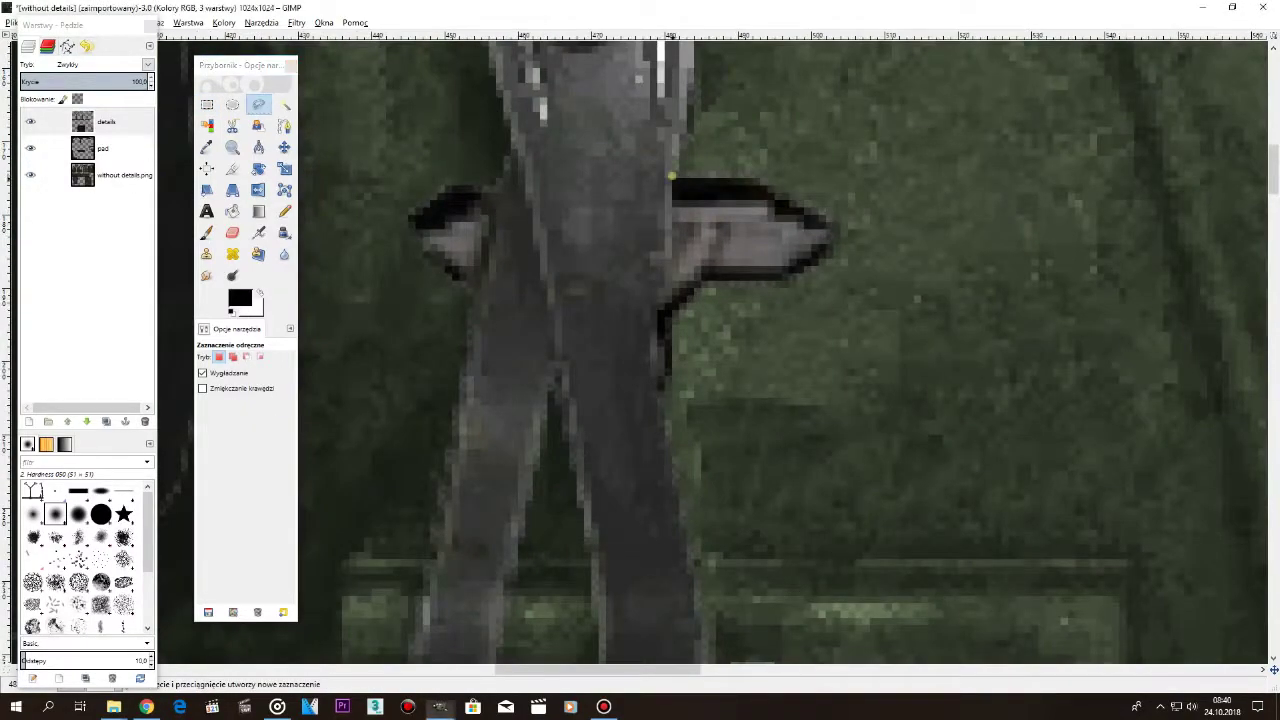
{"action": "left_click", "coordinate": [662, 283]}
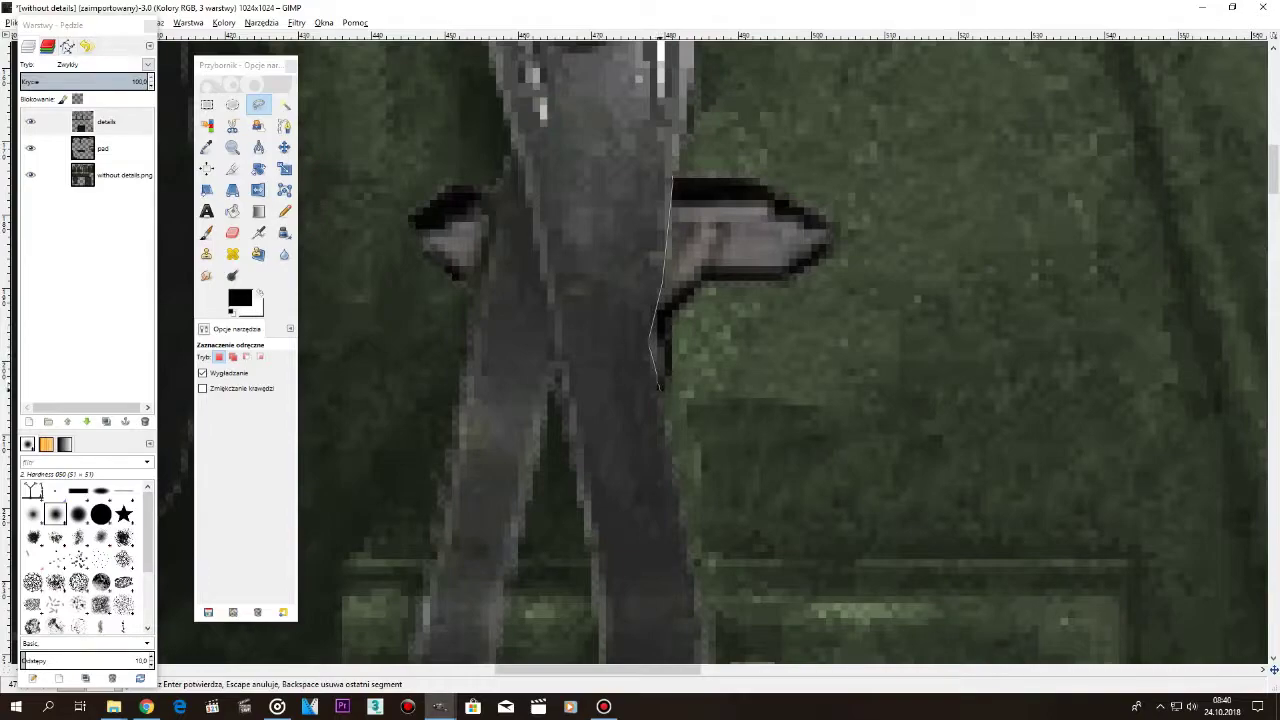
{"action": "key", "text": "Return"}
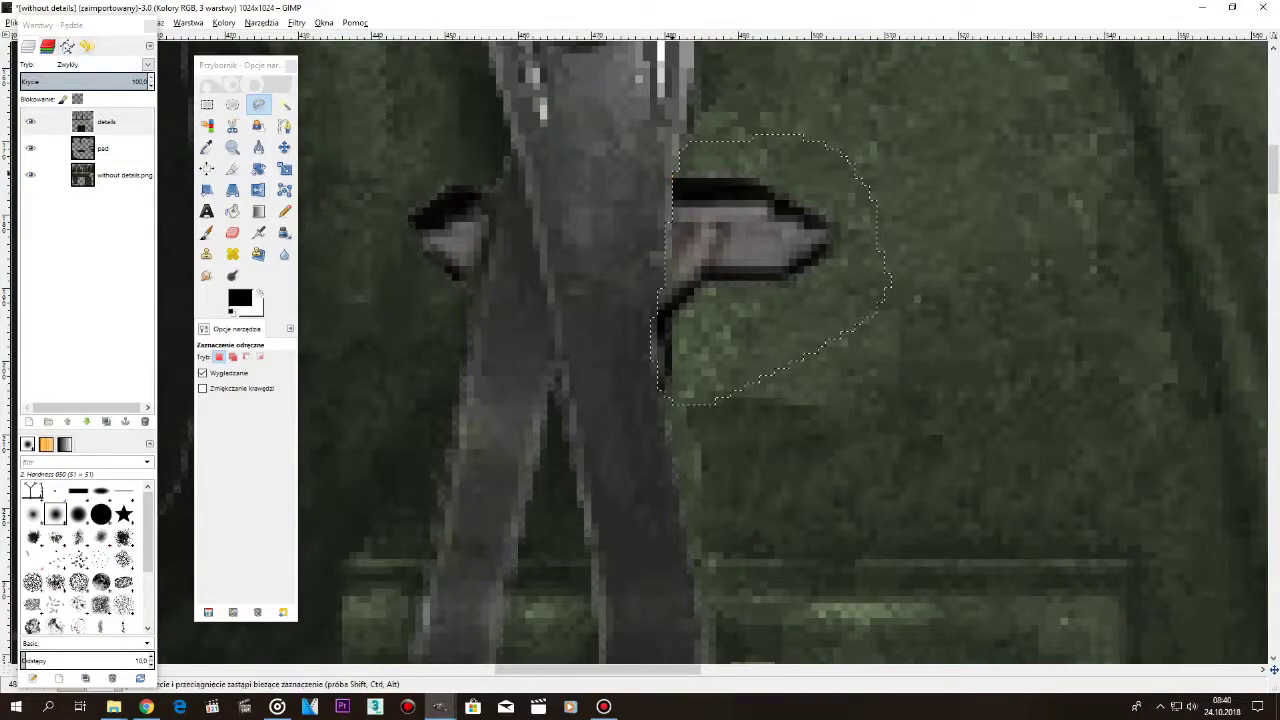
{"action": "mouse_move", "coordinate": [475, 298]}
{"action": "left_mouse_down"}
{"action": "mouse_move", "coordinate": [365, 210]}
{"action": "mouse_move", "coordinate": [487, 157]}
{"action": "left_mouse_up"}
{"action": "key", "text": "Return"}
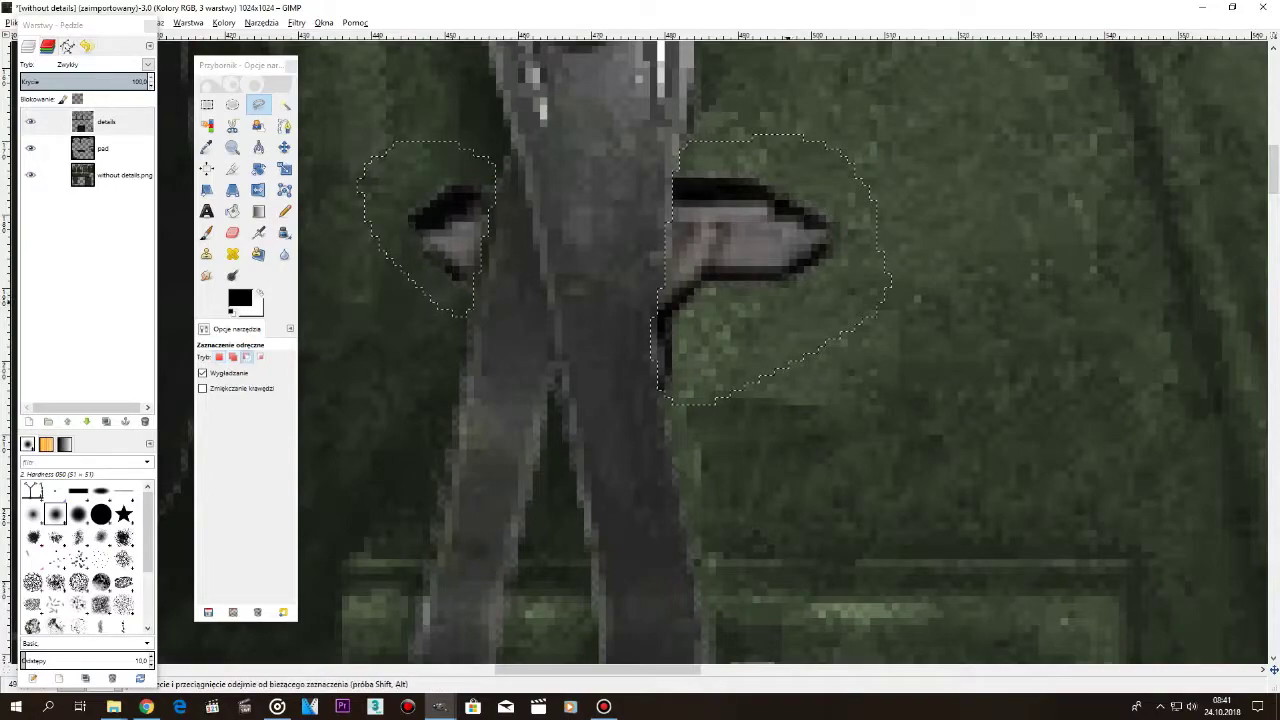
{"action": "scroll", "coordinate": [803, 316], "scroll_direction": "down", "scroll_amount": 3}
{"action": "key", "text": "Delete"}
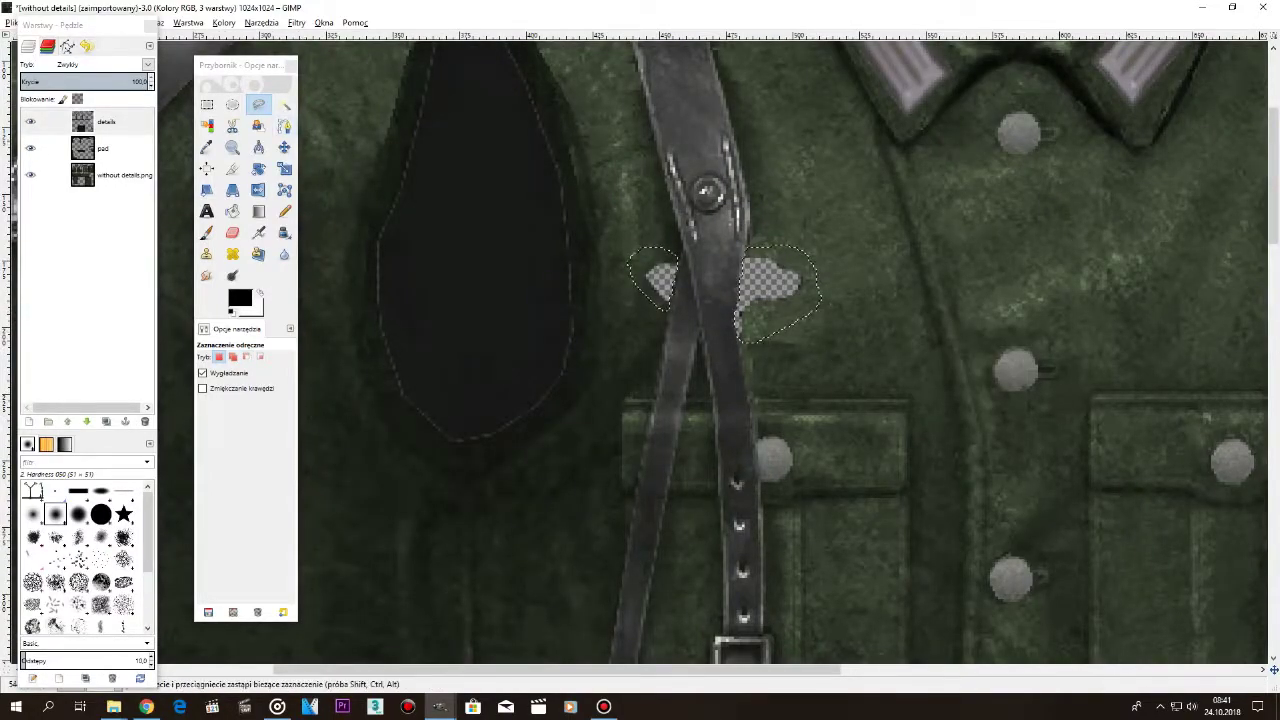
Outline the sleeve's eagle and chevron with a freehand selection, delete them from the details layer, and clear the selection.
{"action": "scroll", "coordinate": [860, 362], "scroll_direction": "down", "scroll_amount": 2}
{"action": "scroll", "coordinate": [1160, 394], "scroll_direction": "down", "scroll_amount": 2}
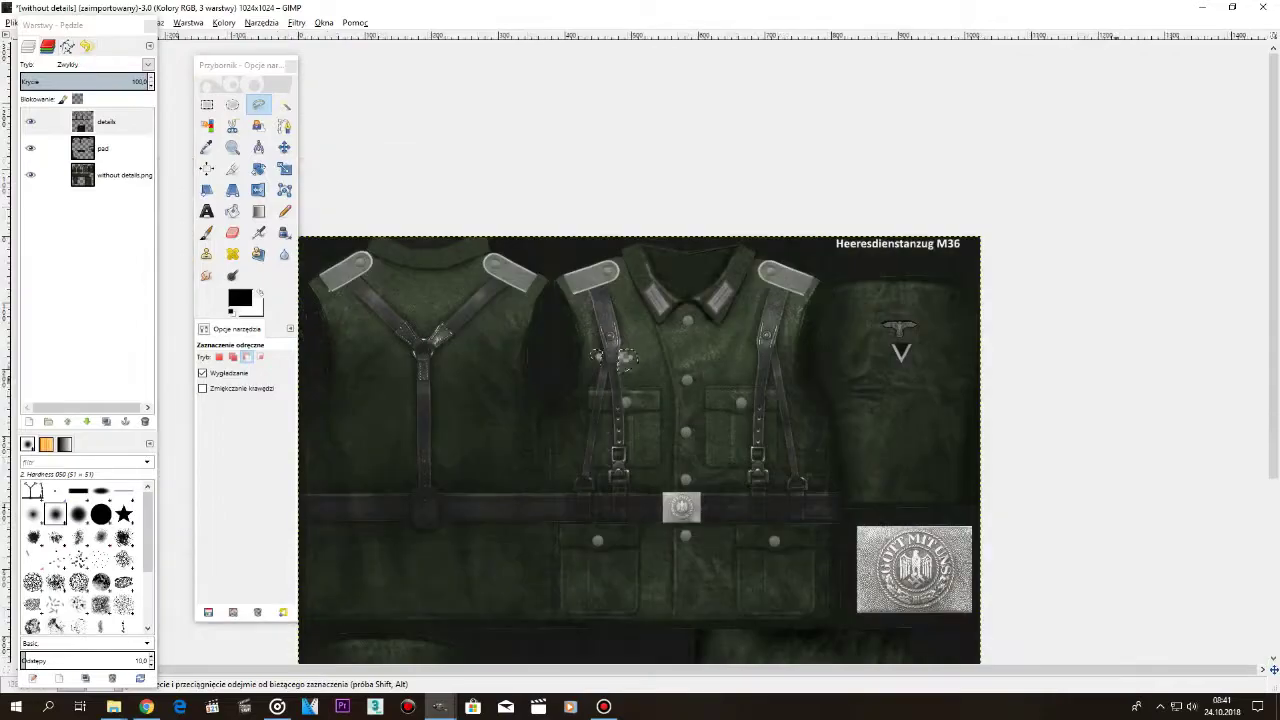
{"action": "scroll", "coordinate": [1010, 350], "scroll_direction": "up", "scroll_amount": 6}
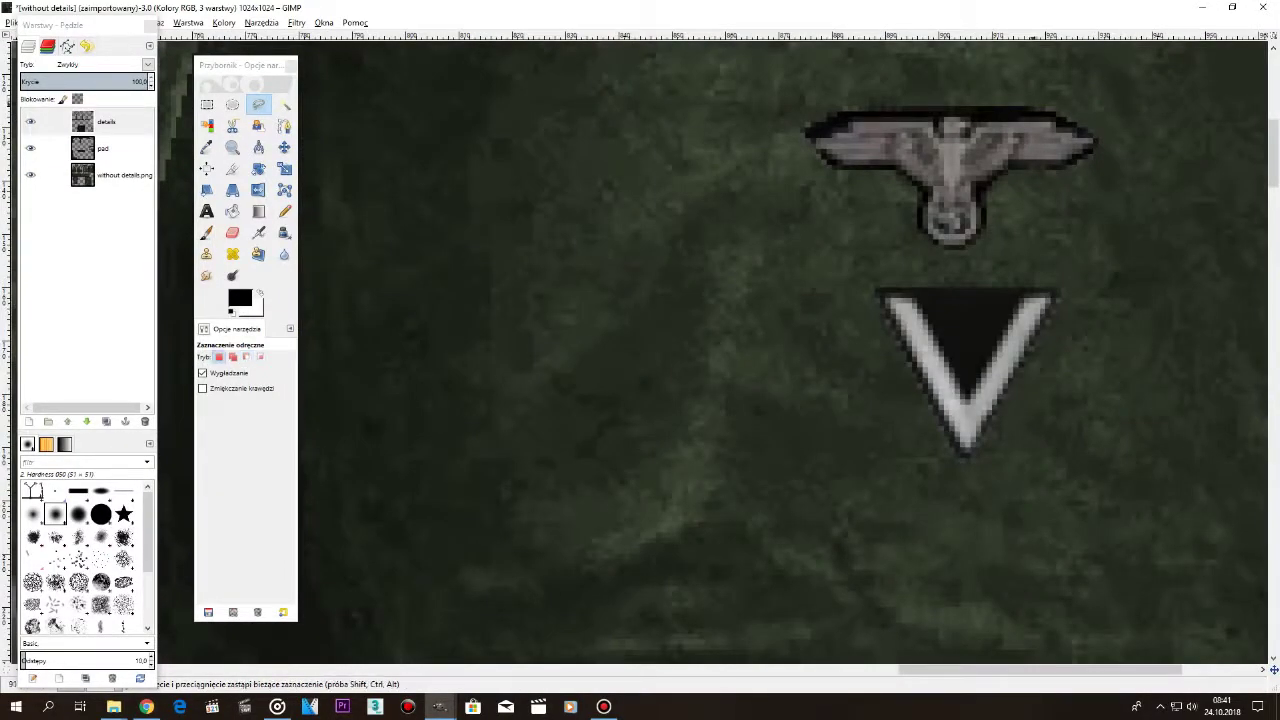
{"action": "left_click_drag", "start_coordinate": [1041, 101], "coordinate": [1034, 97]}
{"action": "mouse_move", "coordinate": [1131, 122]}
{"action": "left_mouse_down"}
{"action": "mouse_move", "coordinate": [1080, 104]}
{"action": "mouse_move", "coordinate": [1145, 140]}
{"action": "mouse_move", "coordinate": [1131, 122]}
{"action": "left_mouse_up"}
{"action": "key", "text": "Return"}
{"action": "key", "text": "Delete"}
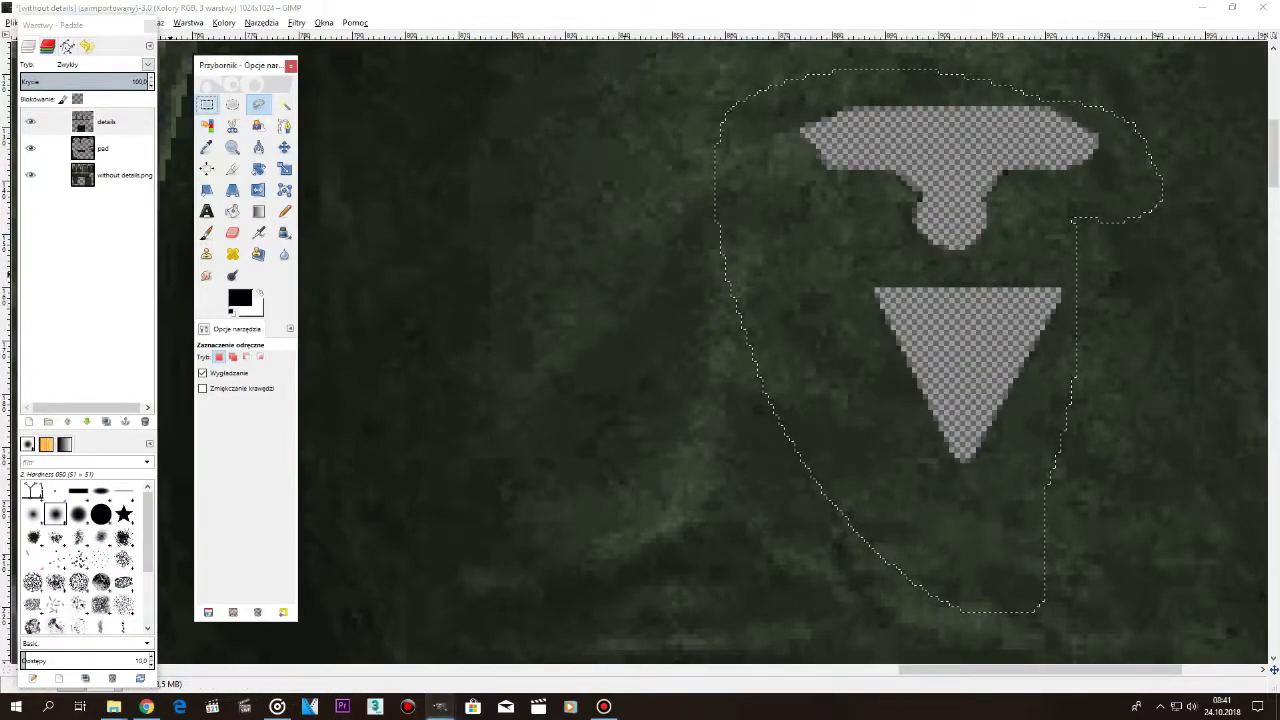
{"action": "left_click", "coordinate": [207, 104]}
{"action": "left_click", "coordinate": [551, 245]}
{"action": "scroll", "coordinate": [649, 434], "scroll_direction": "down", "scroll_amount": 6}
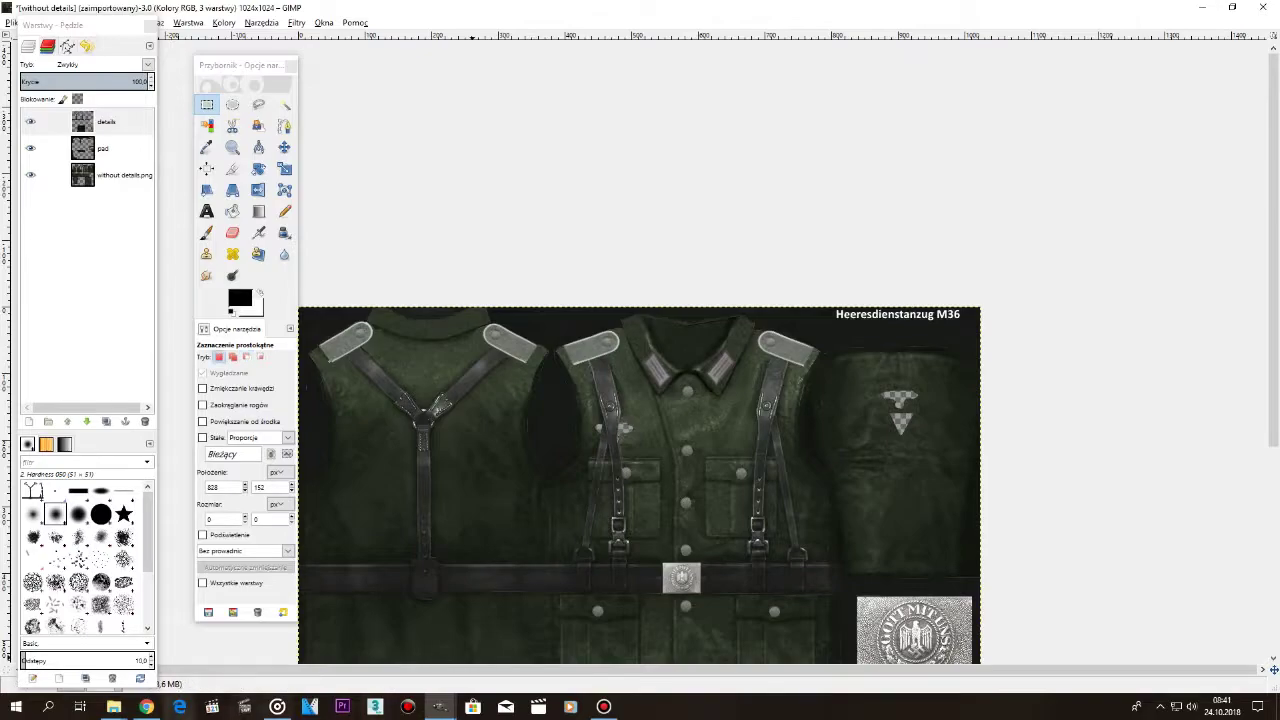
Open chevron wh.jpg from the All what you need folder in GIMP.
{"action": "left_click", "coordinate": [113, 706]}
{"action": "left_click", "coordinate": [219, 654]}
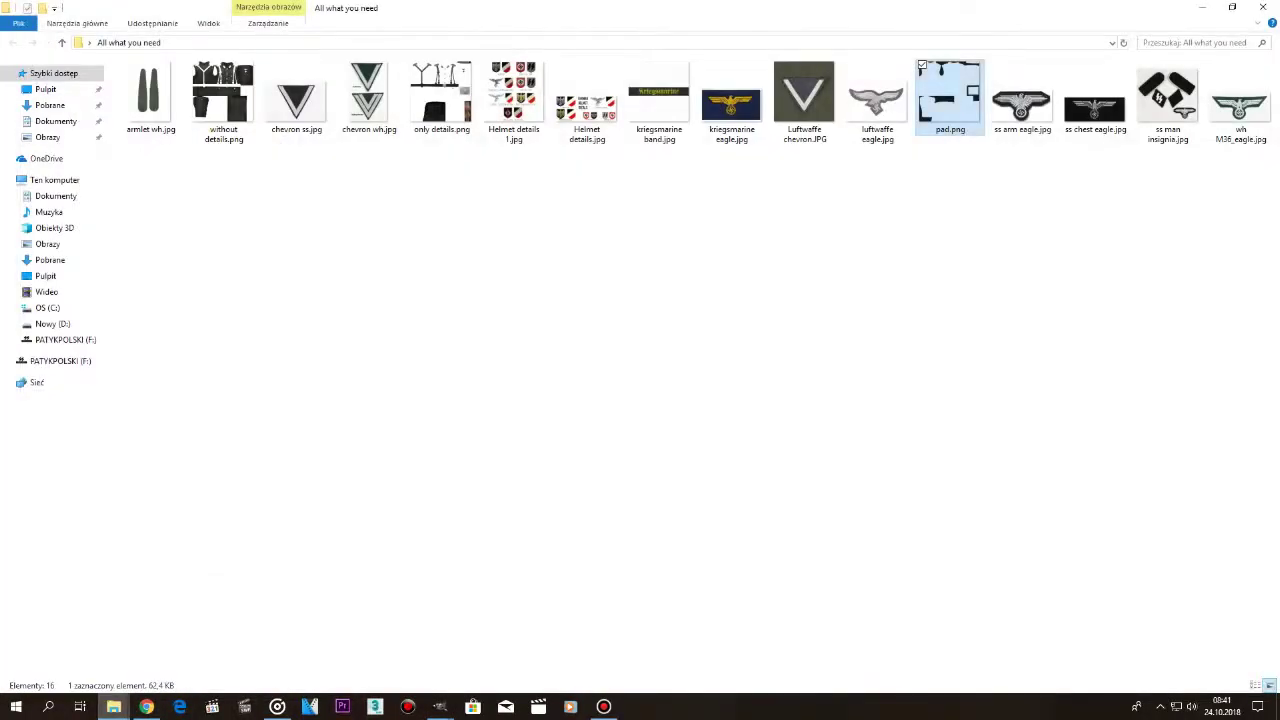
{"action": "right_click", "coordinate": [357, 107]}
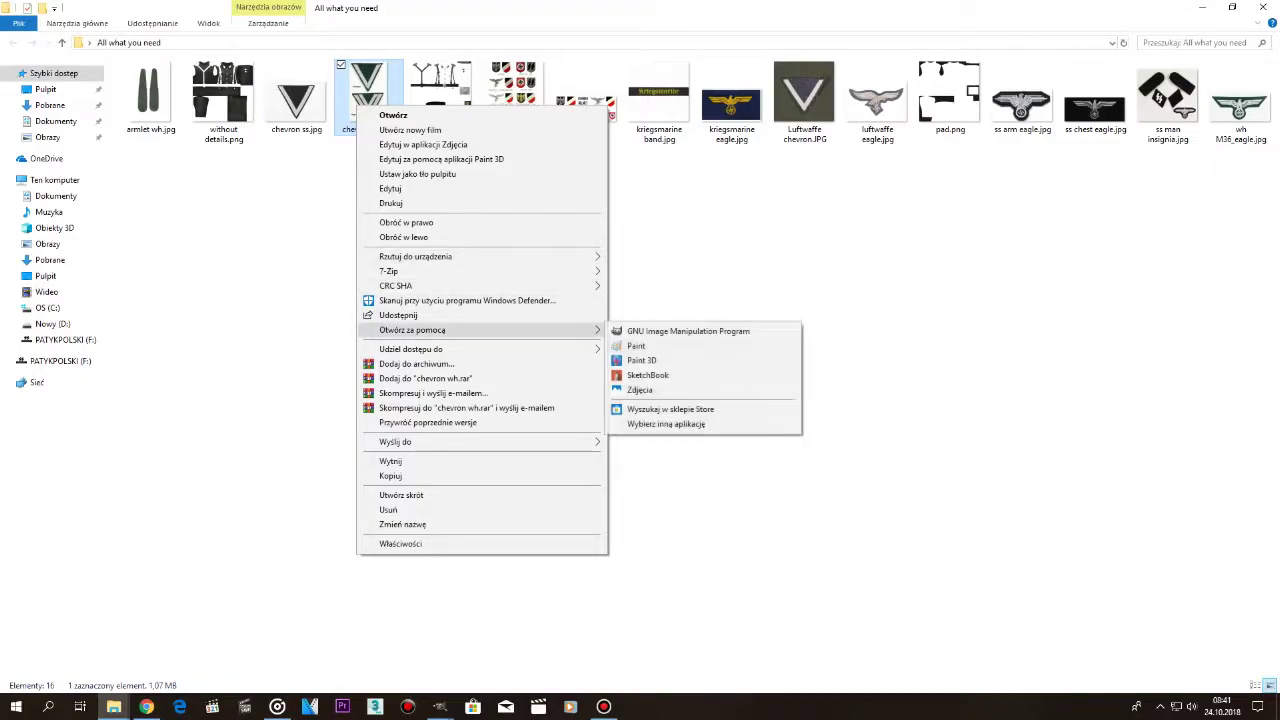
{"action": "left_click", "coordinate": [700, 331]}
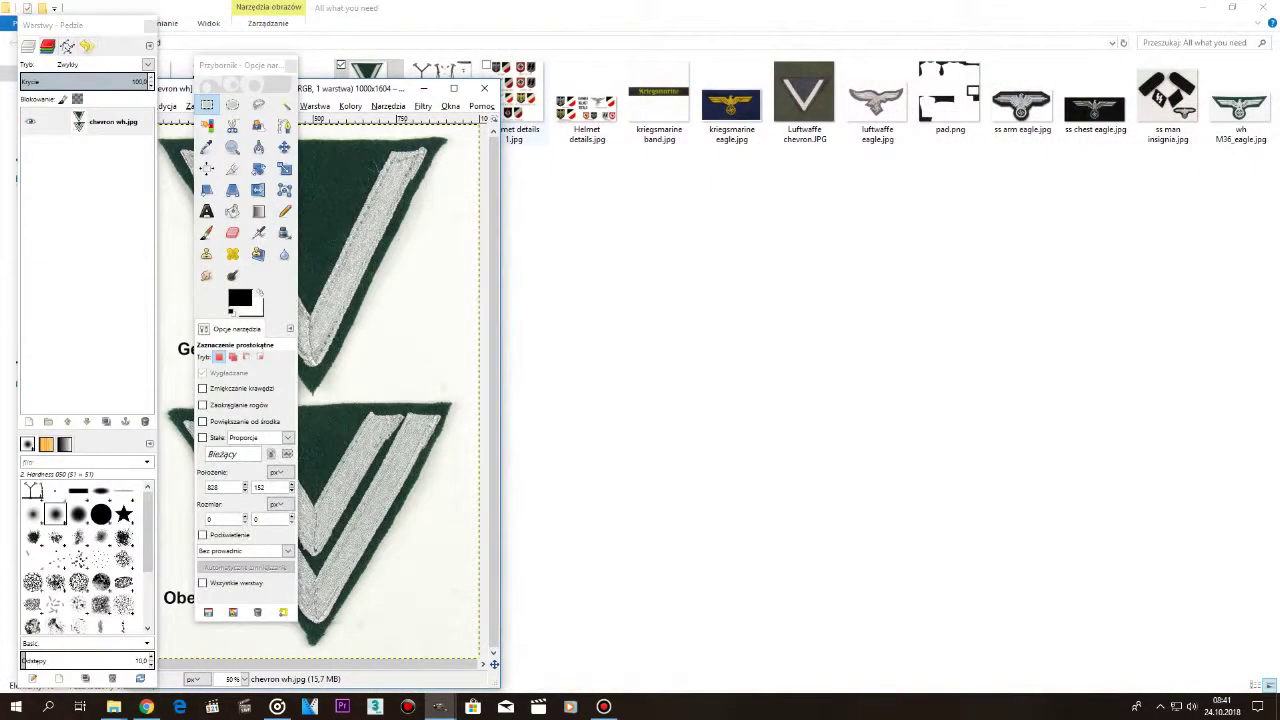
Select the white background around the two chevrons with Fuzzy Select, adding the shadow areas along their edges.
{"action": "key", "text": "u"}
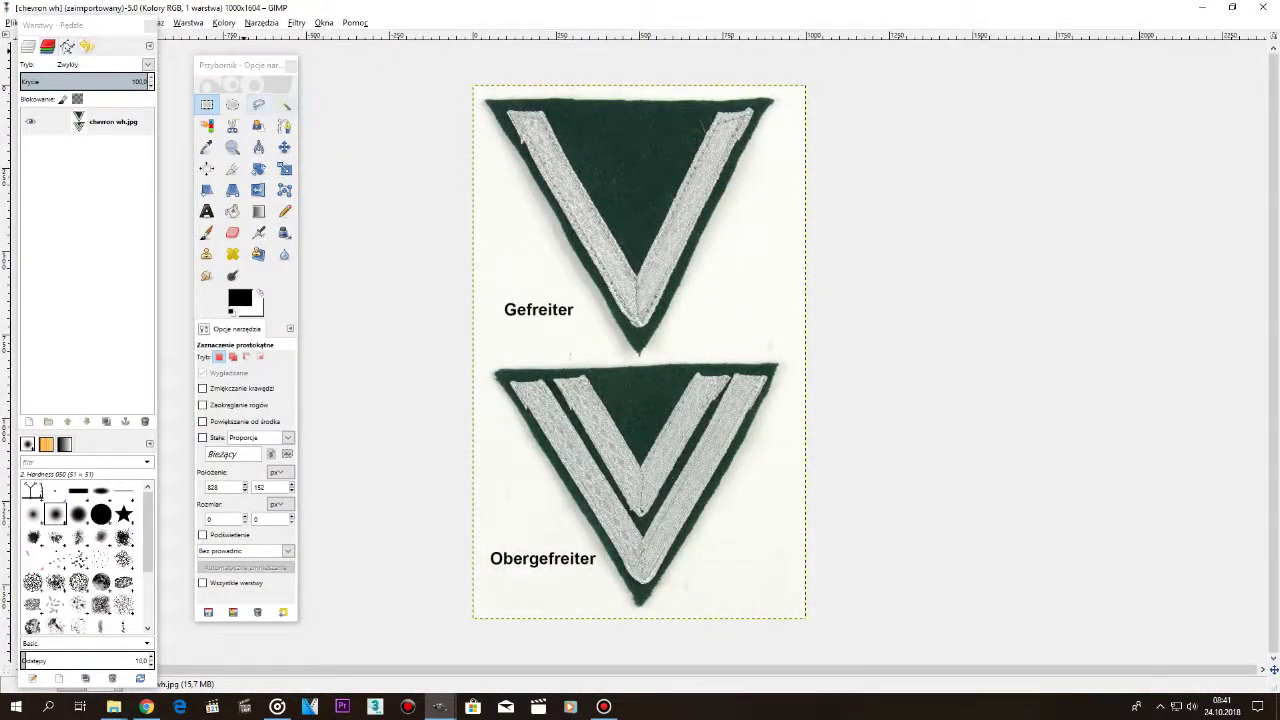
{"action": "left_click", "coordinate": [496, 234]}
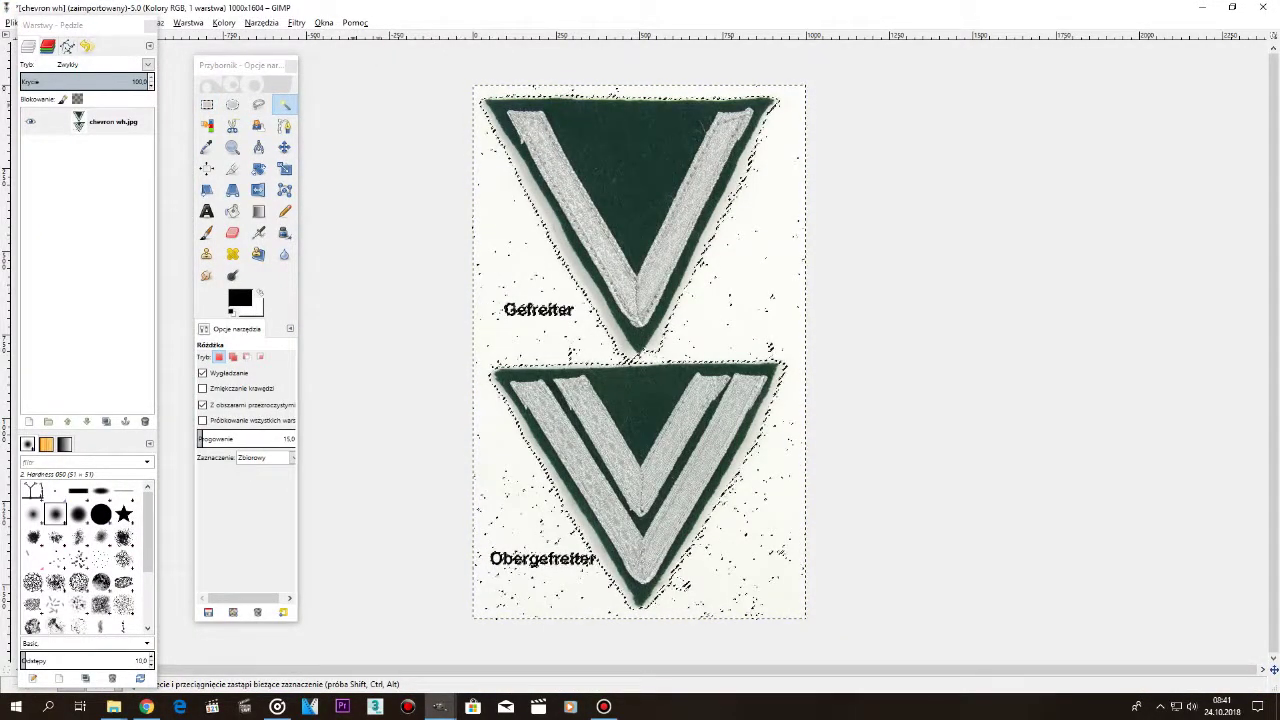
{"action": "key", "text": "shift"}
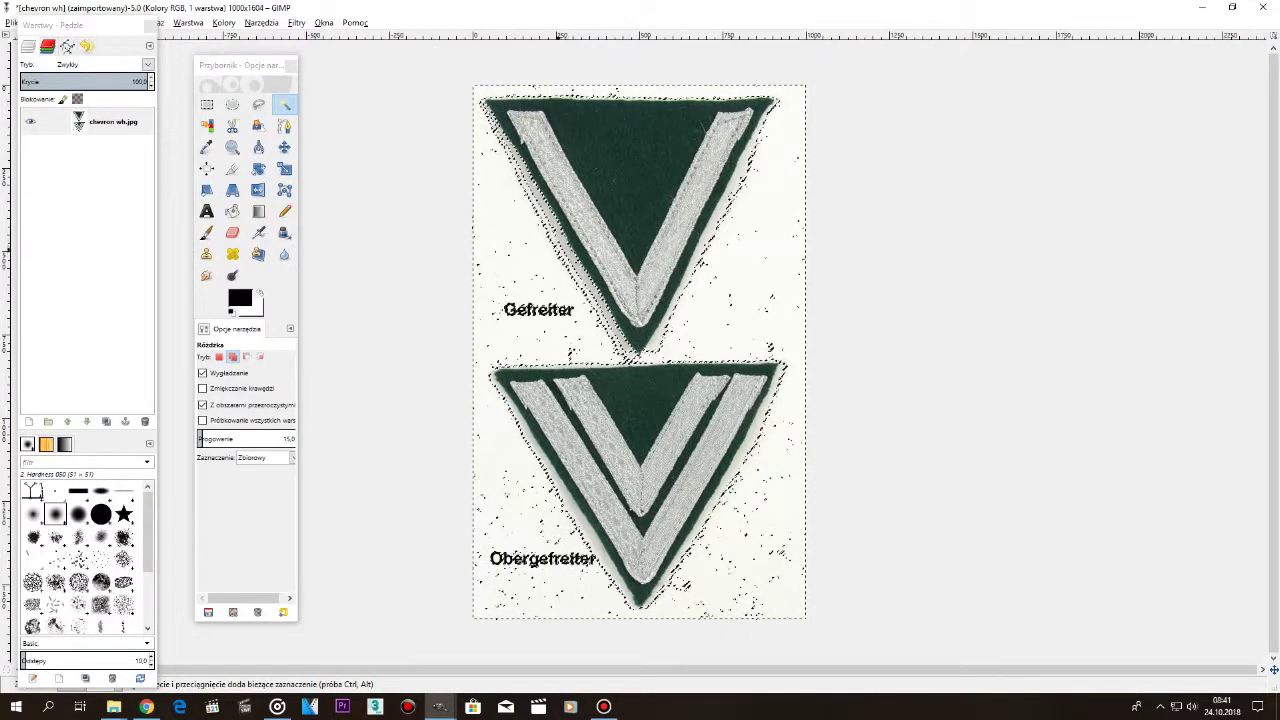
{"action": "left_click", "coordinate": [564, 241], "text": "shift"}
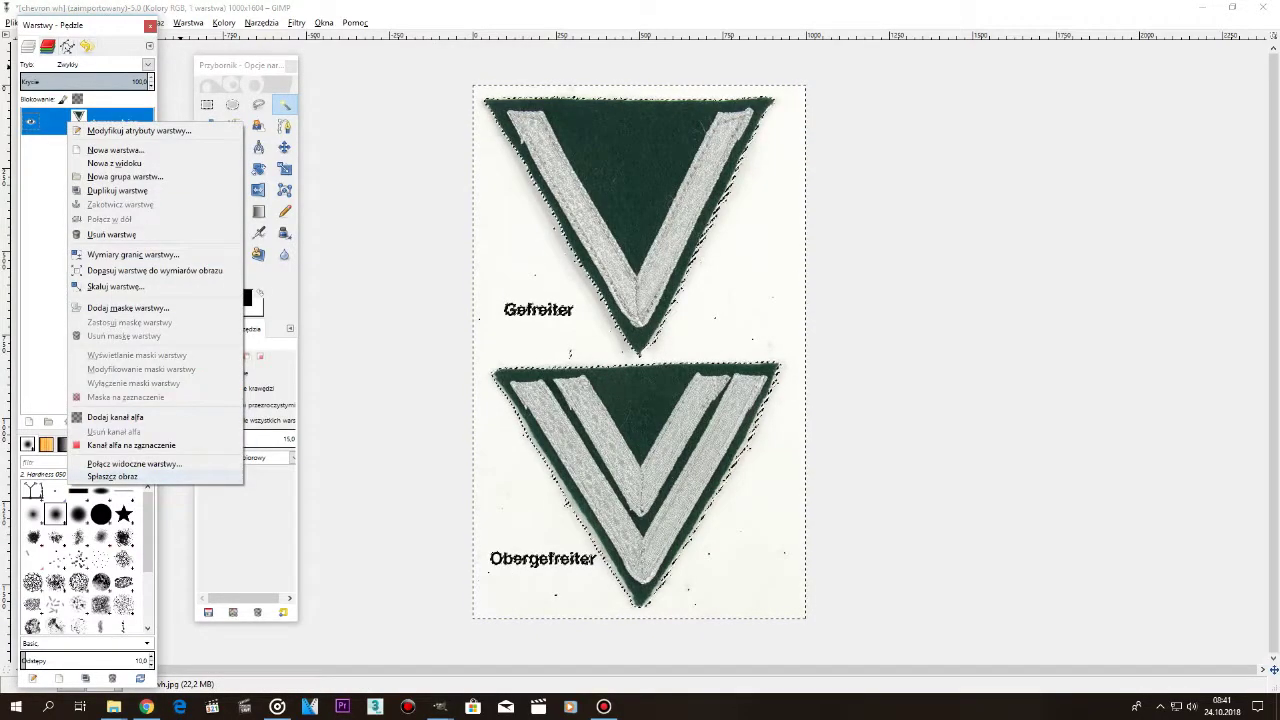
Add an alpha channel to the chevron wh.jpg layer, then select and delete the white background and edge shadows around both chevrons.
{"action": "left_click", "coordinate": [115, 417]}
{"action": "scroll", "coordinate": [654, 299], "scroll_direction": "up", "scroll_amount": 3}
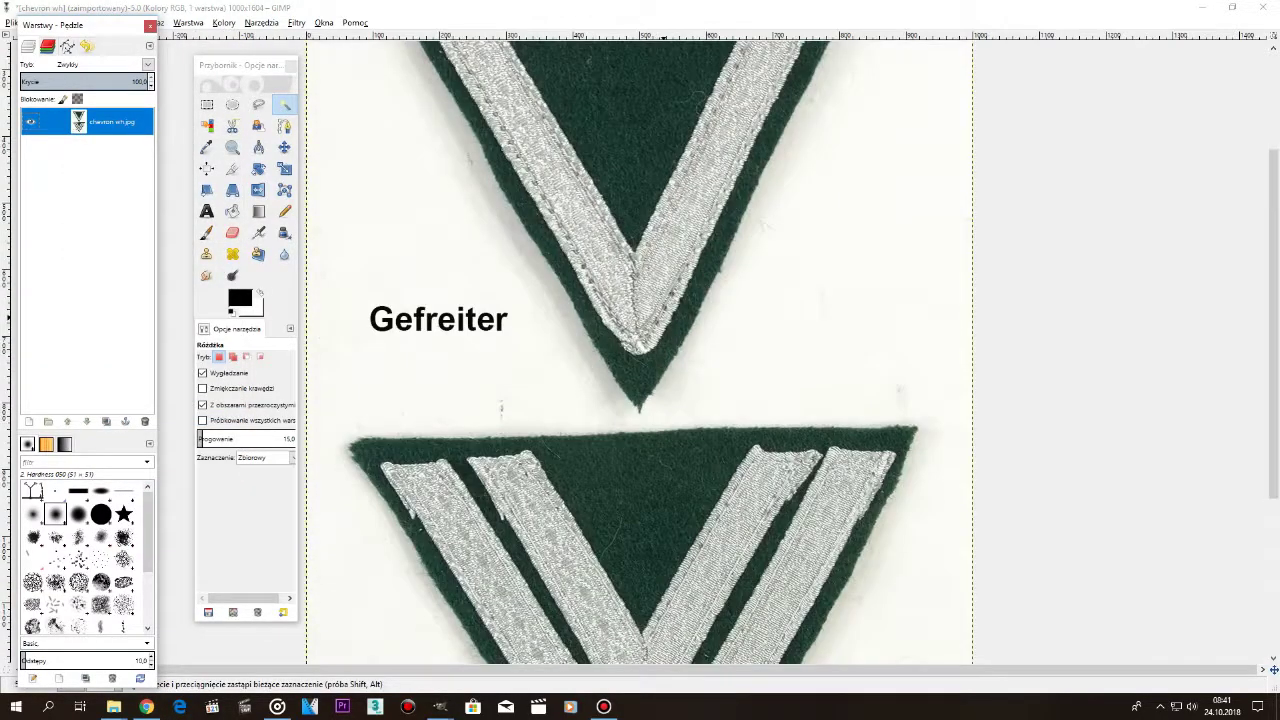
{"action": "left_click", "coordinate": [806, 445]}
{"action": "scroll", "coordinate": [806, 535], "scroll_direction": "up", "scroll_amount": 2}
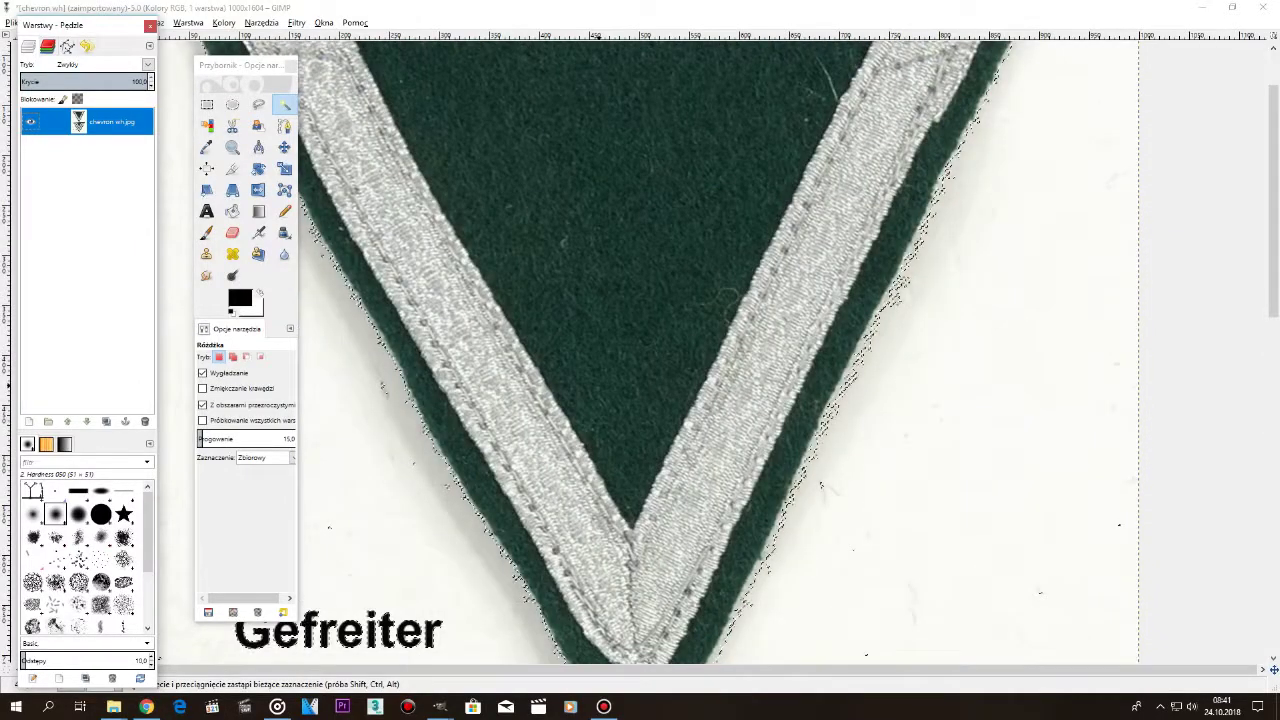
{"action": "left_click", "coordinate": [449, 487], "text": "shift"}
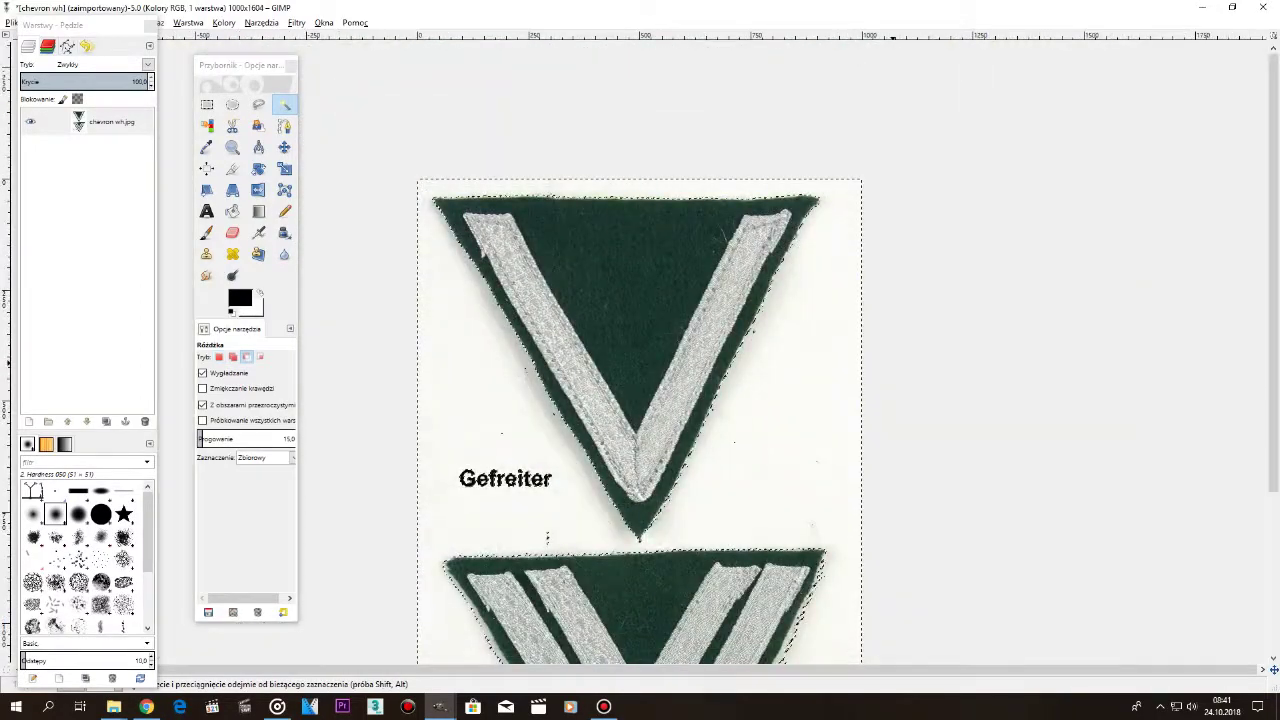
{"action": "scroll", "coordinate": [495, 403], "scroll_direction": "down", "scroll_amount": 3}
{"action": "scroll", "coordinate": [495, 403], "scroll_direction": "up", "scroll_amount": 5}
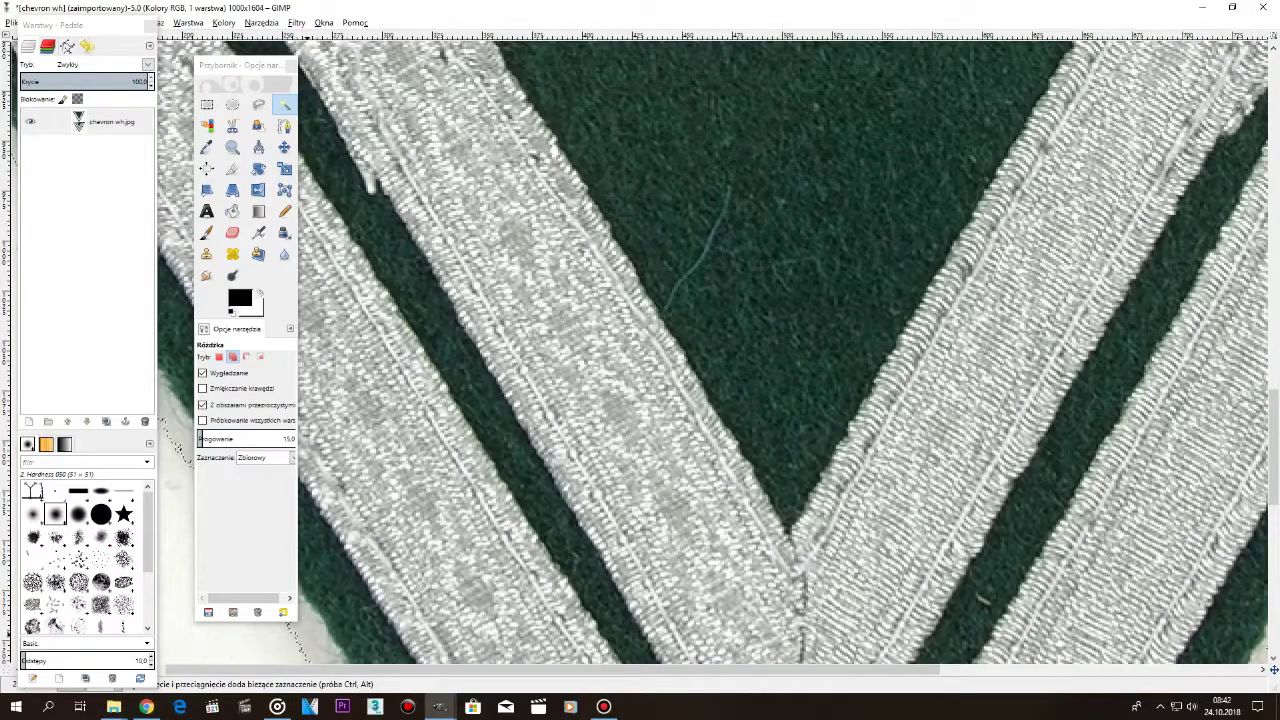
{"action": "key", "text": "ctrl"}
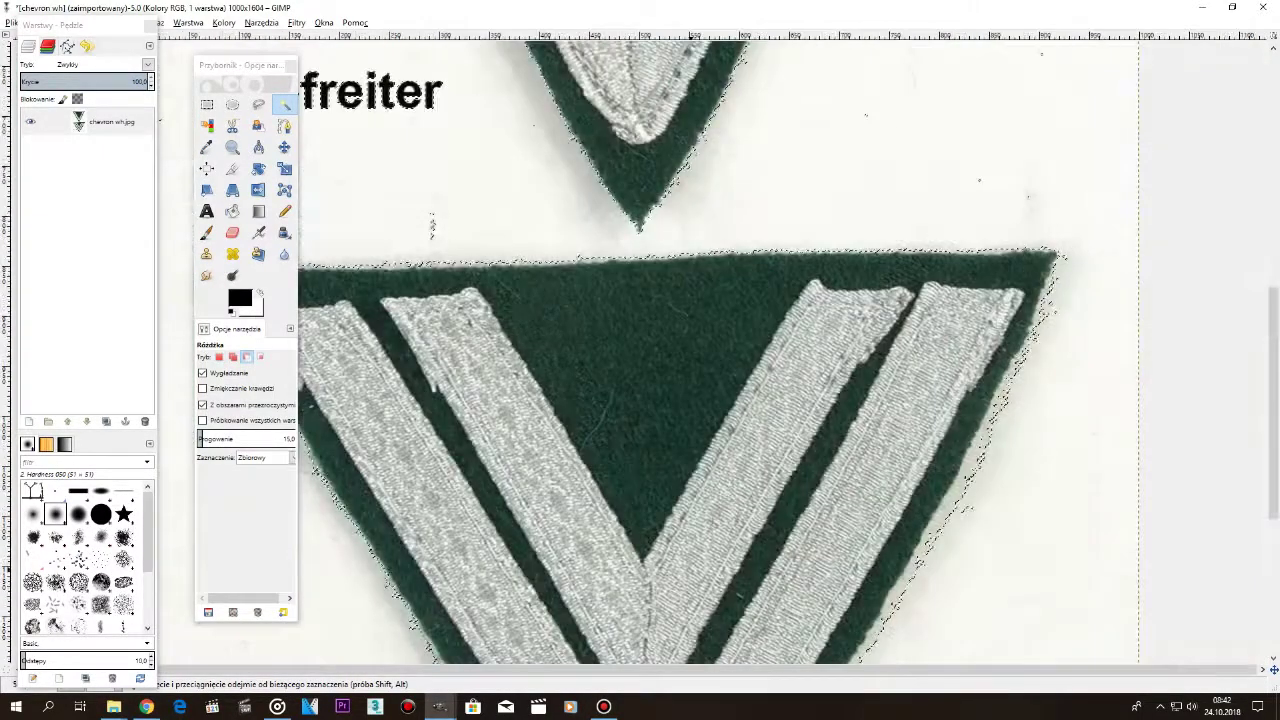
{"action": "scroll", "coordinate": [691, 562], "scroll_direction": "down", "scroll_amount": 1}
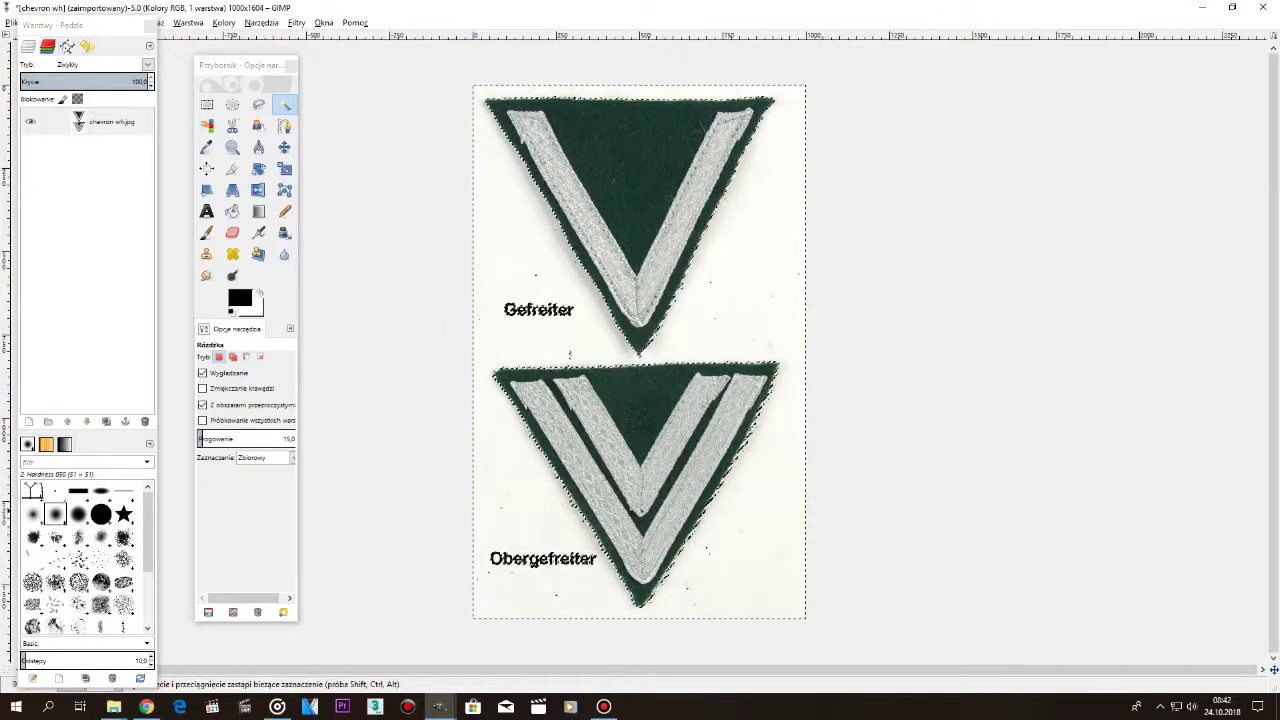
{"action": "key", "text": "Delete"}
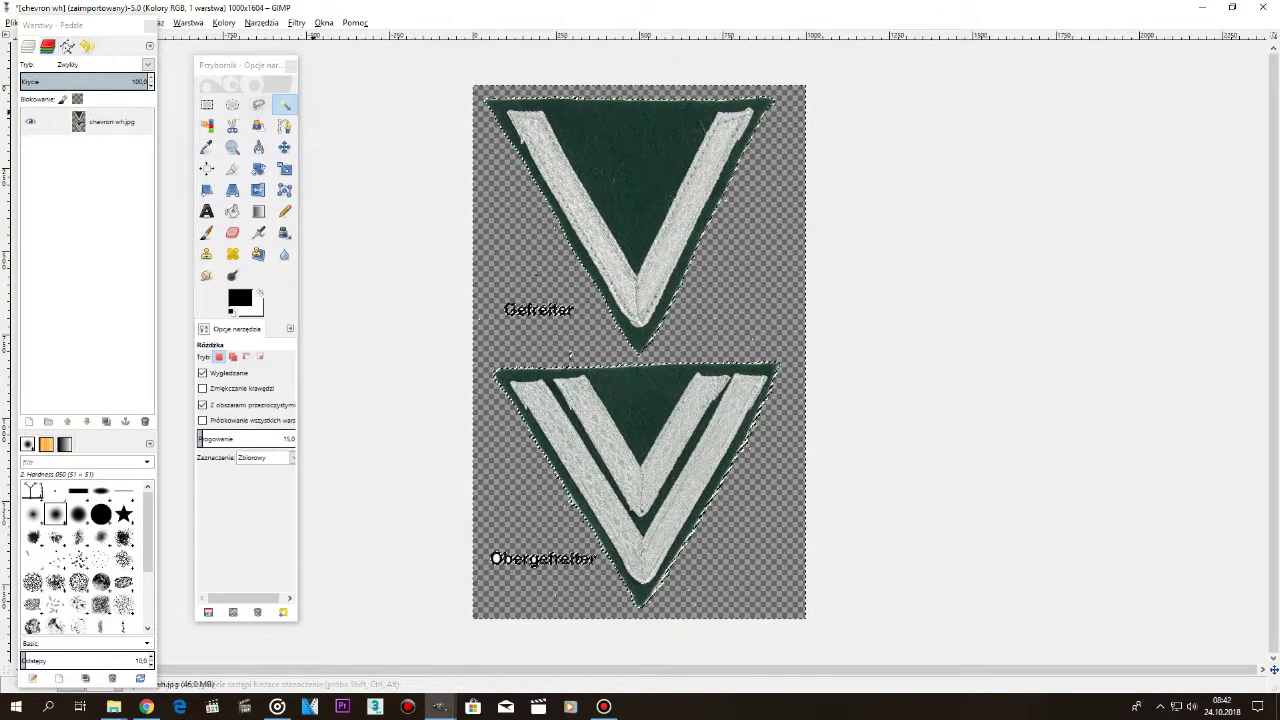
Clear the selection, outline the single Gefreiter chevron with Free Select, and copy it into the without details image.
{"action": "key", "text": "r"}
{"action": "left_click", "coordinate": [432, 161]}
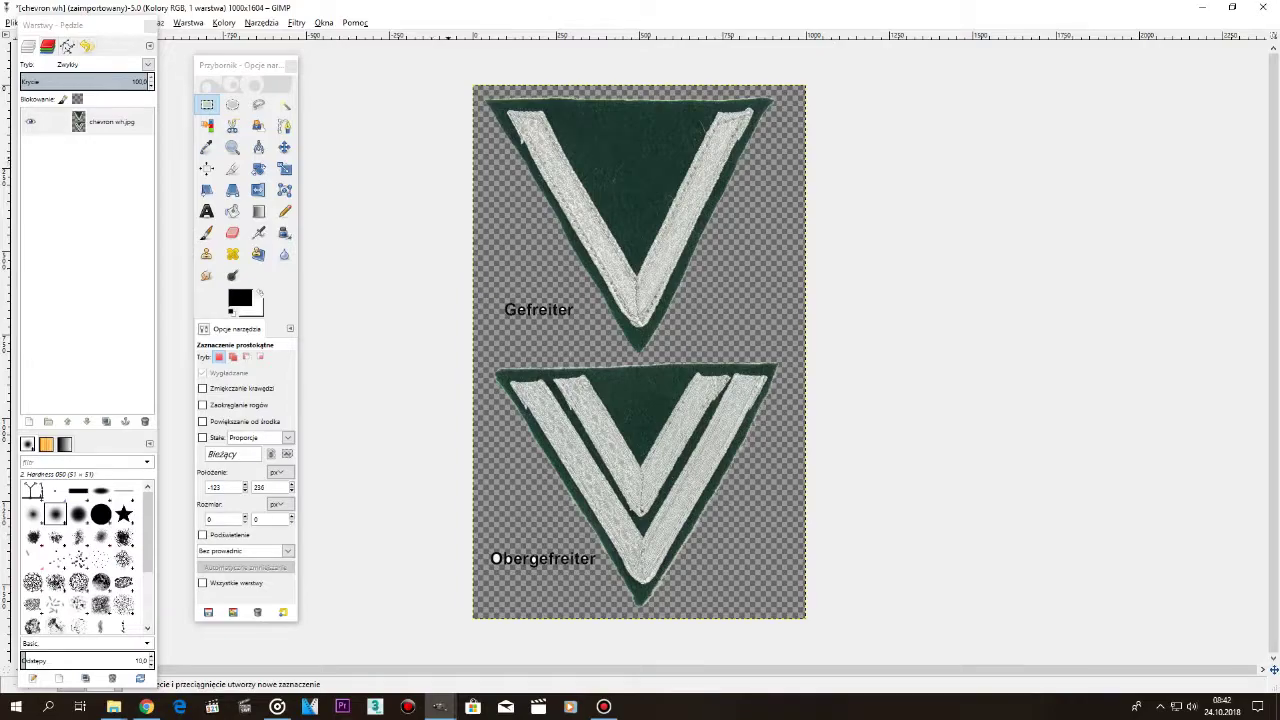
{"action": "left_click", "coordinate": [258, 104]}
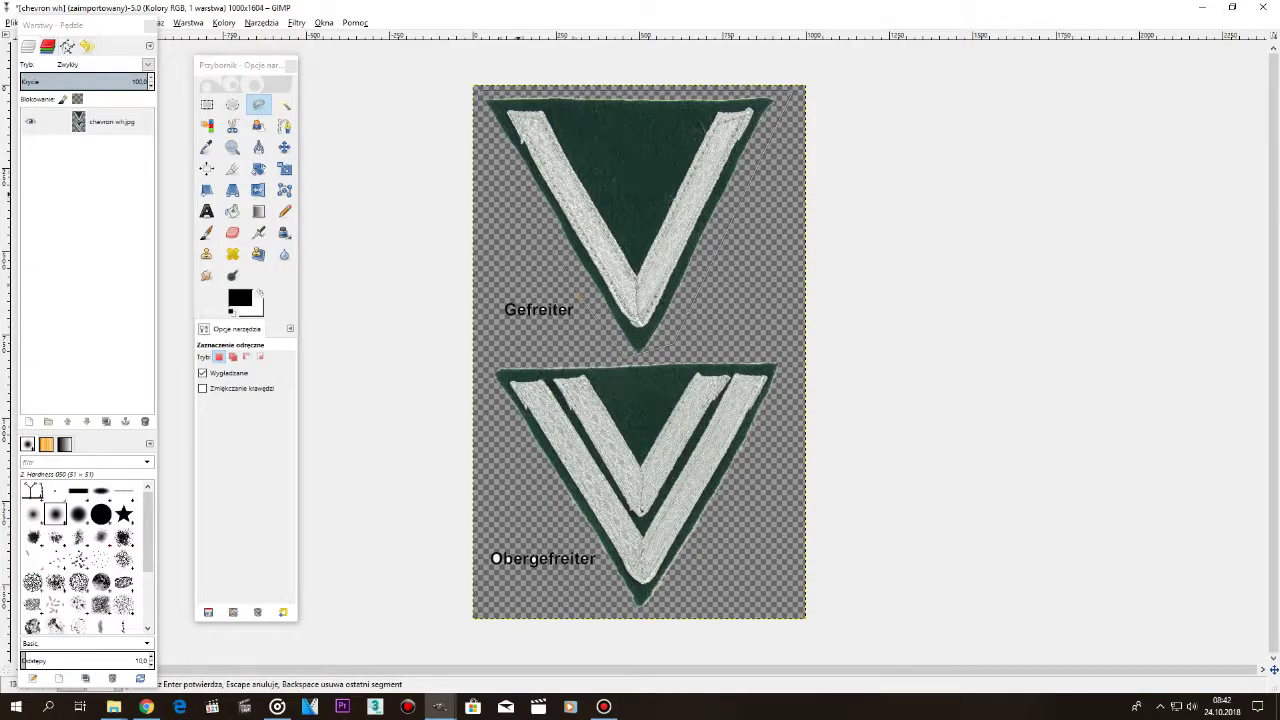
{"action": "key", "text": "Return"}
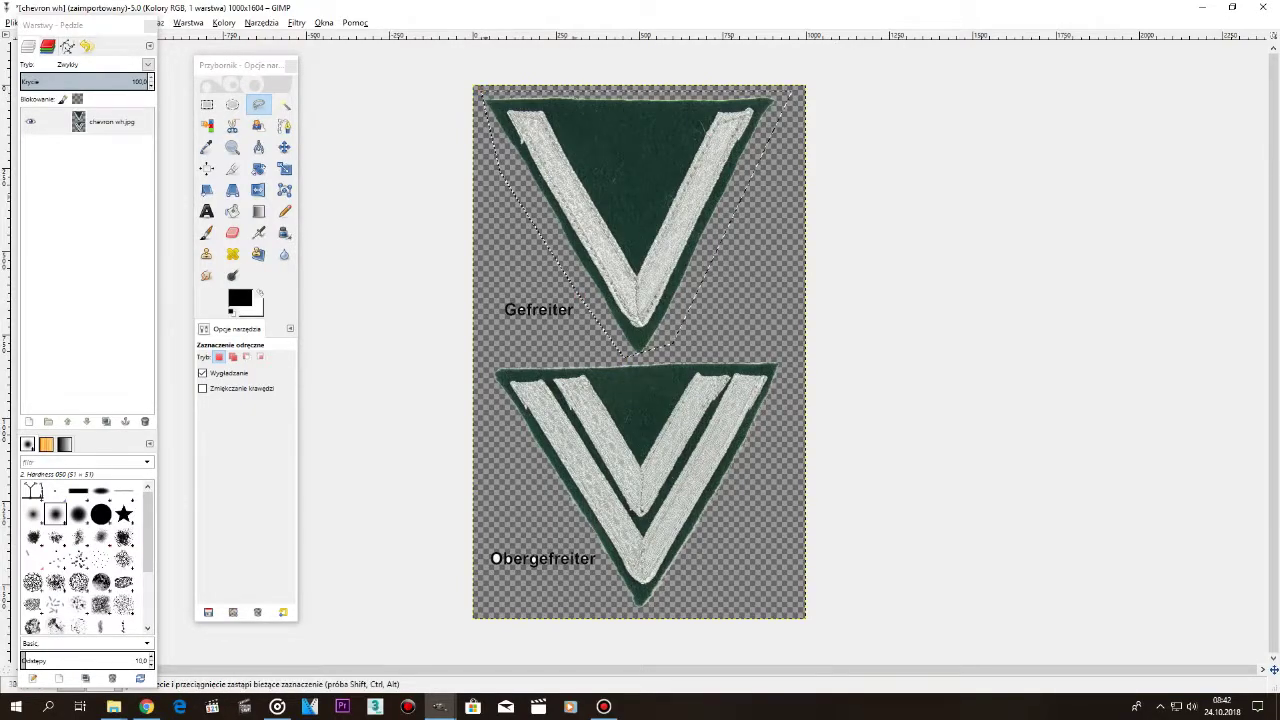
{"action": "key", "text": "ctrl+c"}
{"action": "left_click", "coordinate": [440, 706]}
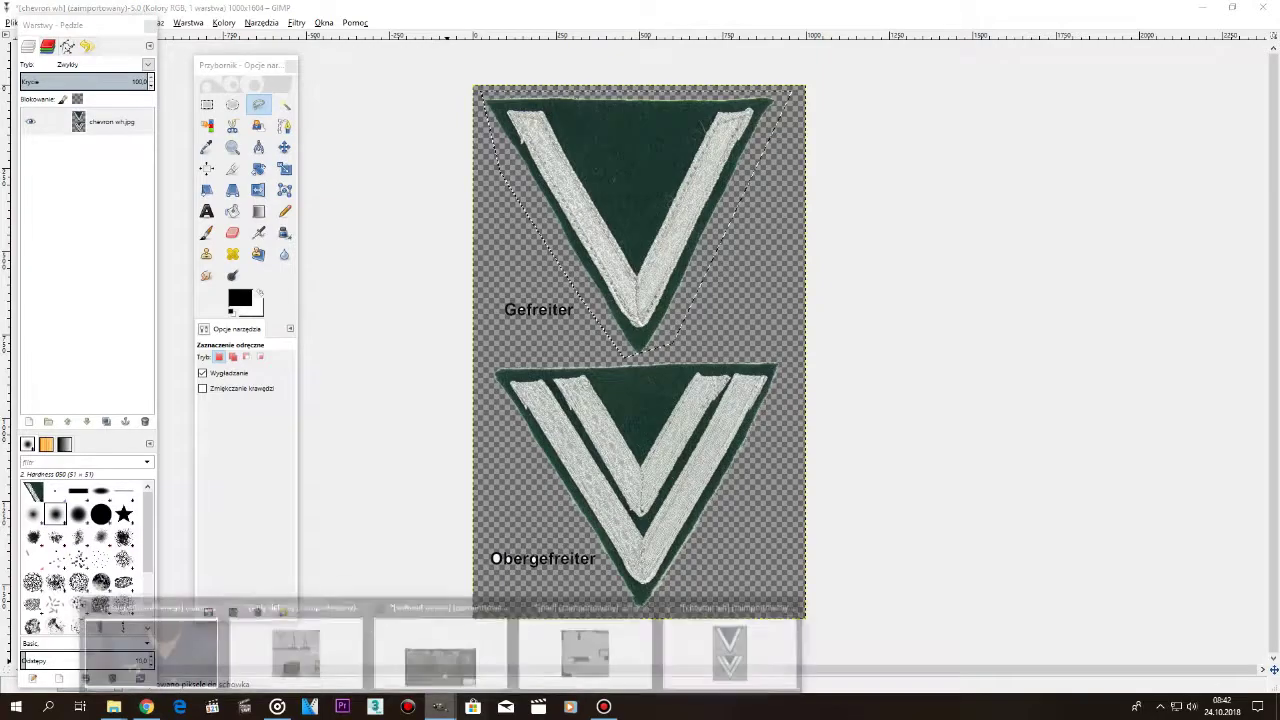
{"action": "left_click", "coordinate": [442, 658]}
{"action": "key", "text": "ctrl+v"}
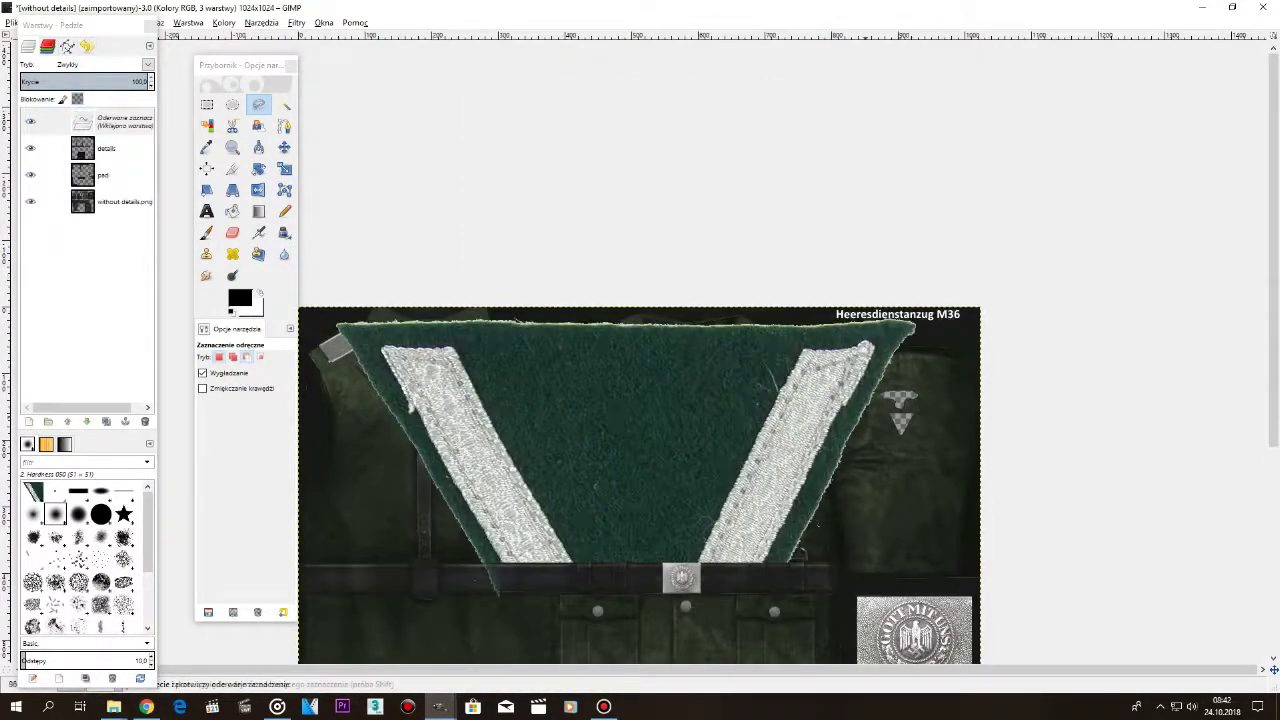
Scale the pasted chevron down to about 100 × 76 px and move its preview onto the sleeve near the cut-out triangle.
{"action": "key", "text": "shift+s"}
{"action": "left_click_drag", "start_coordinate": [437, 240], "coordinate": [839, 554]}
{"action": "scroll", "coordinate": [839, 538], "scroll_direction": "down", "scroll_amount": 2}
{"action": "left_click_drag", "start_coordinate": [945, 320], "coordinate": [905, 160]}
{"action": "scroll", "coordinate": [925, 160], "scroll_direction": "up", "scroll_amount": 4}
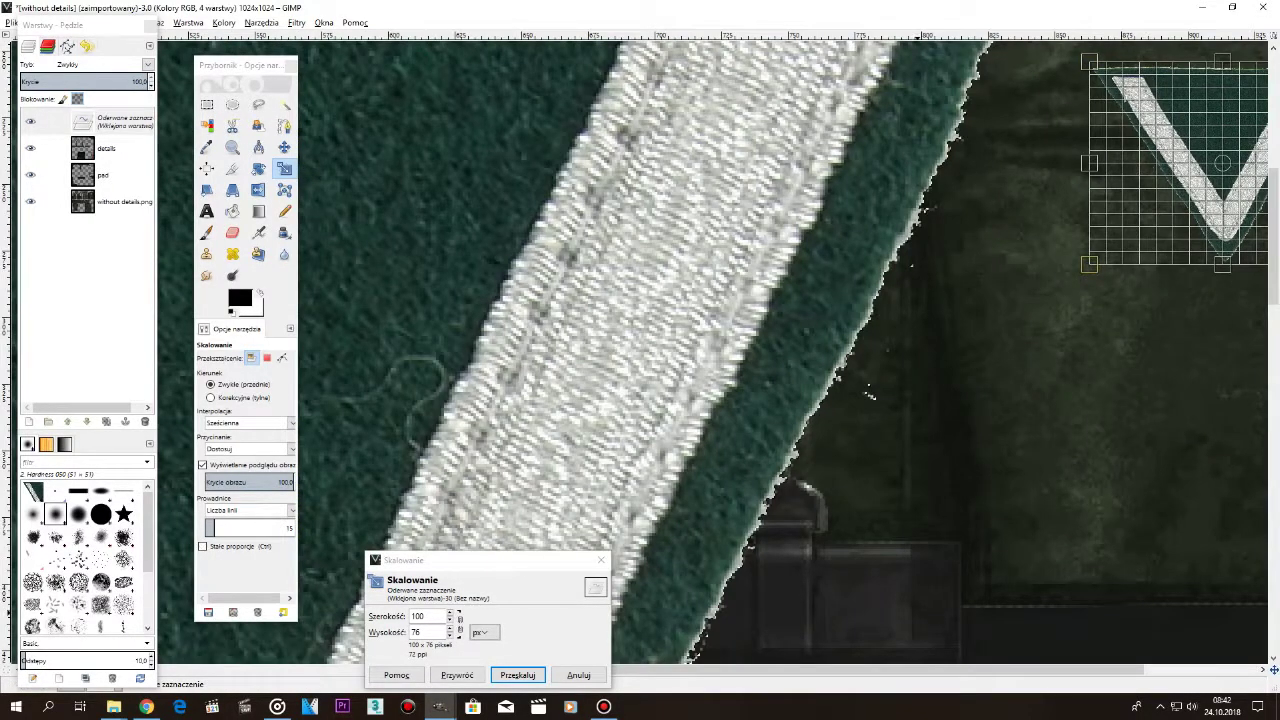
{"action": "left_click_drag", "start_coordinate": [925, 669], "coordinate": [1040, 669]}
{"action": "scroll", "coordinate": [1050, 415], "scroll_direction": "up", "scroll_amount": 1}
{"action": "scroll", "coordinate": [1070, 415], "scroll_direction": "up", "scroll_amount": 5}
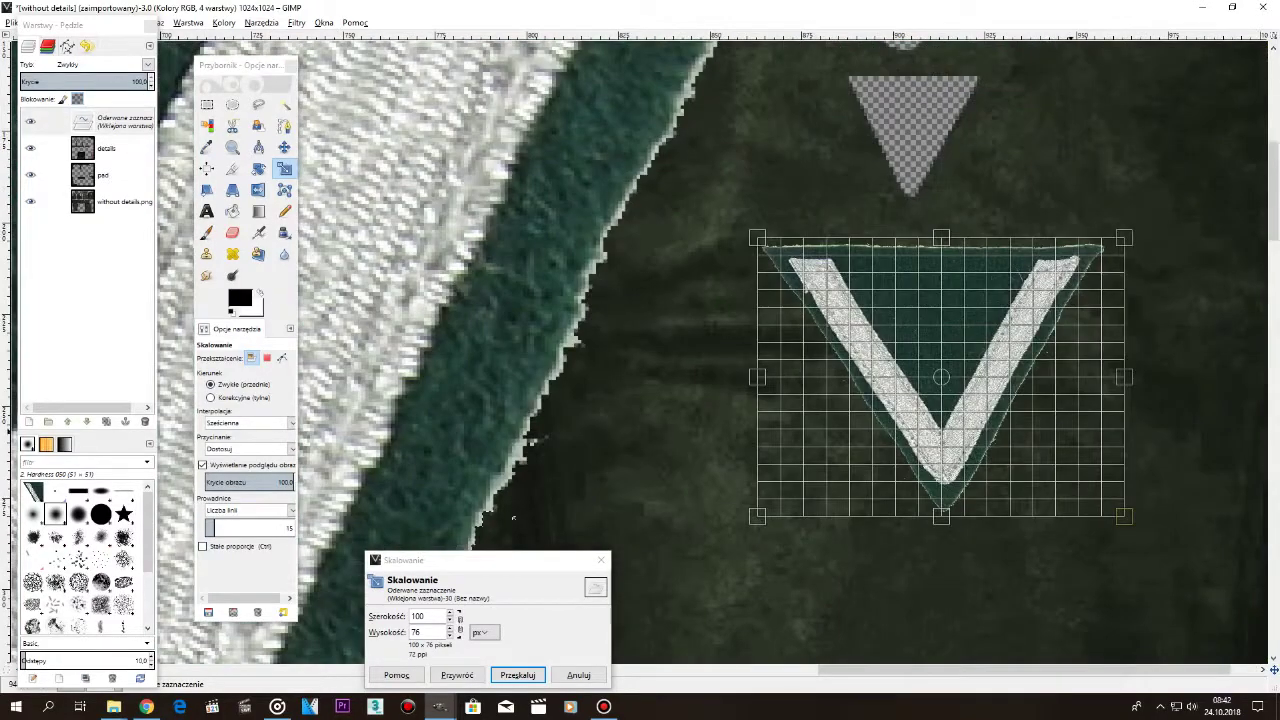
Reduce the chevron to about 49 × 40 px, fit it over the triangular cut-out on the sleeve, and apply the scaling.
{"action": "left_click_drag", "start_coordinate": [1125, 238], "coordinate": [894, 406]}
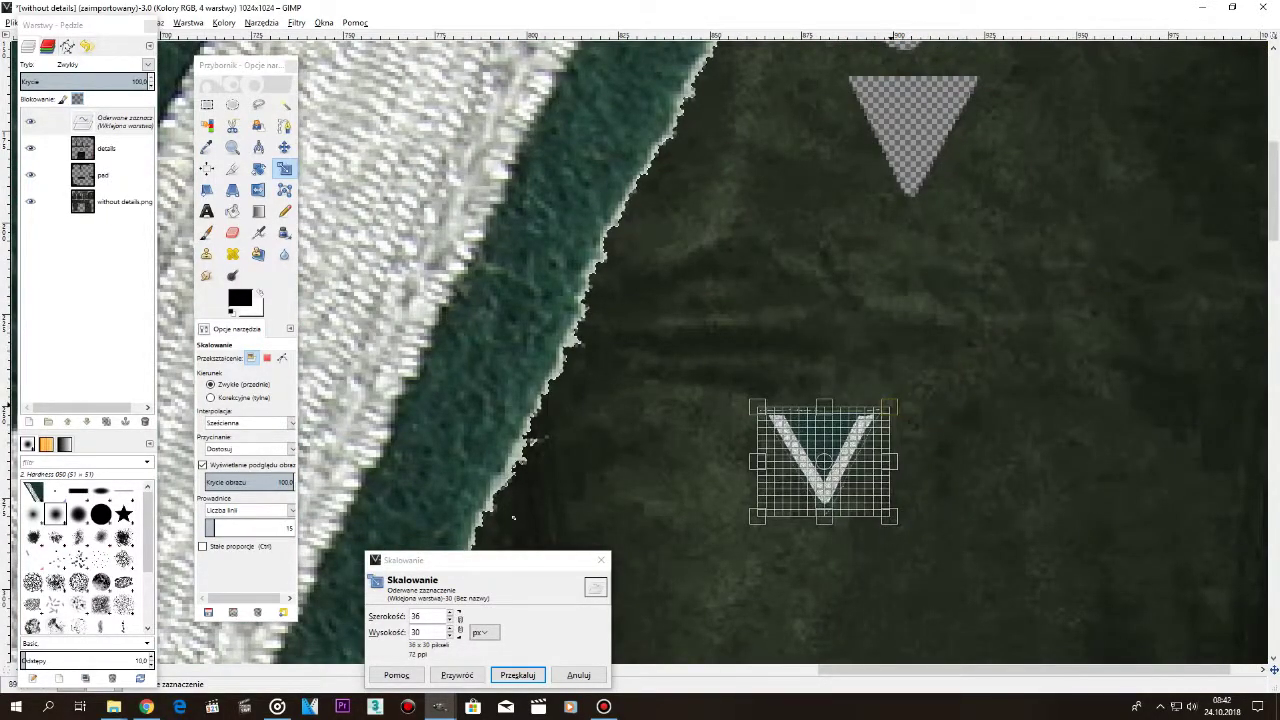
{"action": "left_click_drag", "start_coordinate": [823, 462], "coordinate": [914, 124]}
{"action": "left_click_drag", "start_coordinate": [913, 179], "coordinate": [913, 213]}
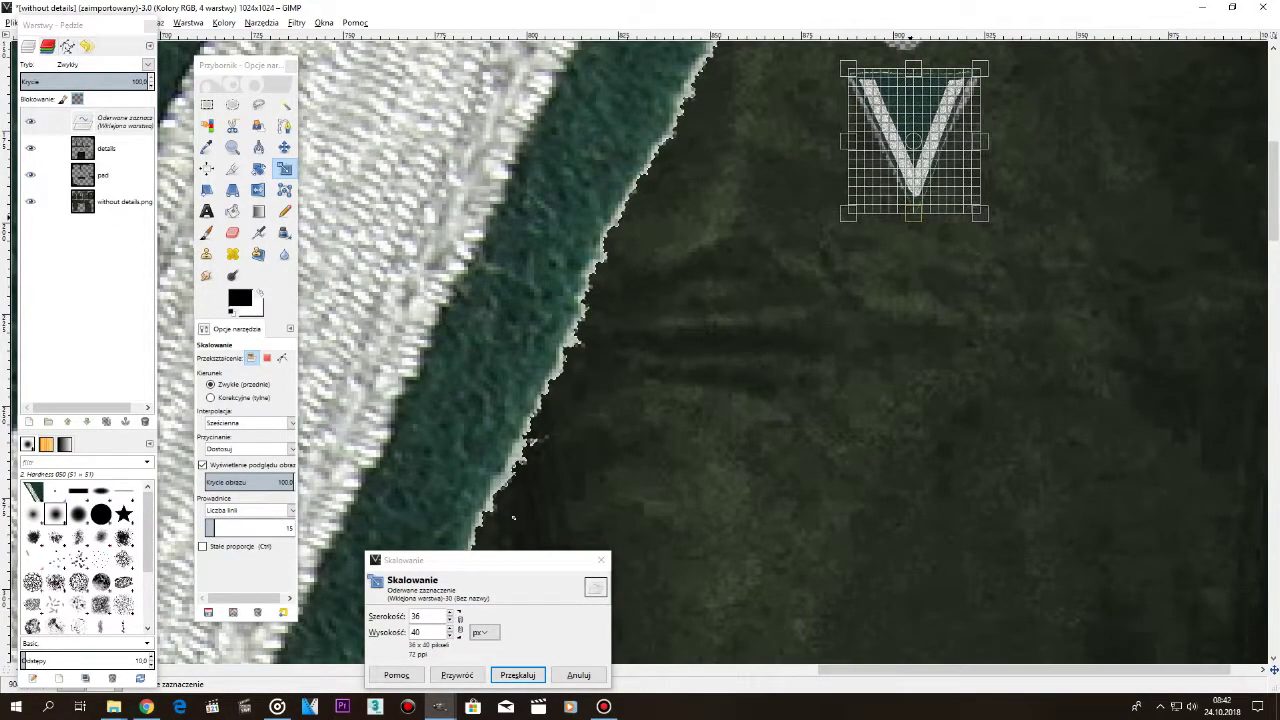
{"action": "left_click_drag", "start_coordinate": [849, 140], "coordinate": [821, 140]}
{"action": "left_click_drag", "start_coordinate": [979, 142], "coordinate": [1000, 142]}
{"action": "left_click_drag", "start_coordinate": [912, 141], "coordinate": [913, 140]}
{"action": "left_click", "coordinate": [518, 675]}
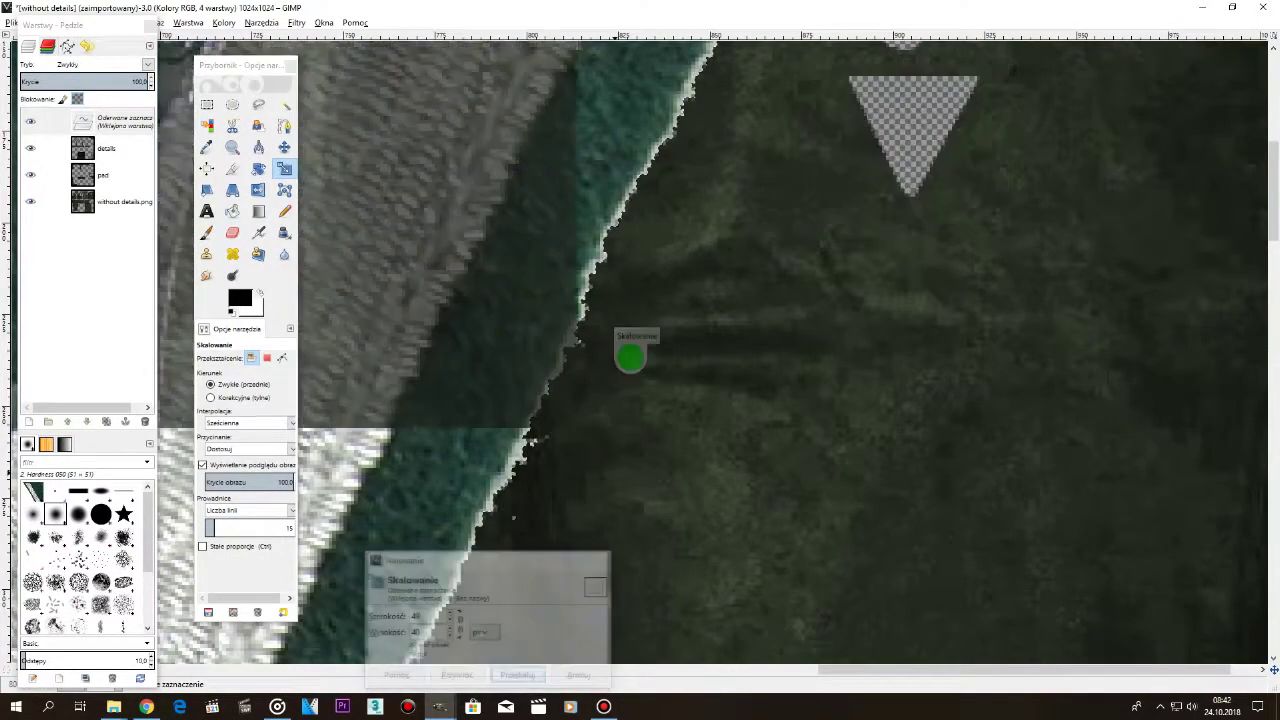
Anchor the floating chevron onto the details layer.
{"action": "scroll", "coordinate": [1040, 350], "scroll_direction": "up", "scroll_amount": 6}
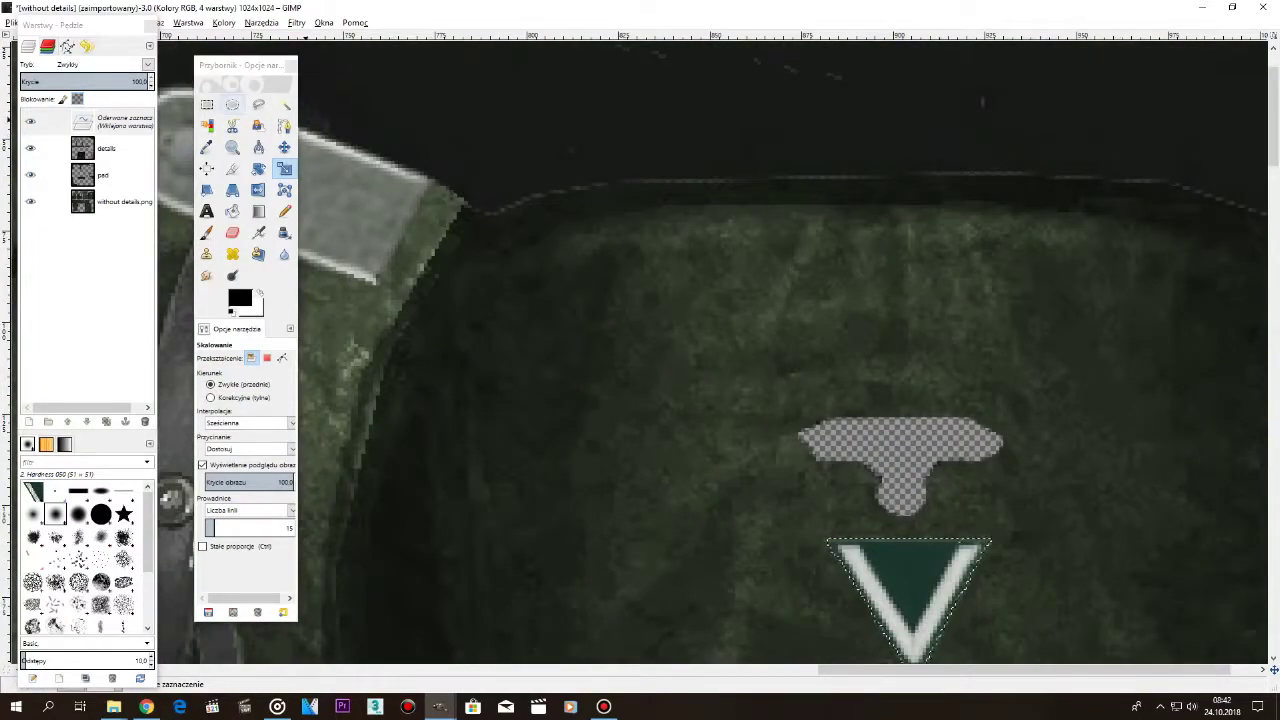
{"action": "left_click", "coordinate": [207, 104]}
{"action": "left_click", "coordinate": [667, 287]}
{"action": "scroll", "coordinate": [663, 335], "scroll_direction": "down", "scroll_amount": 4}
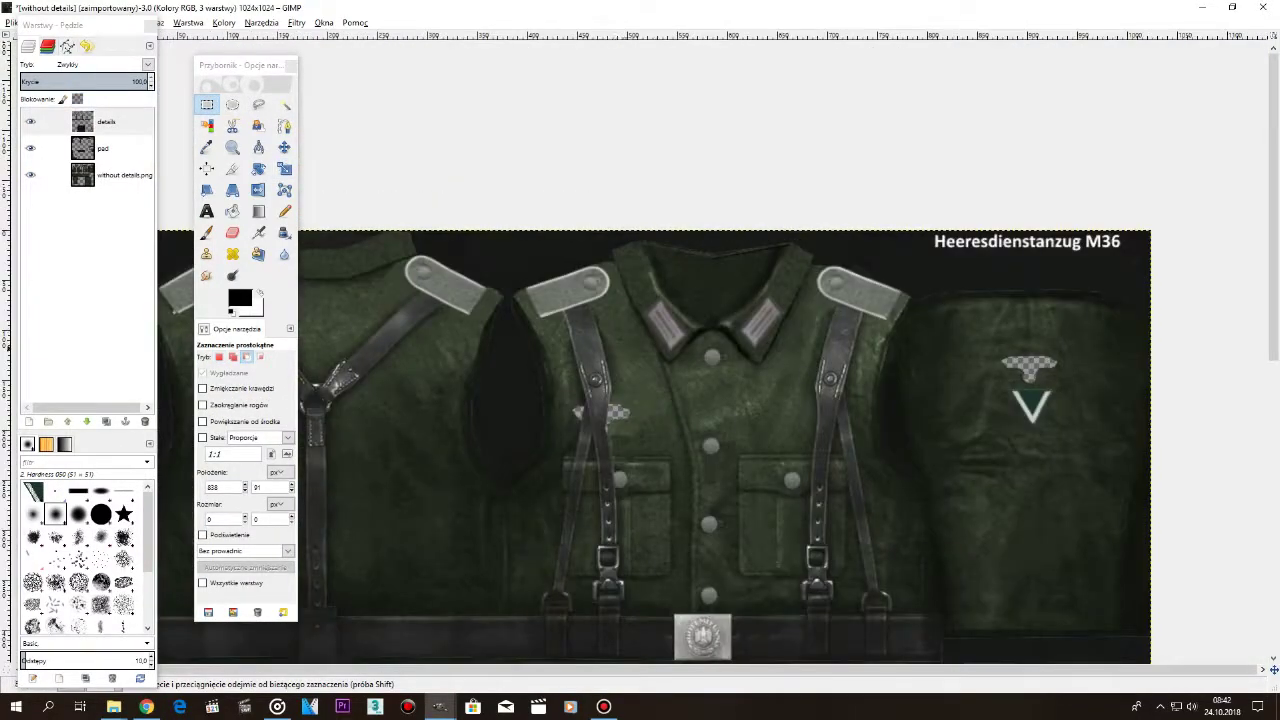
{"action": "key", "text": "minus"}
Clone surrounding fabric over the eagle-shaped hole above the sleeve chevron on the without details.png layer.
{"action": "scroll", "coordinate": [865, 360], "scroll_direction": "up", "scroll_amount": 7}
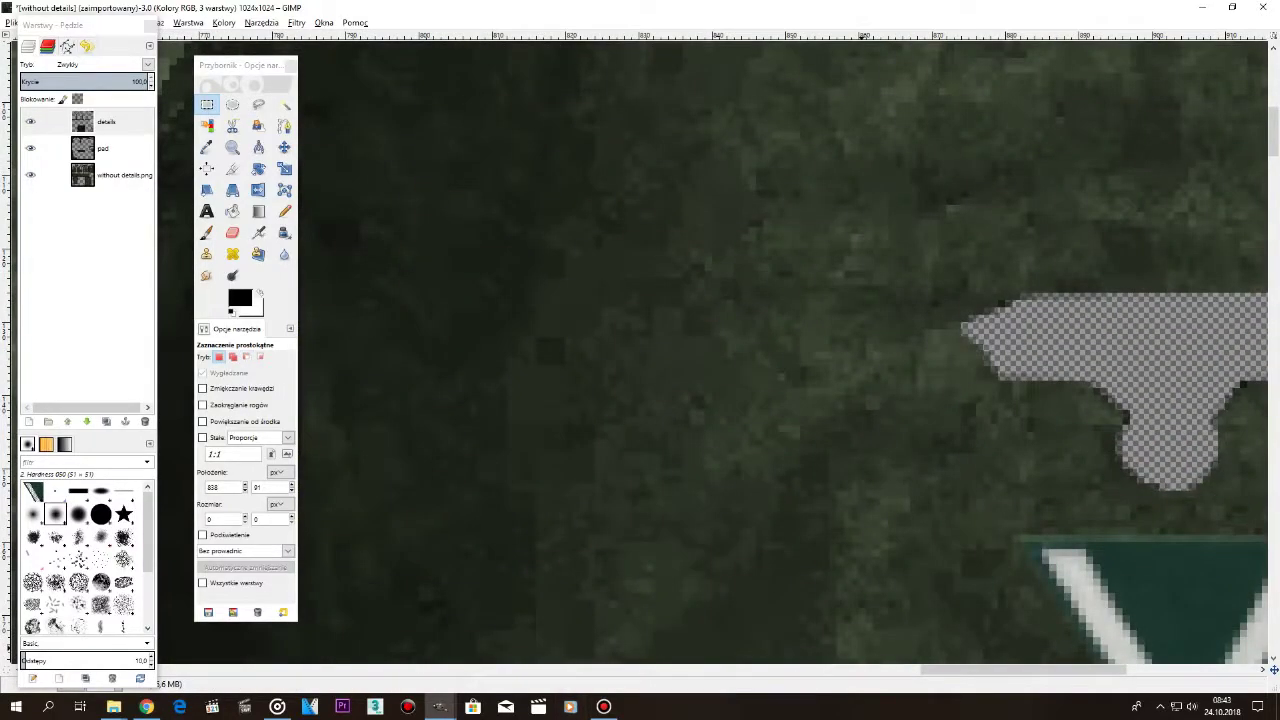
{"action": "left_click_drag", "start_coordinate": [1050, 669], "coordinate": [1141, 669]}
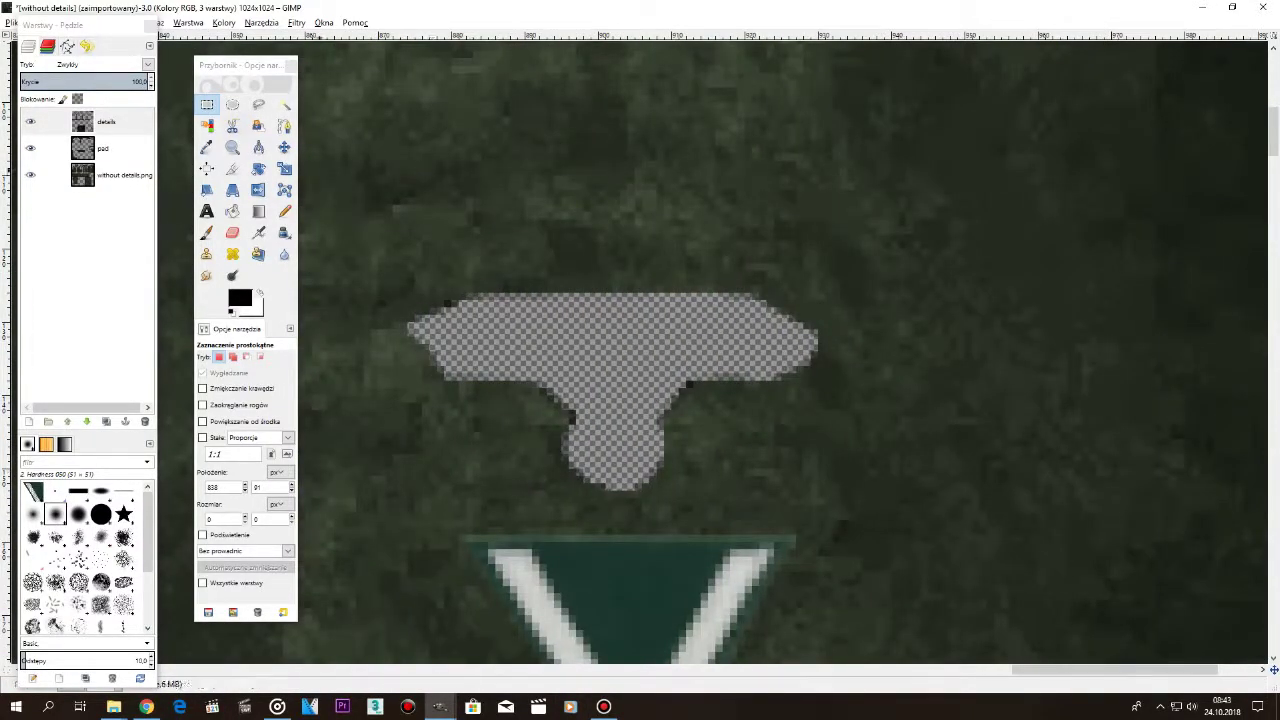
{"action": "left_click", "coordinate": [206, 253]}
{"action": "left_click", "coordinate": [120, 175]}
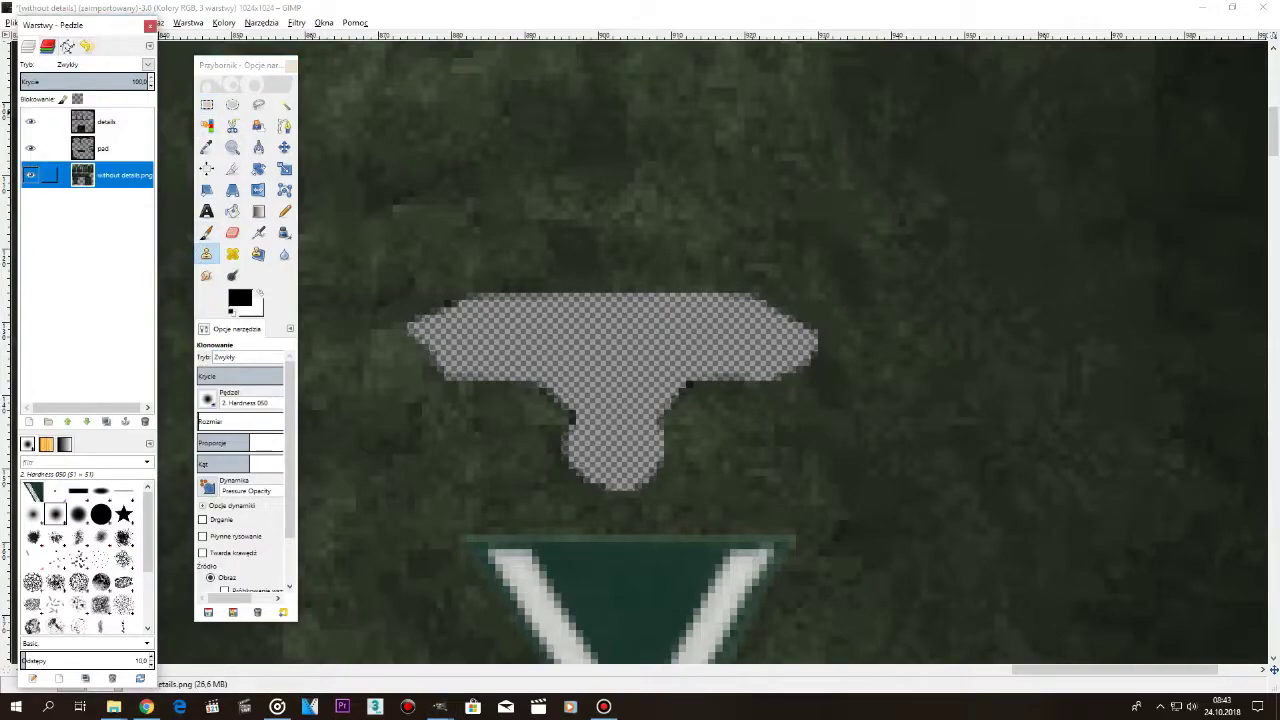
{"action": "mouse_move", "coordinate": [465, 290]}
{"action": "left_mouse_down"}
{"action": "mouse_move", "coordinate": [462, 330]}
{"action": "mouse_move", "coordinate": [428, 340]}
{"action": "mouse_move", "coordinate": [565, 380]}
{"action": "mouse_move", "coordinate": [638, 465]}
{"action": "mouse_move", "coordinate": [647, 405]}
{"action": "mouse_move", "coordinate": [686, 343]}
{"action": "mouse_move", "coordinate": [651, 337]}
{"action": "mouse_move", "coordinate": [665, 292]}
{"action": "mouse_move", "coordinate": [540, 318]}
{"action": "mouse_move", "coordinate": [645, 295]}
{"action": "mouse_move", "coordinate": [861, 356]}
{"action": "left_mouse_up"}
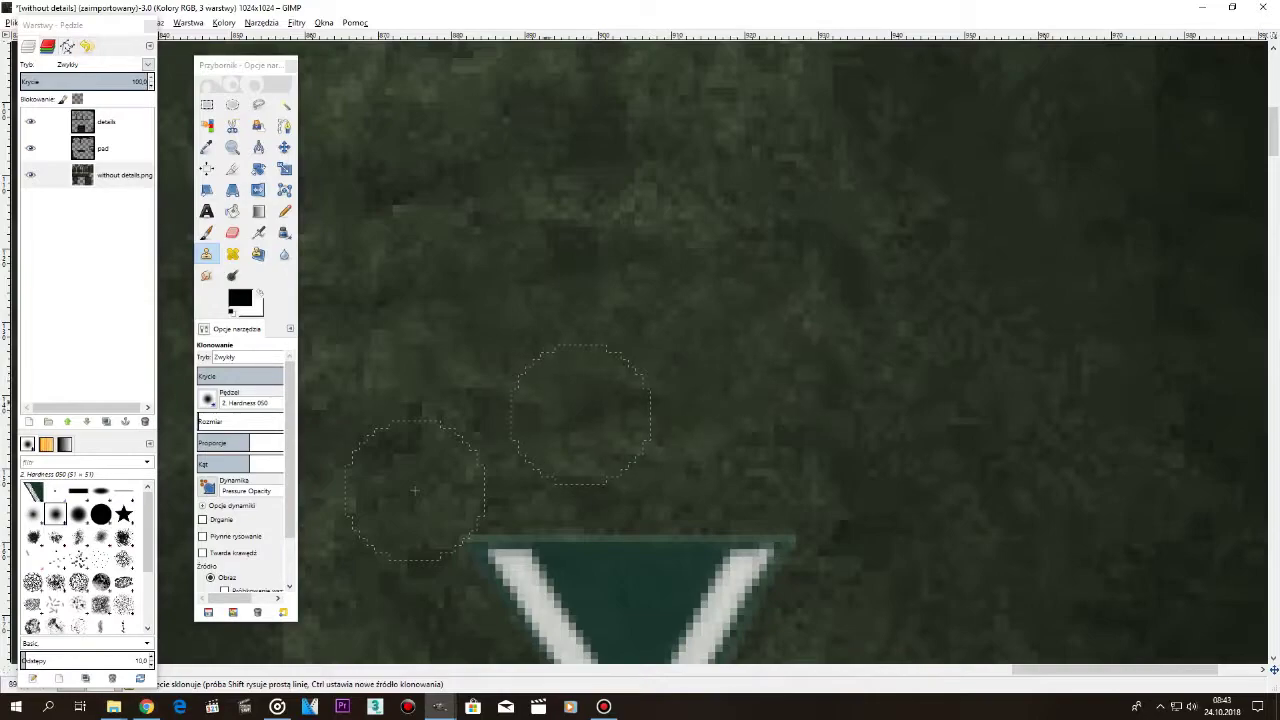
{"action": "scroll", "coordinate": [415, 490], "scroll_direction": "down", "scroll_amount": 6}
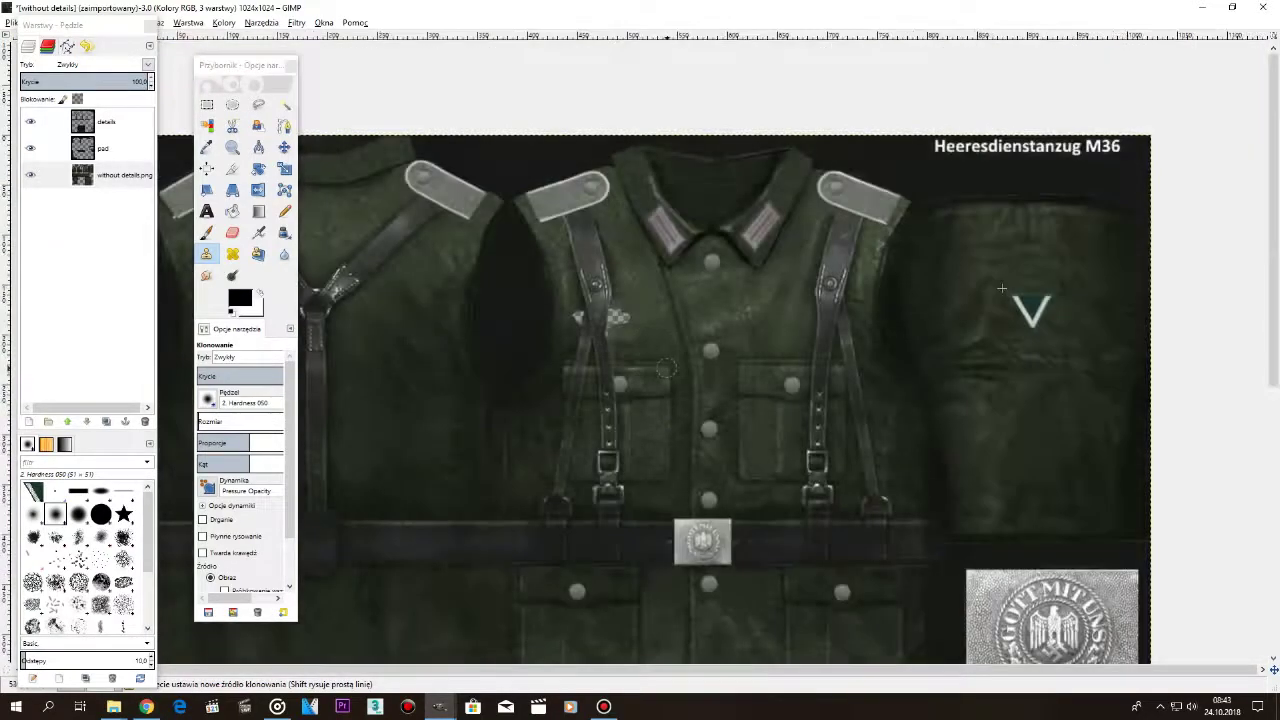
{"action": "scroll", "coordinate": [626, 444], "scroll_direction": "down", "scroll_amount": 2}
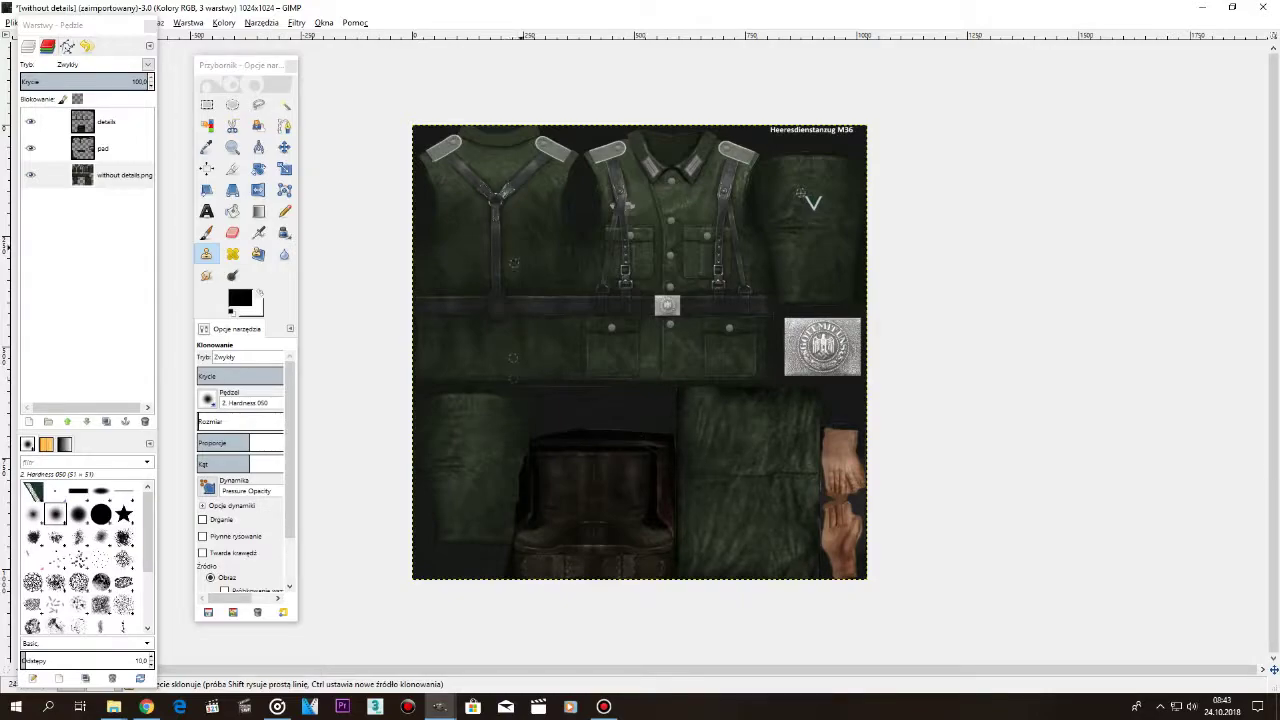
{"action": "scroll", "coordinate": [644, 170], "scroll_direction": "up", "scroll_amount": 3}
{"action": "scroll", "coordinate": [660, 250], "scroll_direction": "up", "scroll_amount": 3}
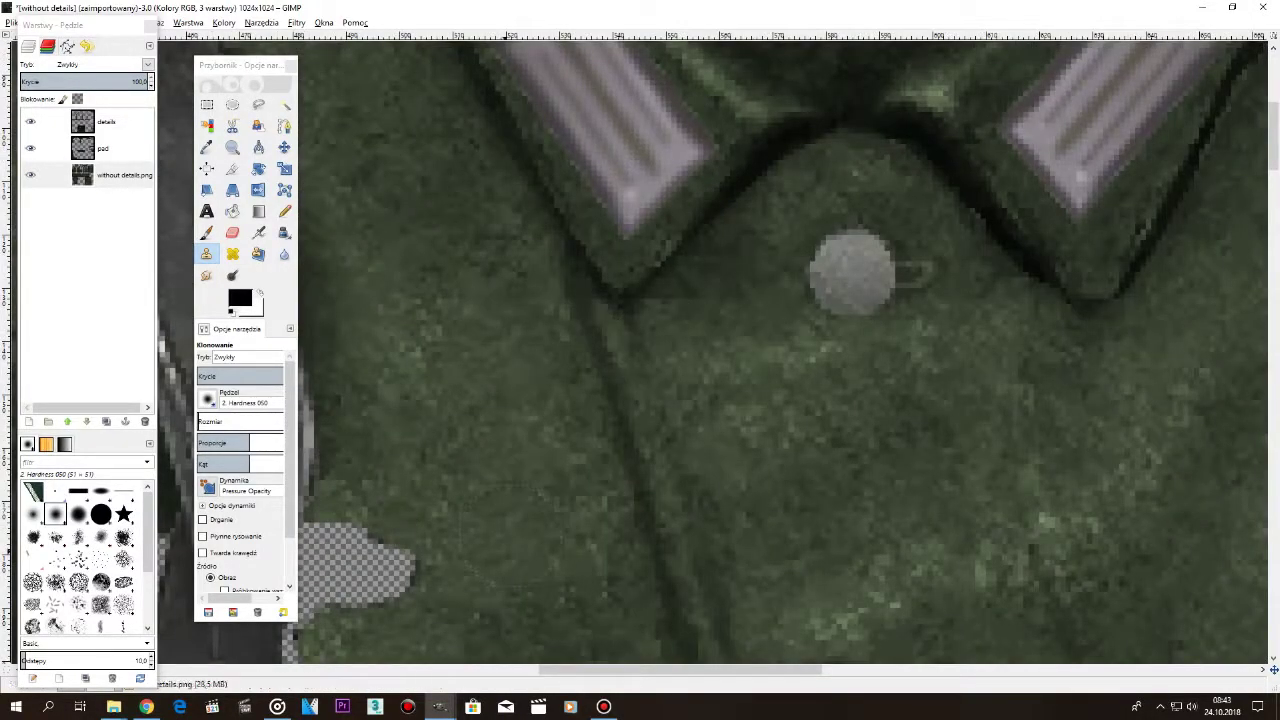
{"action": "left_click_drag", "start_coordinate": [600, 669], "coordinate": [557, 669]}
Open wh M36_eagle.jpg from the All what you need folder in GIMP, keeping its embedded Adobe RGB (1998) color profile.
{"action": "left_click", "coordinate": [440, 707]}
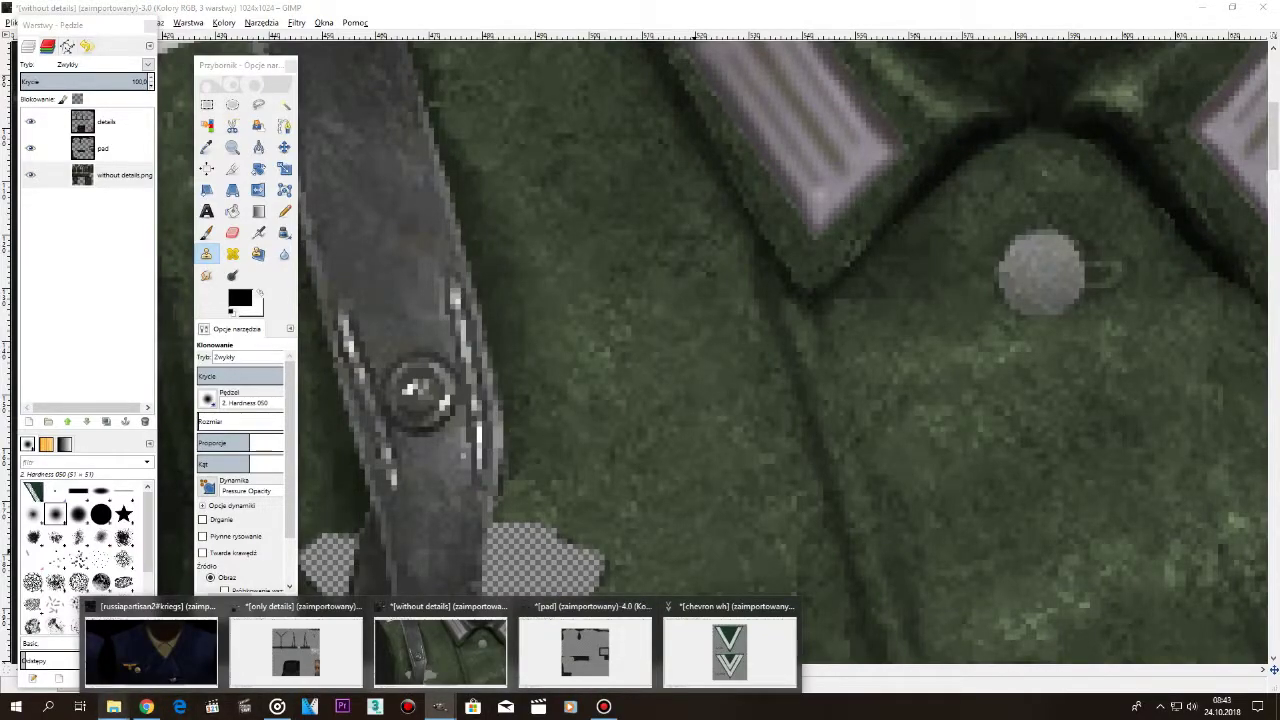
{"action": "left_click", "coordinate": [113, 706]}
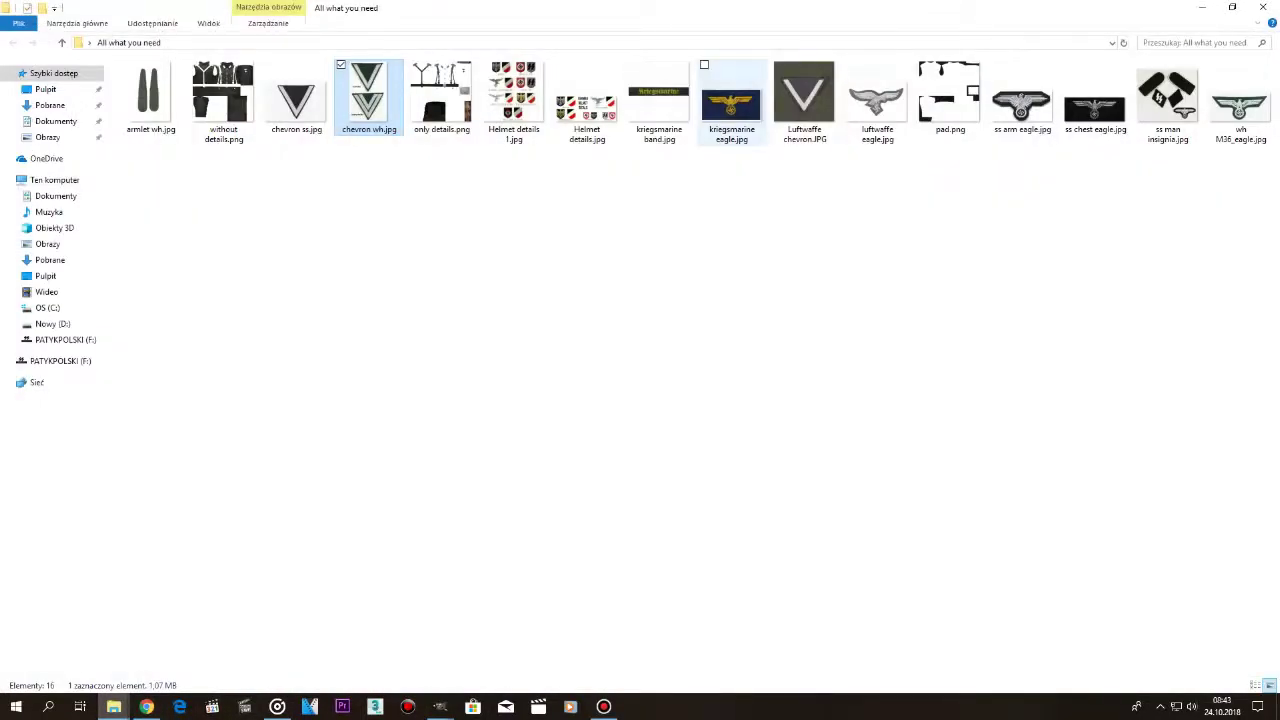
{"action": "left_click", "coordinate": [1240, 100]}
{"action": "right_click", "coordinate": [1240, 126]}
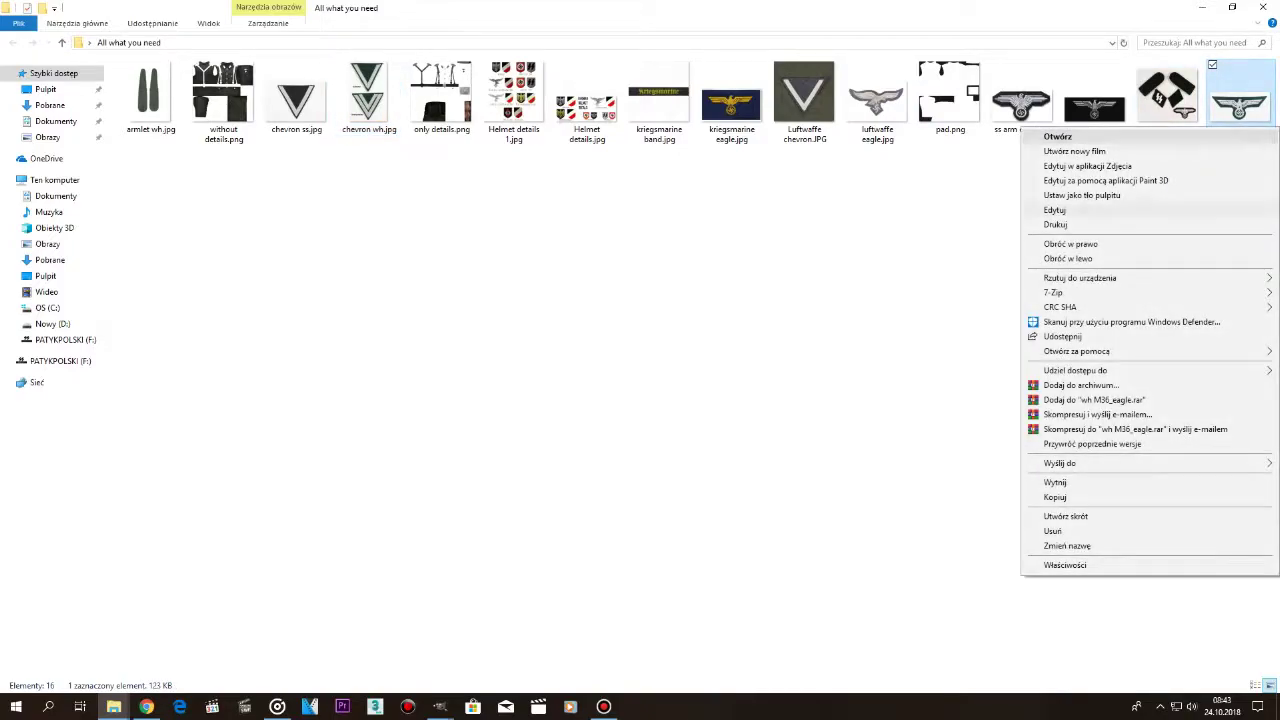
{"action": "mouse_move", "coordinate": [1076, 351]}
{"action": "left_click", "coordinate": [908, 352]}
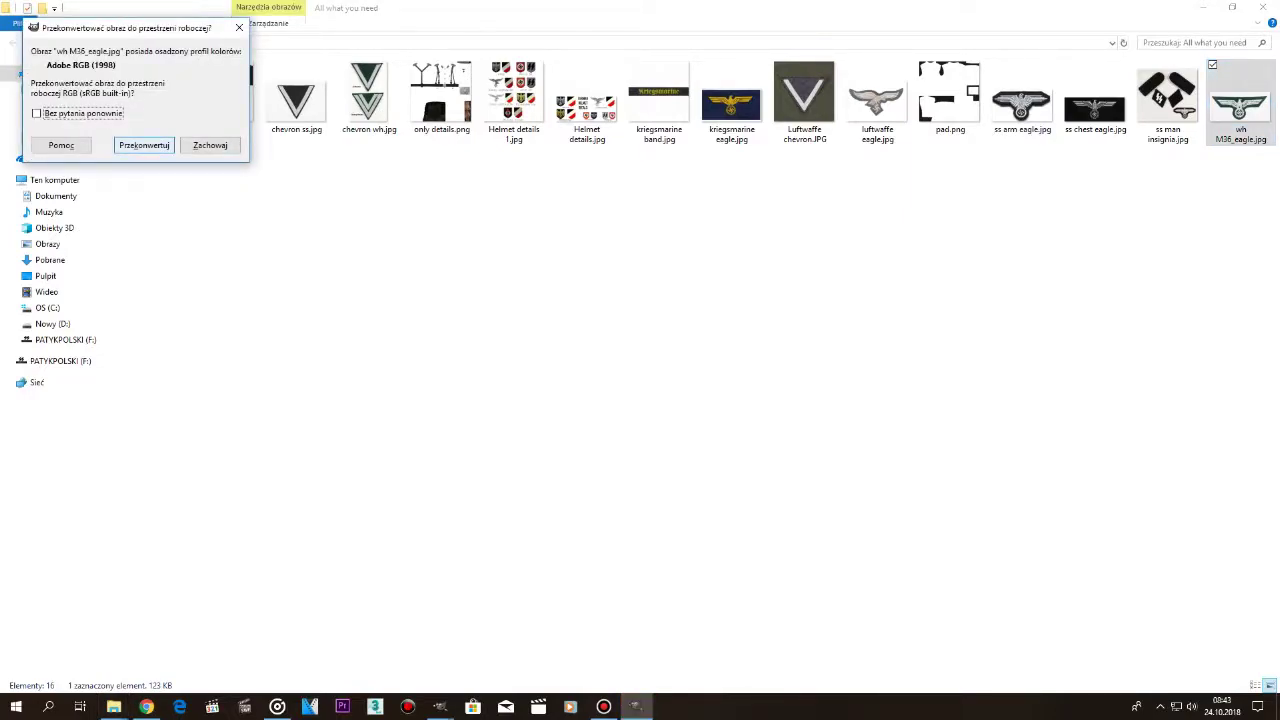
{"action": "left_click", "coordinate": [210, 146]}
{"action": "mouse_move", "coordinate": [440, 707]}
{"action": "left_click", "coordinate": [803, 660]}
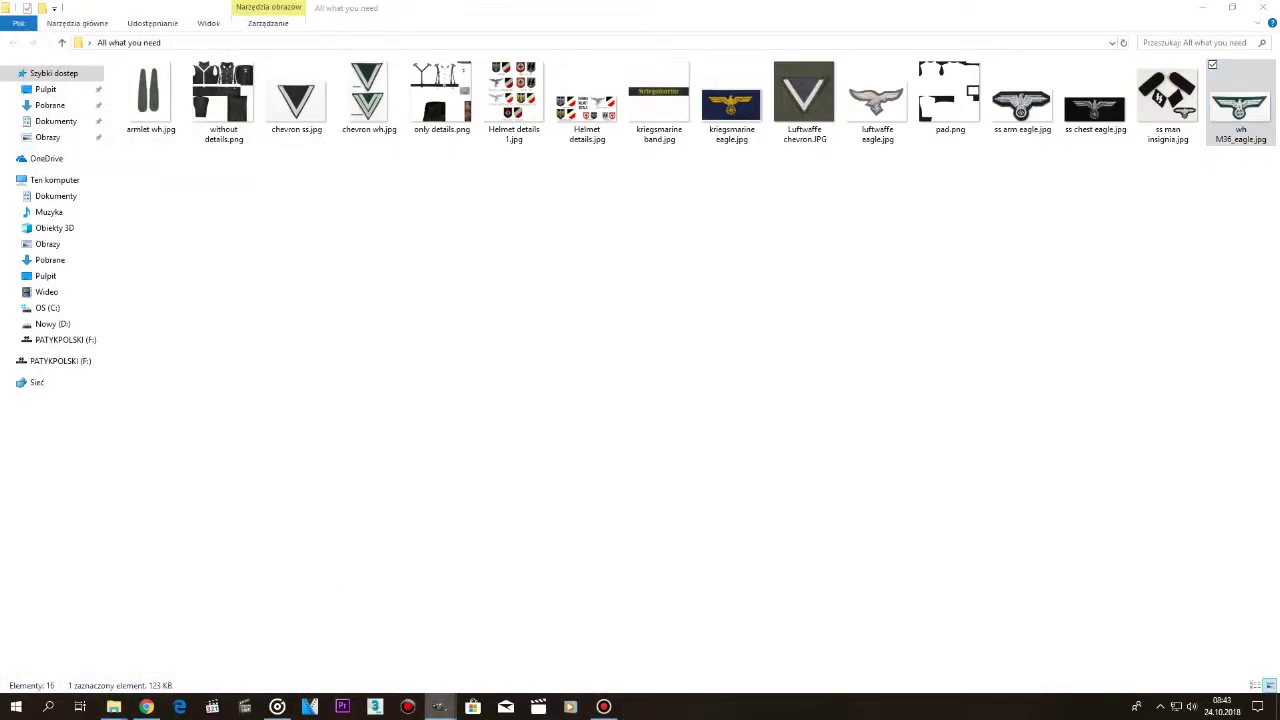
{"action": "left_click", "coordinate": [808, 656]}
{"action": "left_click", "coordinate": [612, 27]}
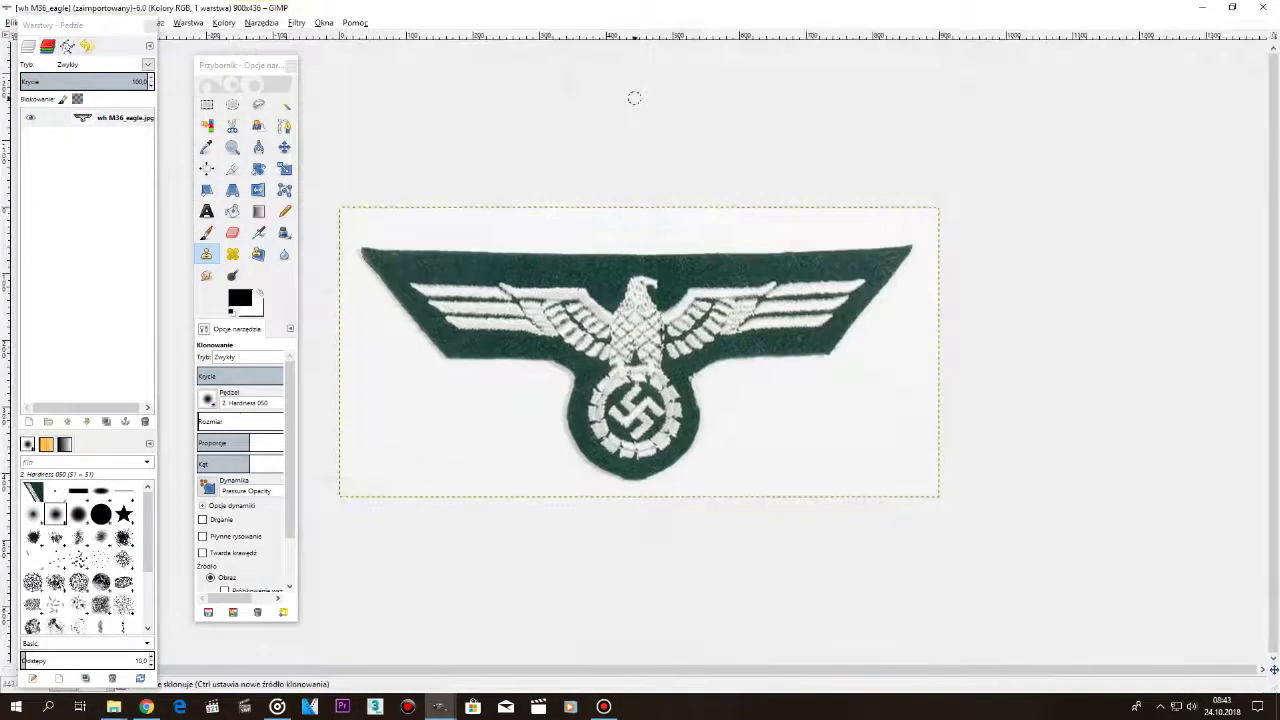
Select the white background around the eagle patch with Fuzzy Select.
{"action": "left_click", "coordinate": [285, 104]}
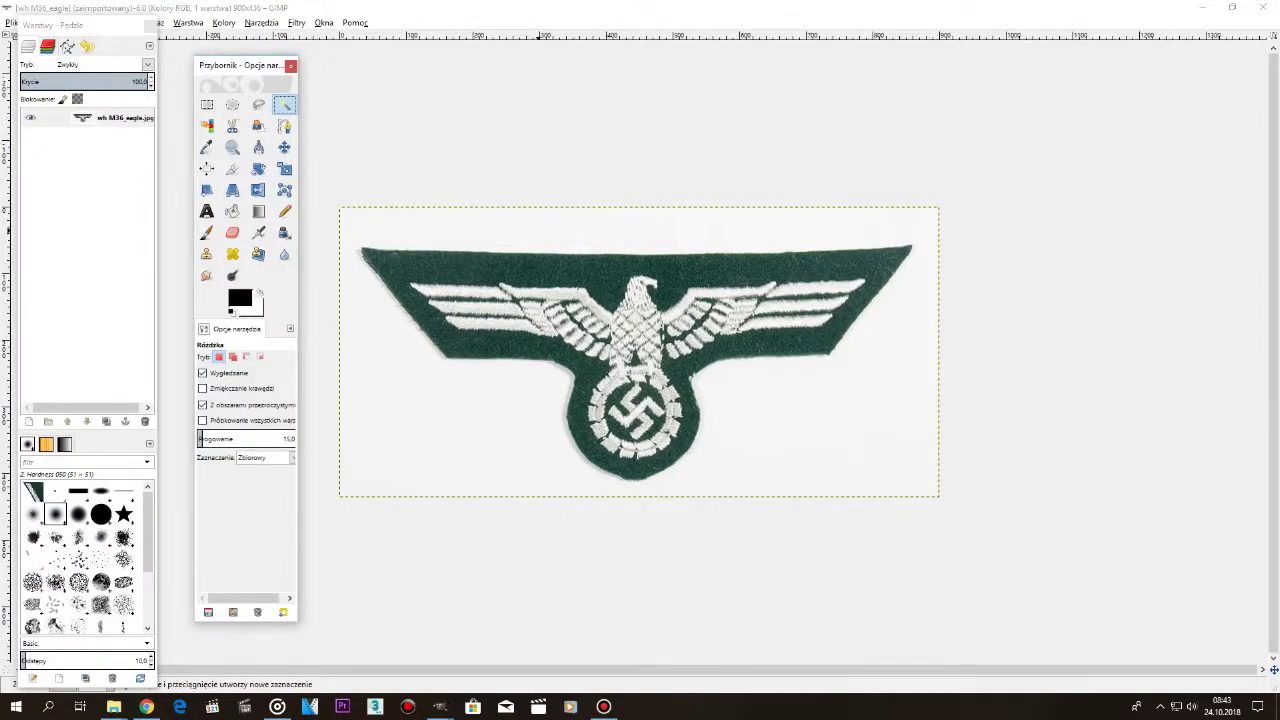
{"action": "left_click", "coordinate": [542, 231]}
{"action": "key", "text": "plus"}
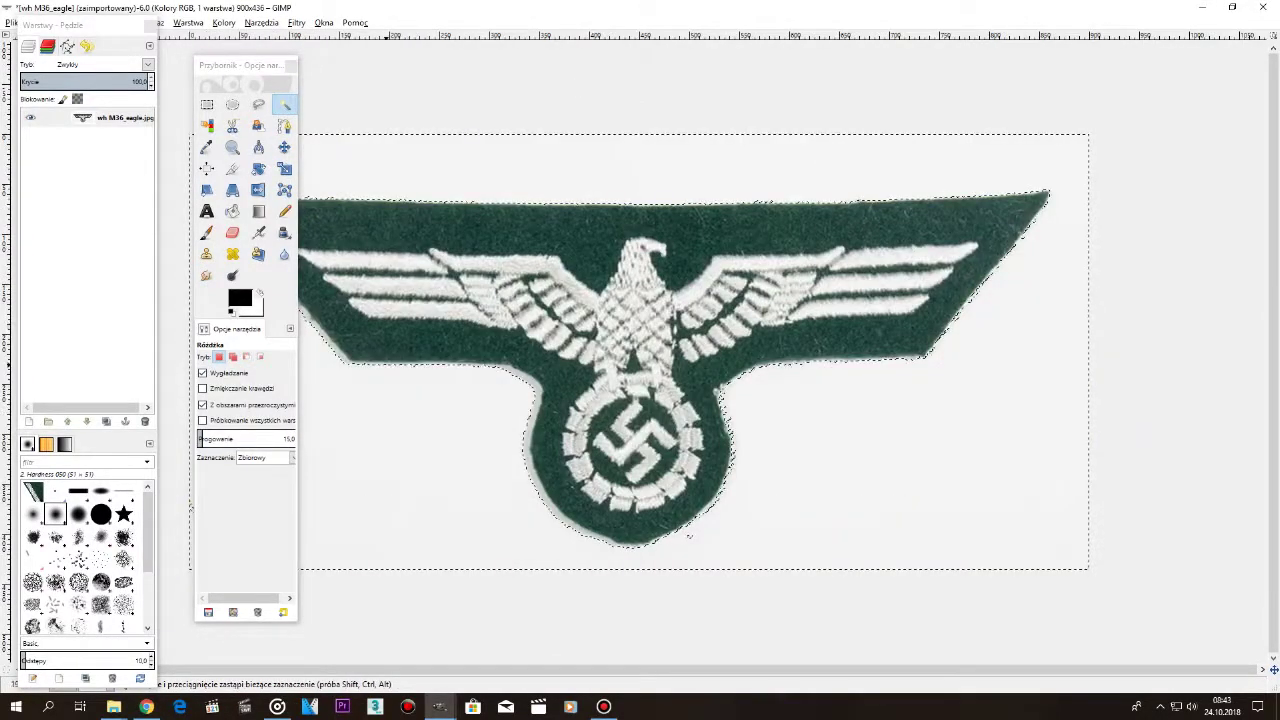
{"action": "left_click", "coordinate": [333, 342], "text": "shift"}
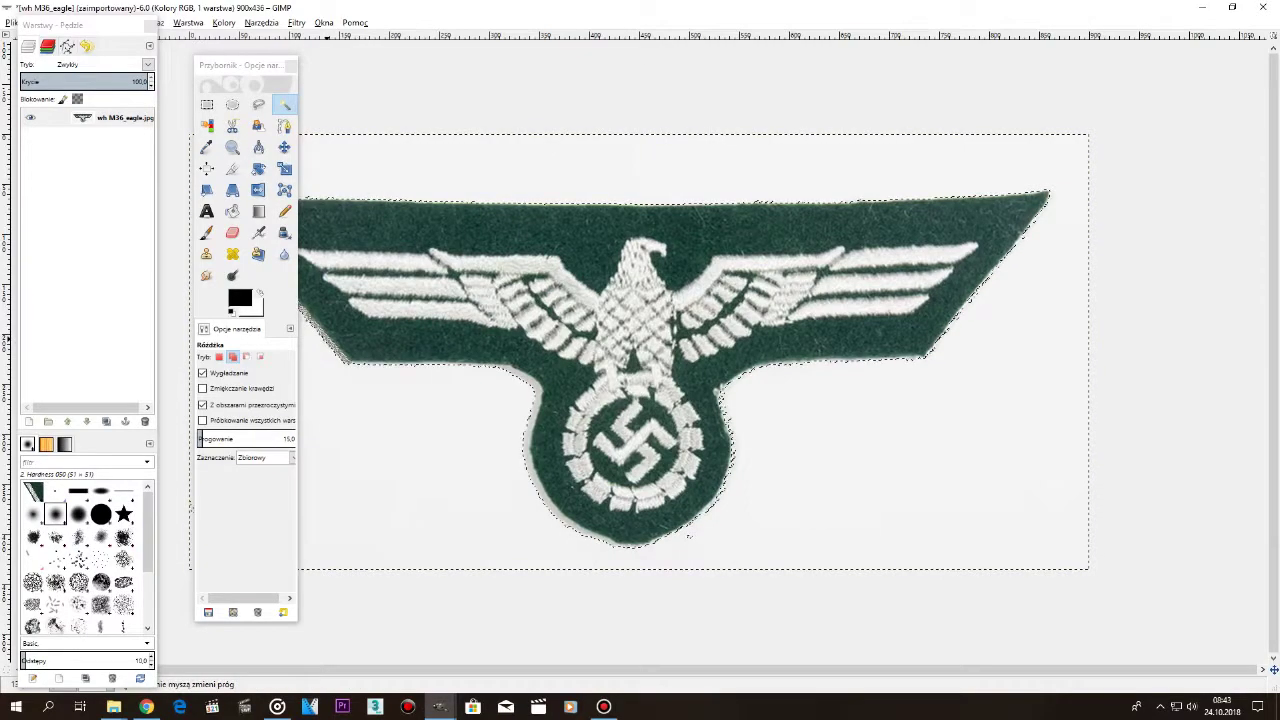
{"action": "key", "text": "ctrl+shift+a"}
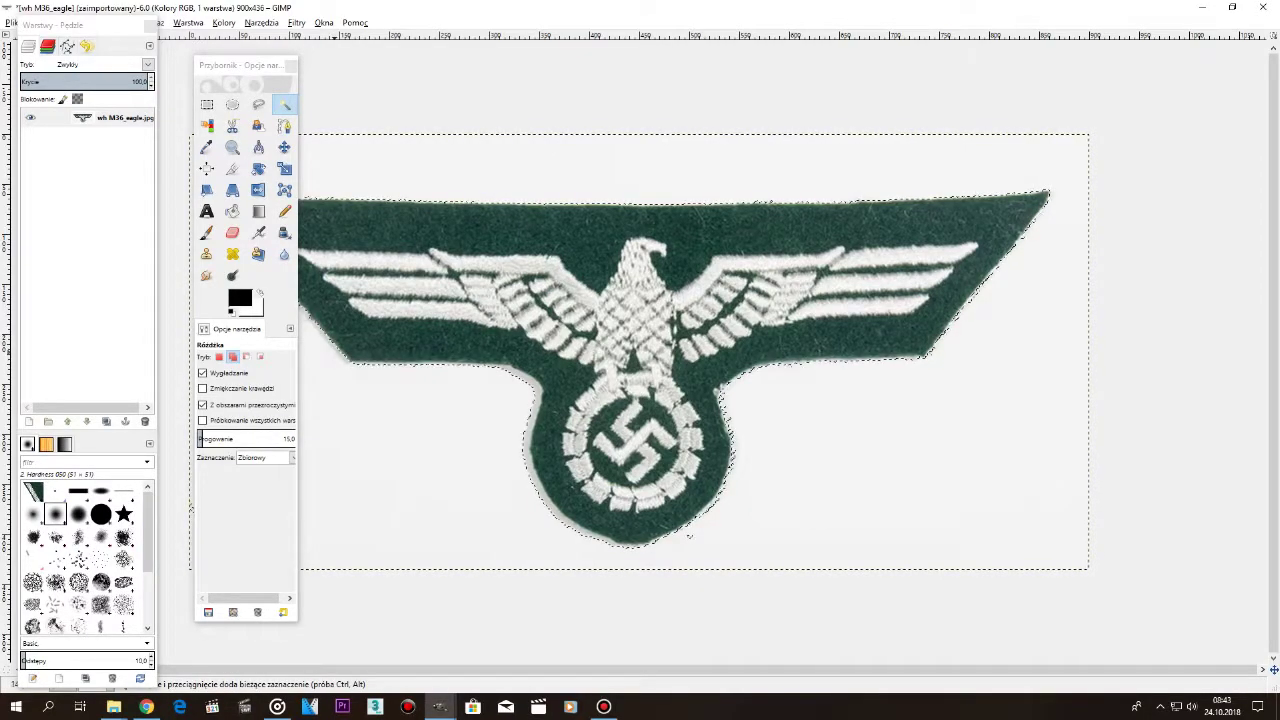
{"action": "key", "text": "ctrl+z"}
{"action": "key", "text": "ctrl+i"}
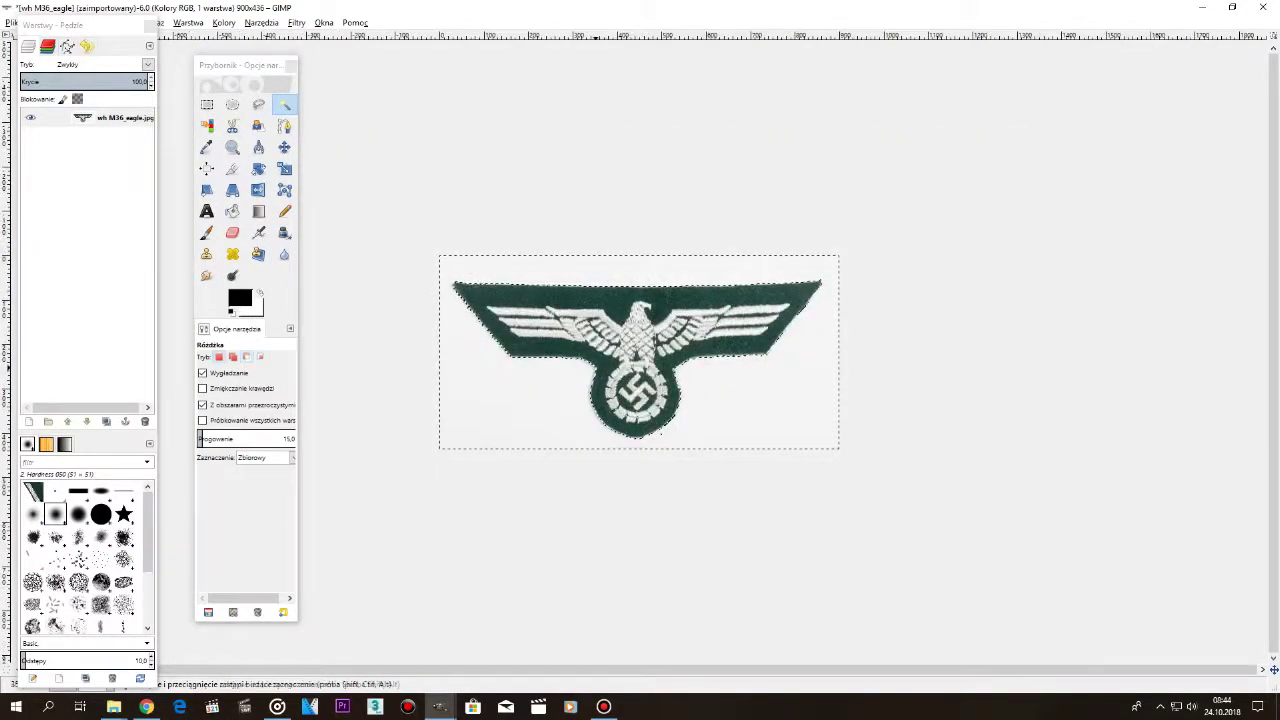
Add an alpha channel to the wh M36_eagle.jpg layer and delete the selected white background.
{"action": "right_click", "coordinate": [97, 121]}
{"action": "left_click", "coordinate": [144, 415]}
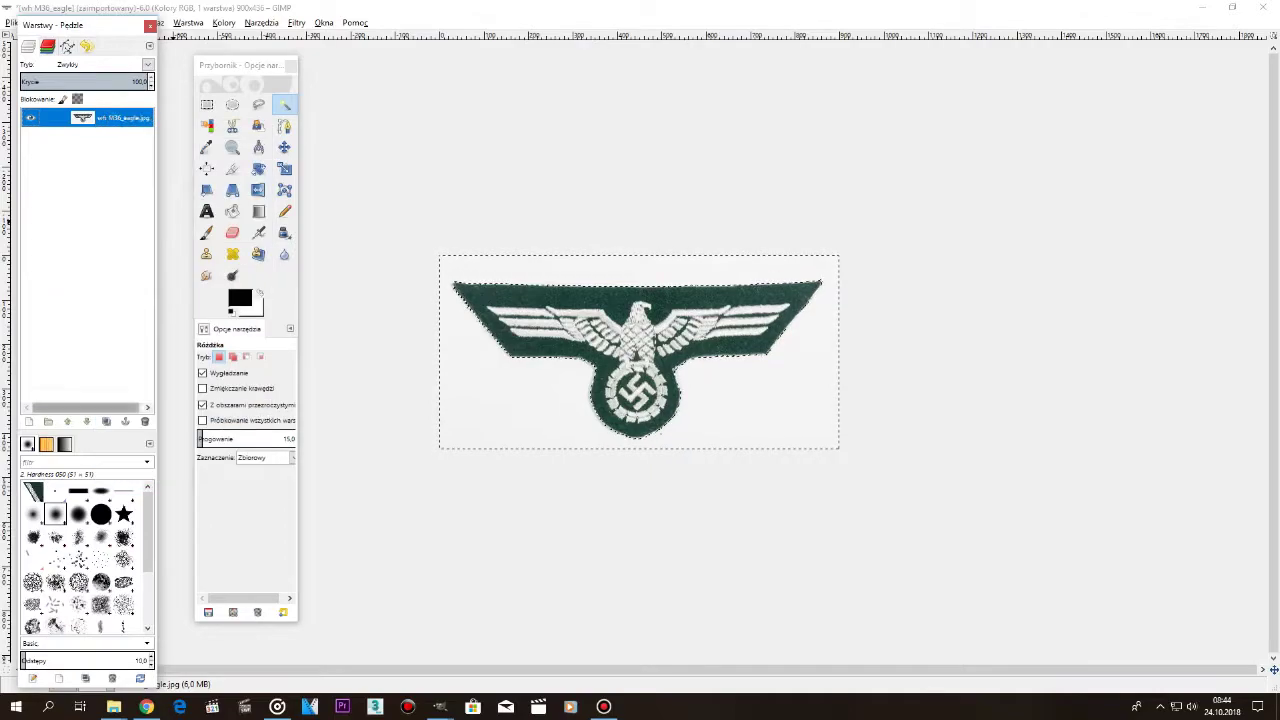
{"action": "key", "text": "Delete"}
Copy the cut-out eagle patch and paste it into the without details image.
{"action": "key", "text": "r"}
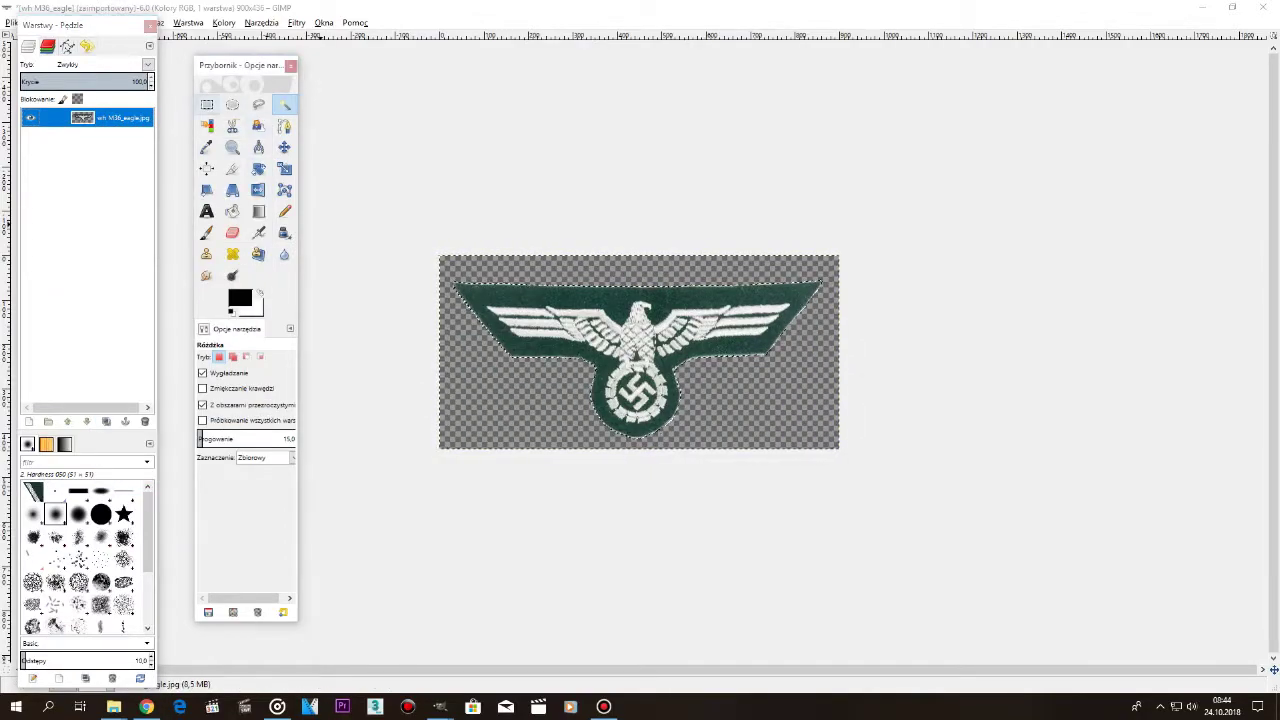
{"action": "left_click_drag", "start_coordinate": [400, 199], "coordinate": [931, 521]}
{"action": "key", "text": "ctrl+c"}
{"action": "left_click", "coordinate": [1015, 434]}
{"action": "left_click", "coordinate": [440, 706]}
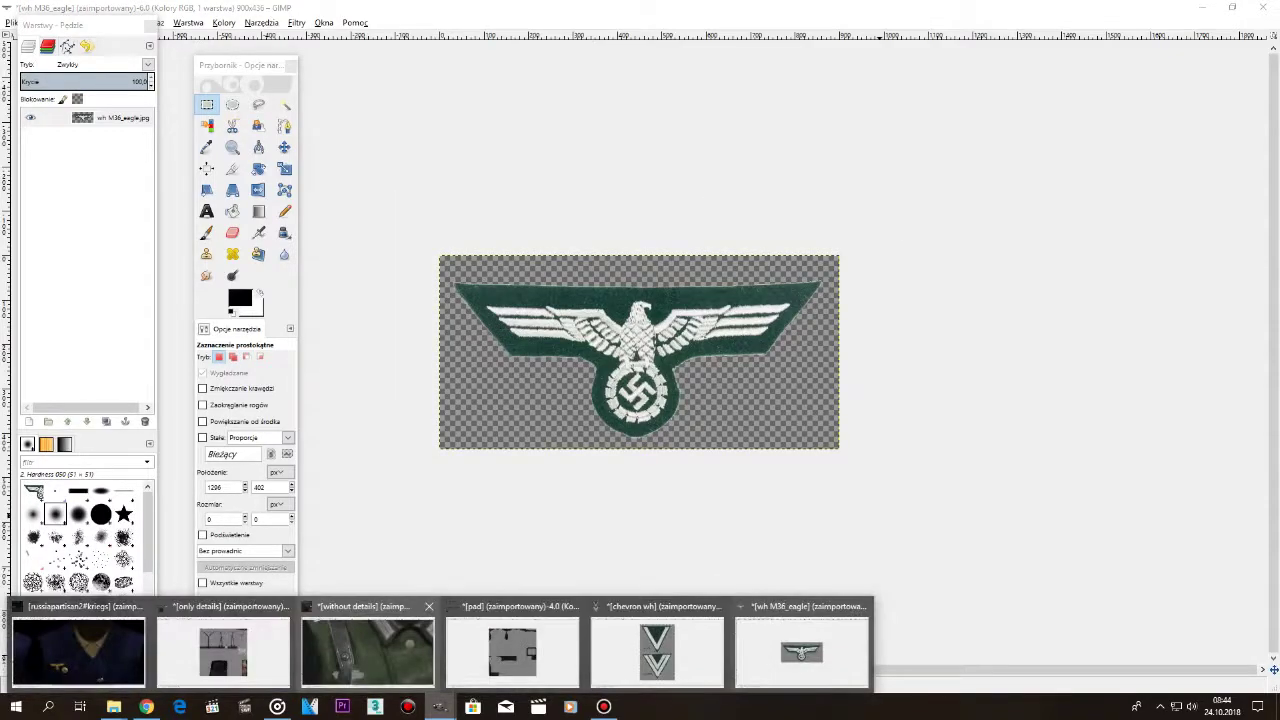
{"action": "left_click", "coordinate": [369, 651]}
{"action": "key", "text": "ctrl+v"}
{"action": "scroll", "coordinate": [607, 472], "scroll_direction": "down", "scroll_amount": 3}
{"action": "key", "text": "shift+ctrl+j"}
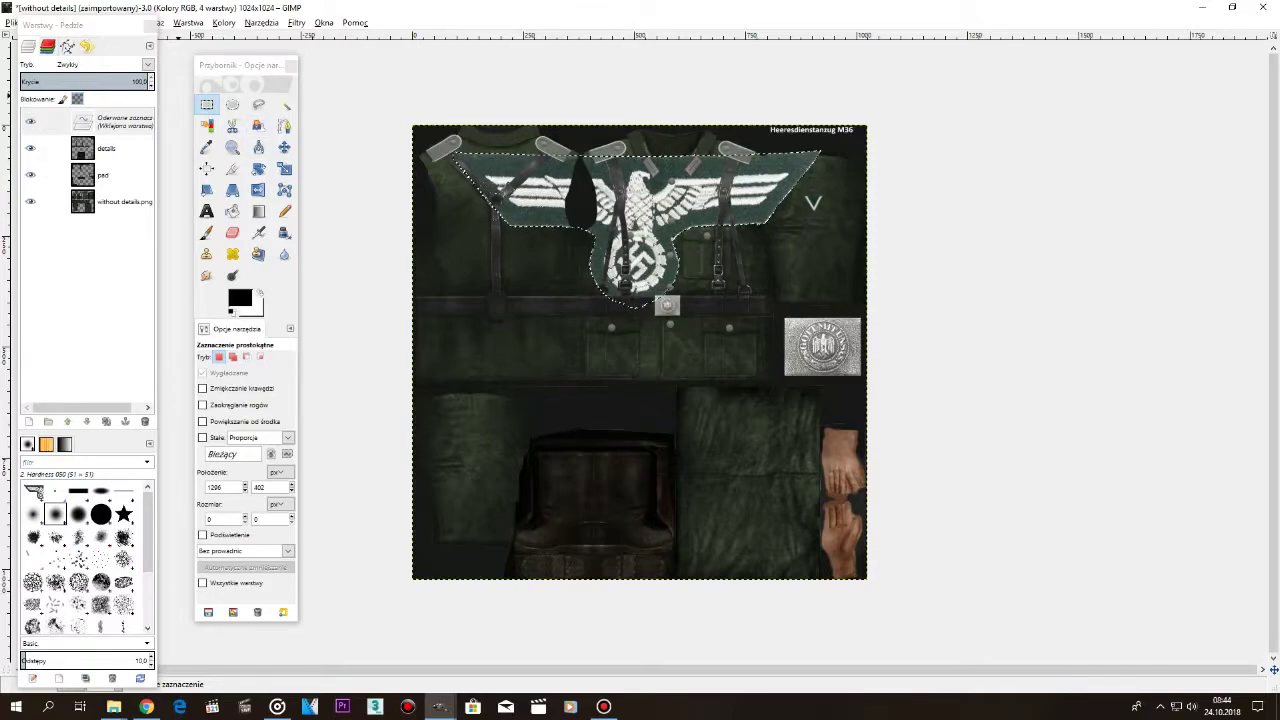
Scale the pasted eagle down to about 168 × 91 px and place it above the large belt buckle.
{"action": "left_click", "coordinate": [285, 170]}
{"action": "left_click_drag", "start_coordinate": [480, 142], "coordinate": [803, 291]}
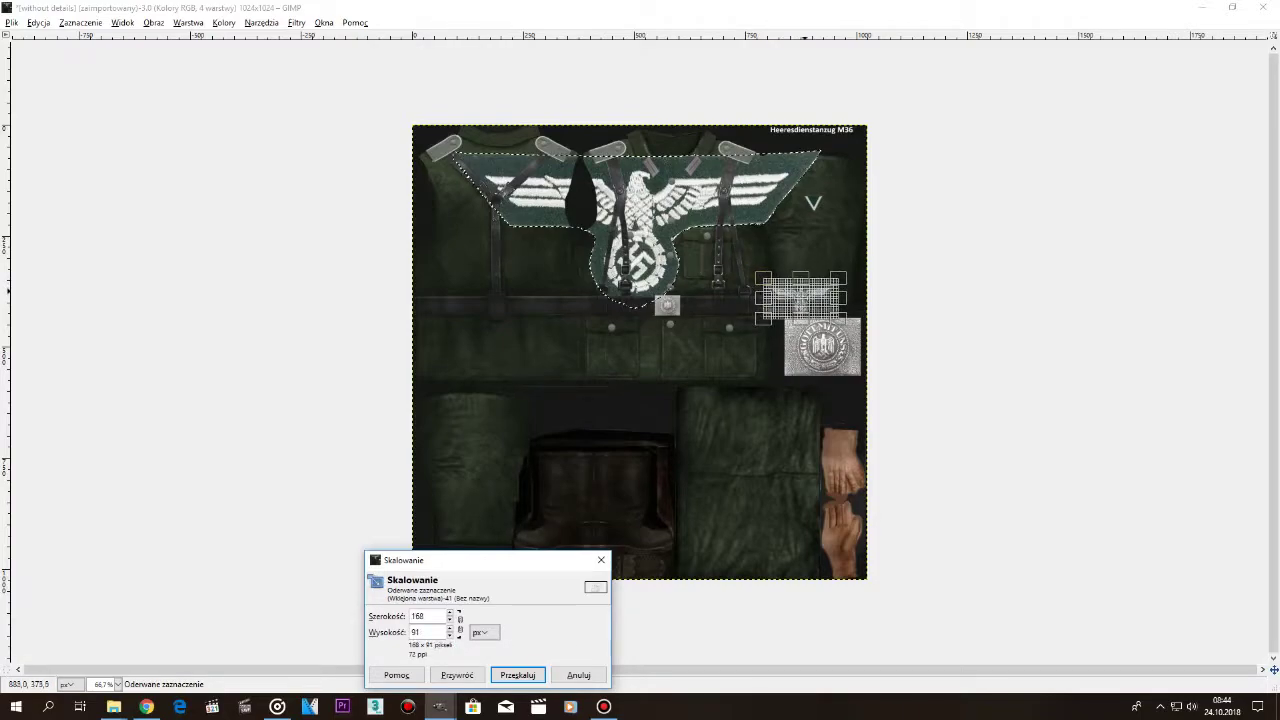
{"action": "left_click", "coordinate": [518, 675]}
{"action": "scroll", "coordinate": [672, 305], "scroll_direction": "up", "scroll_amount": 3}
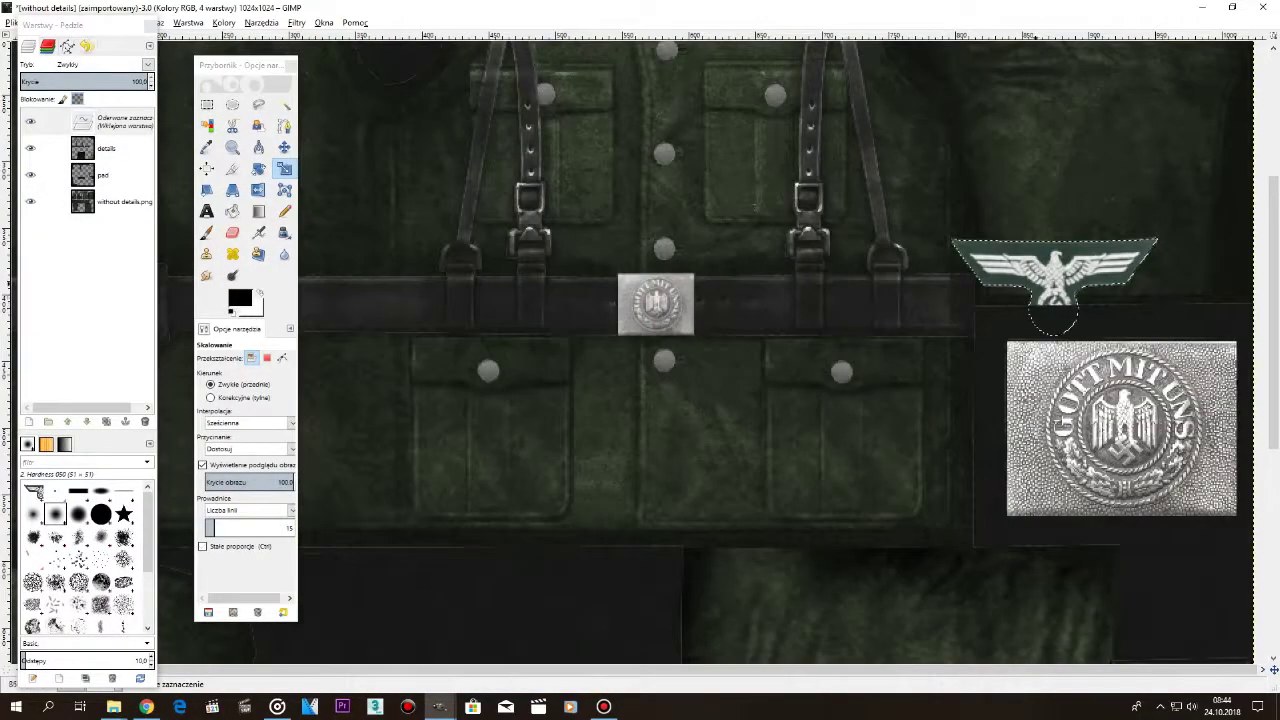
Scale the eagle down to about 82 × 42 px and place it over the strap above the chest pocket.
{"action": "left_click", "coordinate": [1181, 240]}
{"action": "left_click_drag", "start_coordinate": [1168, 221], "coordinate": [1088, 262]}
{"action": "left_click_drag", "start_coordinate": [1012, 300], "coordinate": [553, 145]}
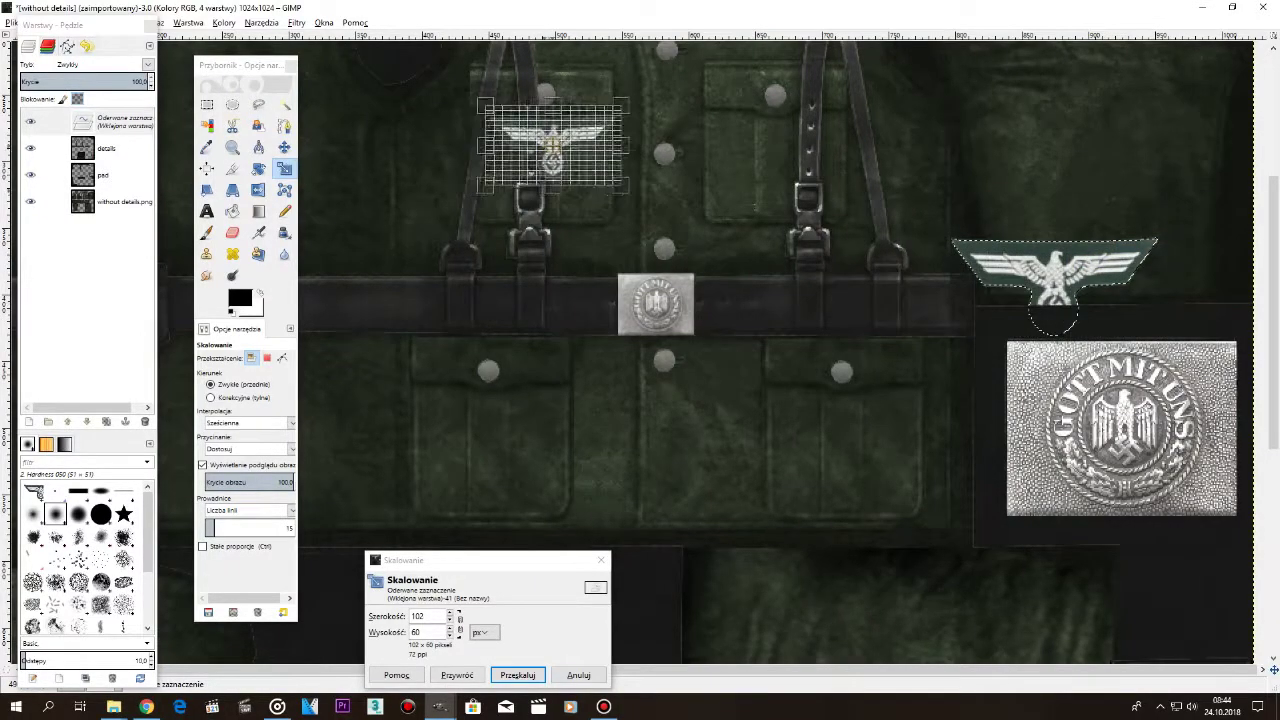
{"action": "scroll", "coordinate": [553, 145], "scroll_direction": "up", "scroll_amount": 5}
{"action": "left_click_drag", "start_coordinate": [626, 385], "coordinate": [605, 407]}
{"action": "left_click_drag", "start_coordinate": [543, 435], "coordinate": [521, 326]}
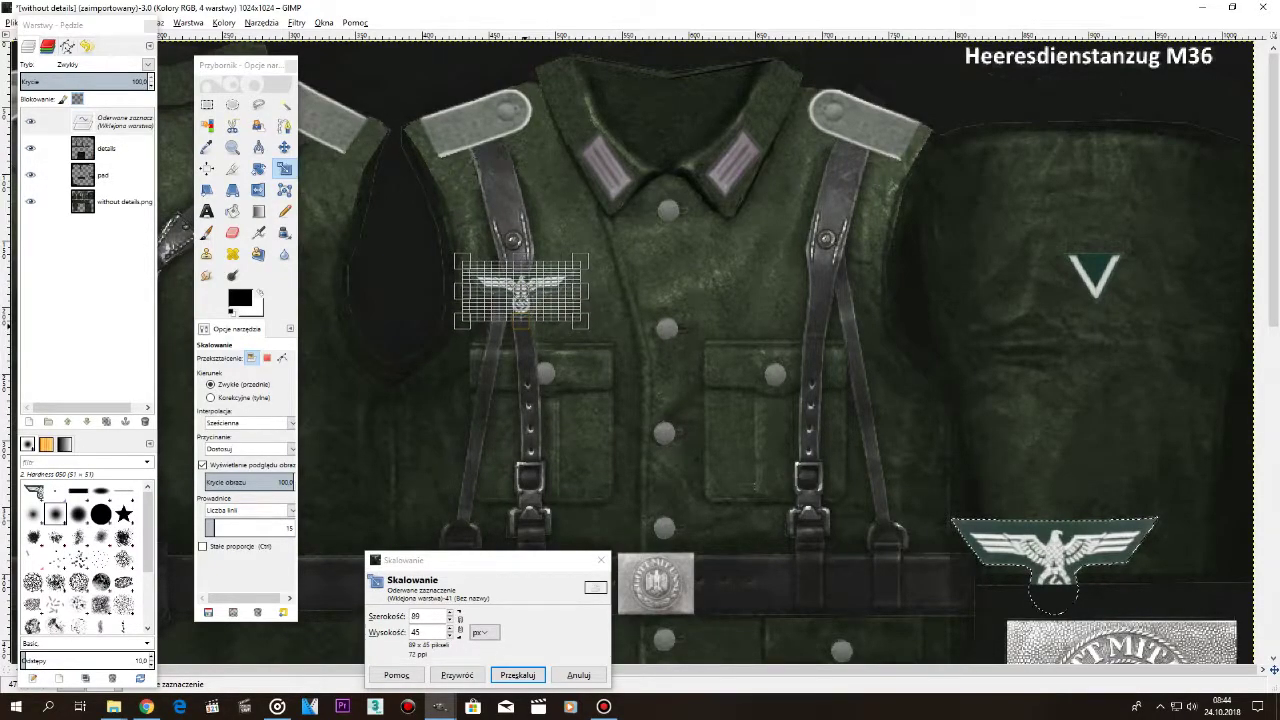
{"action": "left_click_drag", "start_coordinate": [588, 256], "coordinate": [577, 261]}
{"action": "left_click_drag", "start_coordinate": [517, 294], "coordinate": [524, 292]}
{"action": "left_click", "coordinate": [518, 675]}
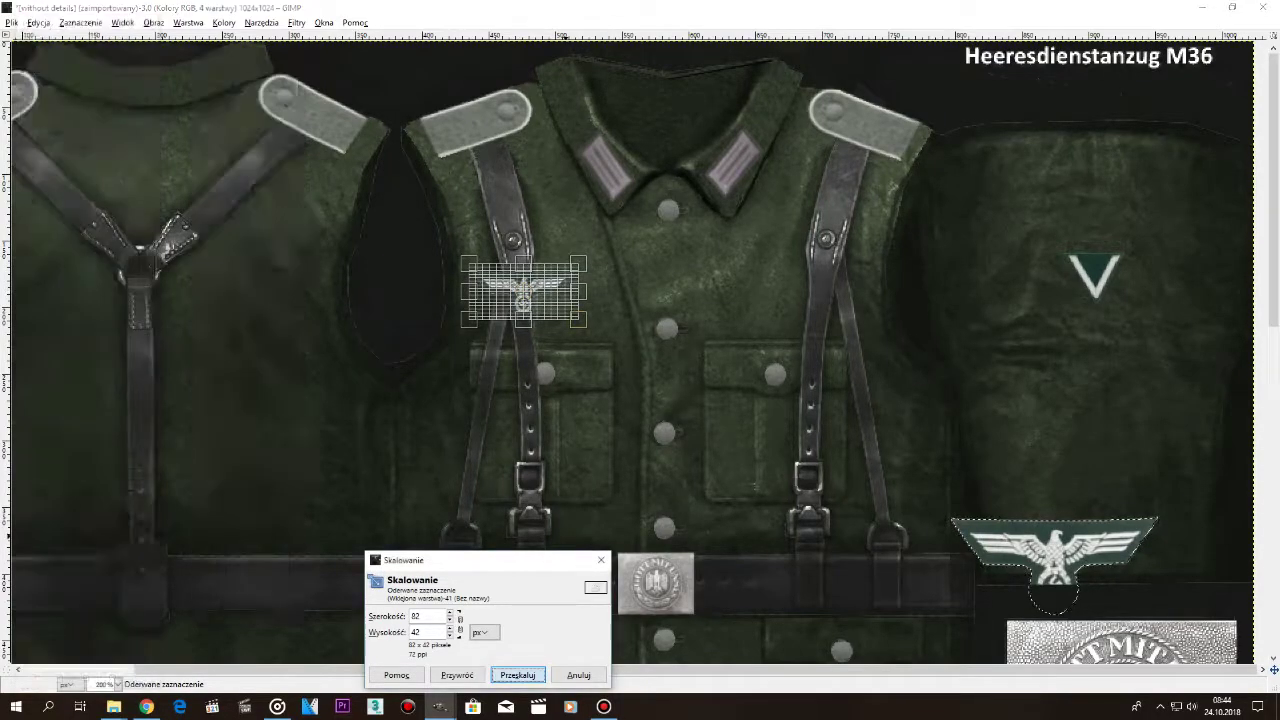
{"action": "key", "text": "Tab"}
{"action": "key", "text": "Return"}
Narrow the chest eagle to about 77 px, reduce its height slightly, and apply the scaling.
{"action": "scroll", "coordinate": [490, 320], "scroll_direction": "up", "scroll_amount": 2}
{"action": "scroll", "coordinate": [595, 317], "scroll_direction": "up", "scroll_amount": 1}
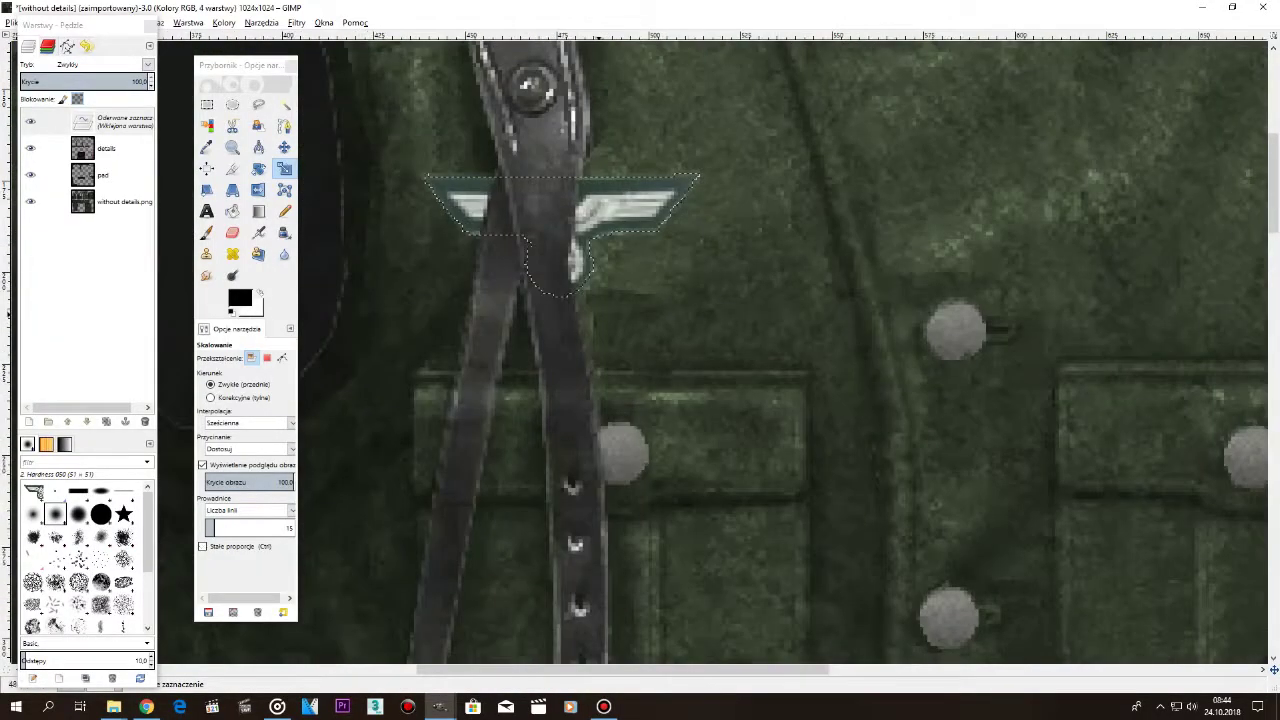
{"action": "scroll", "coordinate": [640, 318], "scroll_direction": "up", "scroll_amount": 5}
{"action": "scroll", "coordinate": [691, 490], "scroll_direction": "down", "scroll_amount": 3}
{"action": "left_click", "coordinate": [665, 372]}
{"action": "key", "text": "Tab"}
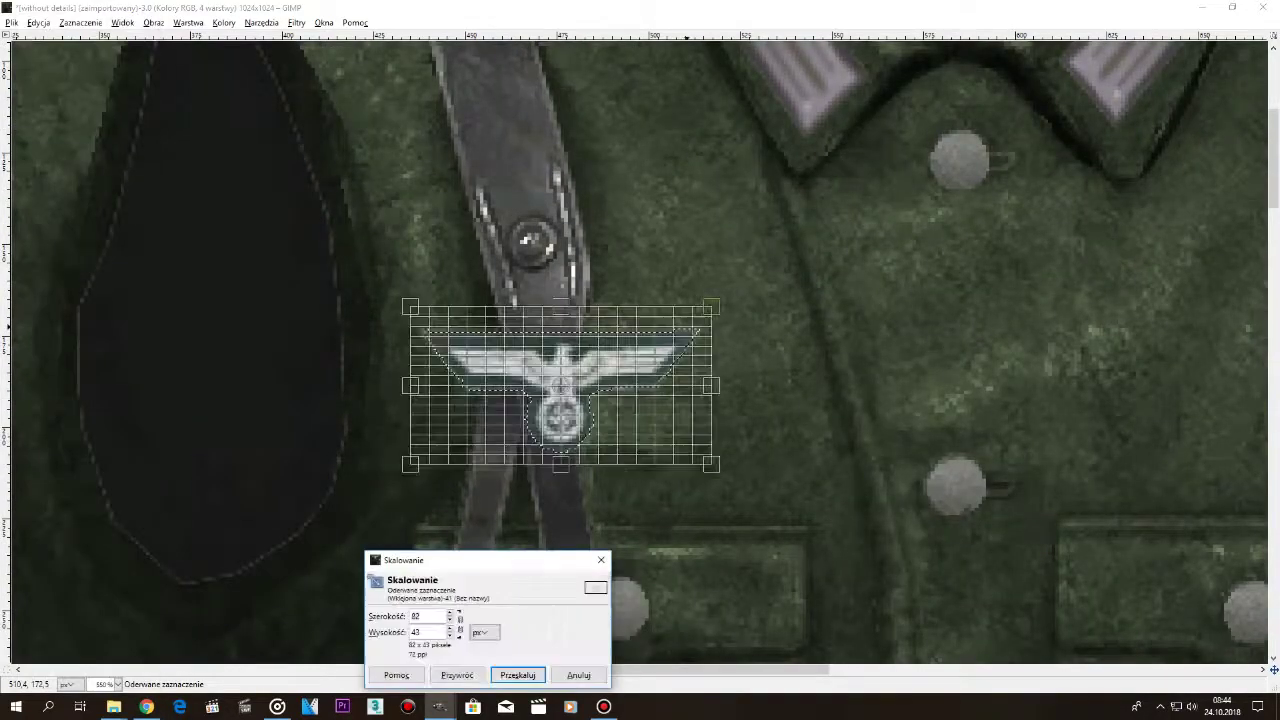
{"action": "key", "text": "Tab"}
{"action": "left_click_drag", "start_coordinate": [711, 385], "coordinate": [694, 385]}
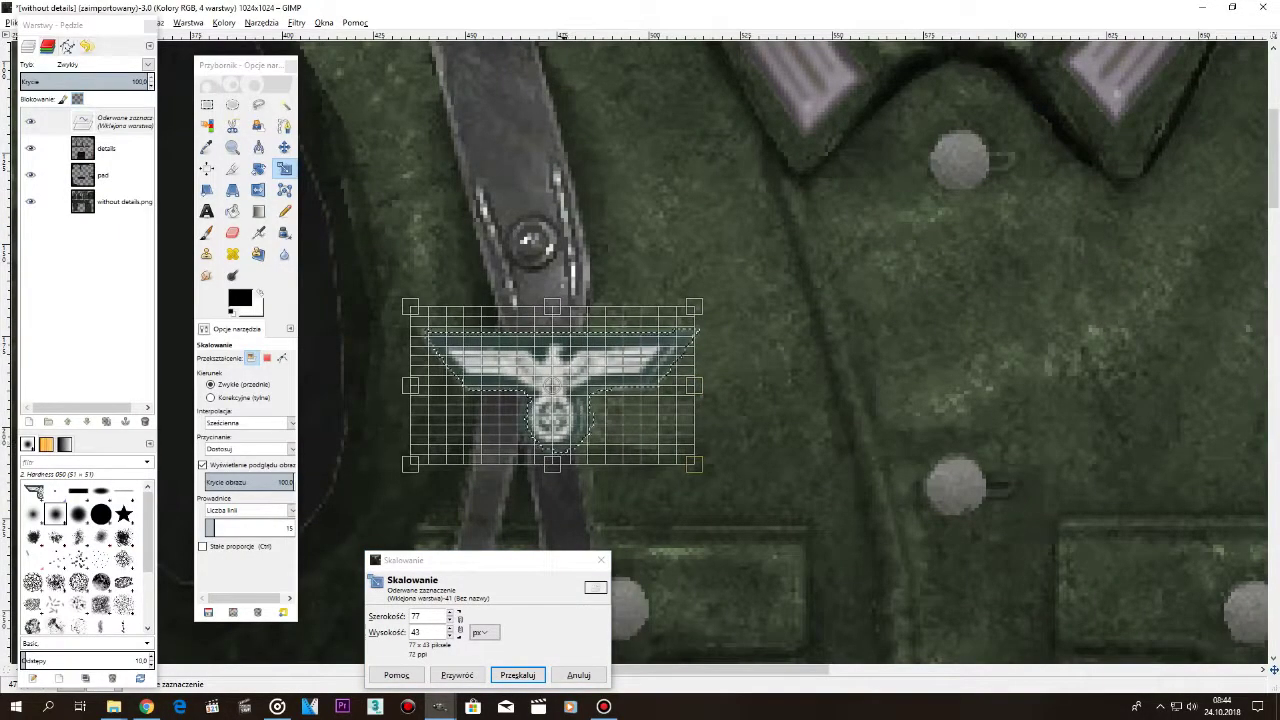
{"action": "left_click_drag", "start_coordinate": [552, 463], "coordinate": [552, 452]}
{"action": "key", "text": "Return"}
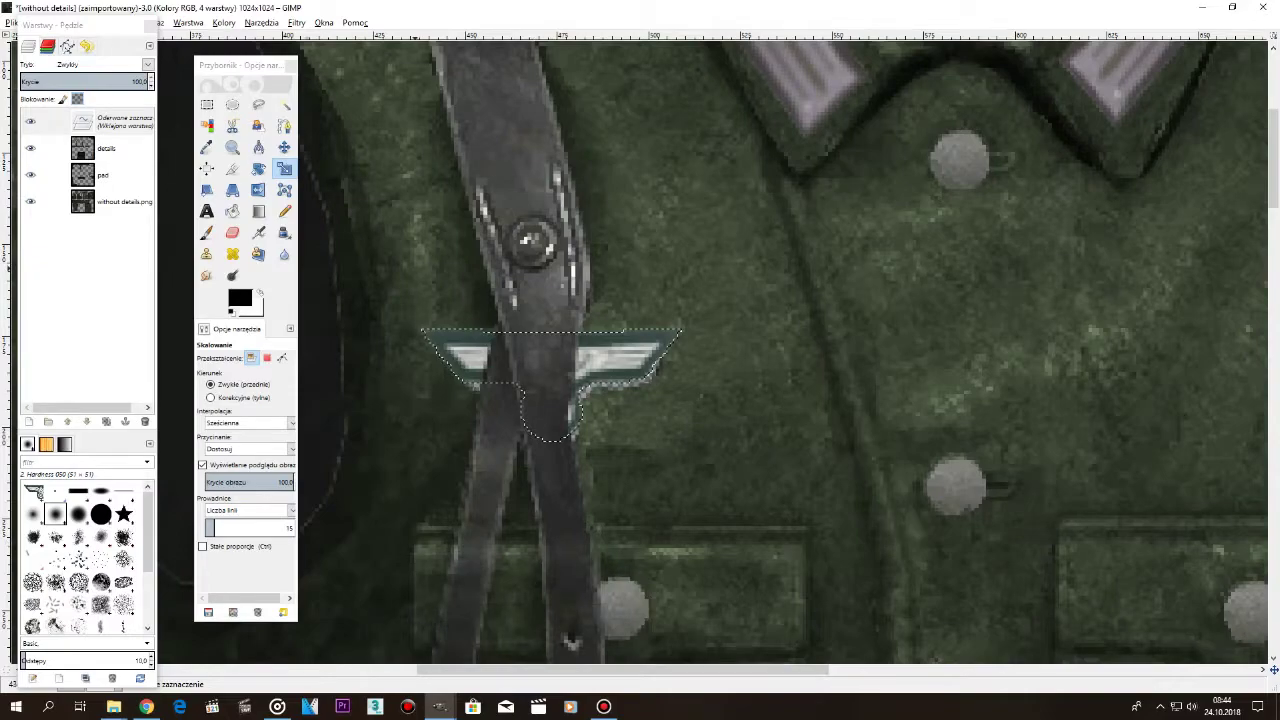
Cut the floating eagle and paste it back over the straps on the details layer.
{"action": "key", "text": "r"}
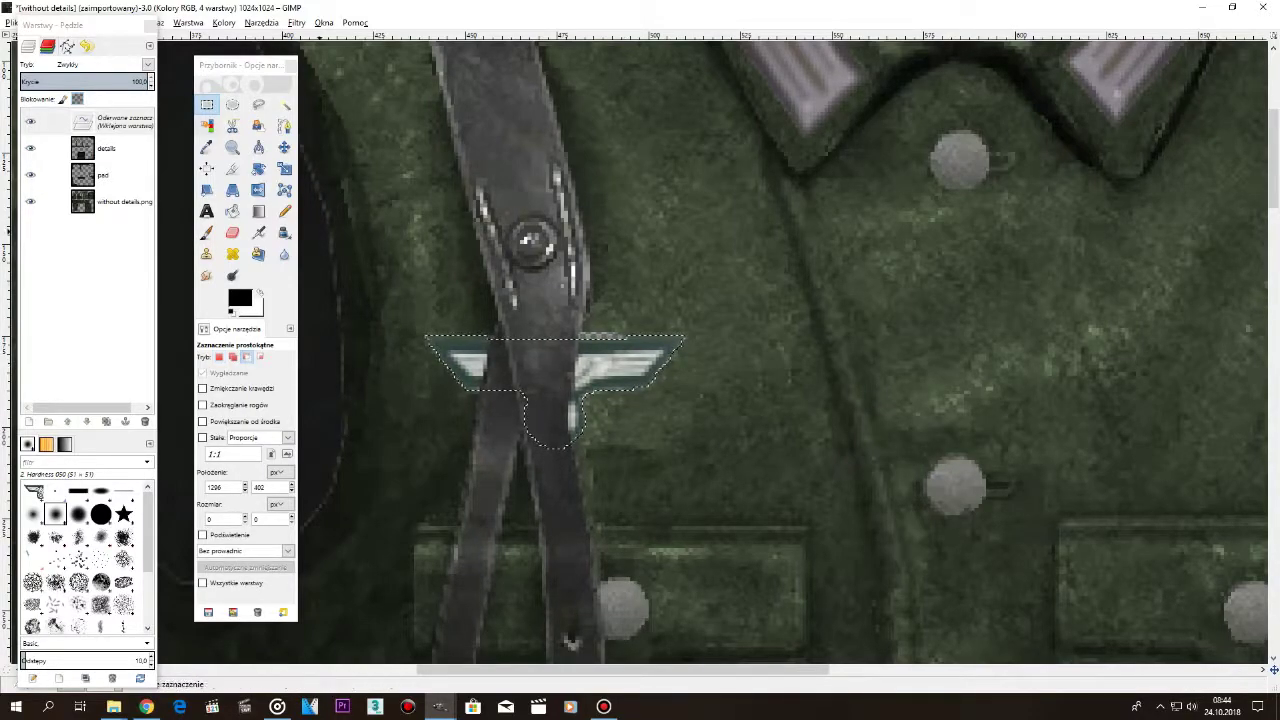
{"action": "key", "text": "ctrl+h"}
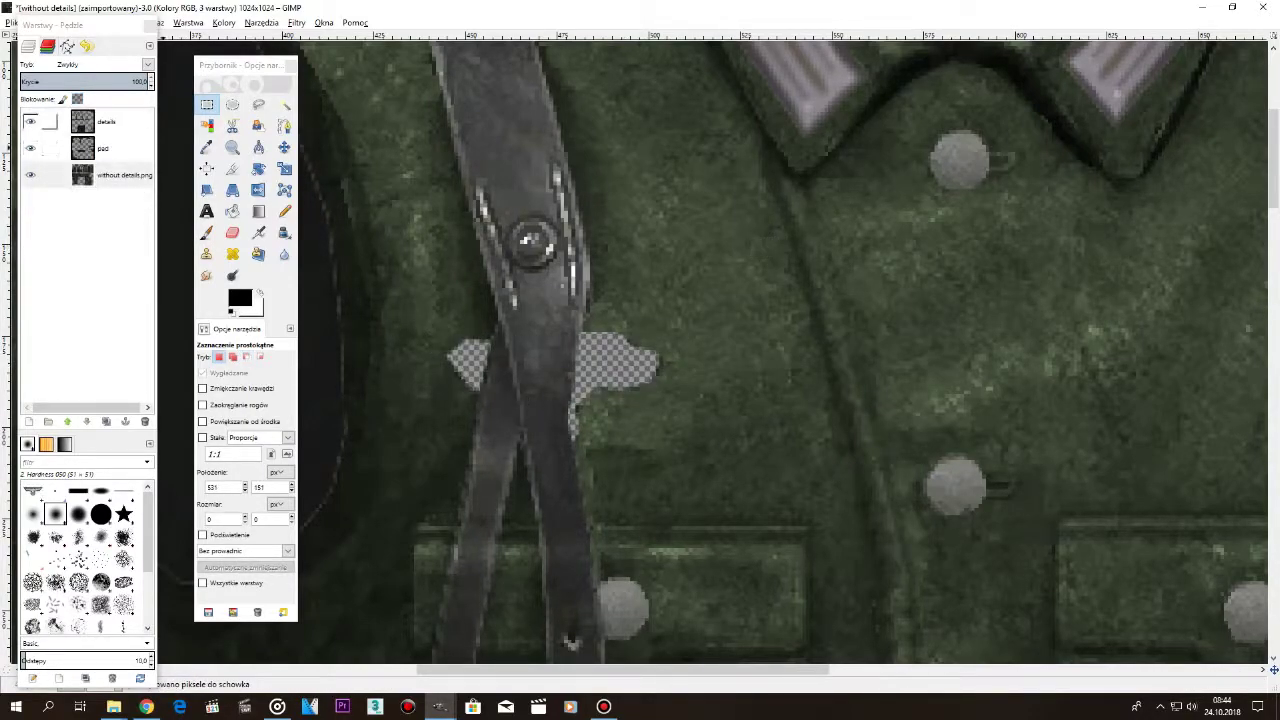
{"action": "key", "text": "ctrl+v"}
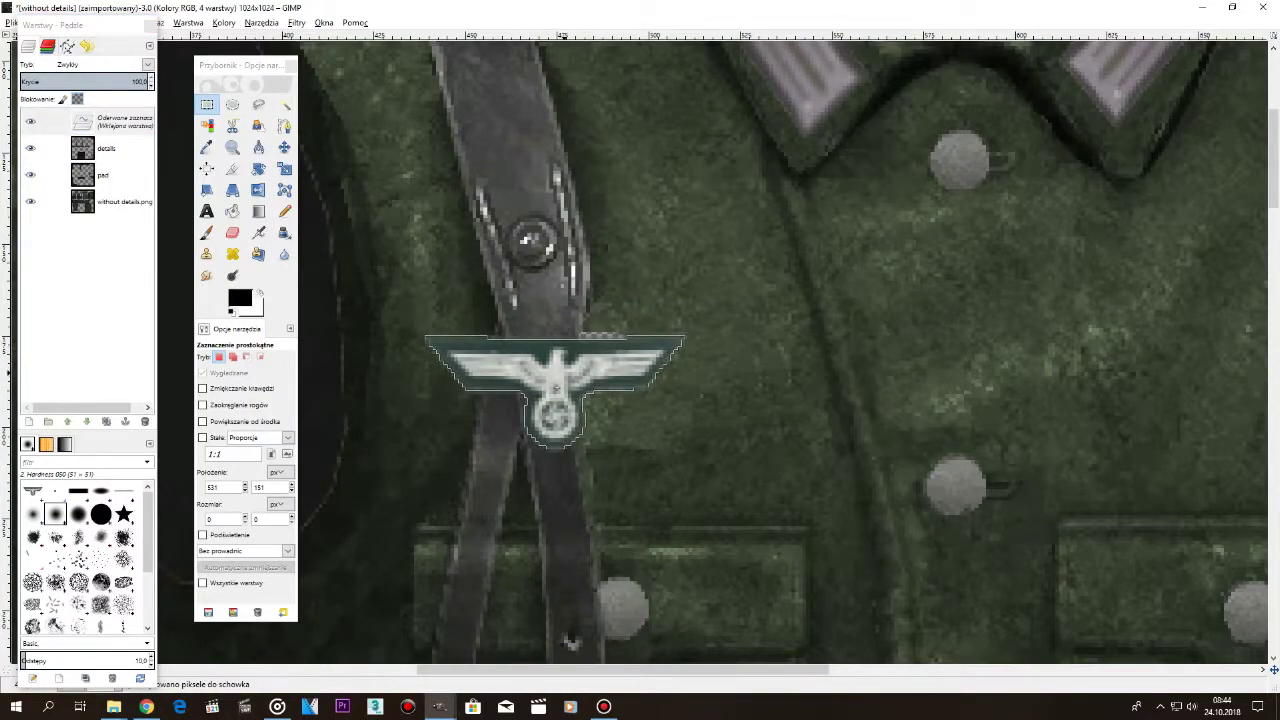
Limit the eagle to freehand-selected areas on both sides of the strap and anchor it onto the details layer.
{"action": "left_click", "coordinate": [259, 105]}
{"action": "scroll", "coordinate": [468, 409], "scroll_direction": "up", "scroll_amount": 1}
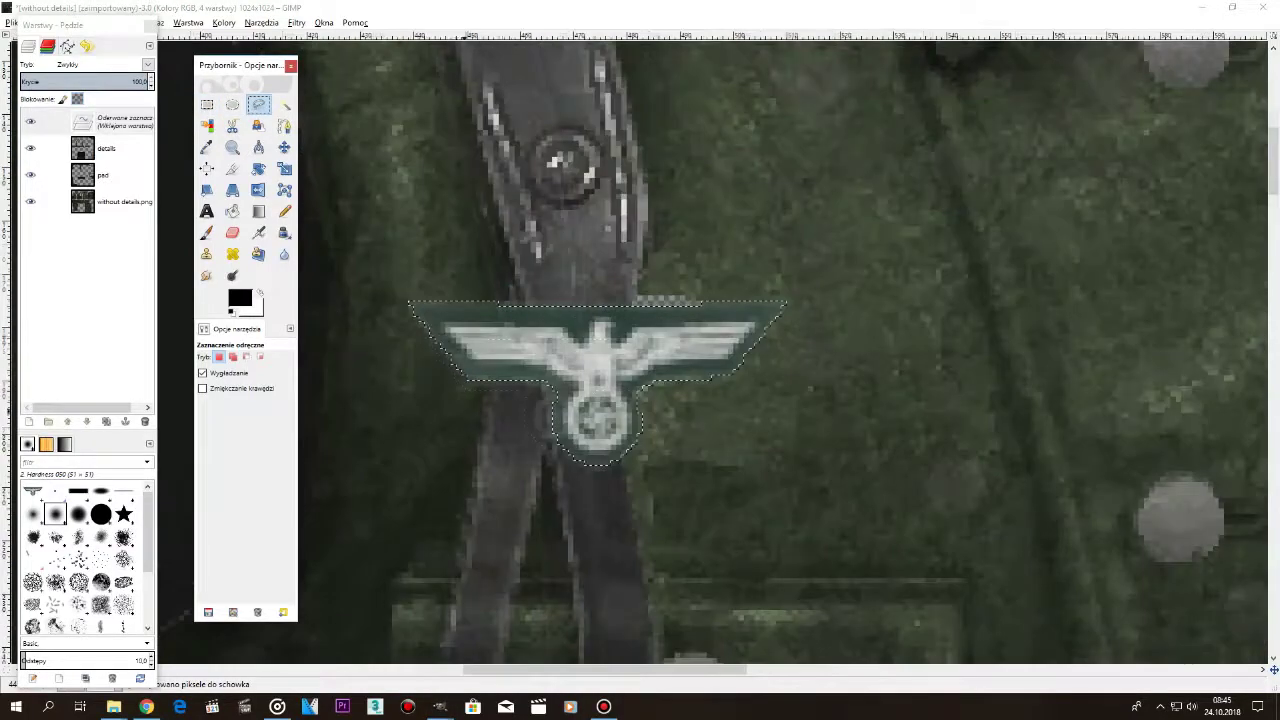
{"action": "mouse_move", "coordinate": [506, 296]}
{"action": "left_mouse_down"}
{"action": "mouse_move", "coordinate": [468, 425]}
{"action": "mouse_move", "coordinate": [346, 280]}
{"action": "mouse_move", "coordinate": [518, 270]}
{"action": "left_mouse_up"}
{"action": "key", "text": "shift"}
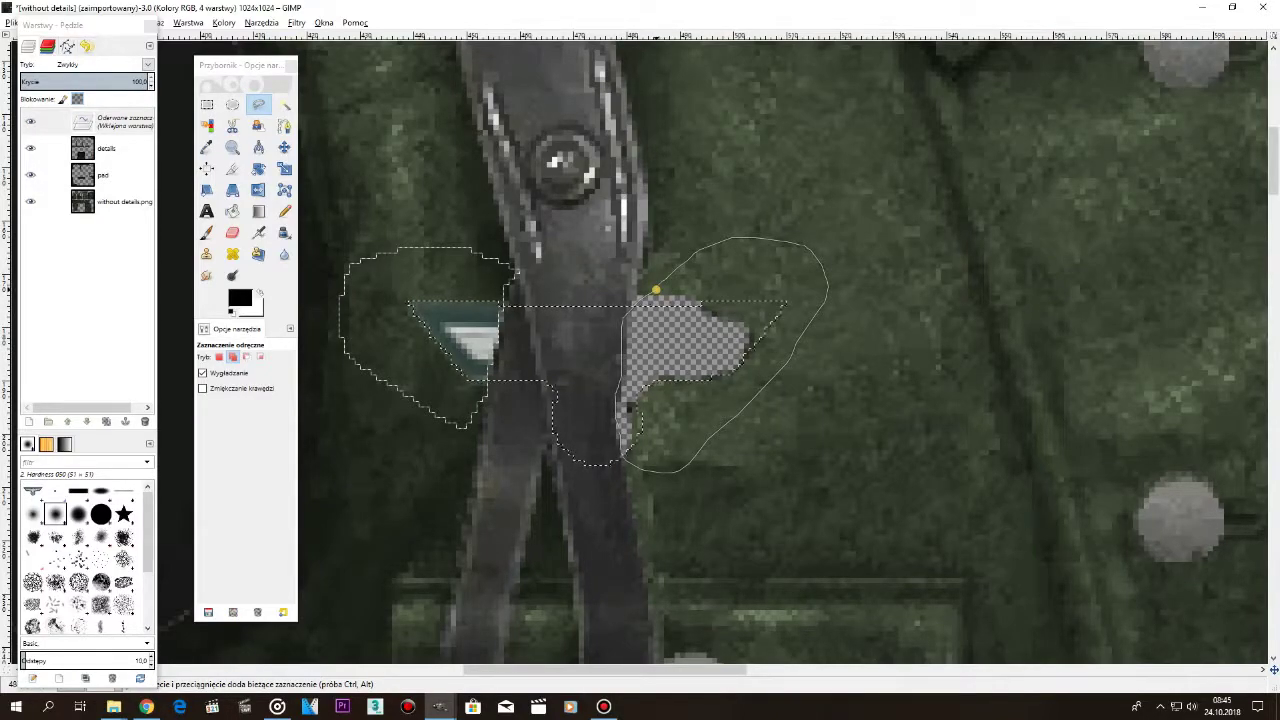
{"action": "key", "text": "Return"}
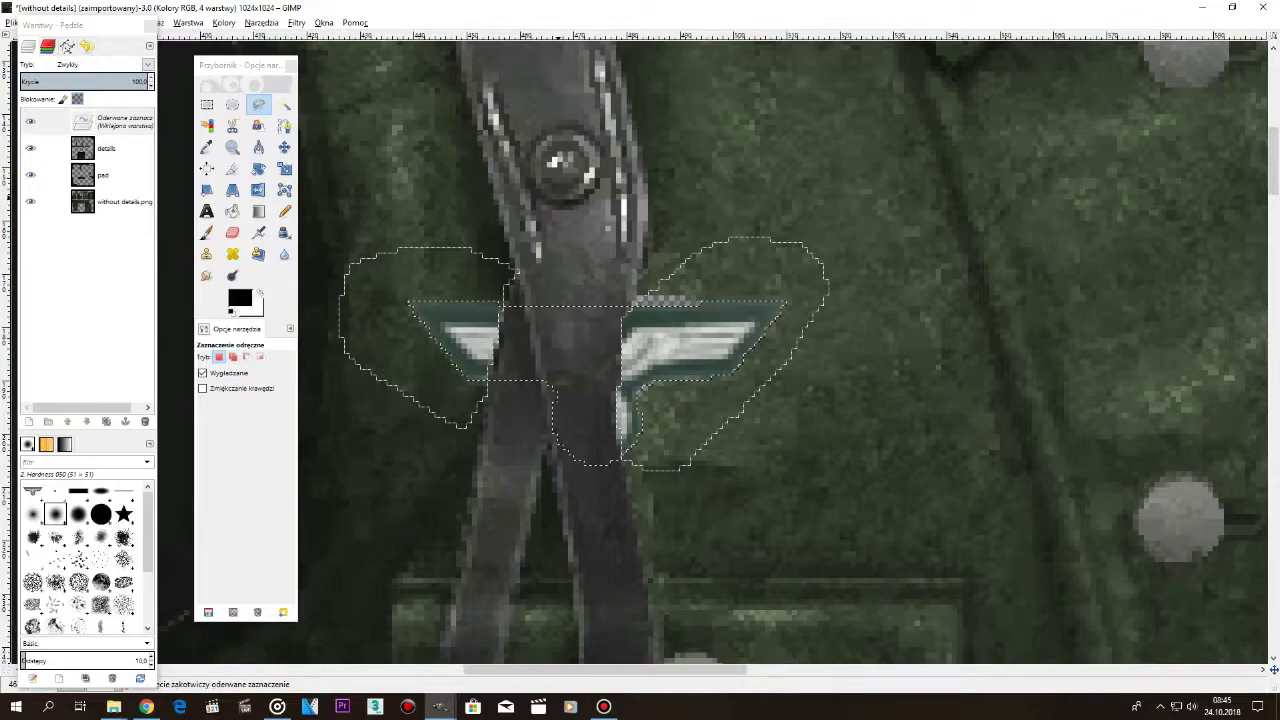
{"action": "left_click", "coordinate": [645, 272]}
Clear the freehand selection and check the chest eagle by hiding and showing the details layer.
{"action": "left_click", "coordinate": [30, 121]}
{"action": "left_click", "coordinate": [30, 121]}
{"action": "left_click", "coordinate": [207, 104]}
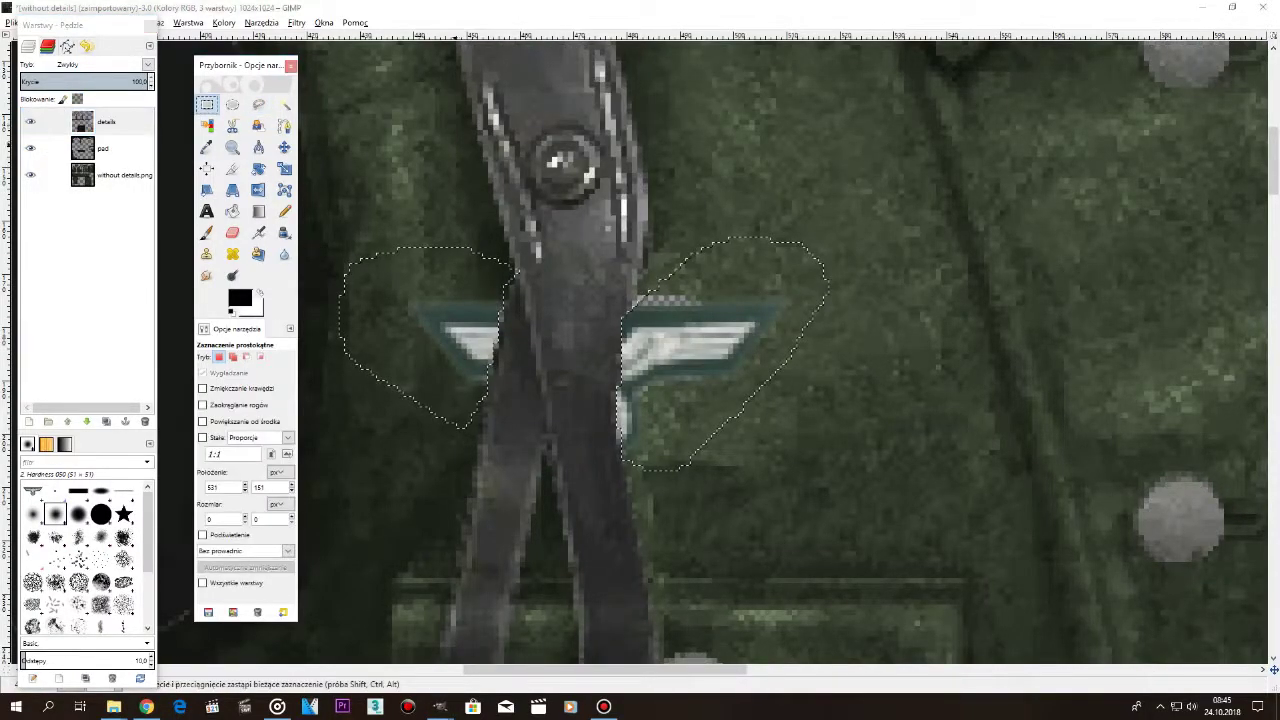
{"action": "left_click", "coordinate": [455, 145]}
{"action": "left_click", "coordinate": [30, 121]}
{"action": "left_click", "coordinate": [30, 121]}
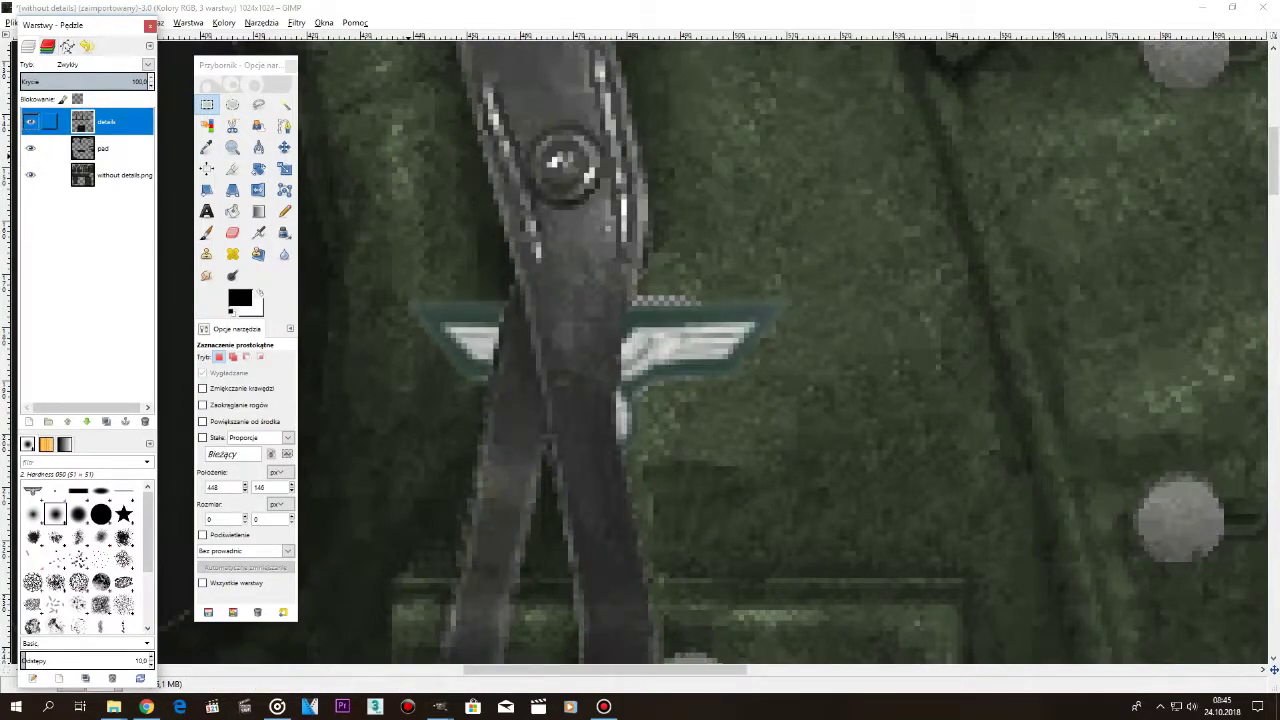
Hide the details layer and clone fabric over the wing-shaped hole on the button side of the strap on without details.png.
{"action": "left_click", "coordinate": [108, 175]}
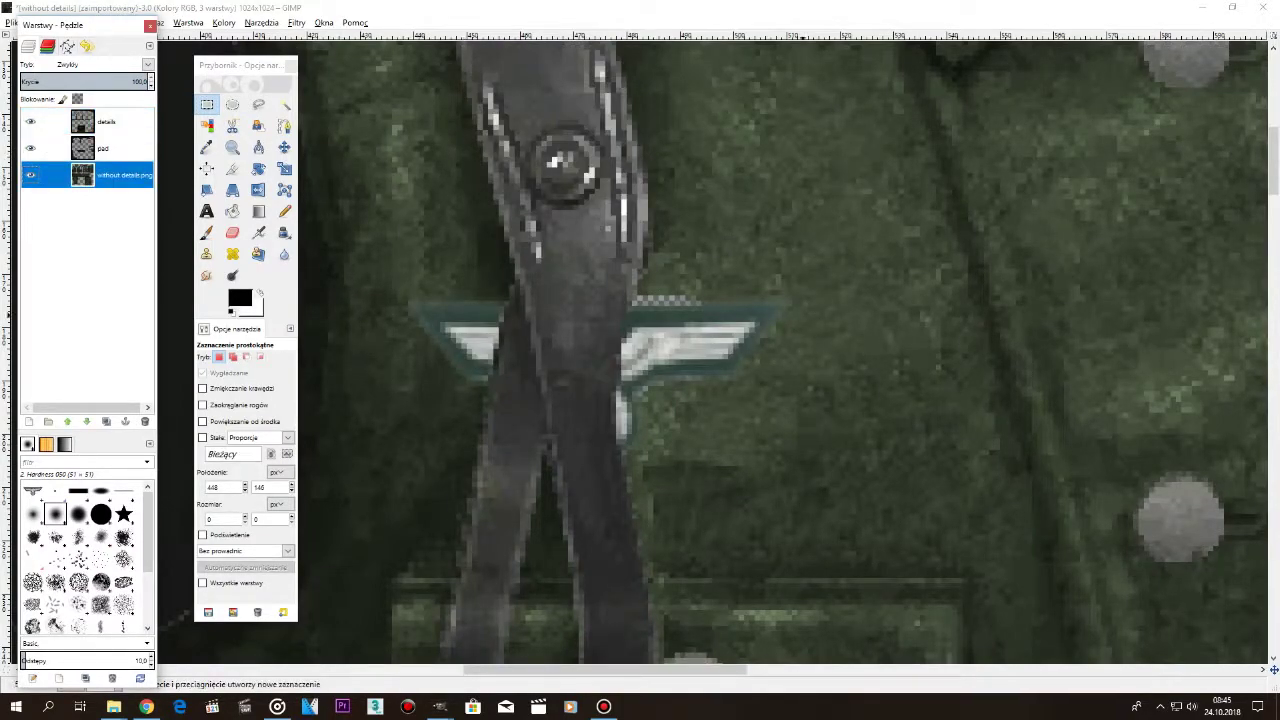
{"action": "scroll", "coordinate": [743, 290], "scroll_direction": "up", "scroll_amount": 2}
{"action": "left_click", "coordinate": [30, 121]}
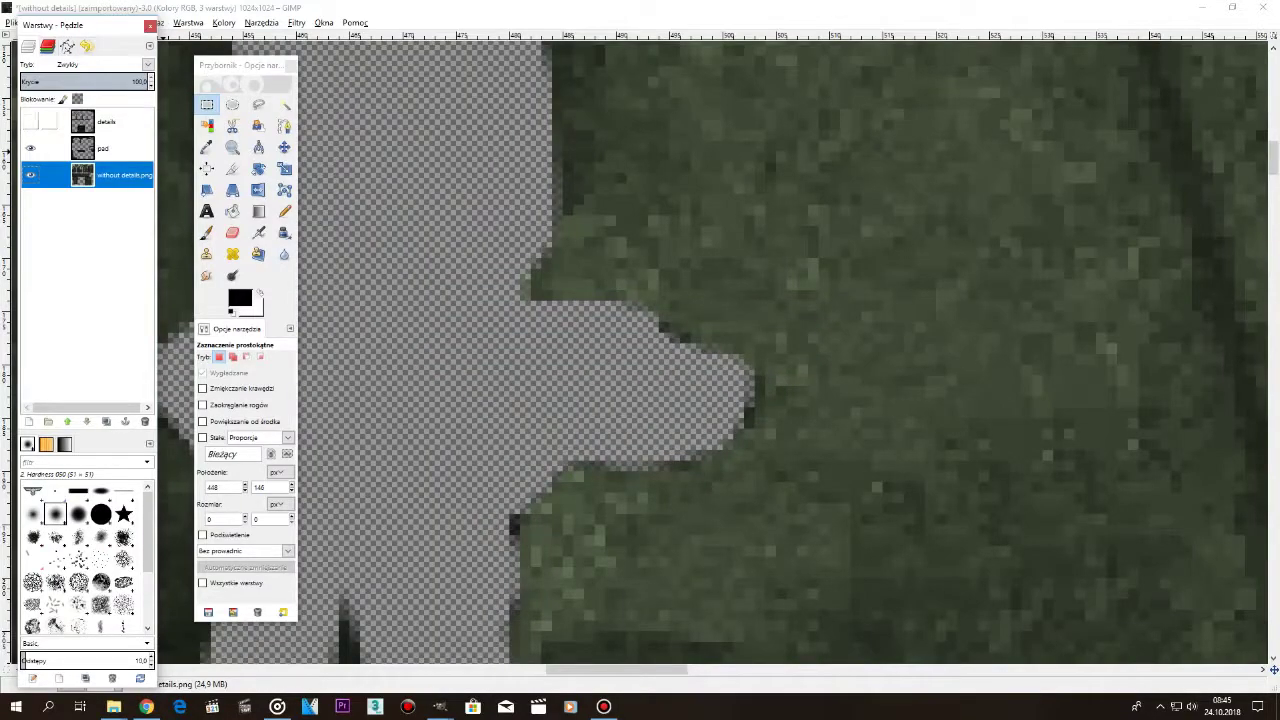
{"action": "left_click", "coordinate": [206, 254]}
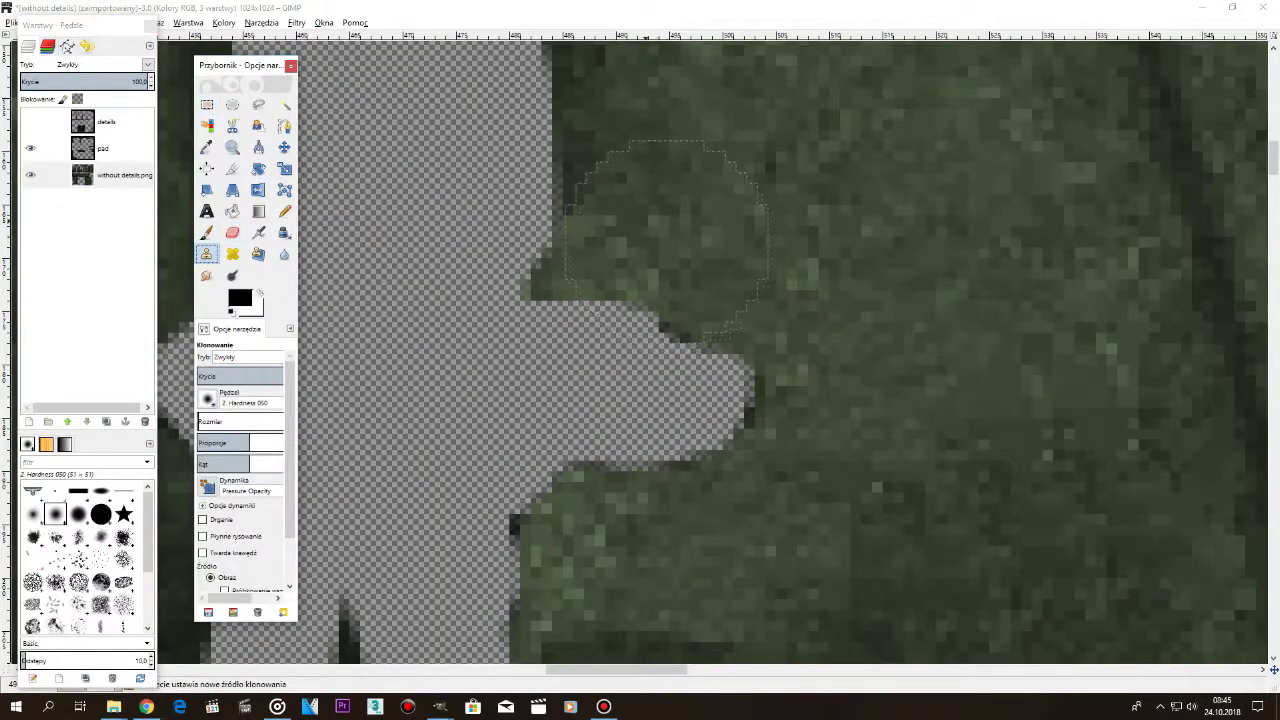
{"action": "mouse_move", "coordinate": [652, 265]}
{"action": "left_mouse_down"}
{"action": "mouse_move", "coordinate": [600, 320]}
{"action": "mouse_move", "coordinate": [540, 300]}
{"action": "mouse_move", "coordinate": [650, 340]}
{"action": "mouse_move", "coordinate": [697, 297]}
{"action": "mouse_move", "coordinate": [715, 420]}
{"action": "mouse_move", "coordinate": [562, 495]}
{"action": "mouse_move", "coordinate": [560, 460]}
{"action": "mouse_move", "coordinate": [614, 429]}
{"action": "mouse_move", "coordinate": [614, 357]}
{"action": "mouse_move", "coordinate": [647, 382]}
{"action": "left_mouse_up"}
{"action": "scroll", "coordinate": [648, 204], "scroll_direction": "down", "scroll_amount": 4, "text": "ctrl"}
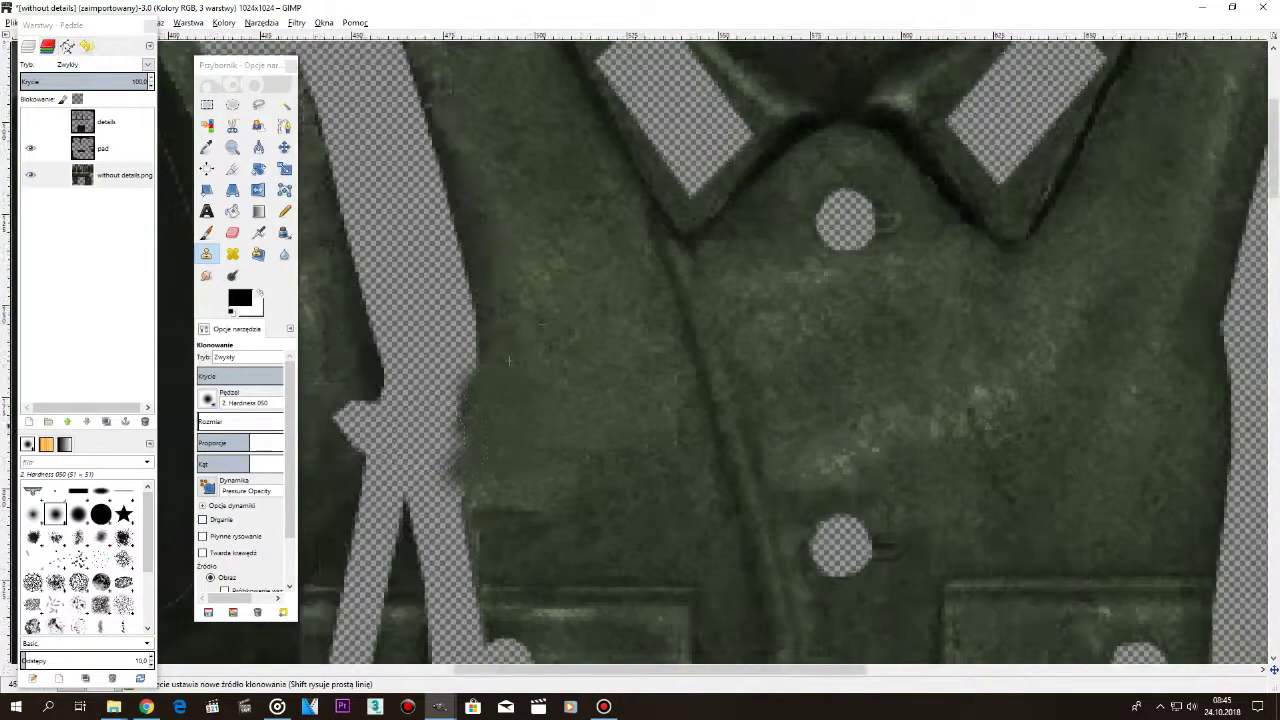
Clone fabric over the remaining wing hole on the armhole side of the strap and show the details layer again.
{"action": "scroll", "coordinate": [815, 244], "scroll_direction": "up", "scroll_amount": 4, "text": "ctrl"}
{"action": "left_click_drag", "start_coordinate": [815, 244], "coordinate": [1127, 244]}
{"action": "mouse_move", "coordinate": [665, 400]}
{"action": "left_mouse_down"}
{"action": "mouse_move", "coordinate": [690, 380]}
{"action": "mouse_move", "coordinate": [690, 480]}
{"action": "mouse_move", "coordinate": [680, 365]}
{"action": "left_mouse_up"}
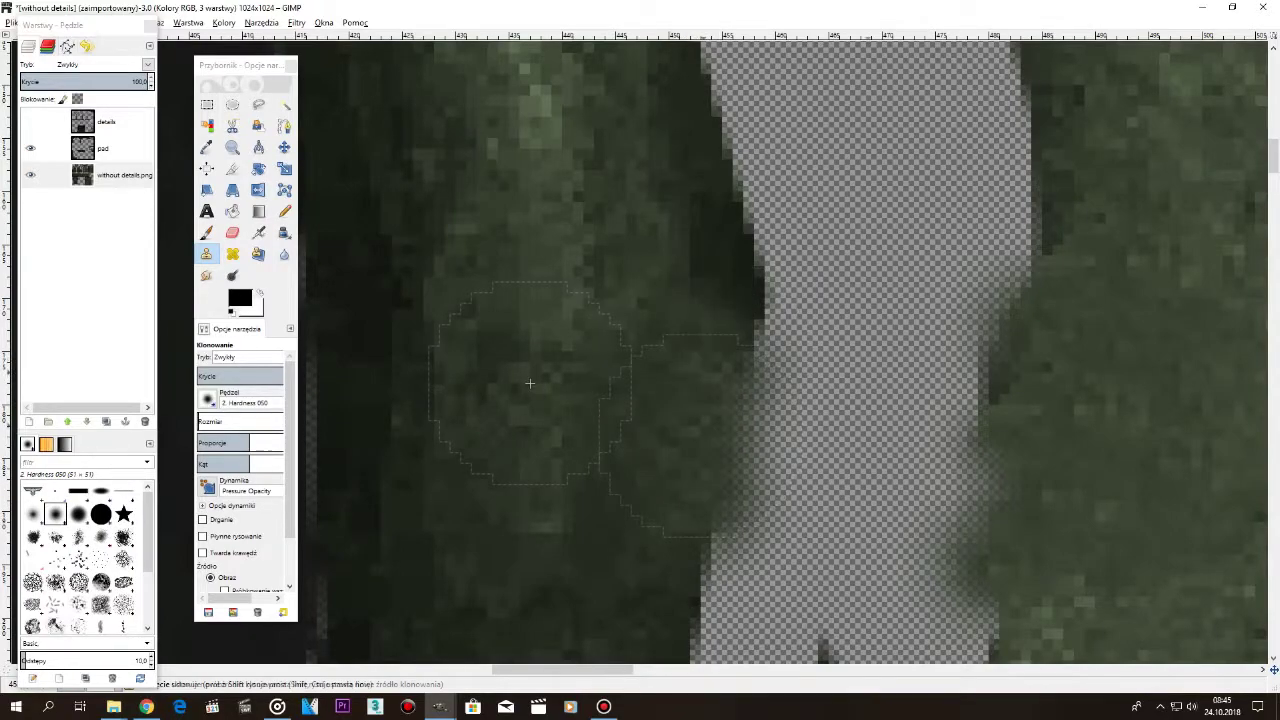
{"action": "scroll", "coordinate": [765, 374], "scroll_direction": "down", "scroll_amount": 3, "text": "ctrl"}
{"action": "left_click", "coordinate": [30, 121]}
{"action": "scroll", "coordinate": [765, 374], "scroll_direction": "down", "scroll_amount": 4, "text": "ctrl"}
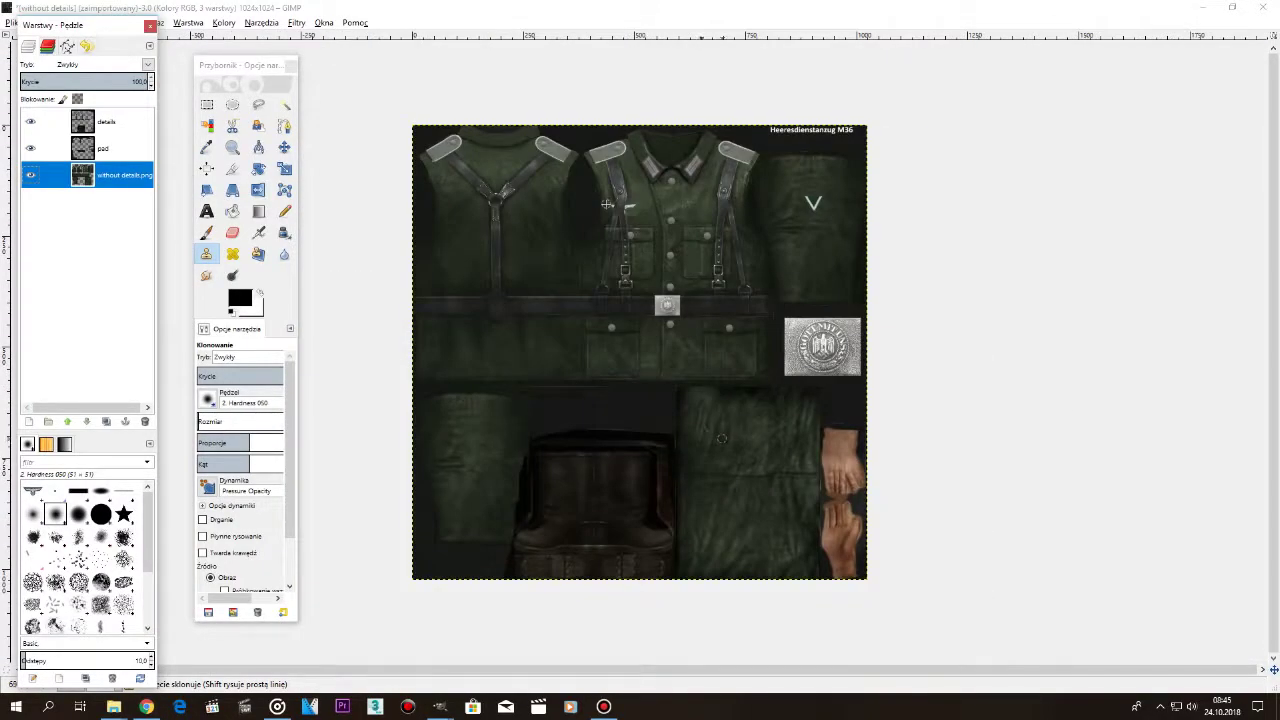
Switch to the All what you need folder in File Explorer.
{"action": "scroll", "coordinate": [607, 204], "scroll_direction": "up", "scroll_amount": 5, "text": "ctrl"}
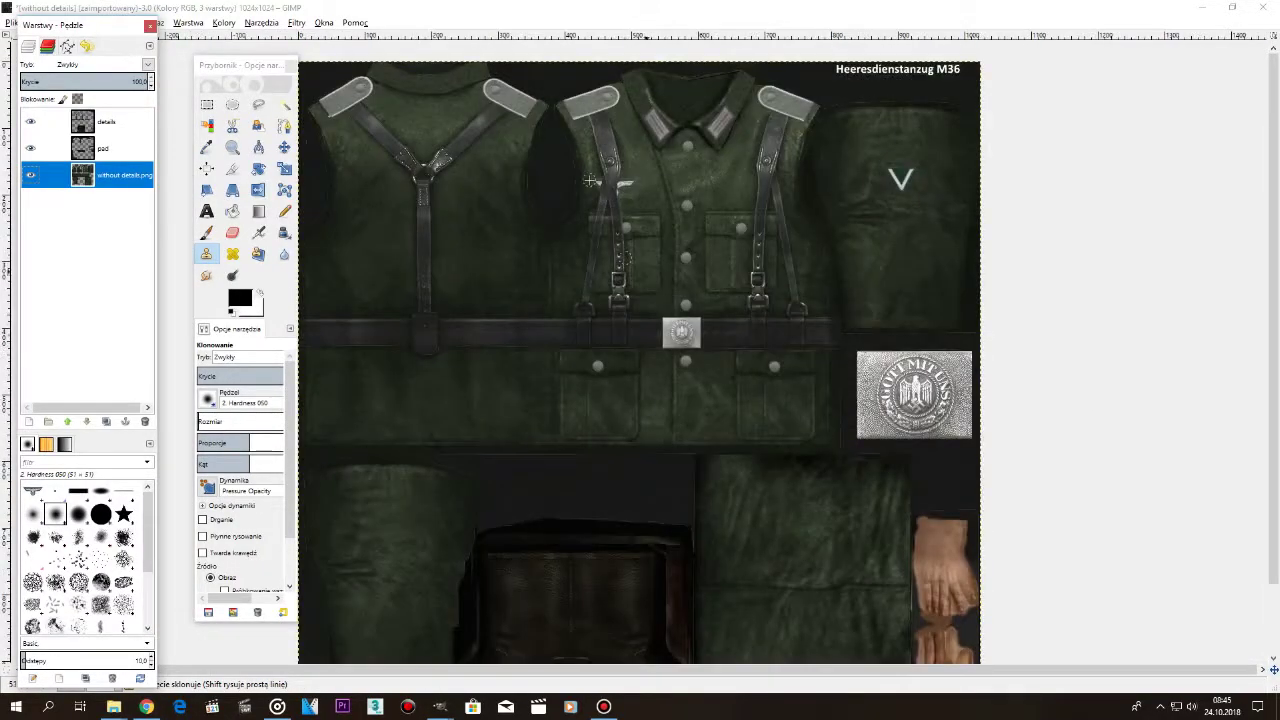
{"action": "scroll", "coordinate": [450, 288], "scroll_direction": "up", "scroll_amount": 3, "text": "ctrl"}
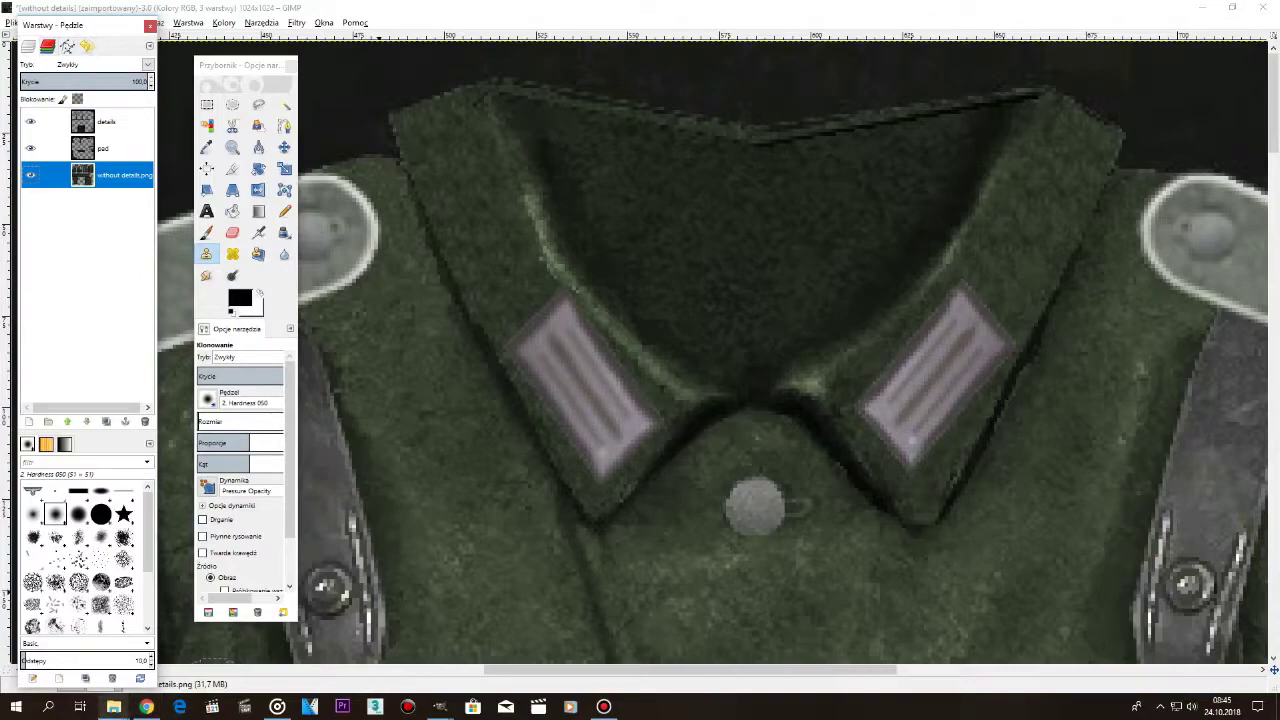
{"action": "left_click", "coordinate": [114, 706]}
{"action": "left_click", "coordinate": [217, 645]}
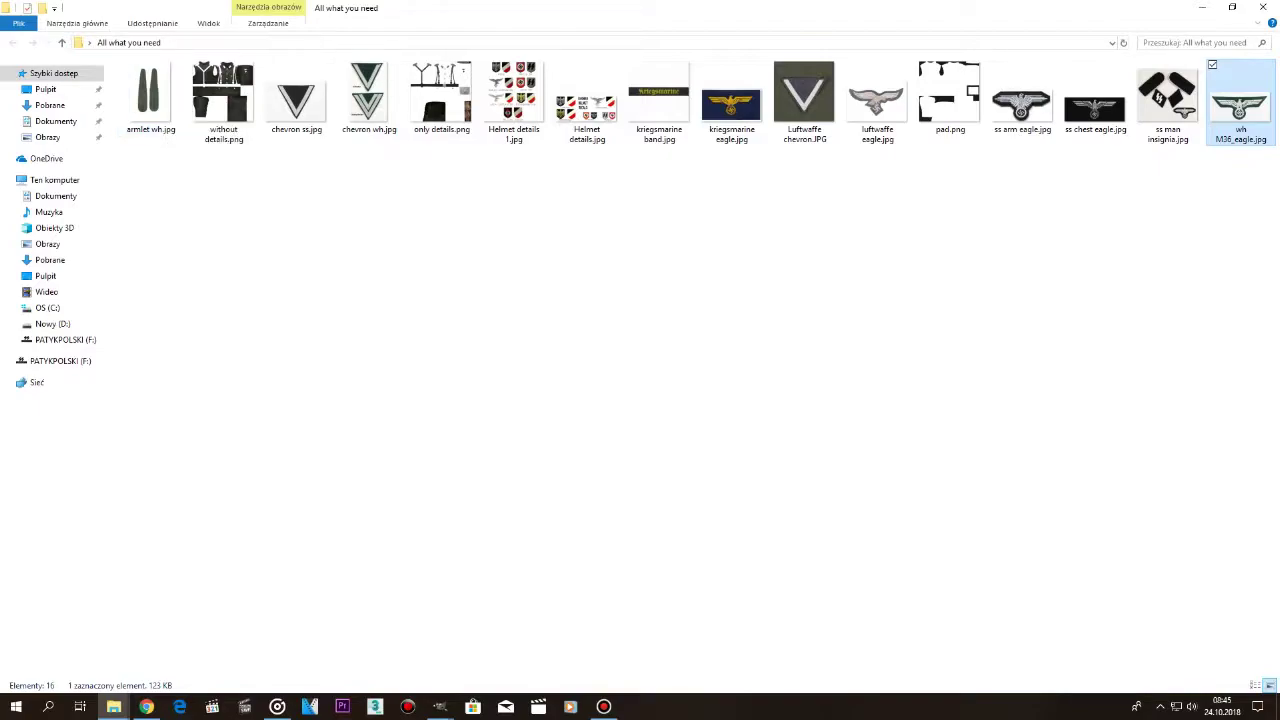
Switch to Chrome and open the Na kołnierz collar insignia category on the Nestof shop page.
{"action": "left_click", "coordinate": [146, 706]}
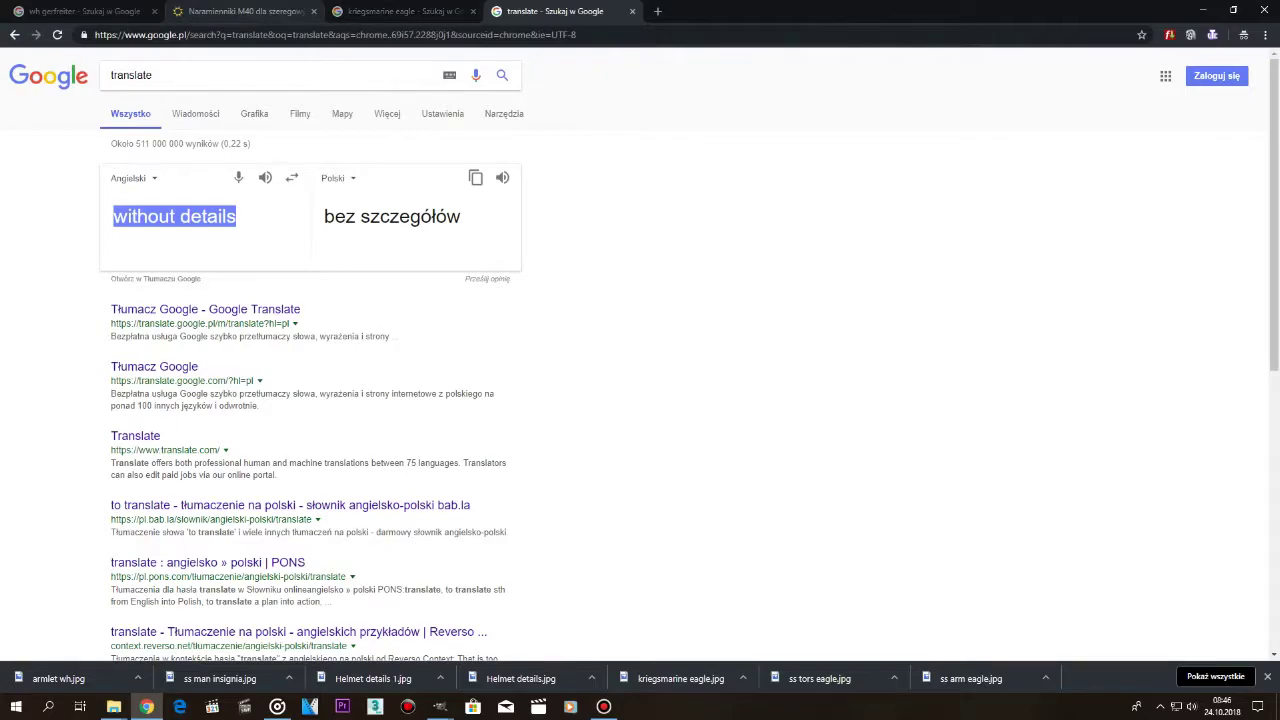
{"action": "left_click", "coordinate": [245, 12]}
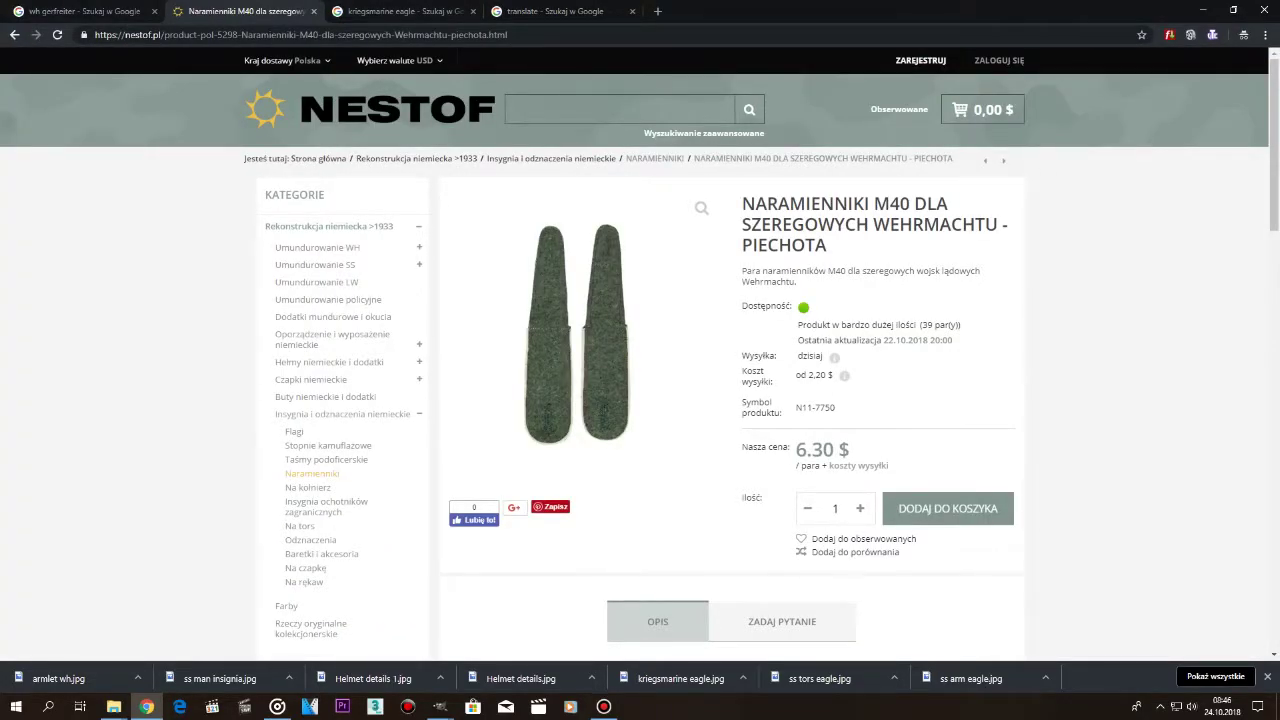
{"action": "scroll", "coordinate": [305, 501], "scroll_direction": "down", "scroll_amount": 1}
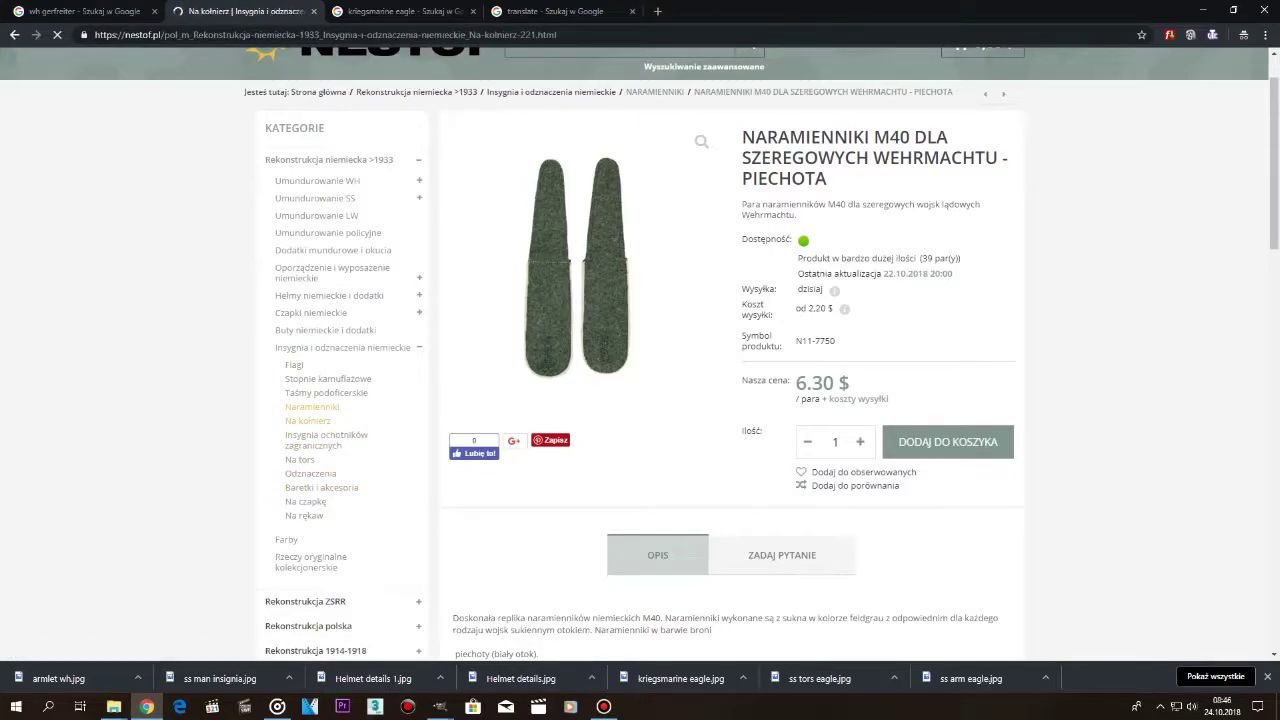
Look through the Na kołnierz product listing for Wehrmacht infantry collar patches.
{"action": "scroll", "coordinate": [640, 400], "scroll_direction": "down", "scroll_amount": 8}
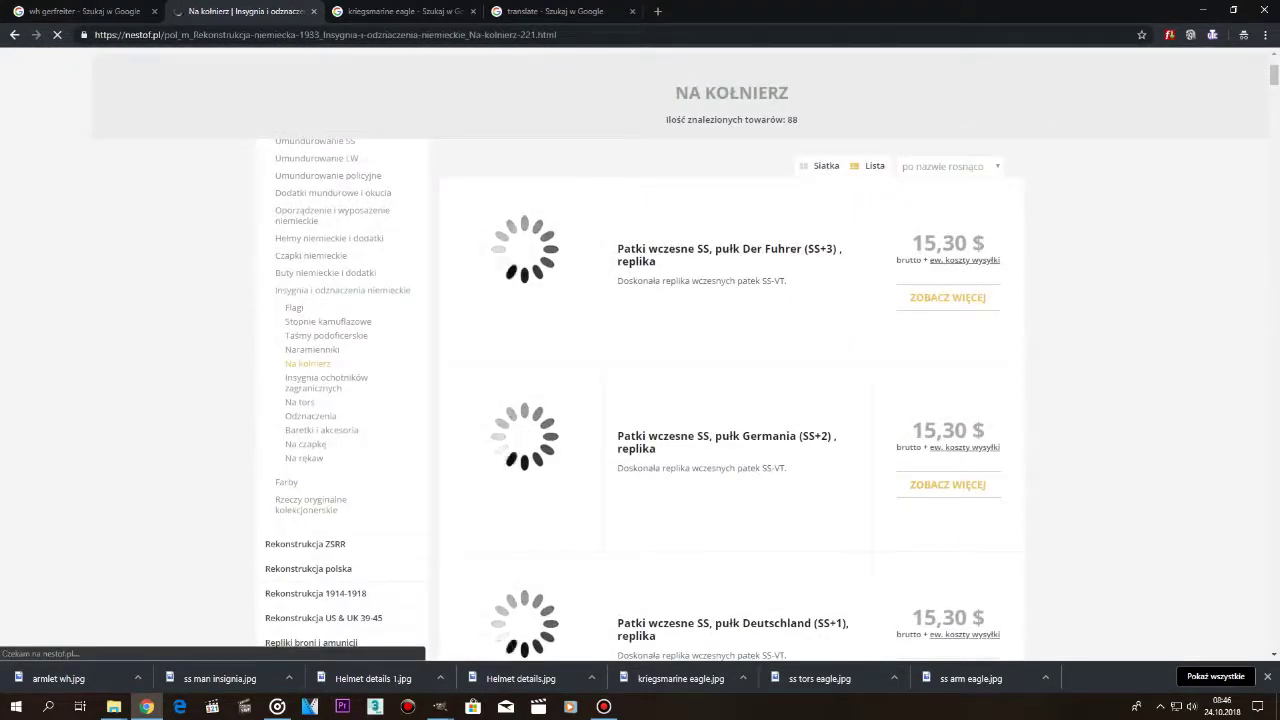
{"action": "scroll", "coordinate": [640, 400], "scroll_direction": "down", "scroll_amount": 3}
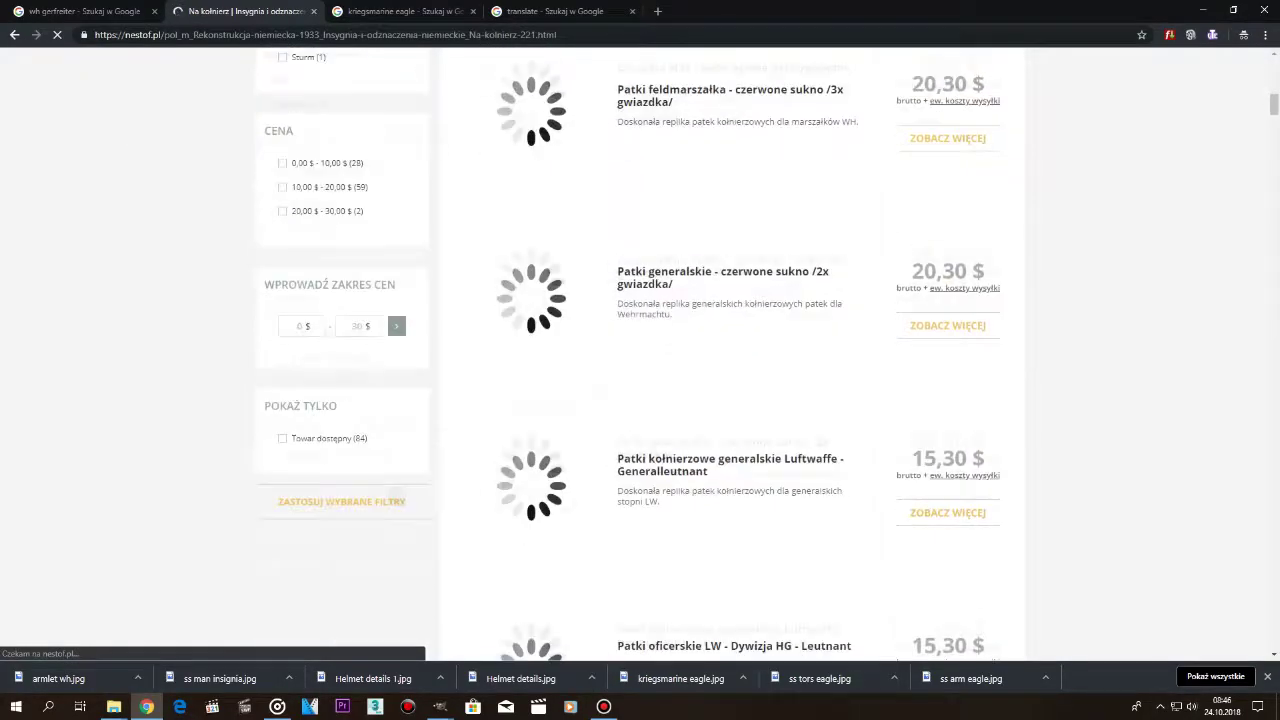
{"action": "scroll", "coordinate": [640, 400], "scroll_direction": "down", "scroll_amount": 3}
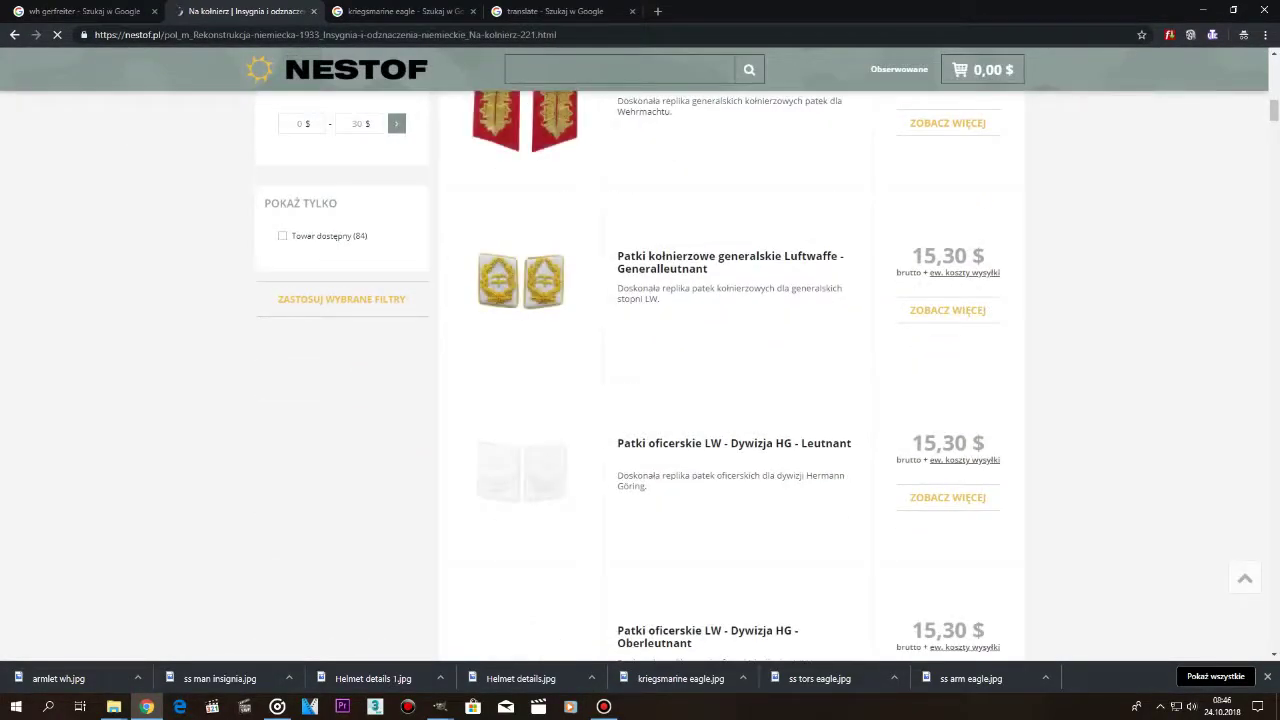
{"action": "scroll", "coordinate": [640, 400], "scroll_direction": "down", "scroll_amount": 2}
{"action": "scroll", "coordinate": [640, 400], "scroll_direction": "down", "scroll_amount": 3}
{"action": "scroll", "coordinate": [640, 400], "scroll_direction": "down", "scroll_amount": 4}
{"action": "scroll", "coordinate": [640, 400], "scroll_direction": "up", "scroll_amount": 3}
{"action": "scroll", "coordinate": [640, 400], "scroll_direction": "down", "scroll_amount": 6}
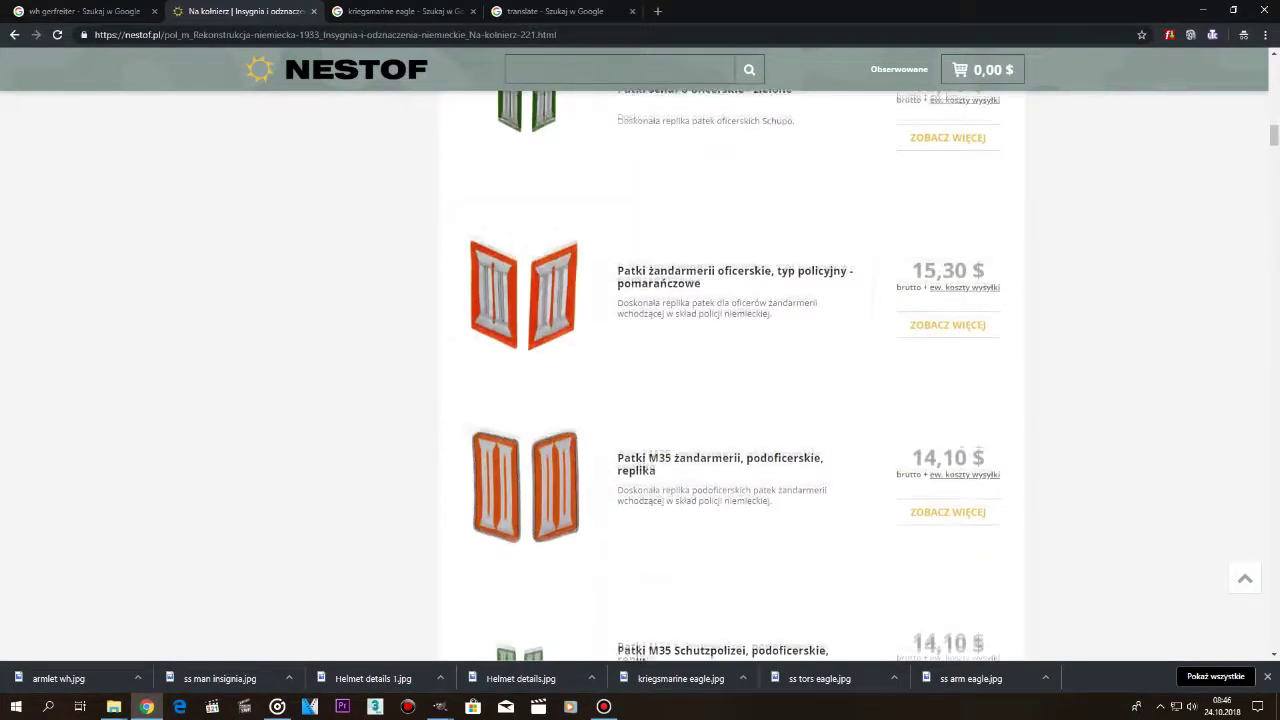
{"action": "scroll", "coordinate": [640, 400], "scroll_direction": "down", "scroll_amount": 2}
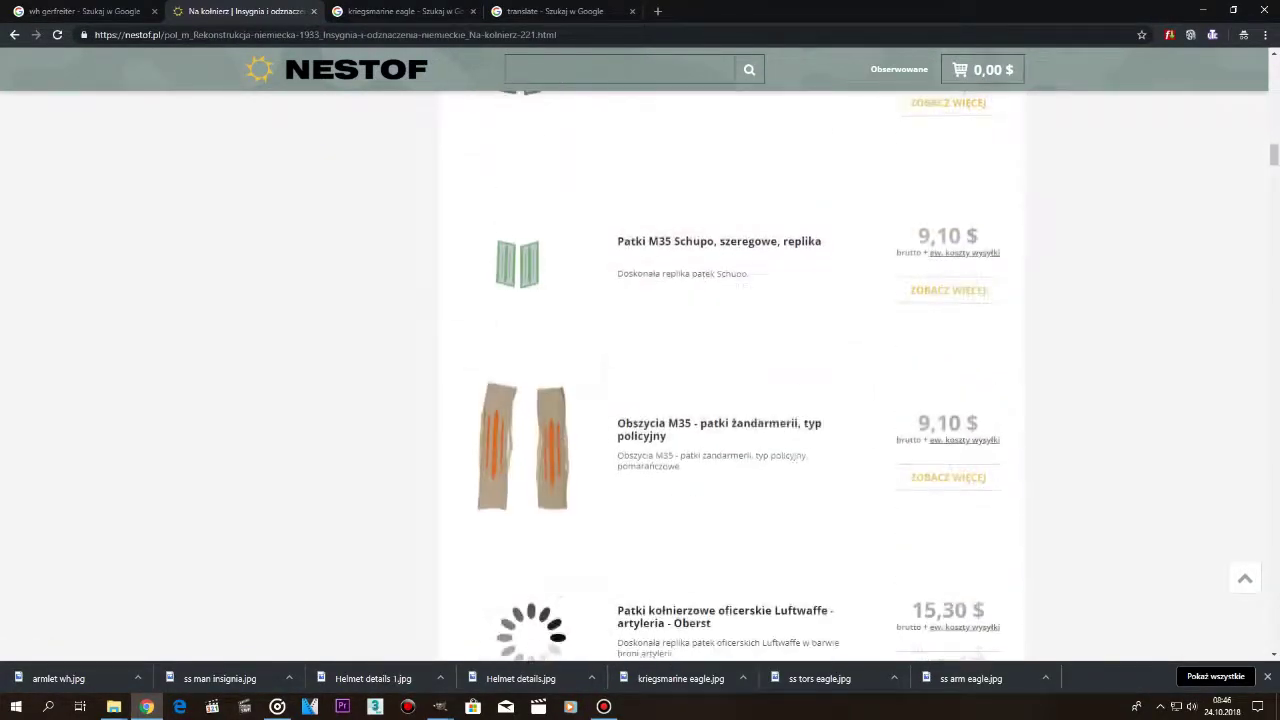
{"action": "scroll", "coordinate": [640, 400], "scroll_direction": "down", "scroll_amount": 2}
{"action": "scroll", "coordinate": [640, 400], "scroll_direction": "down", "scroll_amount": 5}
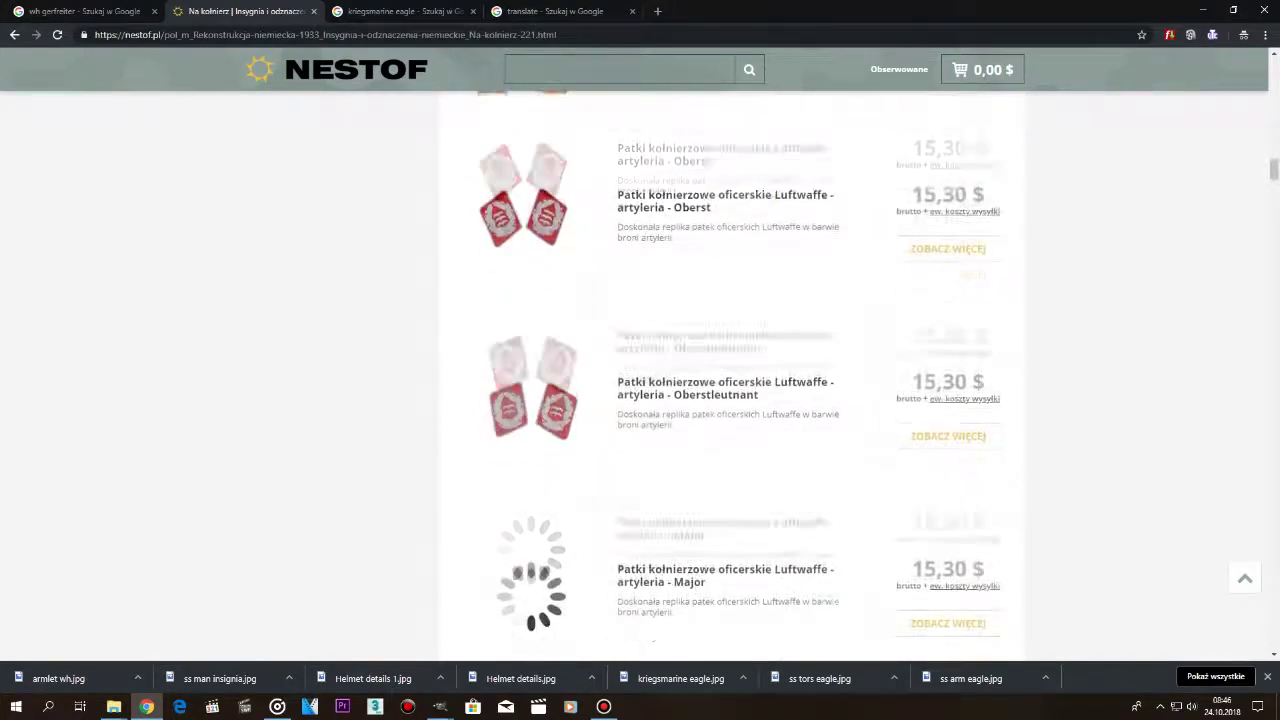
{"action": "scroll", "coordinate": [640, 400], "scroll_direction": "down", "scroll_amount": 1}
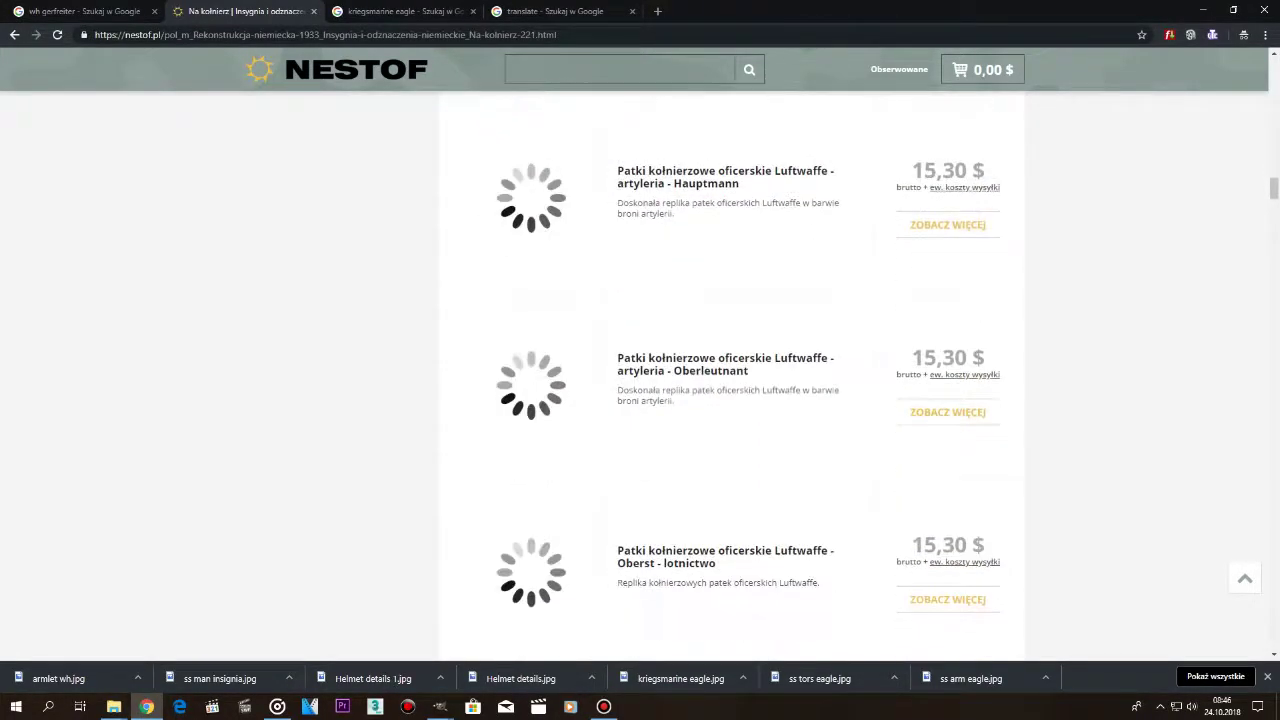
{"action": "scroll", "coordinate": [640, 400], "scroll_direction": "down", "scroll_amount": 9}
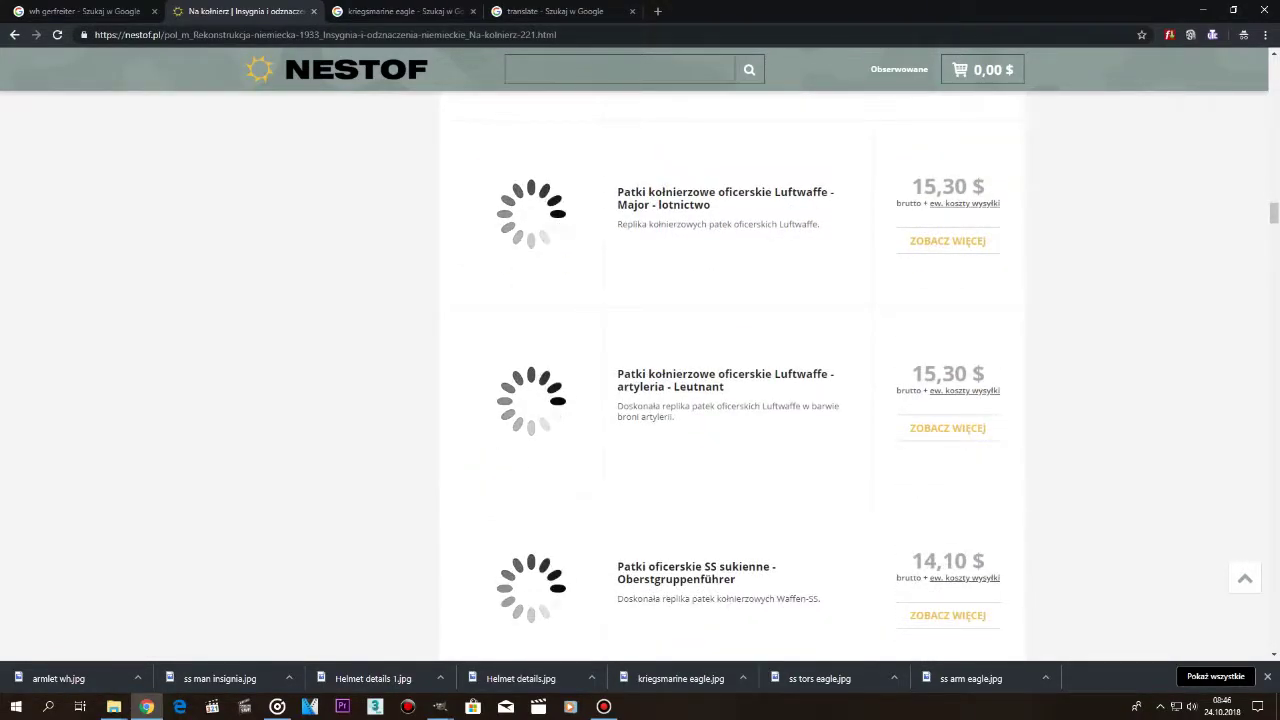
{"action": "scroll", "coordinate": [550, 368], "scroll_direction": "down", "scroll_amount": 6}
{"action": "scroll", "coordinate": [550, 368], "scroll_direction": "down", "scroll_amount": 7}
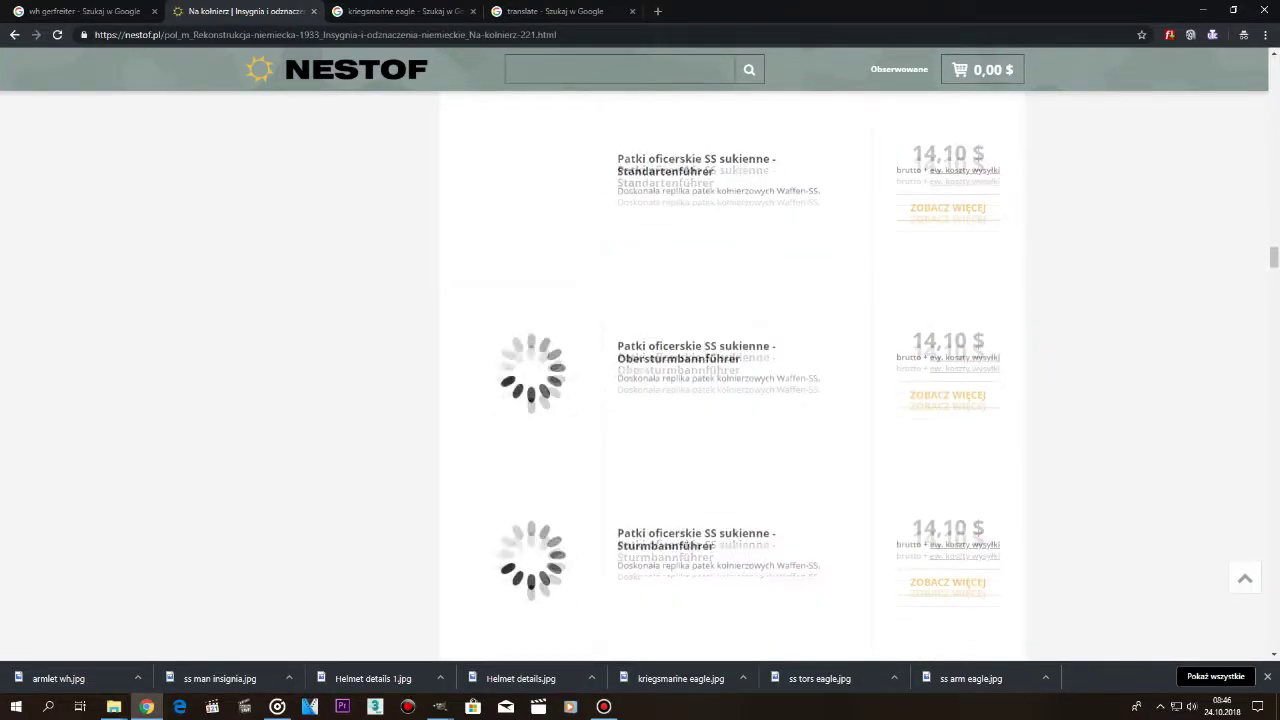
{"action": "scroll", "coordinate": [640, 380], "scroll_direction": "down", "scroll_amount": 2}
{"action": "scroll", "coordinate": [640, 380], "scroll_direction": "down", "scroll_amount": 7}
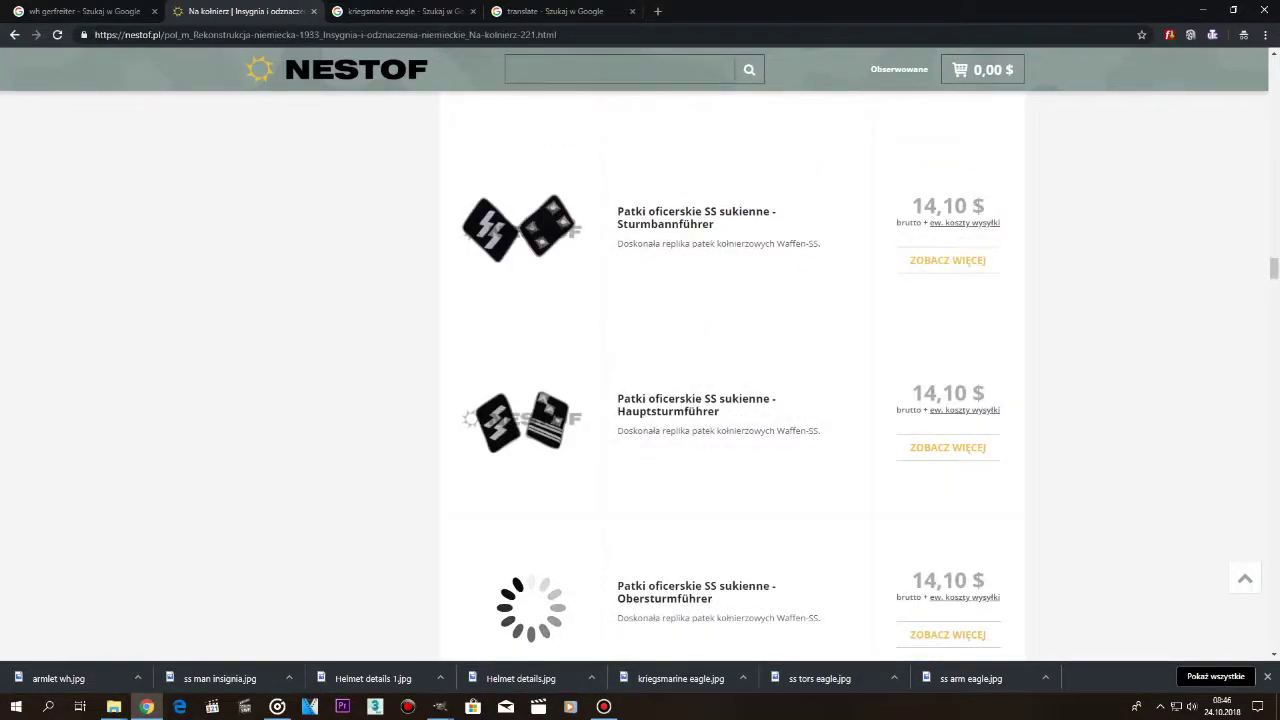
{"action": "scroll", "coordinate": [640, 380], "scroll_direction": "down", "scroll_amount": 8}
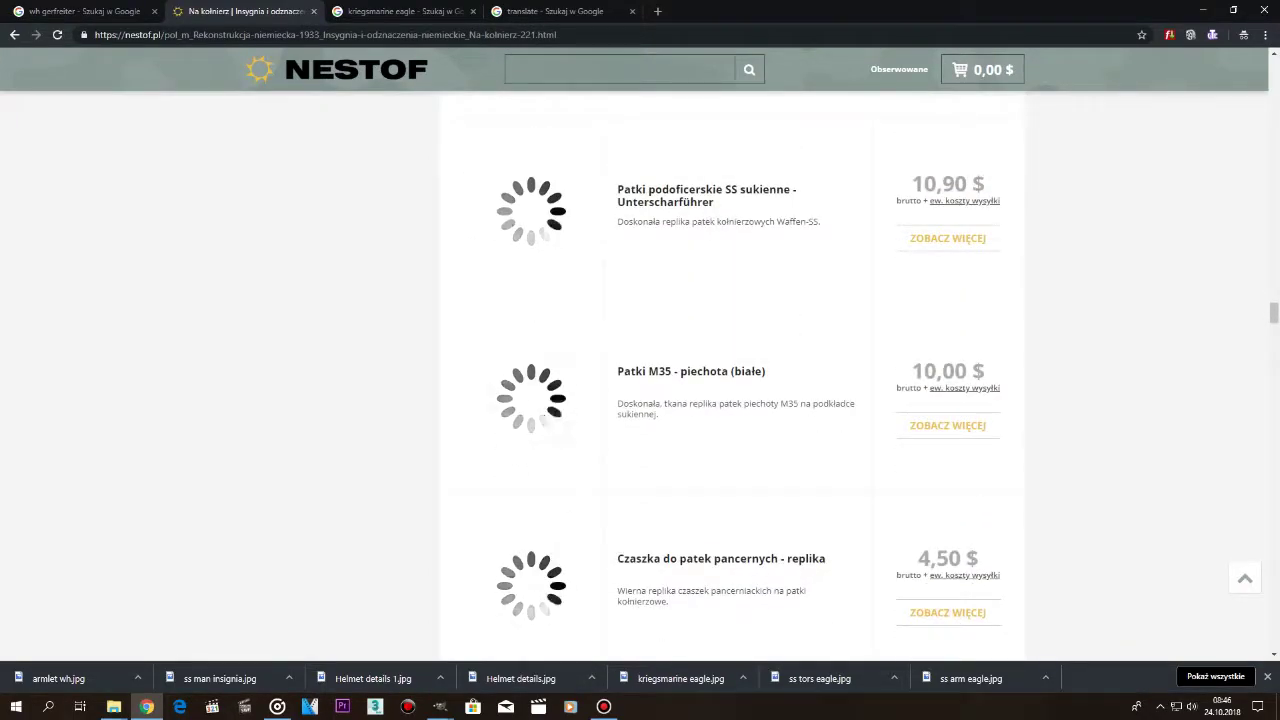
{"action": "scroll", "coordinate": [640, 380], "scroll_direction": "down", "scroll_amount": 2}
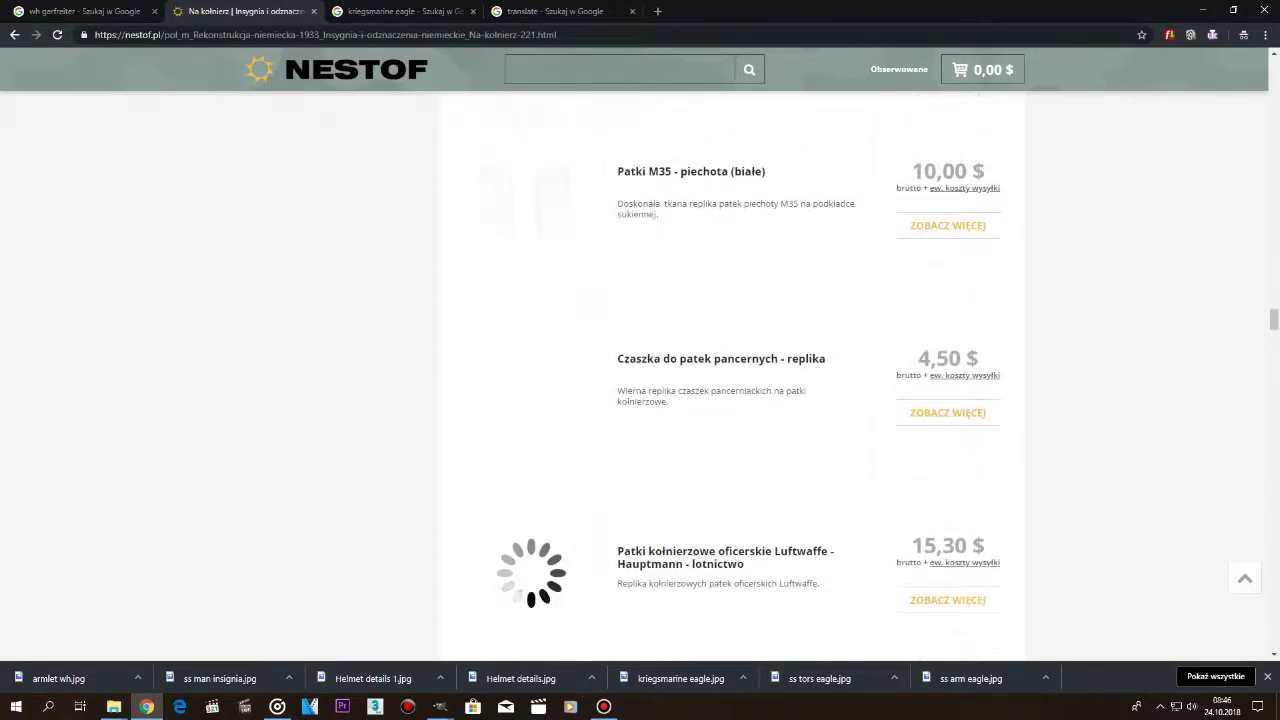
Open the Patki M35 - piechota (białe) product and save its enlarged photo as patches wh in the Obrazy folder.
{"action": "left_click", "coordinate": [692, 172]}
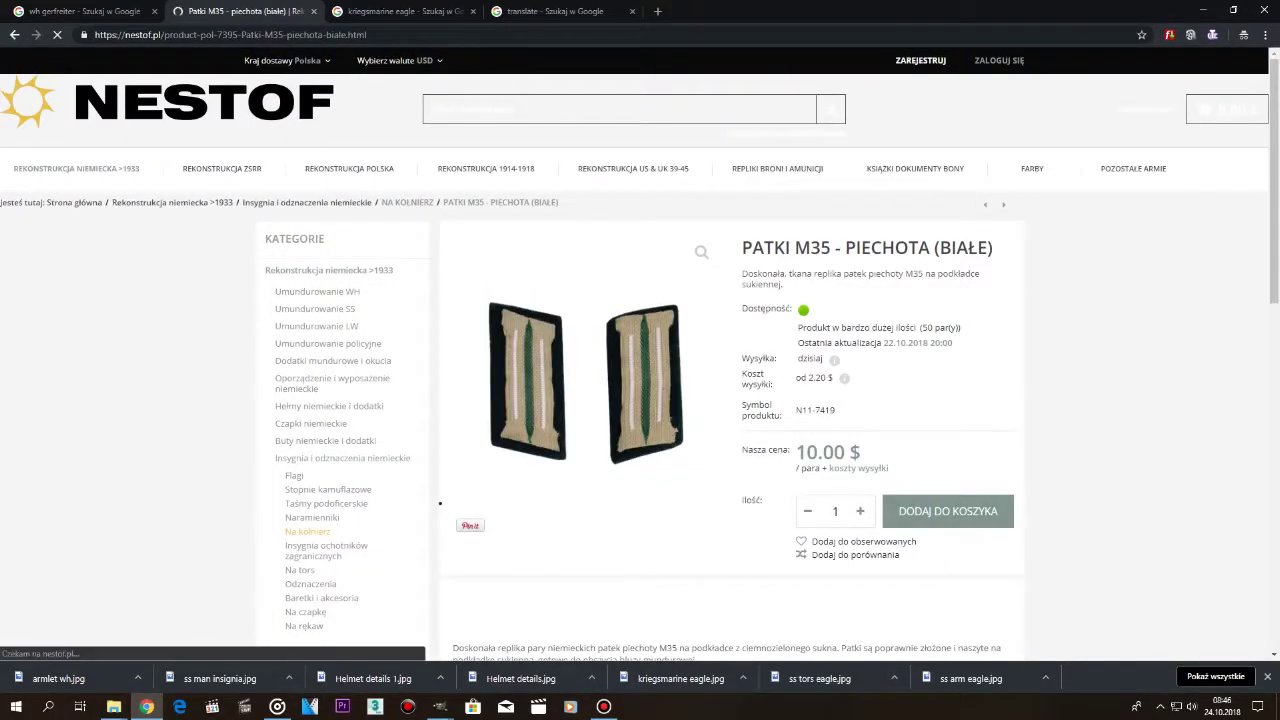
{"action": "left_click", "coordinate": [634, 354]}
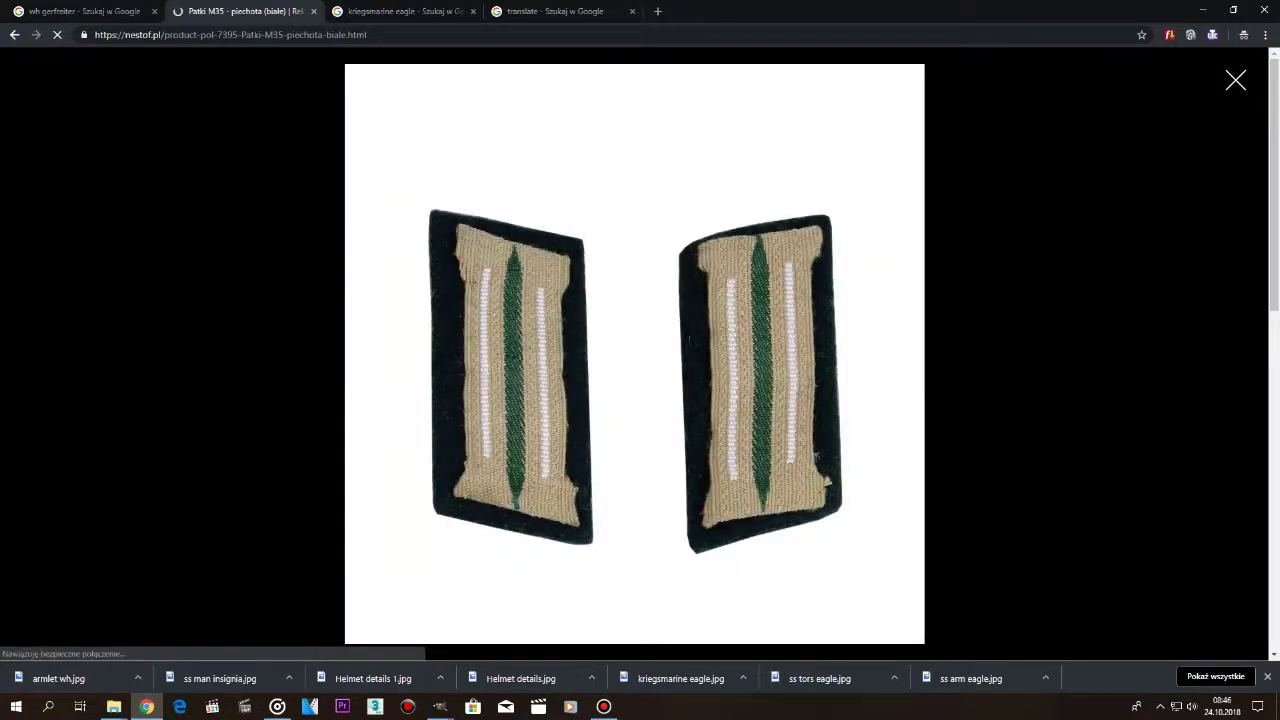
{"action": "right_click", "coordinate": [618, 338]}
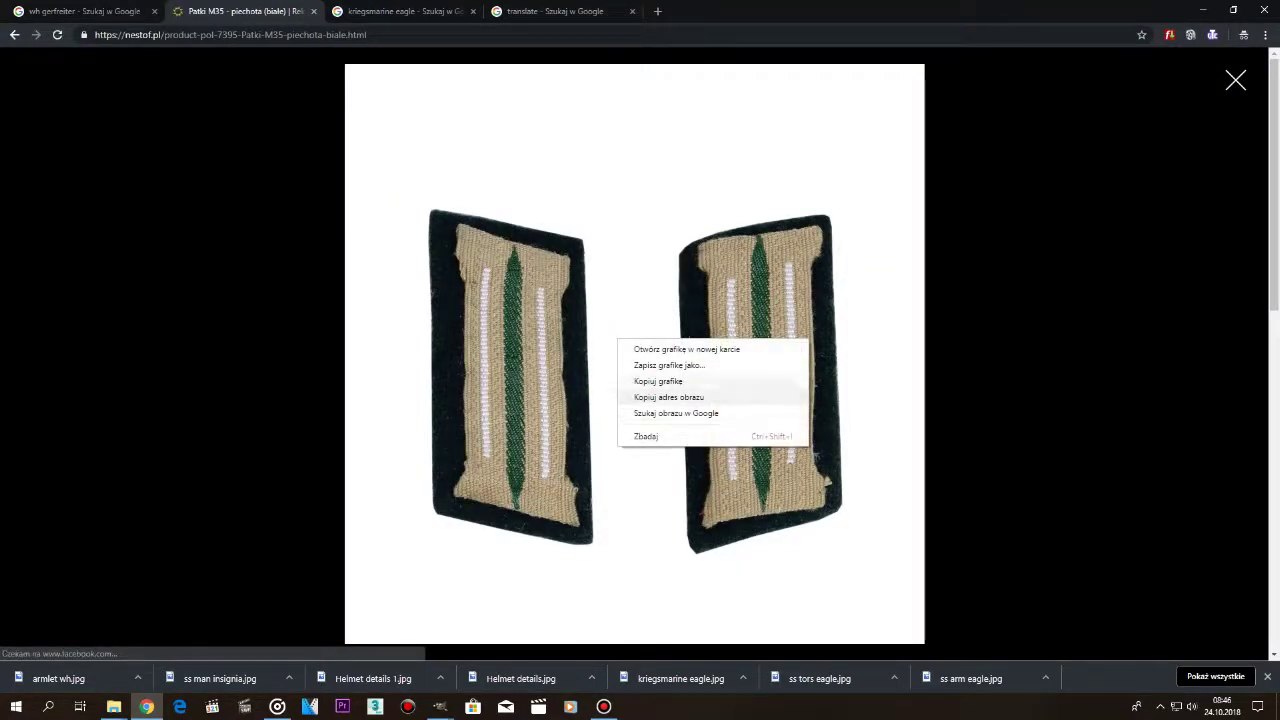
{"action": "left_click", "coordinate": [660, 366]}
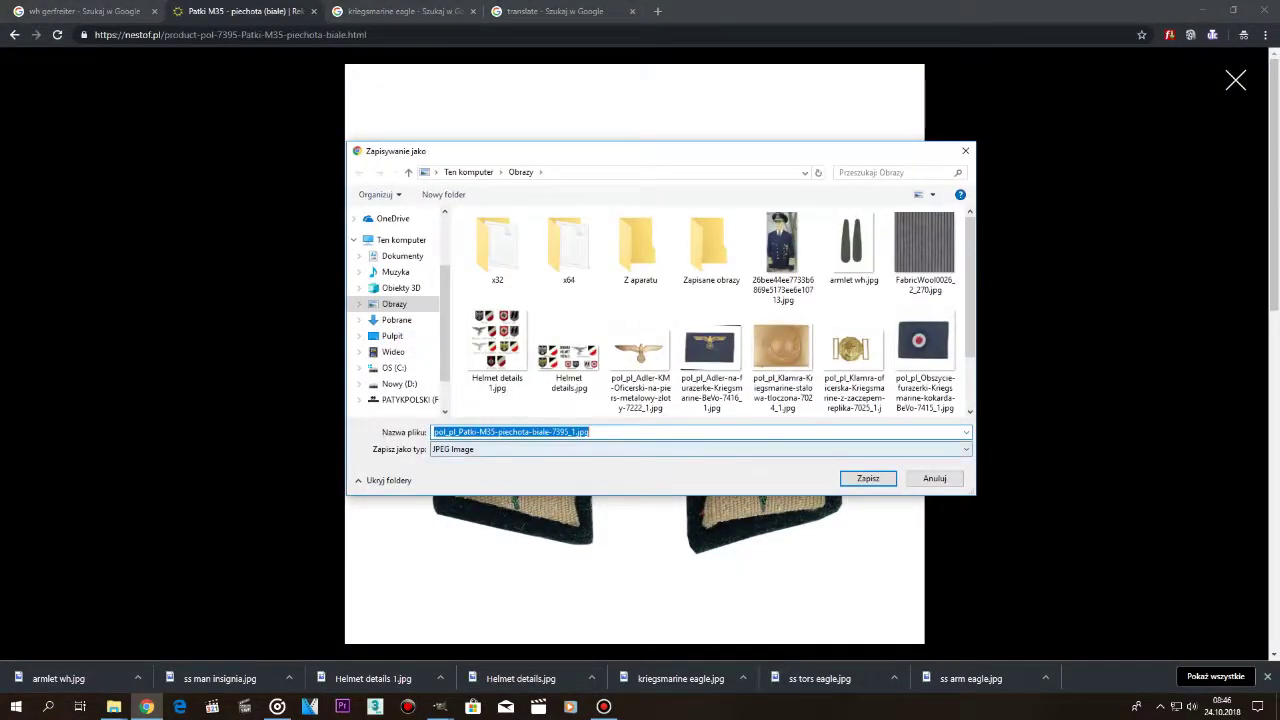
{"action": "type", "text": "patches wh"}
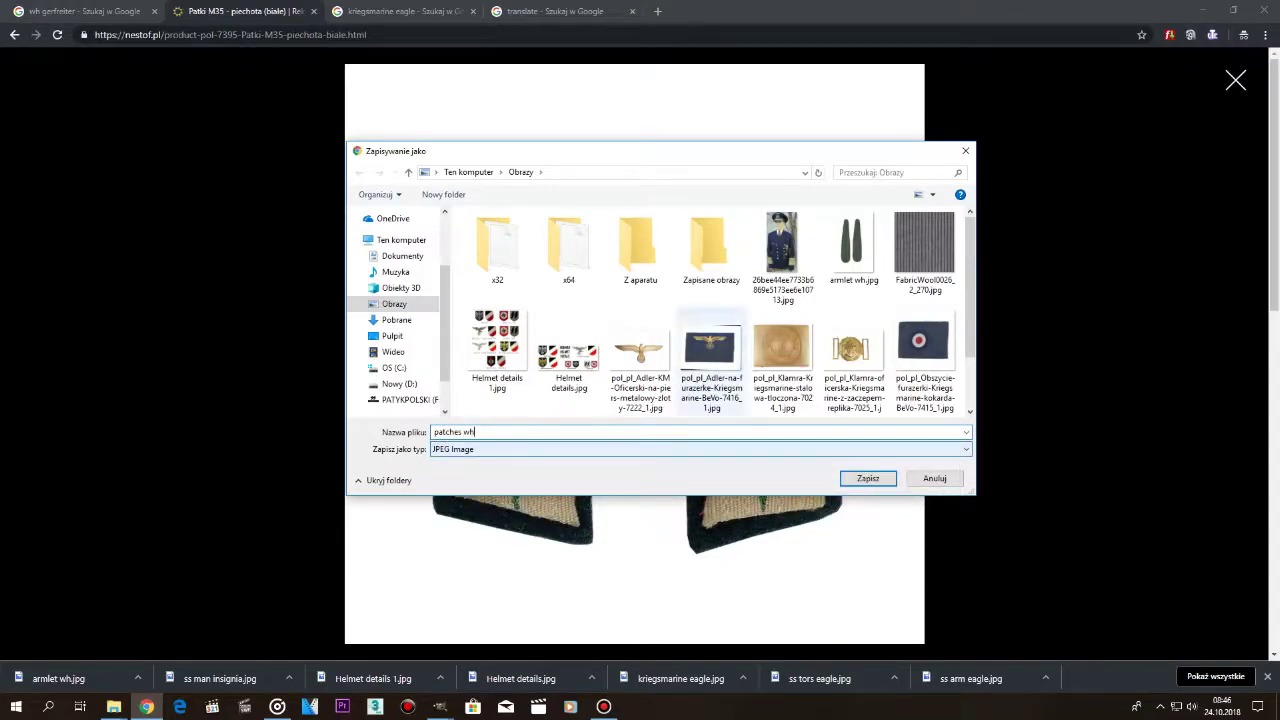
{"action": "scroll", "coordinate": [711, 360], "scroll_direction": "down", "scroll_amount": 2}
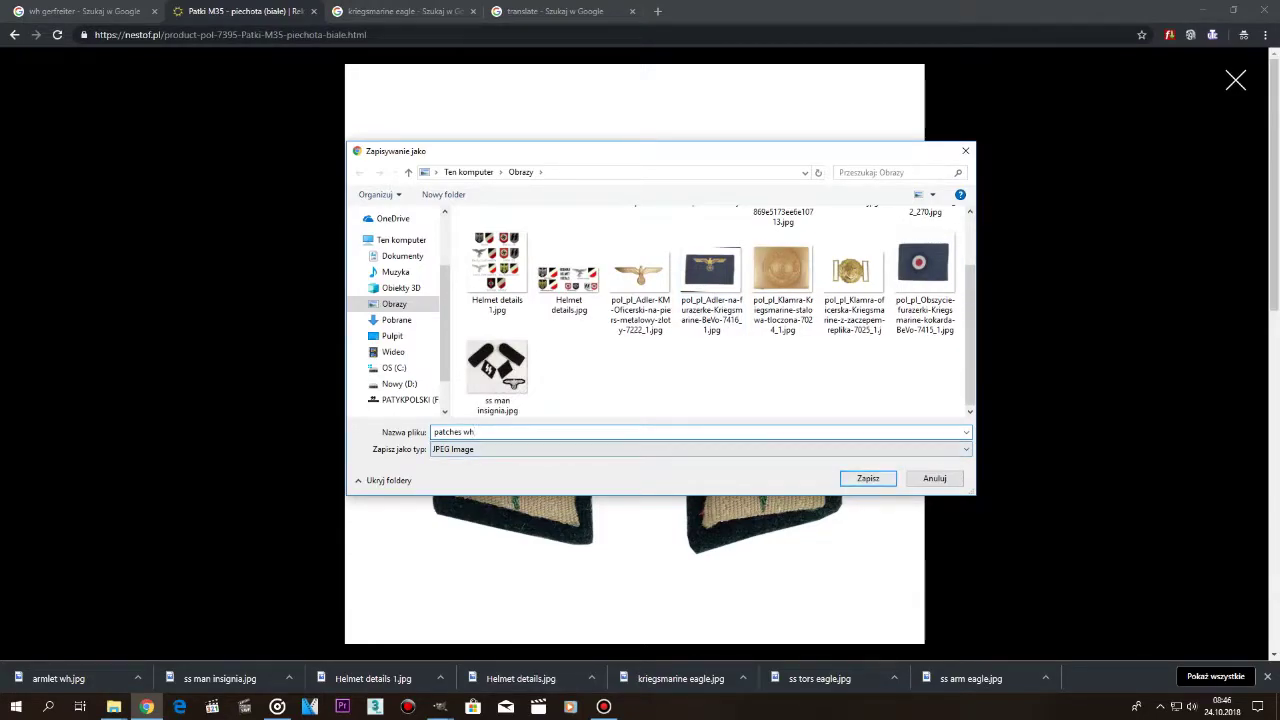
{"action": "key", "text": "Return"}
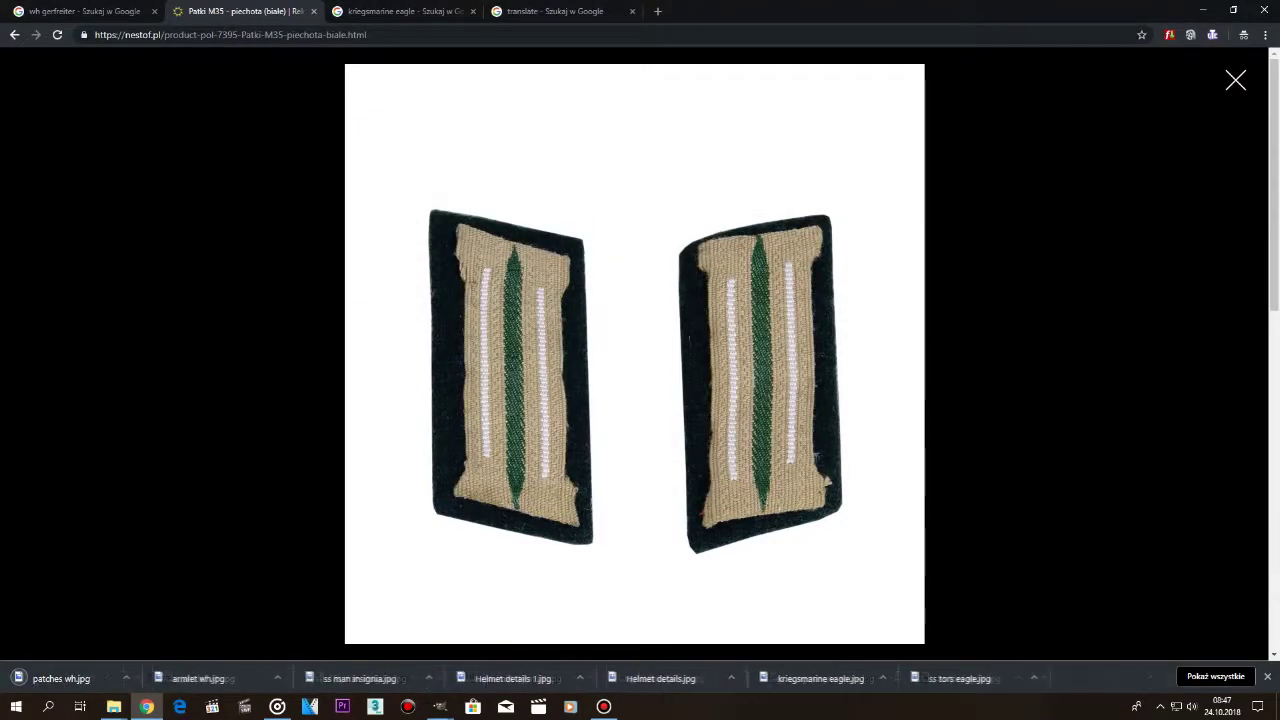
Copy the downloaded patches wh.jpg from the Obrazy folder into the All what you need folder.
{"action": "left_click", "coordinate": [138, 678]}
{"action": "left_click", "coordinate": [178, 630]}
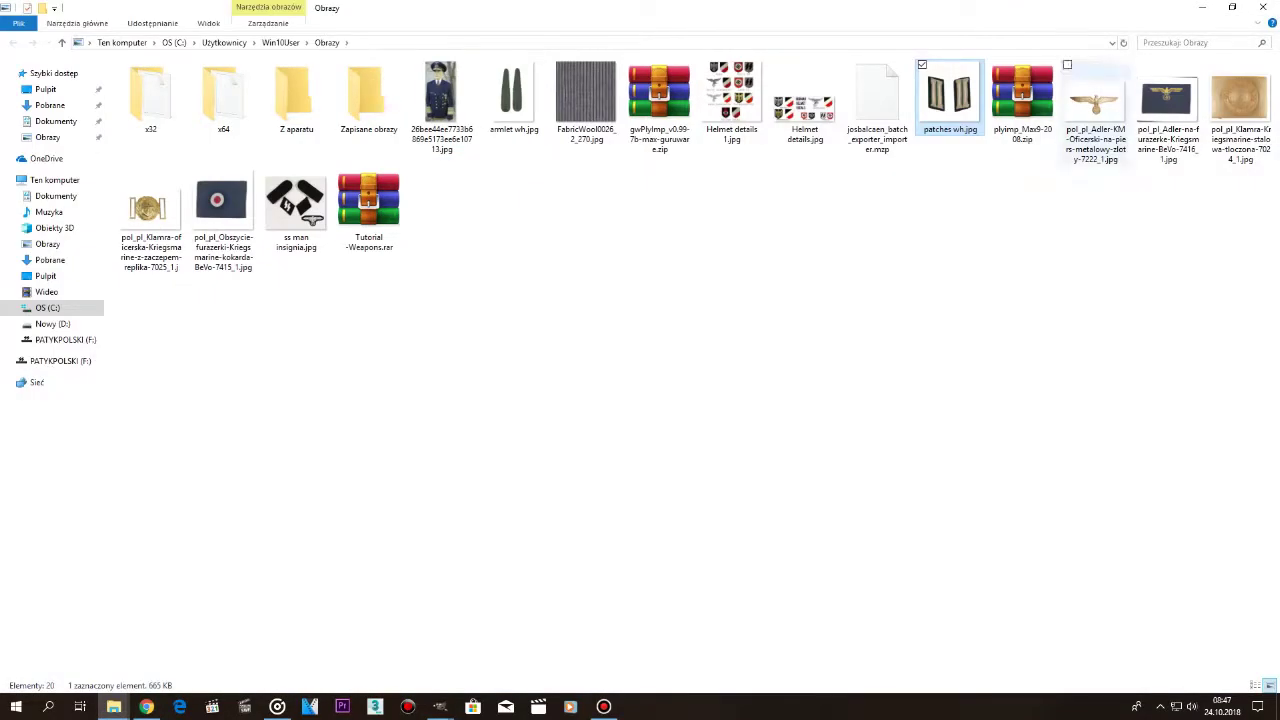
{"action": "right_click", "coordinate": [965, 103]}
{"action": "left_click", "coordinate": [1010, 474]}
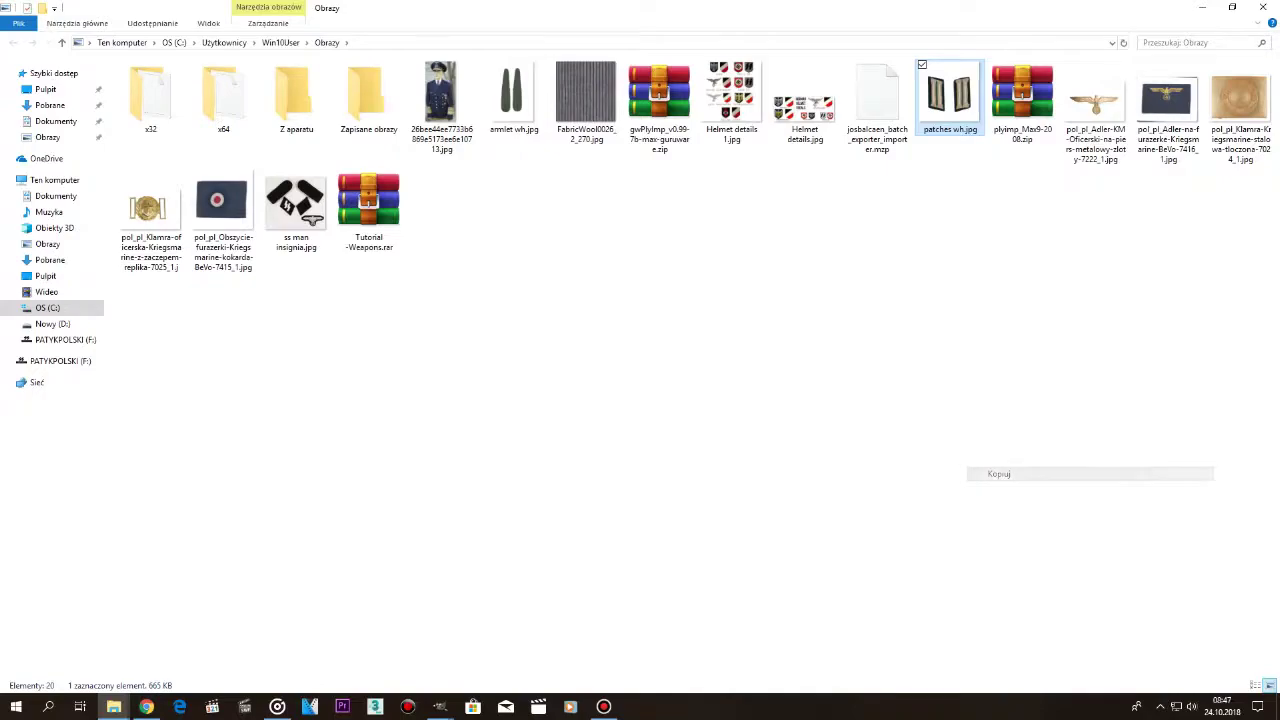
{"action": "left_click", "coordinate": [1202, 8]}
{"action": "left_click", "coordinate": [1202, 8]}
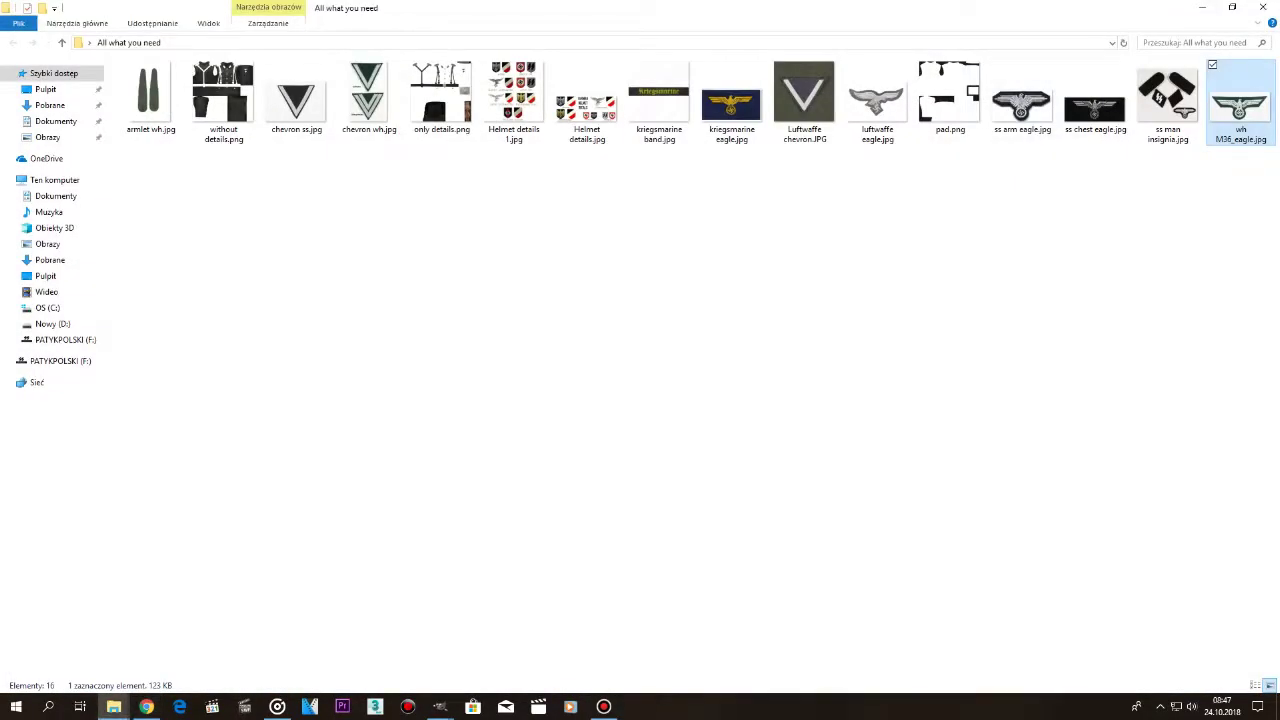
{"action": "right_click", "coordinate": [557, 297]}
{"action": "left_click", "coordinate": [717, 407]}
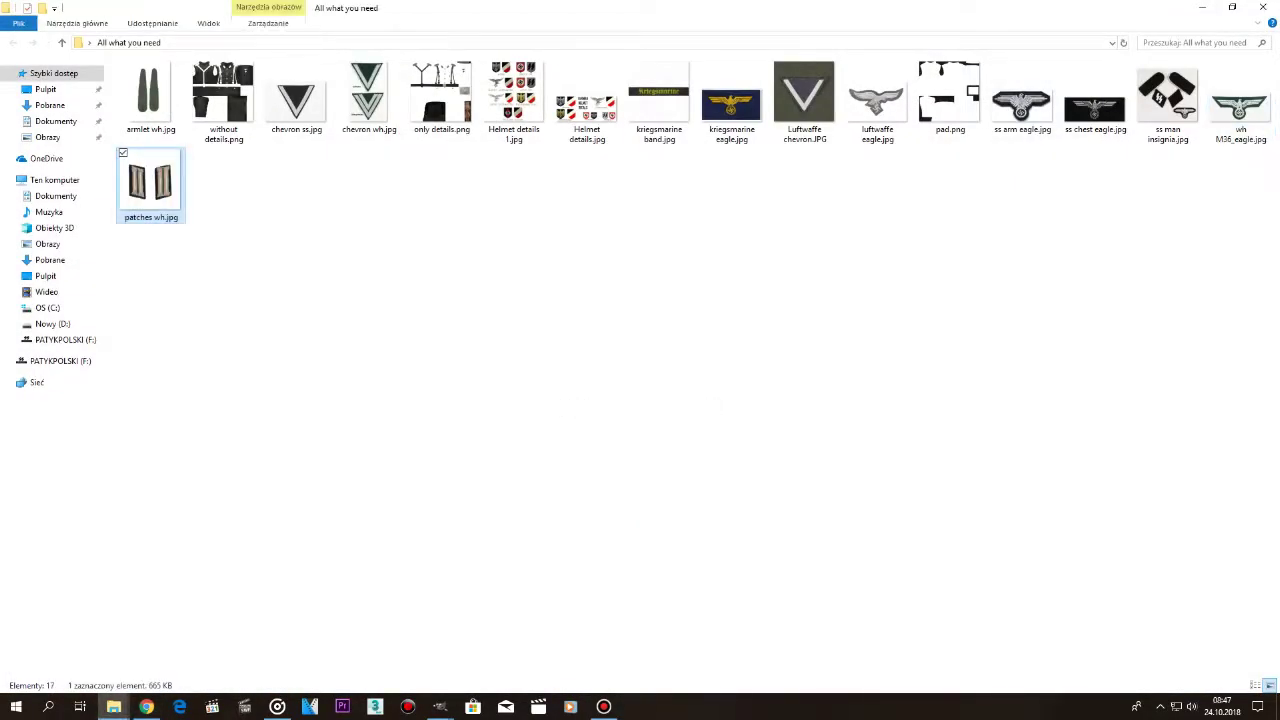
Open patches wh.jpg from the All what you need folder in GIMP and bring its image window forward.
{"action": "right_click", "coordinate": [168, 192]}
{"action": "key", "text": "Right"}
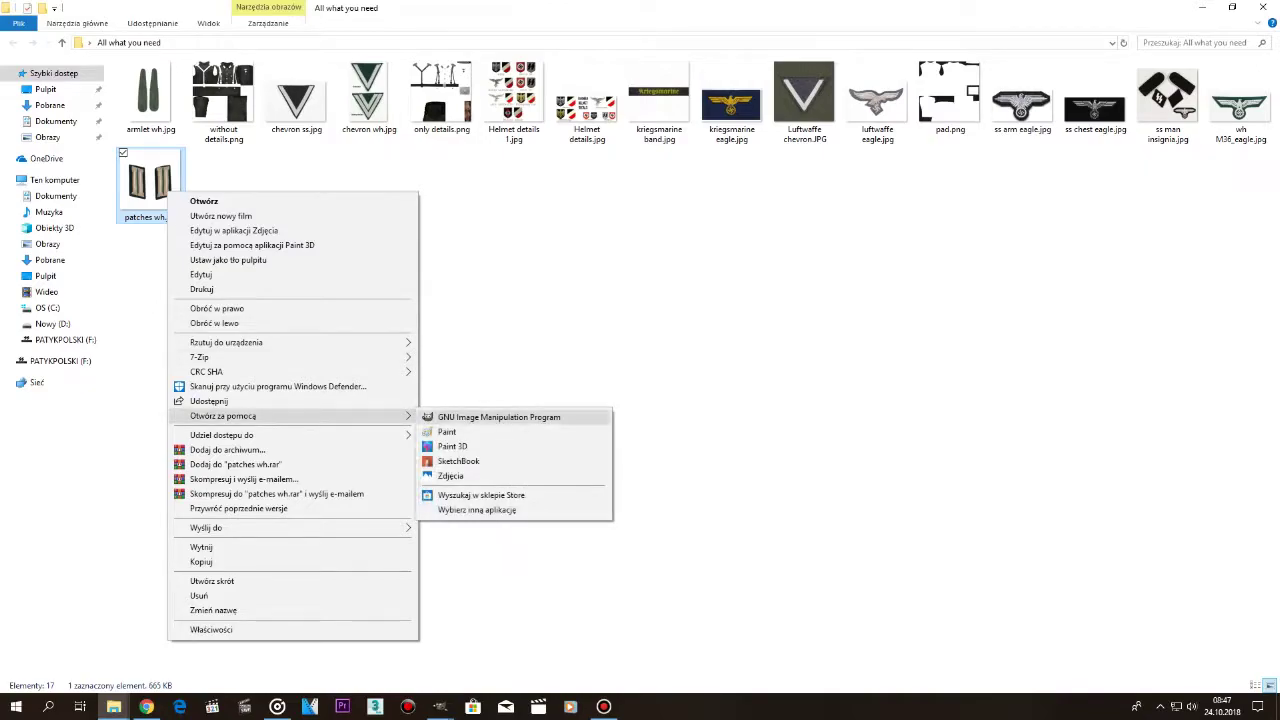
{"action": "key", "text": "Return"}
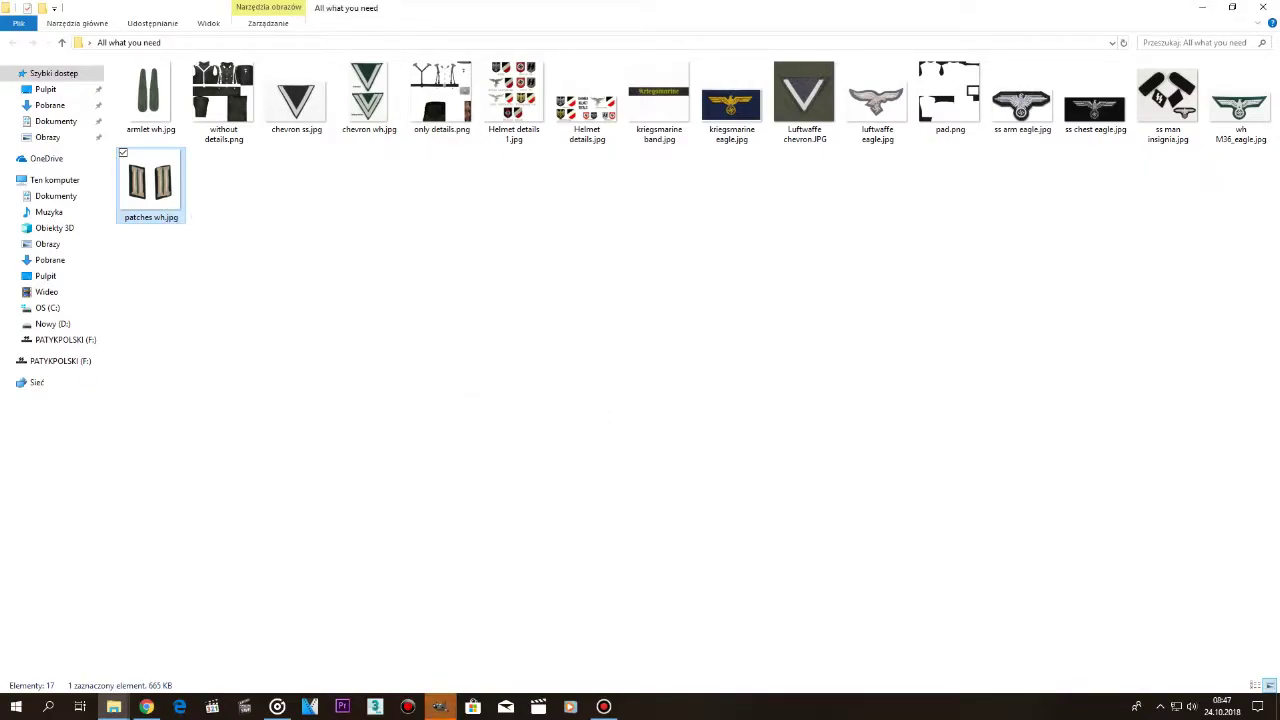
{"action": "left_click", "coordinate": [440, 707]}
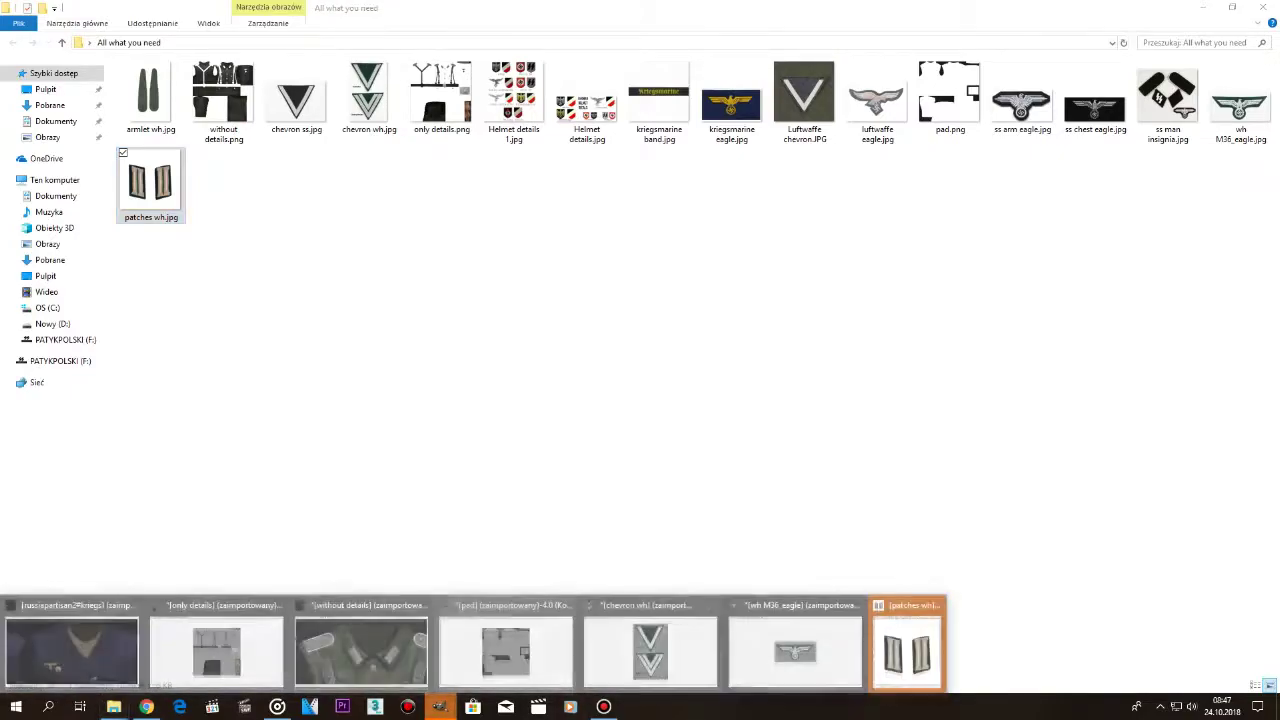
{"action": "left_click", "coordinate": [908, 648]}
{"action": "left_click", "coordinate": [440, 707]}
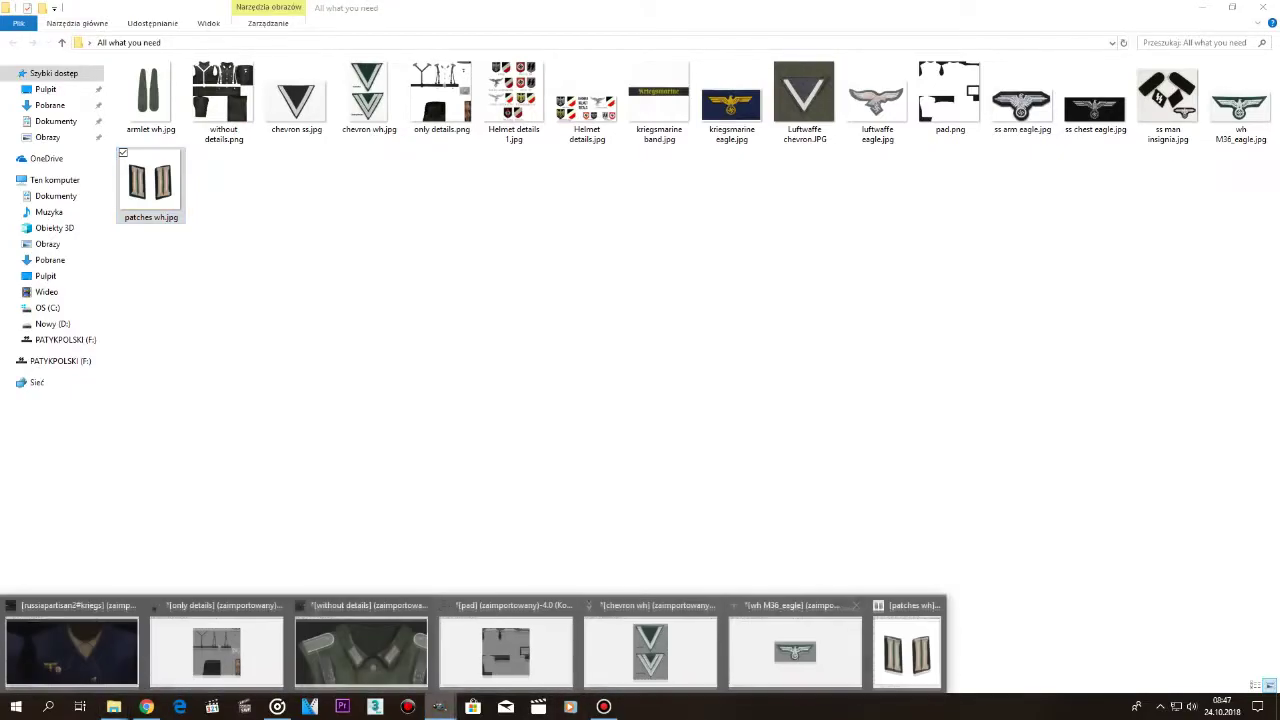
{"action": "left_click", "coordinate": [905, 655]}
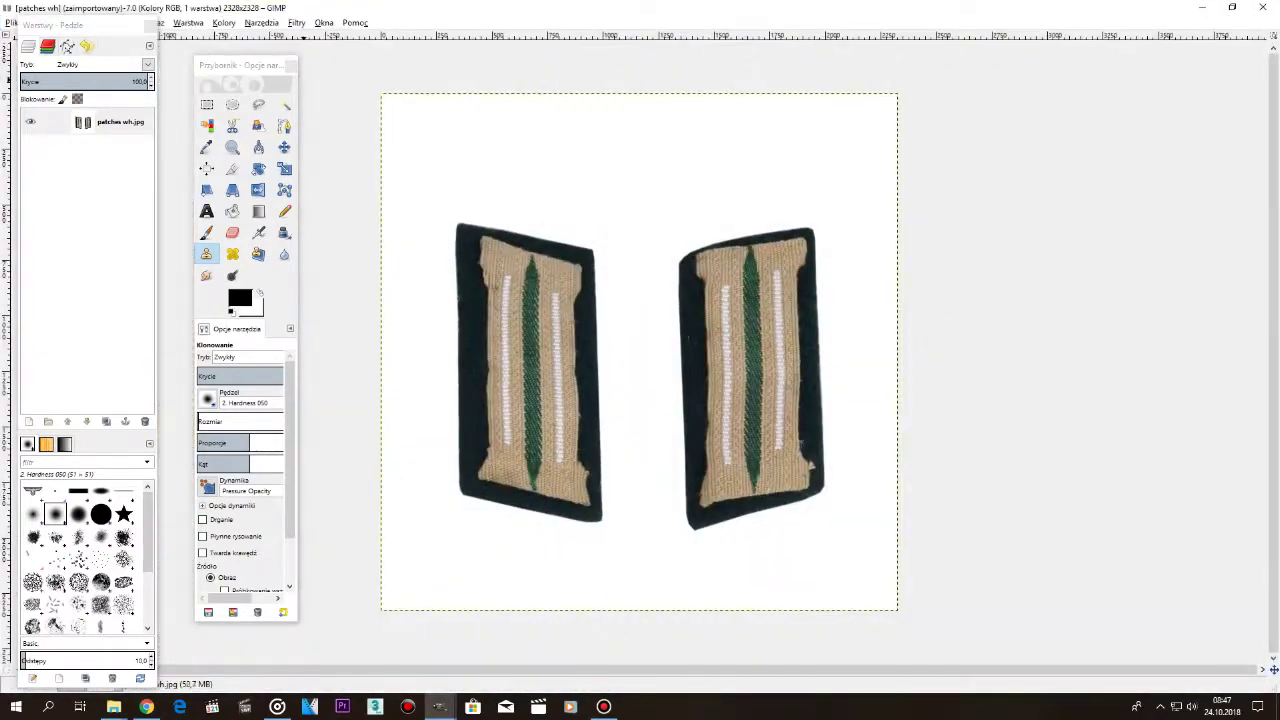
Fuzzy-select the white background around the collar patches, add an alpha channel to the layer, and delete the background.
{"action": "key", "text": "u"}
{"action": "left_click", "coordinate": [612, 192]}
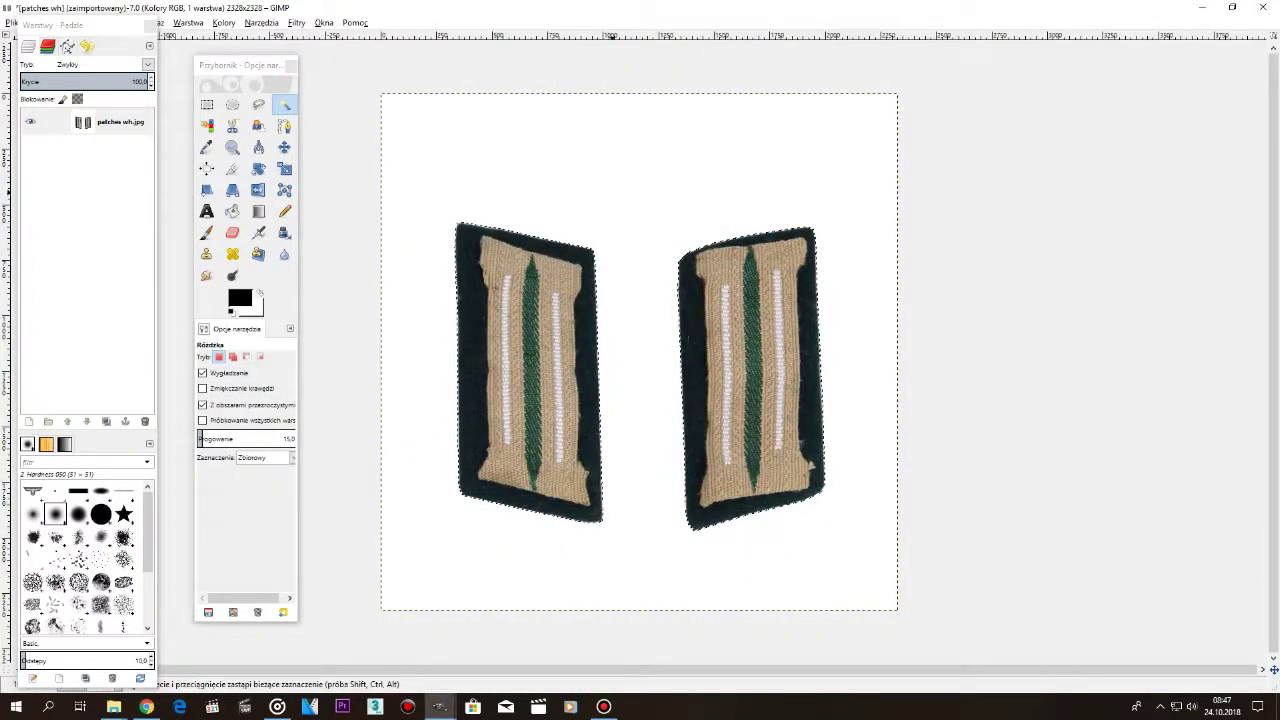
{"action": "right_click", "coordinate": [106, 122]}
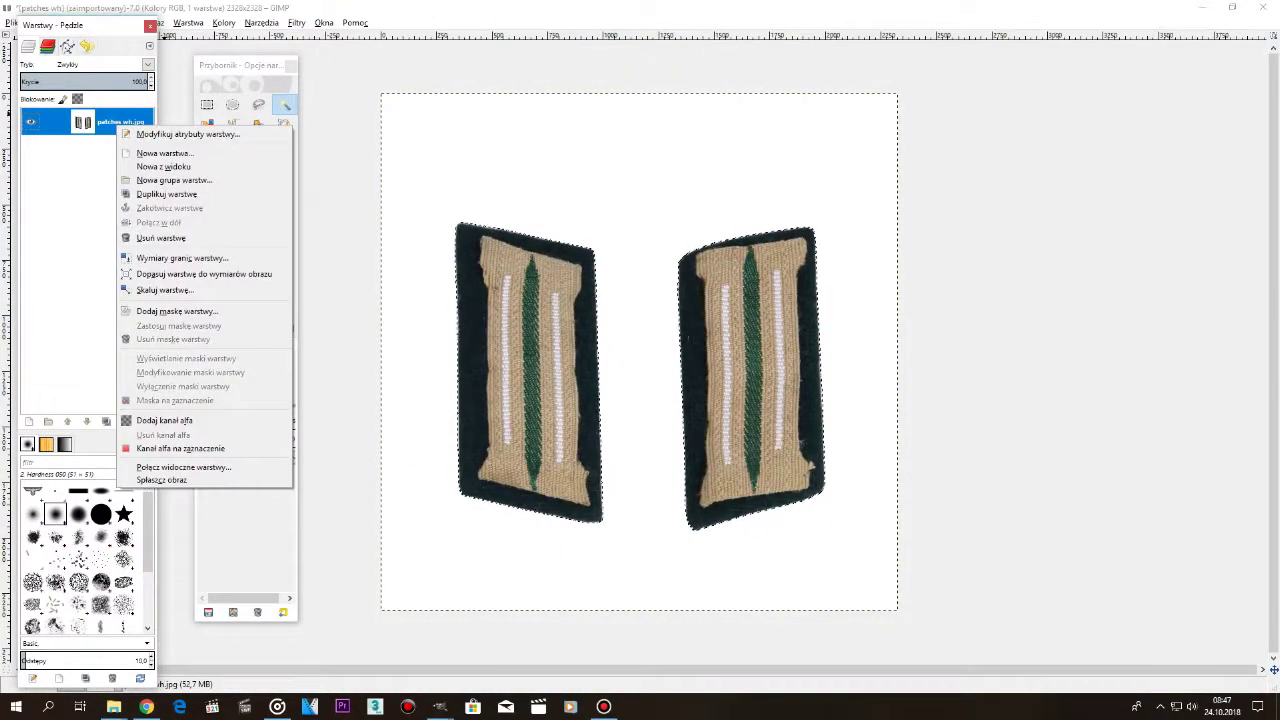
{"action": "left_click", "coordinate": [150, 420]}
{"action": "key", "text": "Delete"}
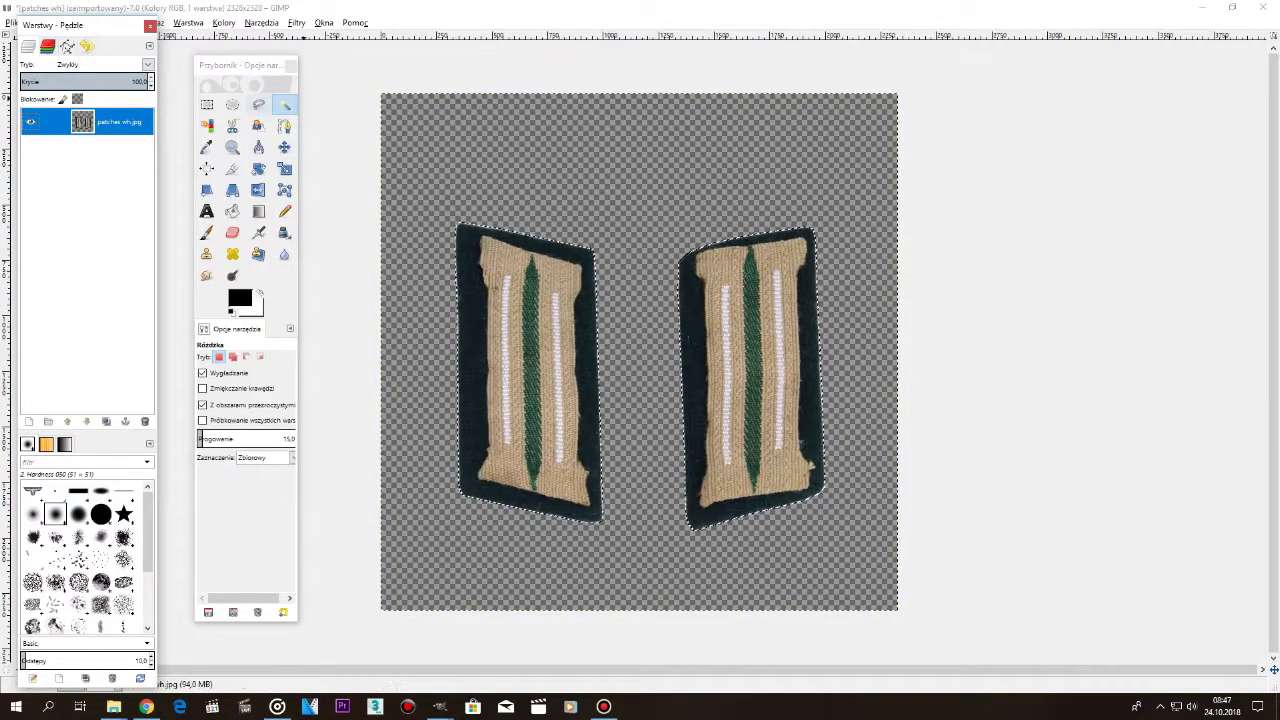
Replace the selection with a rectangle of about 822 × 1710 px around the left collar patch and copy it.
{"action": "left_click", "coordinate": [207, 105]}
{"action": "left_click", "coordinate": [525, 92]}
{"action": "left_click_drag", "start_coordinate": [442, 188], "coordinate": [625, 568]}
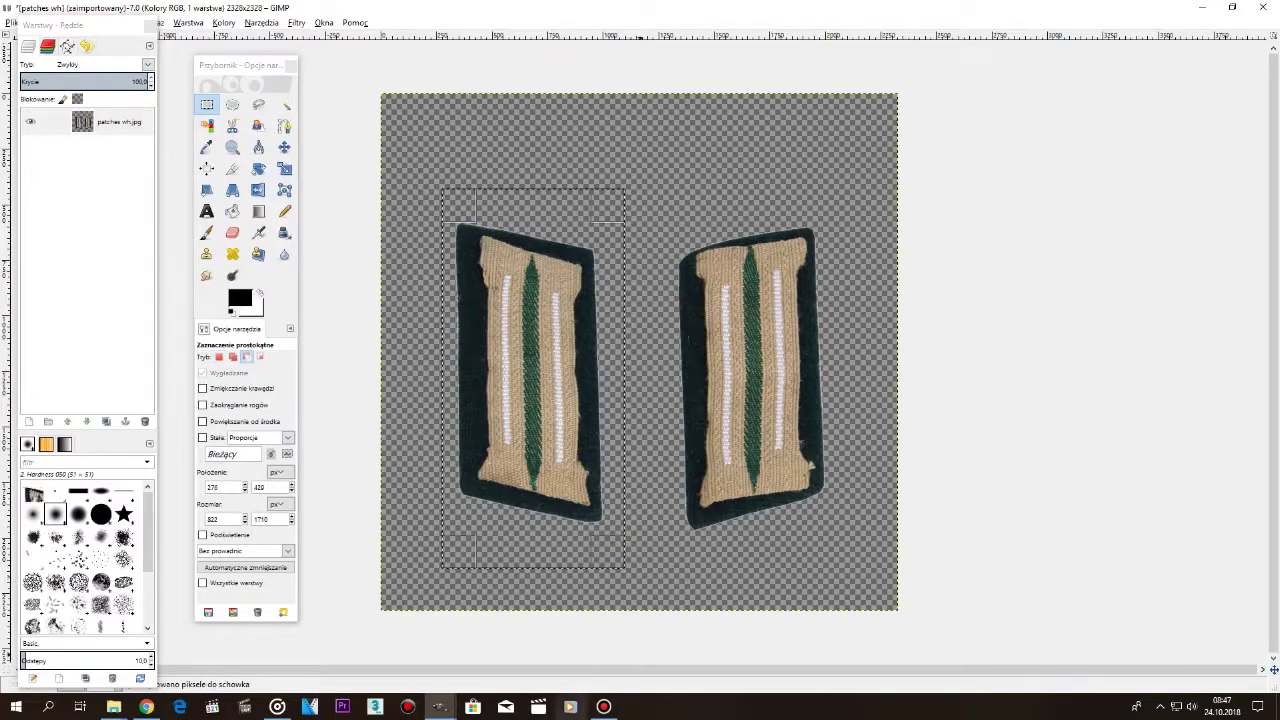
In the without details image, lasso both old collar patches on the details layer, leaving out the tunic button, and delete them.
{"action": "mouse_move", "coordinate": [439, 706]}
{"action": "left_click", "coordinate": [361, 650]}
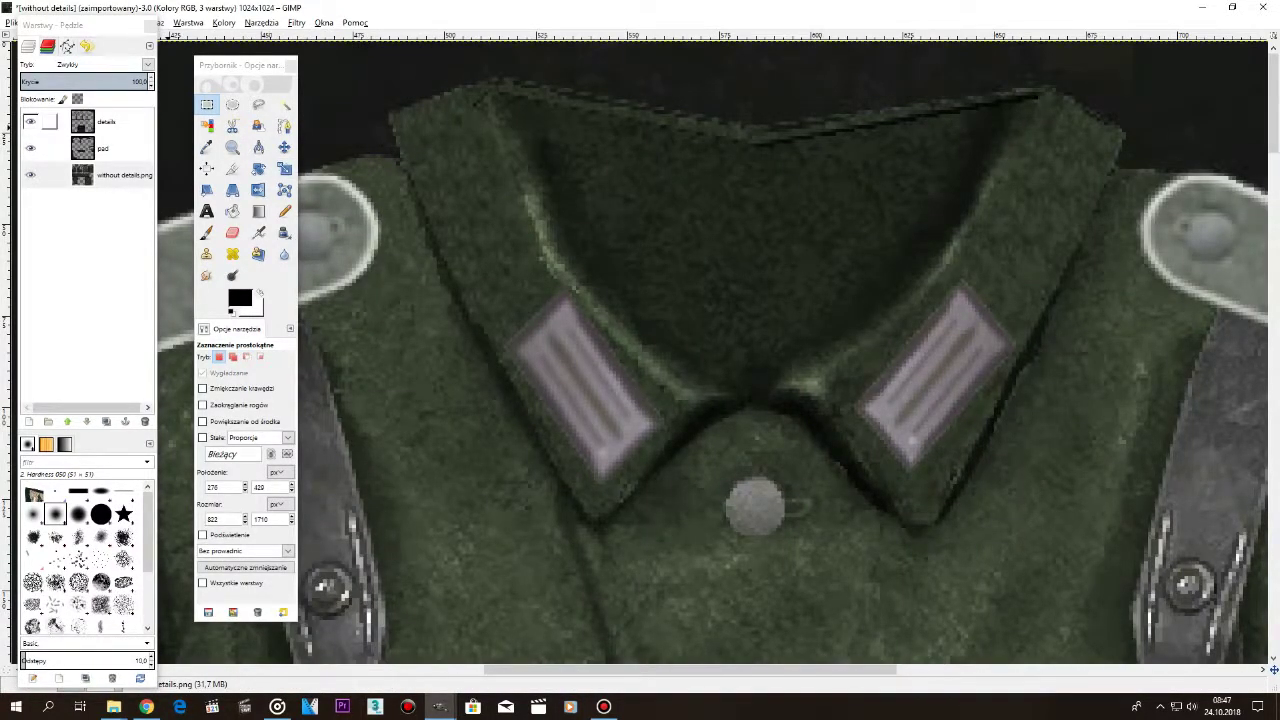
{"action": "left_click", "coordinate": [106, 122]}
{"action": "left_click", "coordinate": [259, 105]}
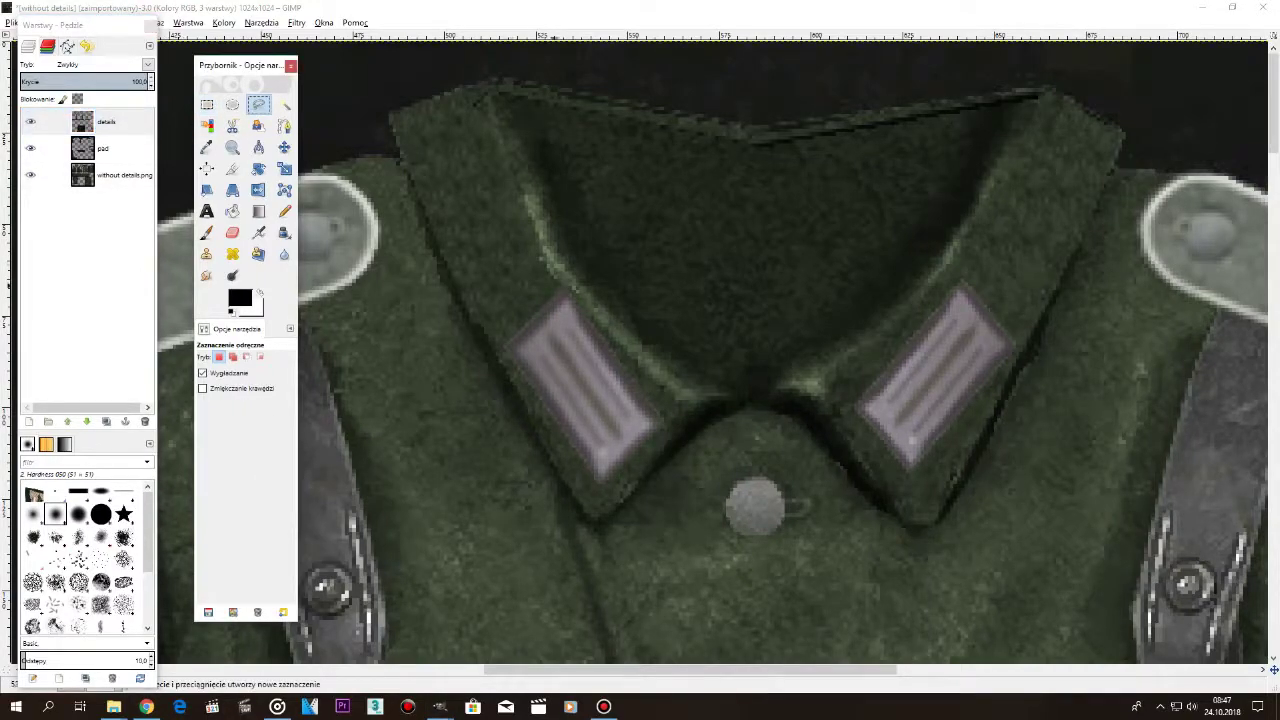
{"action": "left_click", "coordinate": [554, 274]}
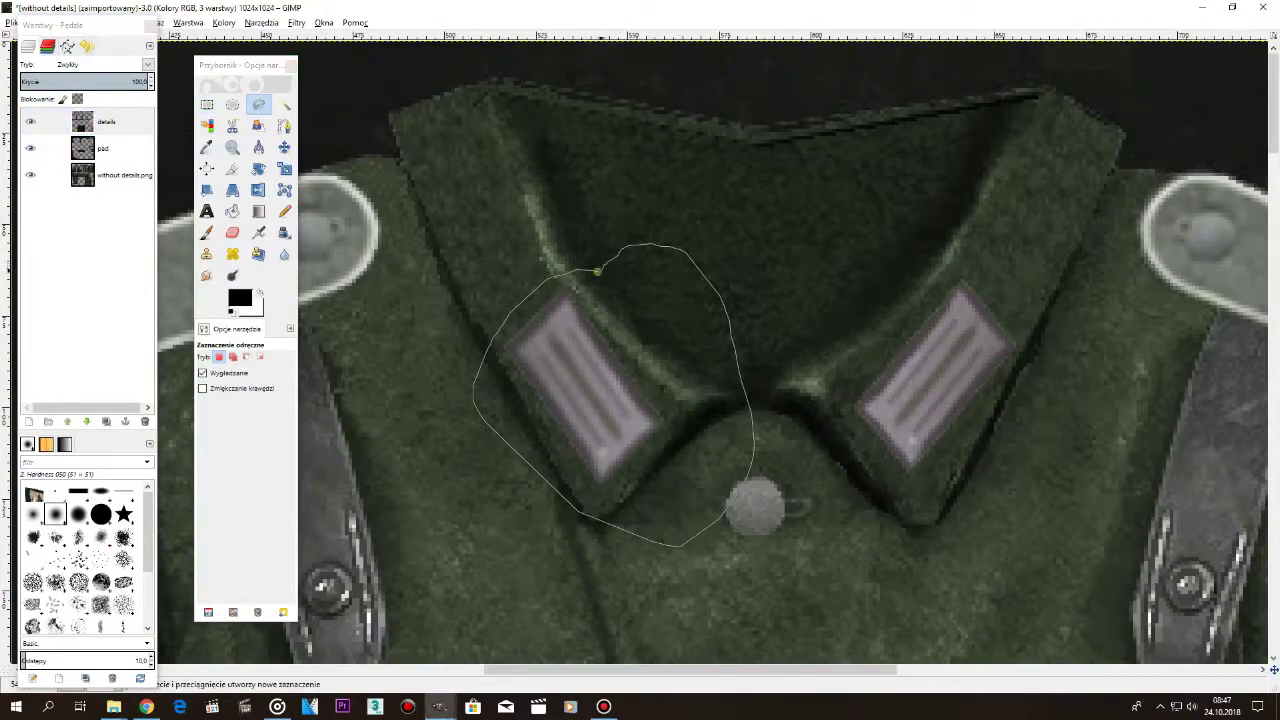
{"action": "left_click_drag", "start_coordinate": [598, 271], "coordinate": [597, 271]}
{"action": "left_click_drag", "start_coordinate": [749, 468], "coordinate": [735, 538]}
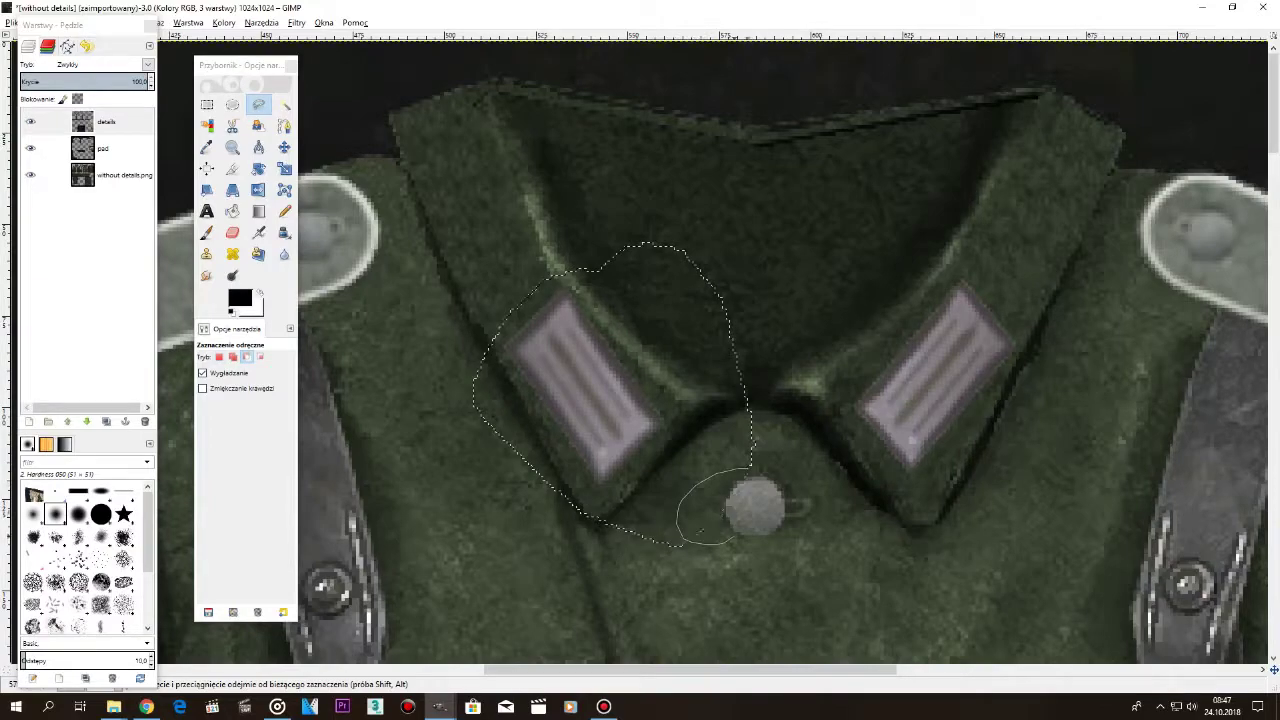
{"action": "left_click_drag", "start_coordinate": [745, 474], "coordinate": [750, 466]}
{"action": "key", "text": "Return"}
{"action": "left_click_drag", "start_coordinate": [984, 257], "coordinate": [845, 448]}
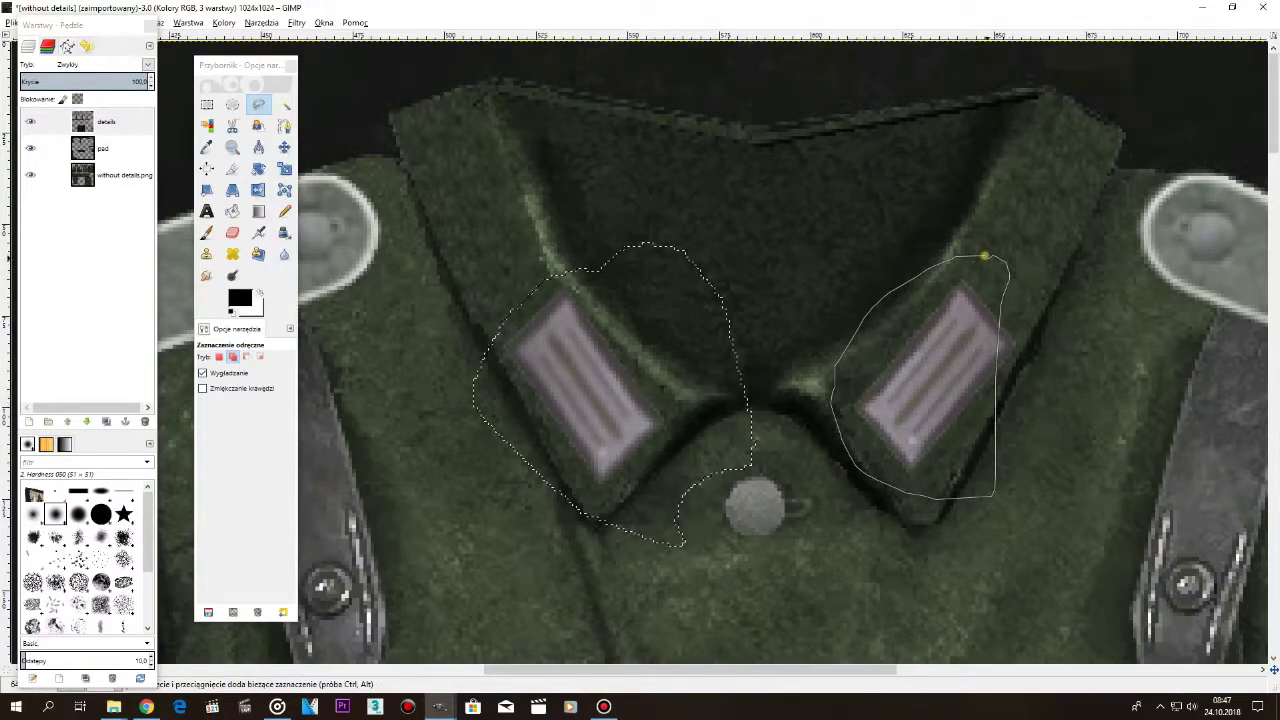
{"action": "key", "text": "Return"}
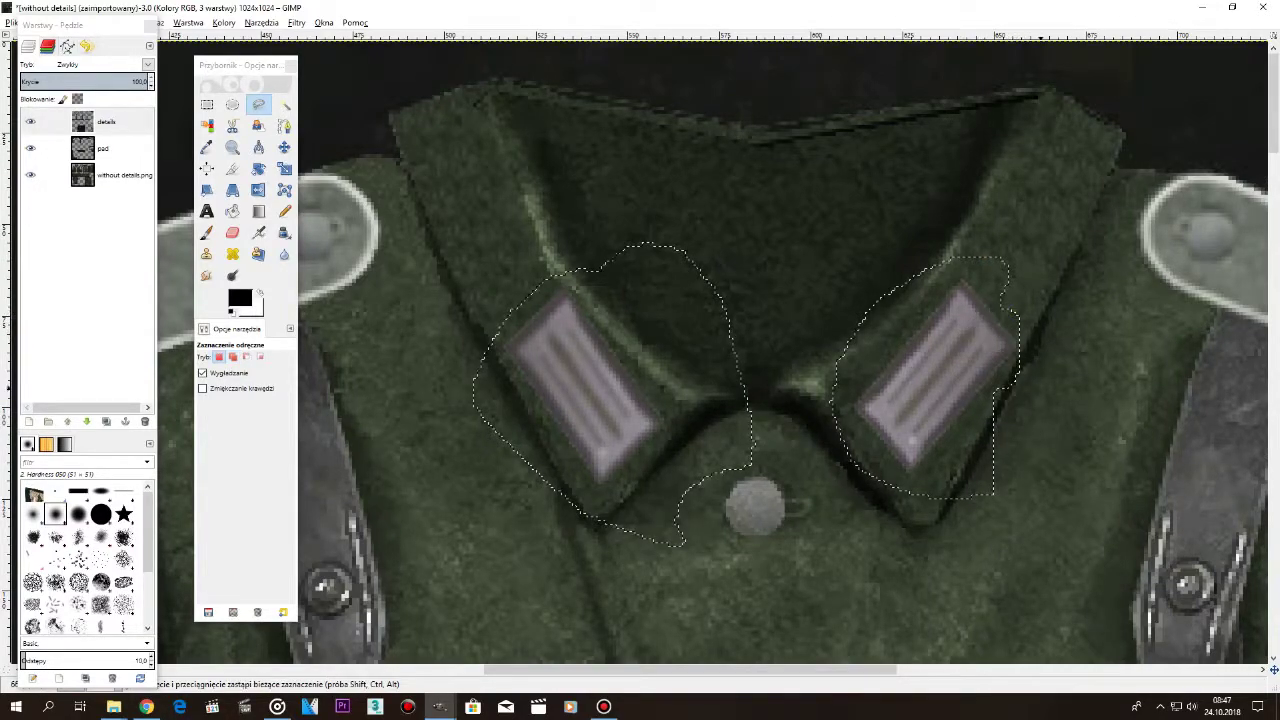
{"action": "key", "text": "Delete"}
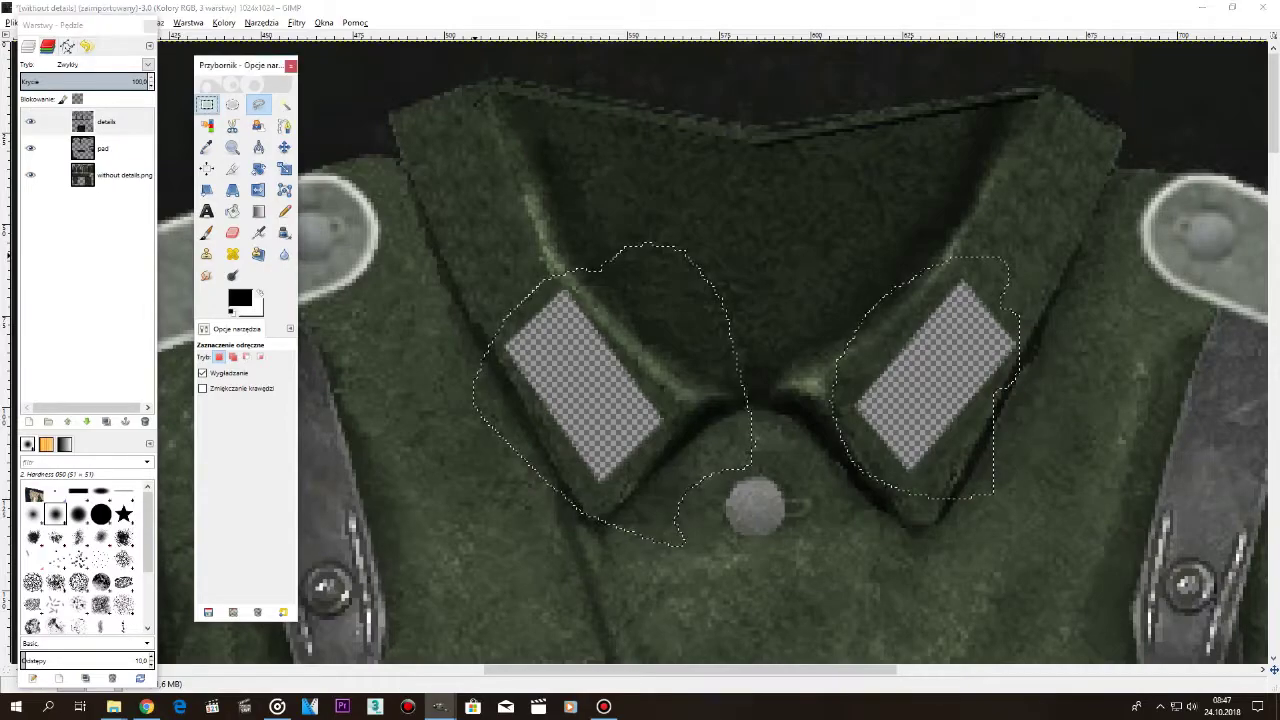
Clear the selection, paste the copied collar patch and scale it down to about 56 × 84 px.
{"action": "key", "text": "ctrl+shift+a"}
{"action": "key", "text": "r"}
{"action": "key", "text": "ctrl+v"}
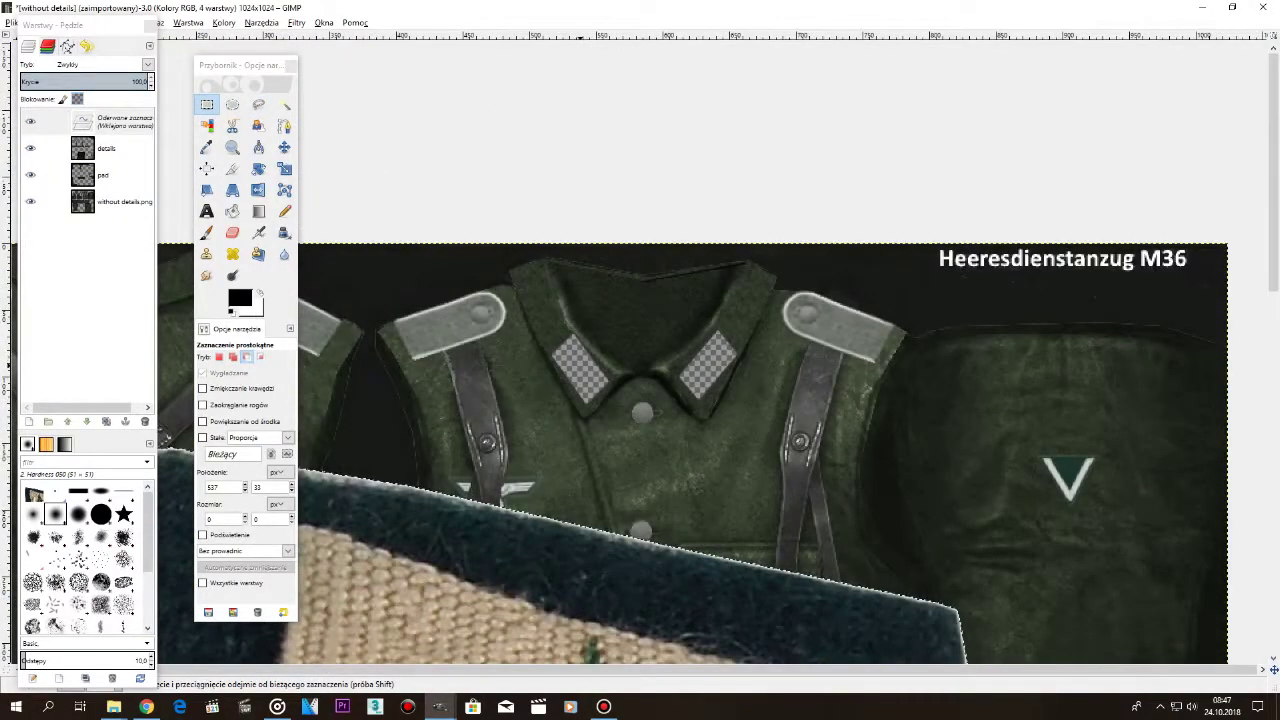
{"action": "scroll", "coordinate": [665, 366], "scroll_direction": "down", "scroll_amount": 3}
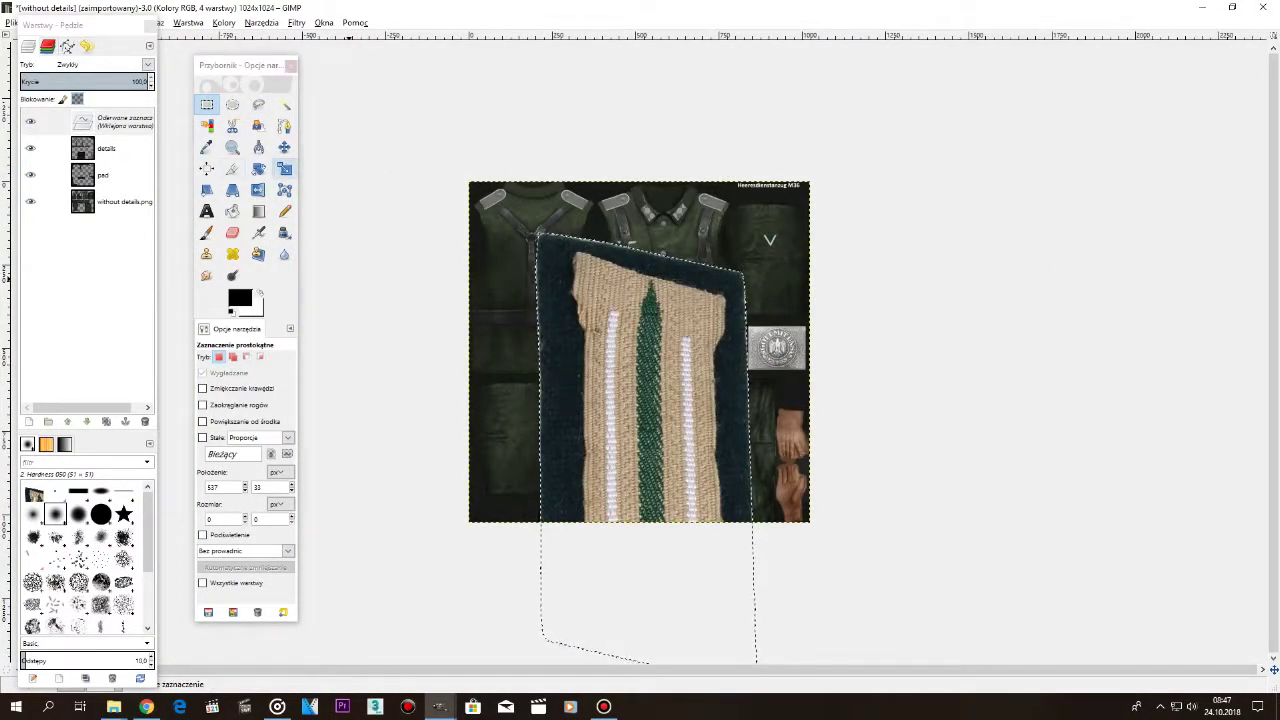
{"action": "left_click", "coordinate": [285, 169]}
{"action": "left_click", "coordinate": [555, 300]}
{"action": "left_click_drag", "start_coordinate": [585, 346], "coordinate": [614, 310]}
{"action": "left_click_drag", "start_coordinate": [568, 205], "coordinate": [632, 350]}
{"action": "left_click_drag", "start_coordinate": [510, 561], "coordinate": [470, 403]}
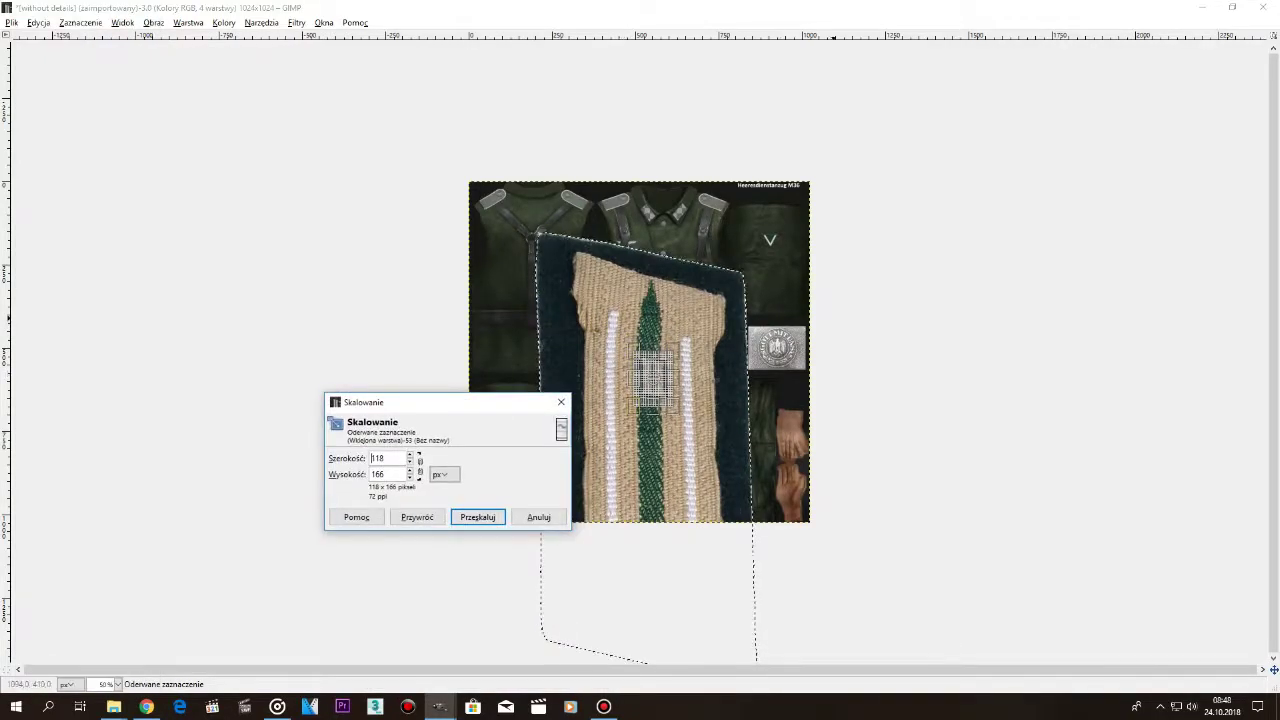
{"action": "scroll", "coordinate": [640, 340], "scroll_direction": "up", "scroll_amount": 2}
{"action": "left_click_drag", "start_coordinate": [707, 358], "coordinate": [666, 412]}
{"action": "left_click", "coordinate": [478, 517]}
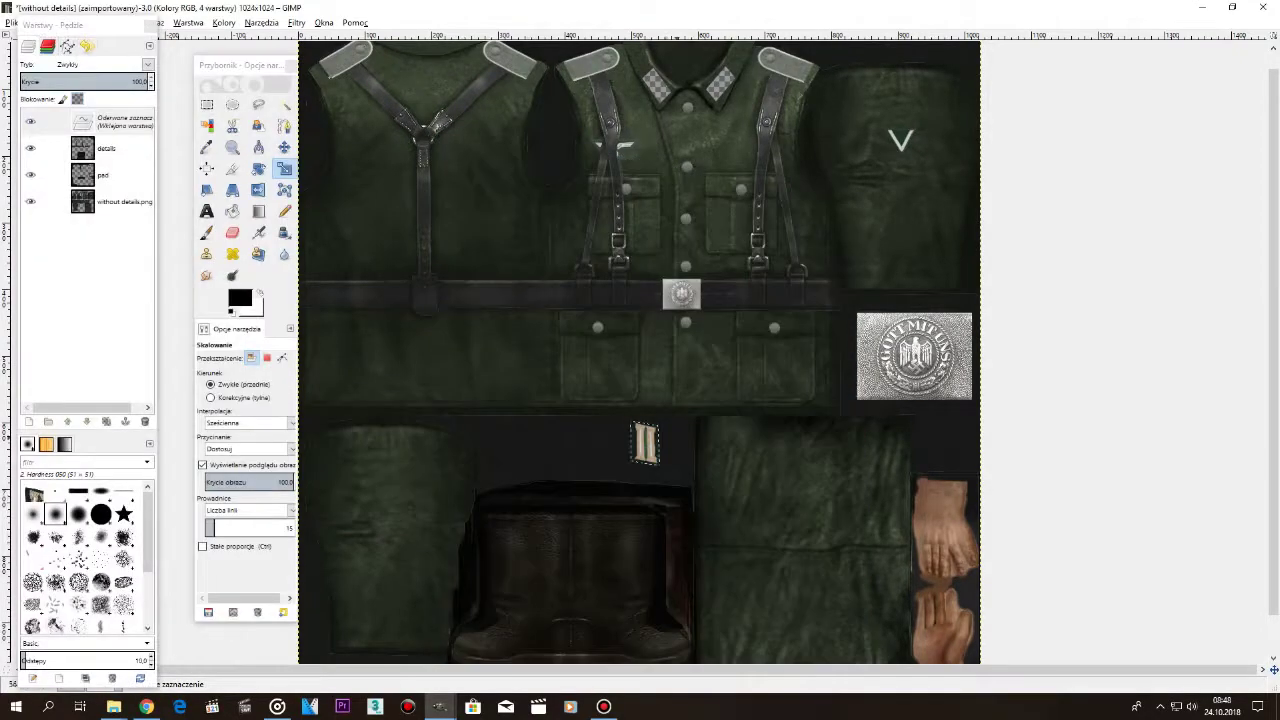
Move the pasted patch up onto the tunic's chest, just below the left collar opening.
{"action": "scroll", "coordinate": [697, 434], "scroll_direction": "up", "scroll_amount": 1}
{"action": "left_click", "coordinate": [207, 104]}
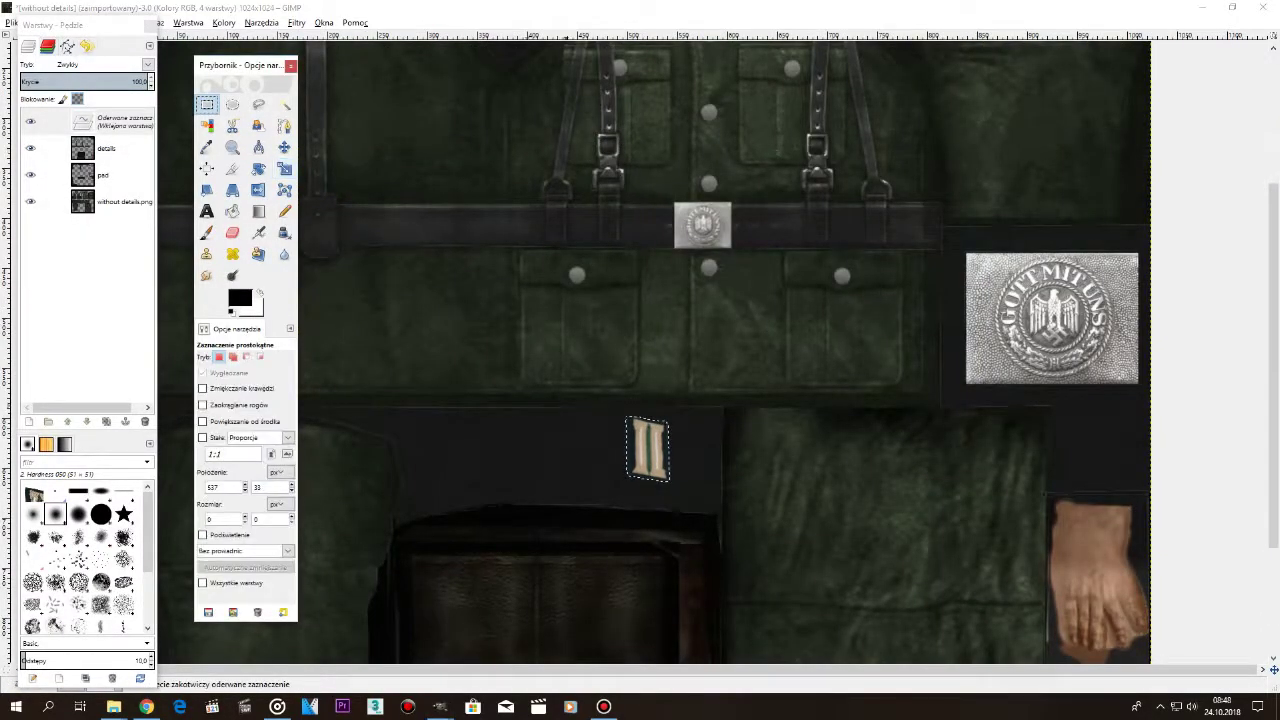
{"action": "left_click_drag", "start_coordinate": [648, 450], "coordinate": [624, 106]}
{"action": "scroll", "coordinate": [660, 207], "scroll_direction": "up", "scroll_amount": 3}
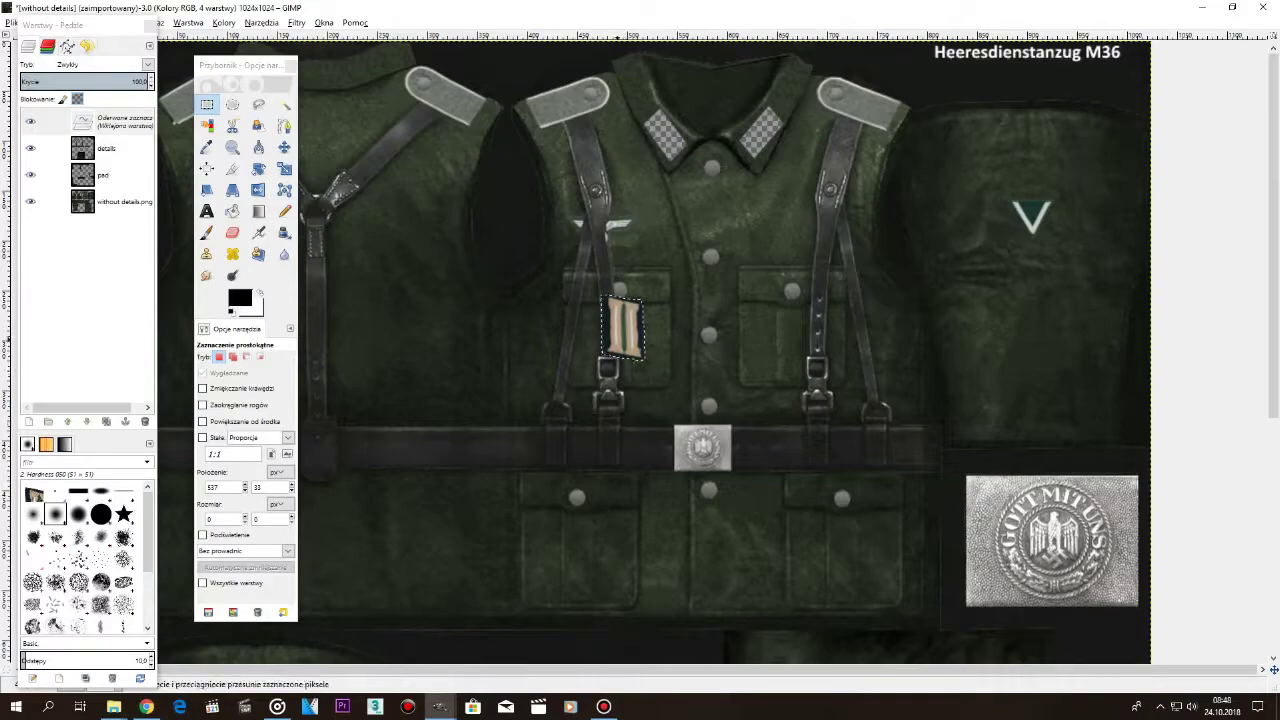
{"action": "scroll", "coordinate": [673, 295], "scroll_direction": "up", "scroll_amount": 2}
{"action": "left_click_drag", "start_coordinate": [580, 362], "coordinate": [602, 136]}
{"action": "scroll", "coordinate": [652, 340], "scroll_direction": "up", "scroll_amount": 4}
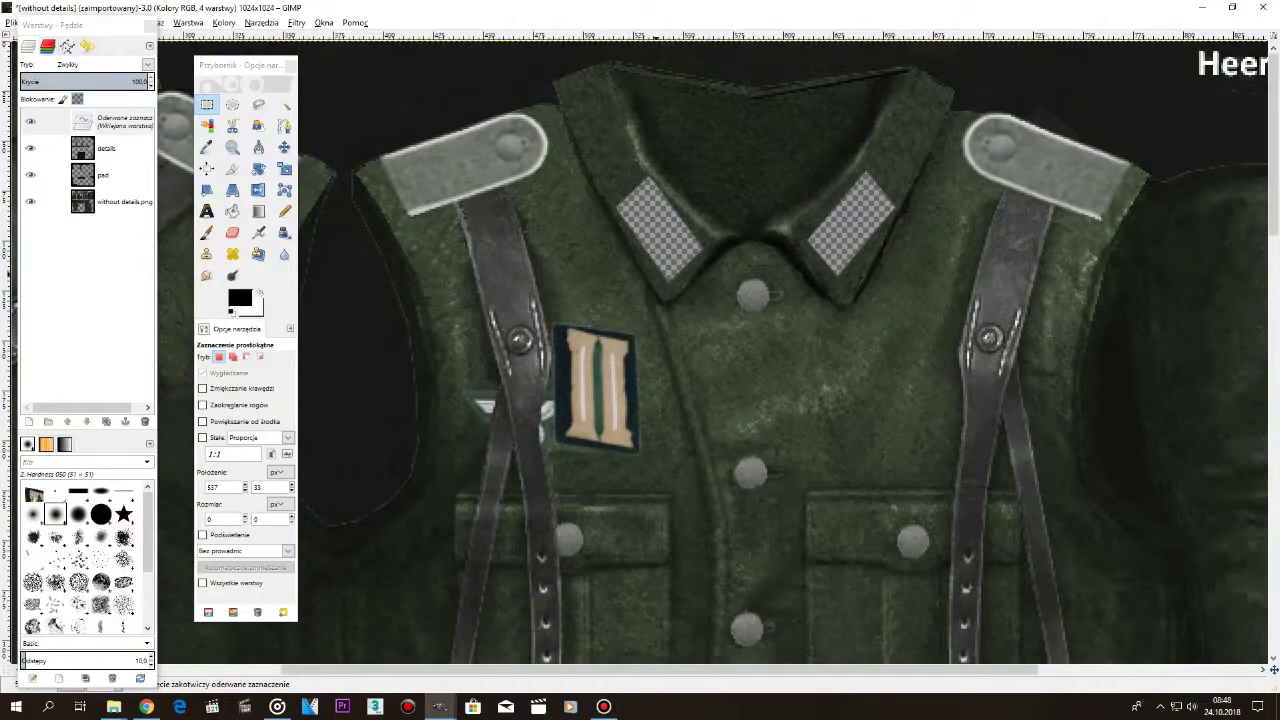
Narrow the floating patch to 44 × 84 px with the Scale tool.
{"action": "scroll", "coordinate": [655, 378], "scroll_direction": "up", "scroll_amount": 1}
{"action": "left_click", "coordinate": [285, 169]}
{"action": "left_click", "coordinate": [570, 388]}
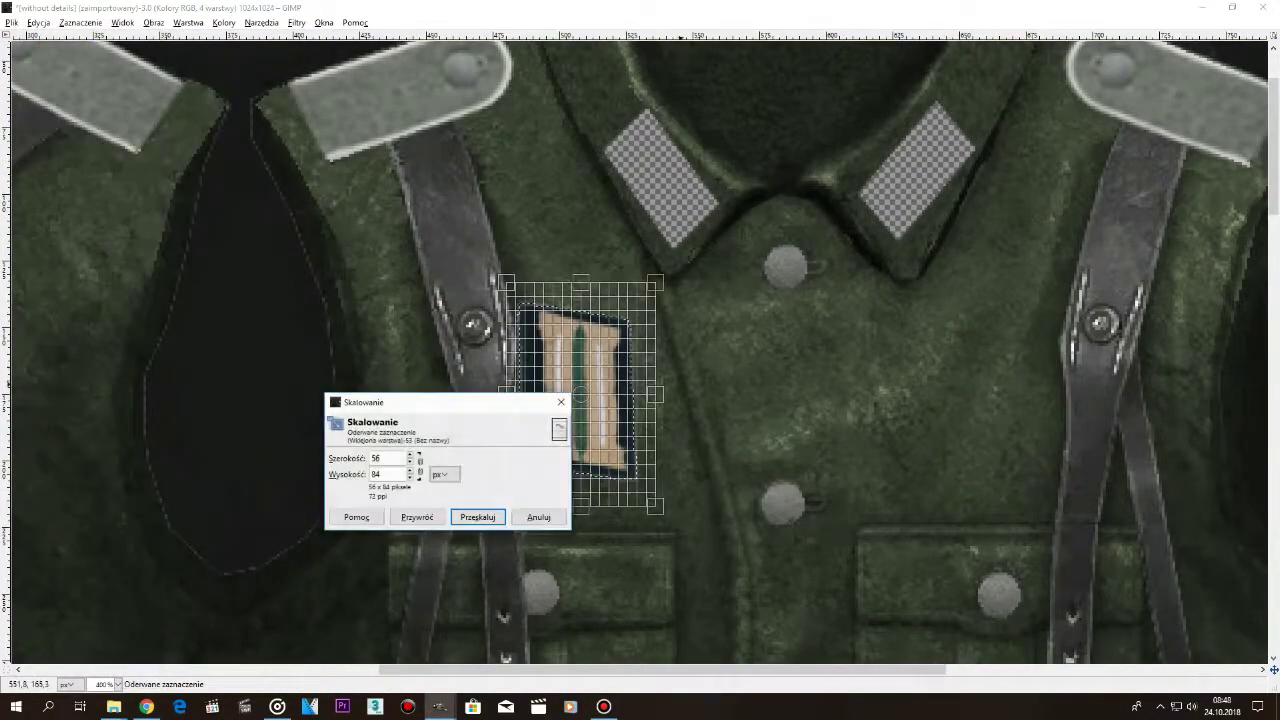
{"action": "left_click_drag", "start_coordinate": [657, 394], "coordinate": [630, 394]}
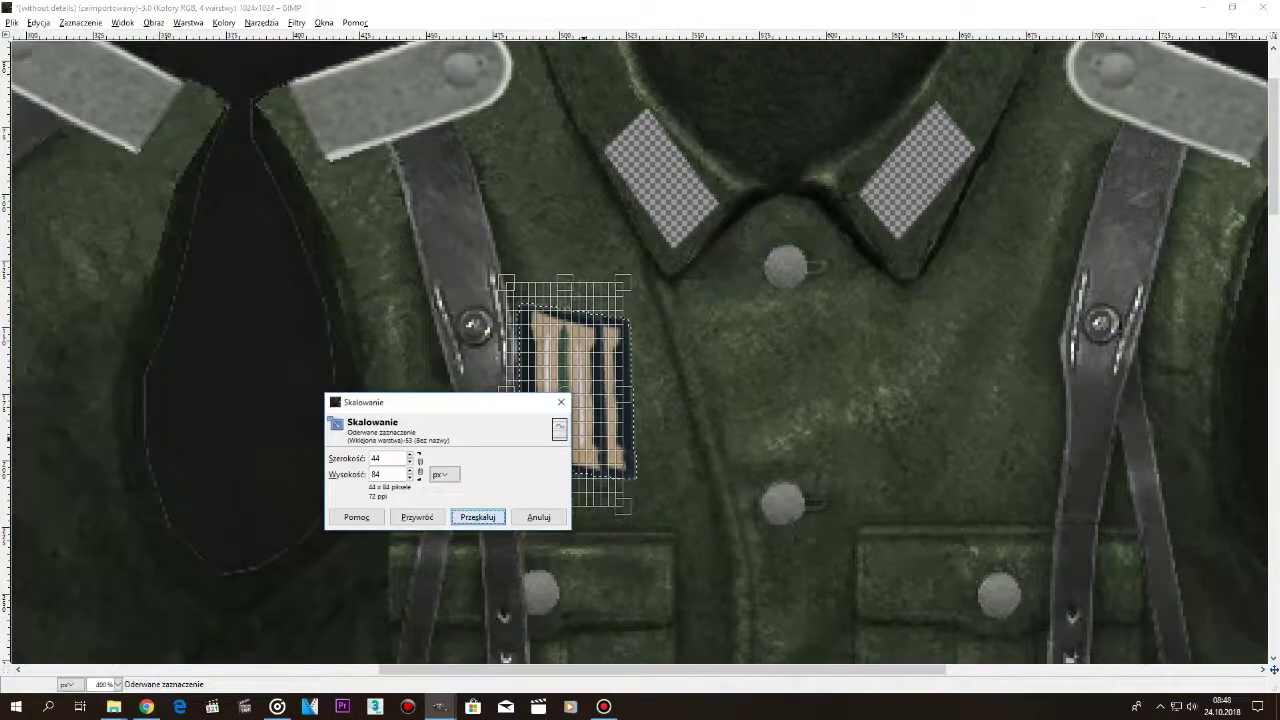
{"action": "key", "text": "Return"}
Move the patch onto the left collar and rotate it by −38.97° to follow the collar's slant.
{"action": "key", "text": "r"}
{"action": "left_click", "coordinate": [207, 104]}
{"action": "left_click_drag", "start_coordinate": [562, 390], "coordinate": [610, 188]}
{"action": "left_click", "coordinate": [285, 169]}
{"action": "left_click", "coordinate": [258, 169]}
{"action": "left_click_drag", "start_coordinate": [760, 365], "coordinate": [875, 329]}
{"action": "left_click_drag", "start_coordinate": [897, 240], "coordinate": [902, 242]}
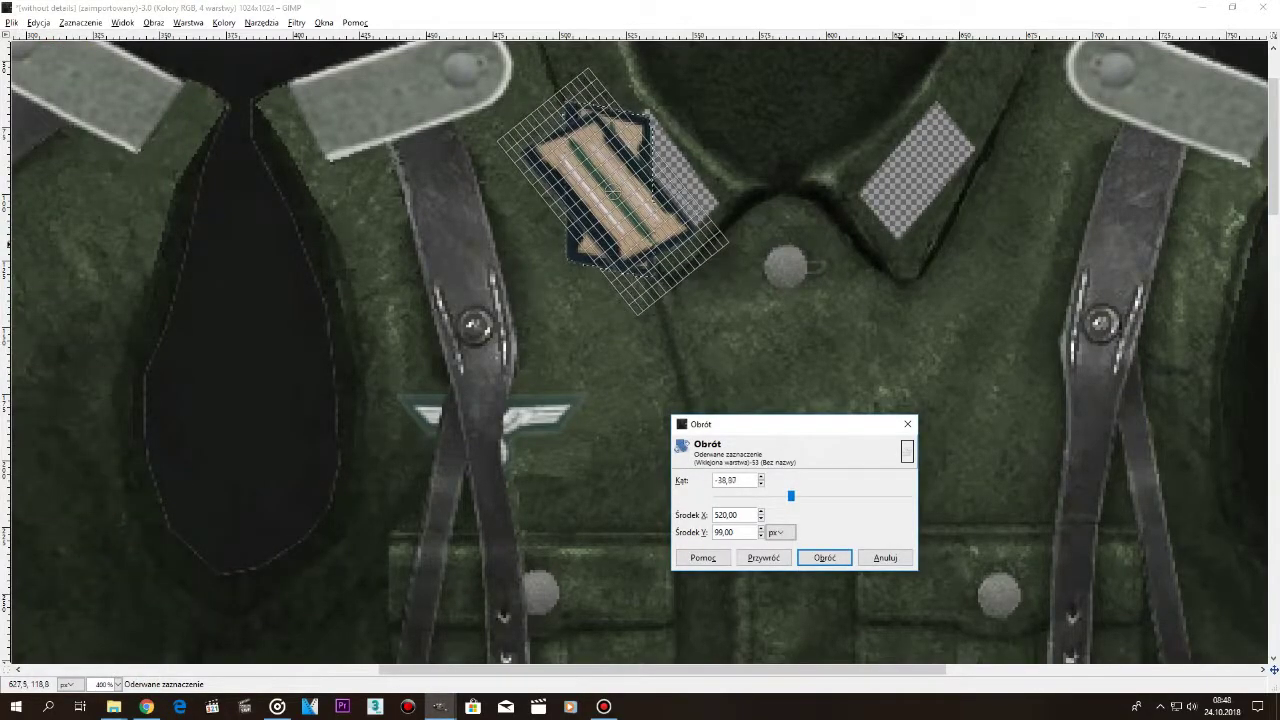
{"action": "left_click", "coordinate": [825, 558]}
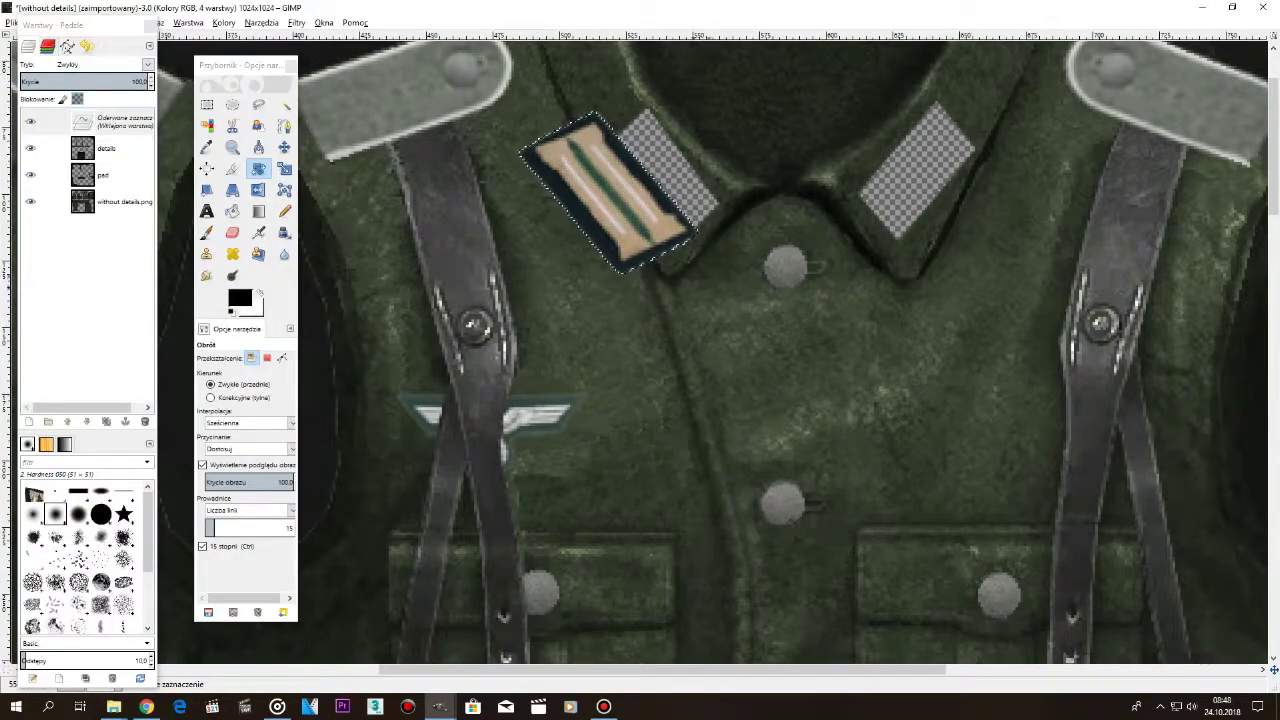
Scale the rotated patch to 74 × 80 px and move it over the transparent opening in the left collar.
{"action": "scroll", "coordinate": [703, 275], "scroll_direction": "up", "scroll_amount": 1}
{"action": "scroll", "coordinate": [703, 275], "scroll_direction": "up", "scroll_amount": 2}
{"action": "left_click", "coordinate": [285, 169]}
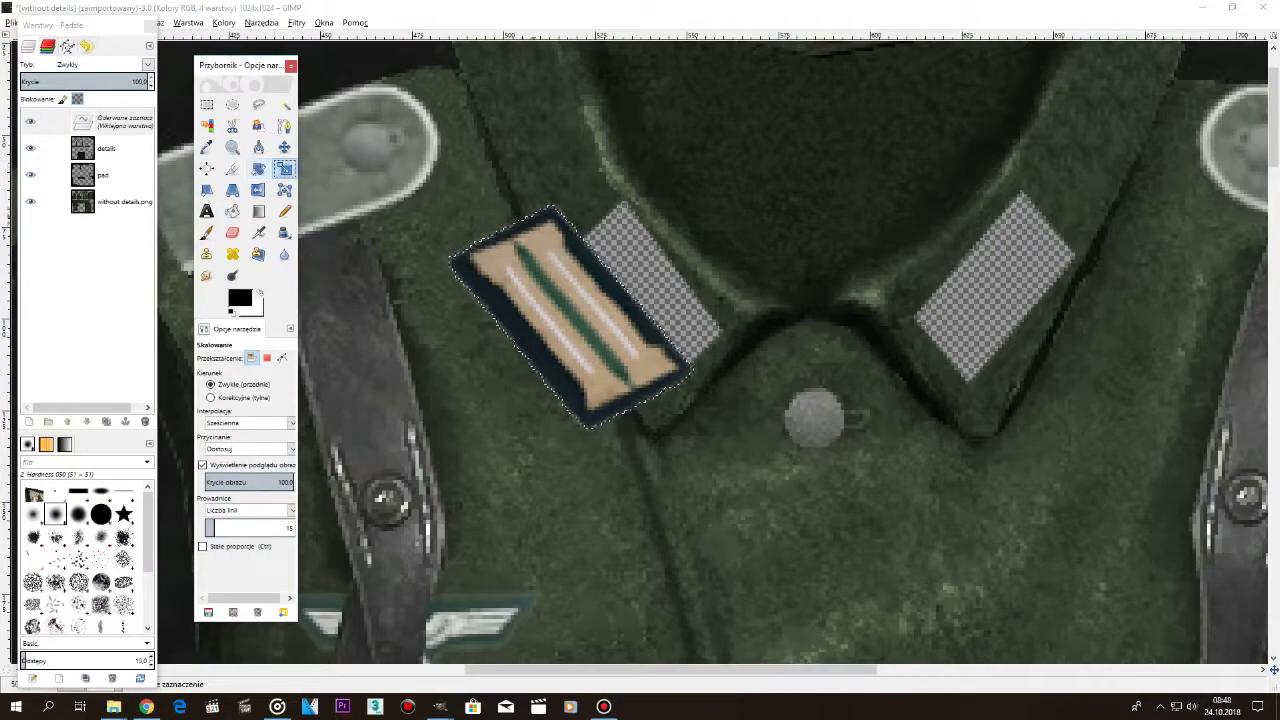
{"action": "left_click", "coordinate": [470, 250]}
{"action": "left_click_drag", "start_coordinate": [414, 143], "coordinate": [467, 194]}
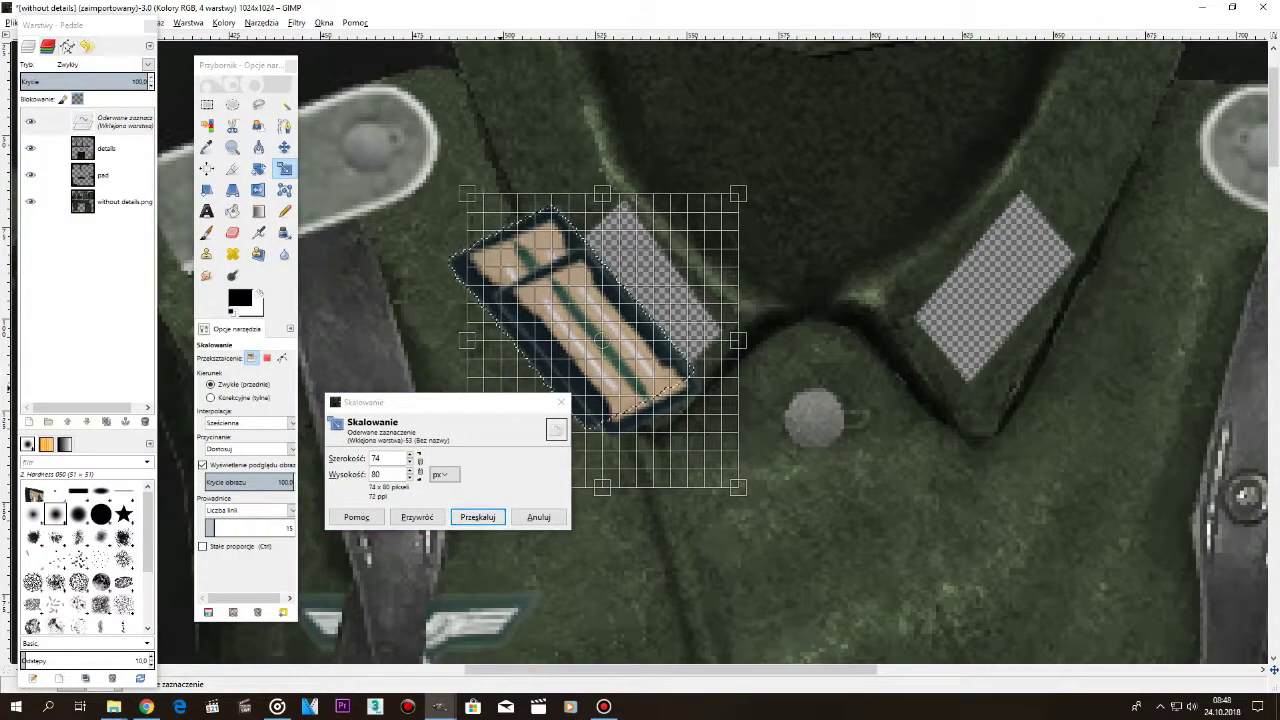
{"action": "key", "text": "Return"}
{"action": "left_click", "coordinate": [207, 105]}
{"action": "left_click_drag", "start_coordinate": [642, 342], "coordinate": [642, 316]}
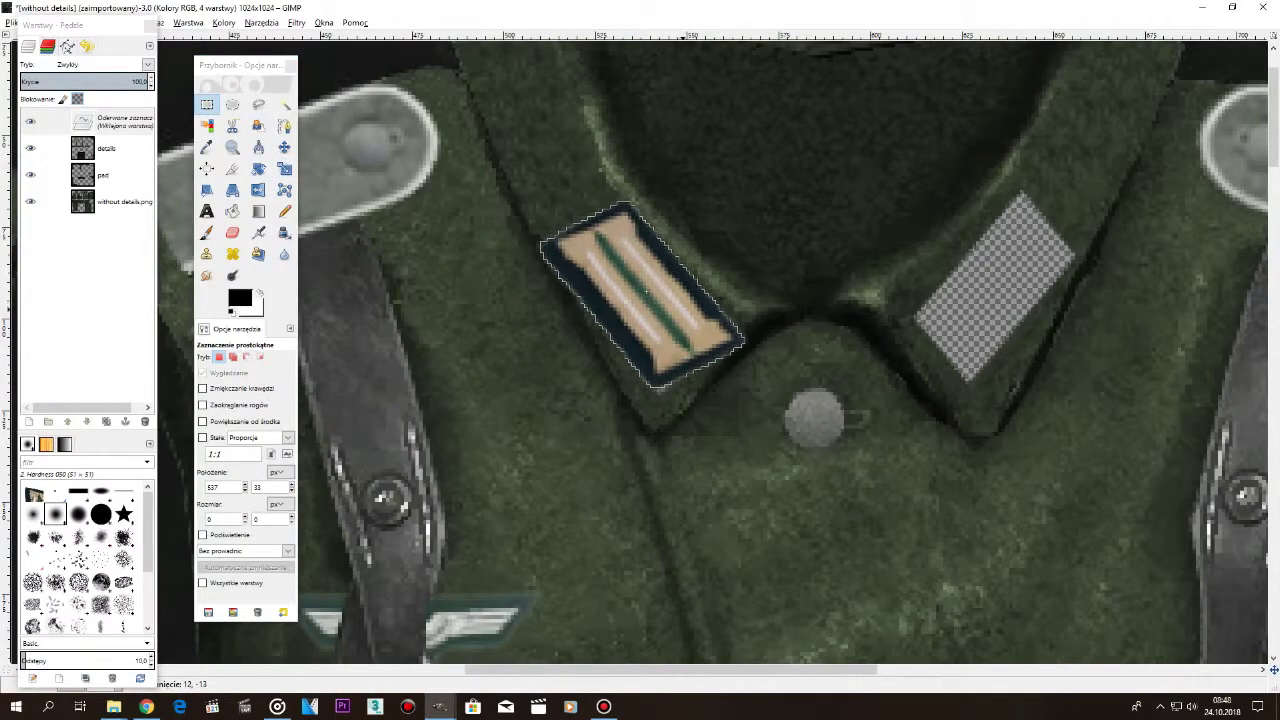
Scale the floating patch down further to 54 × 70 px.
{"action": "left_click", "coordinate": [284, 168]}
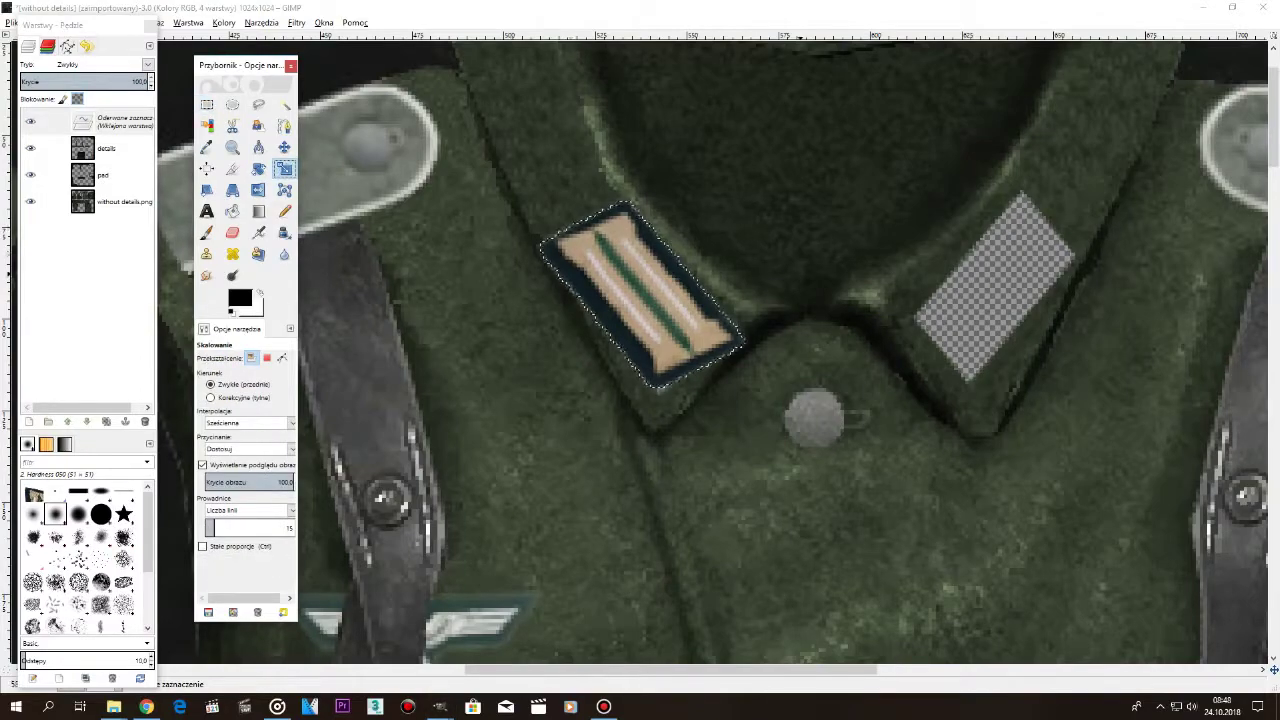
{"action": "left_click", "coordinate": [777, 330]}
{"action": "key", "text": "Tab"}
{"action": "left_click_drag", "start_coordinate": [781, 439], "coordinate": [709, 401]}
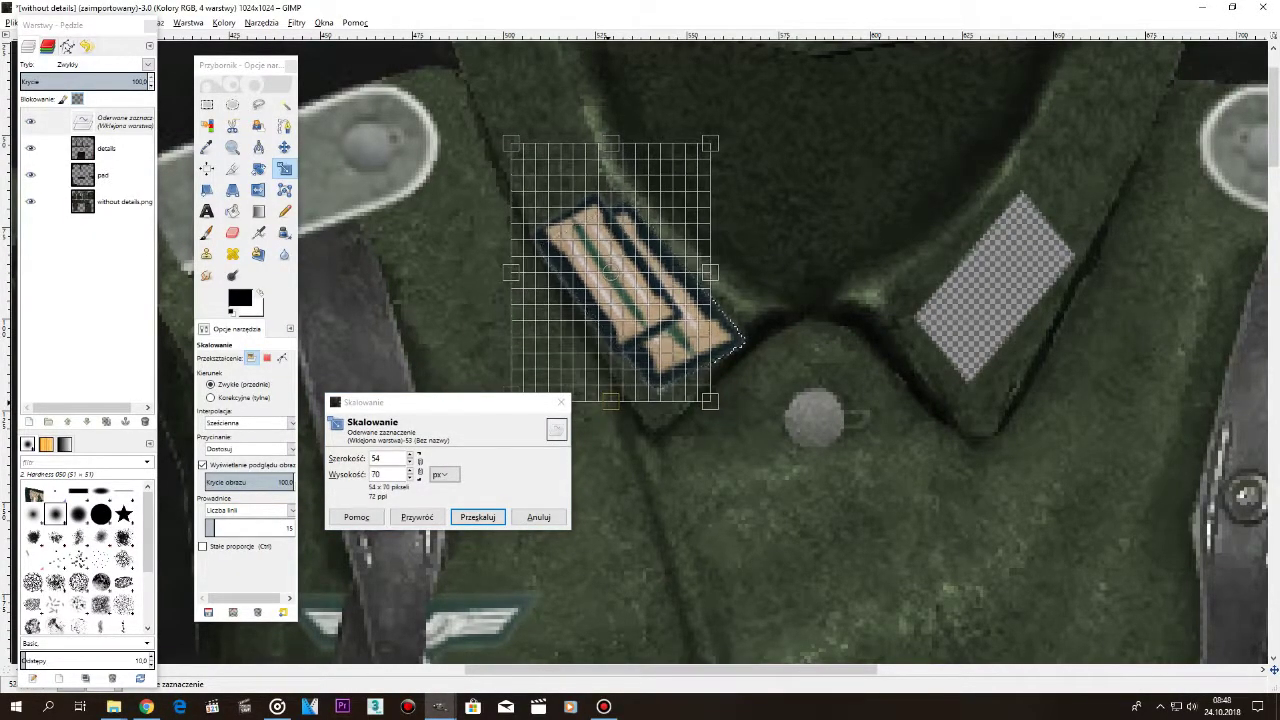
{"action": "key", "text": "Return"}
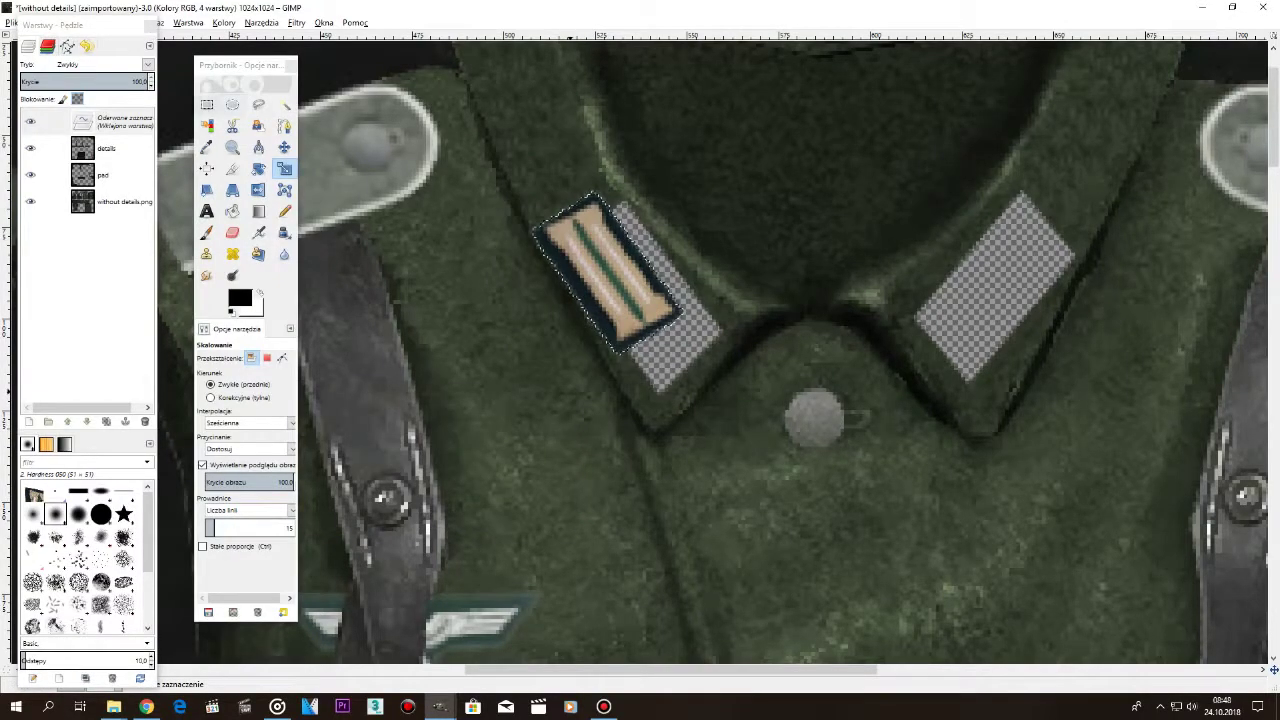
Position the patch over the left collar opening, copy it and remove the floating patch from the image.
{"action": "left_click", "coordinate": [207, 105]}
{"action": "left_click_drag", "start_coordinate": [617, 280], "coordinate": [657, 317]}
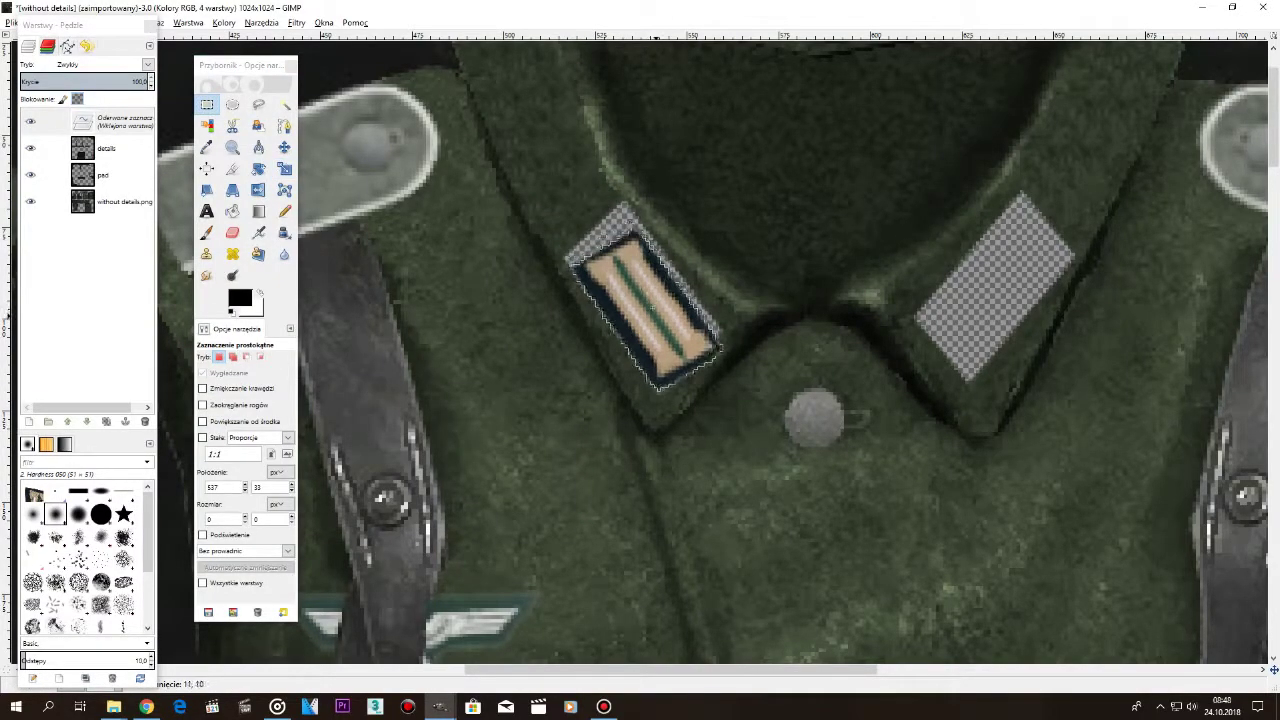
{"action": "key", "text": "ctrl+c"}
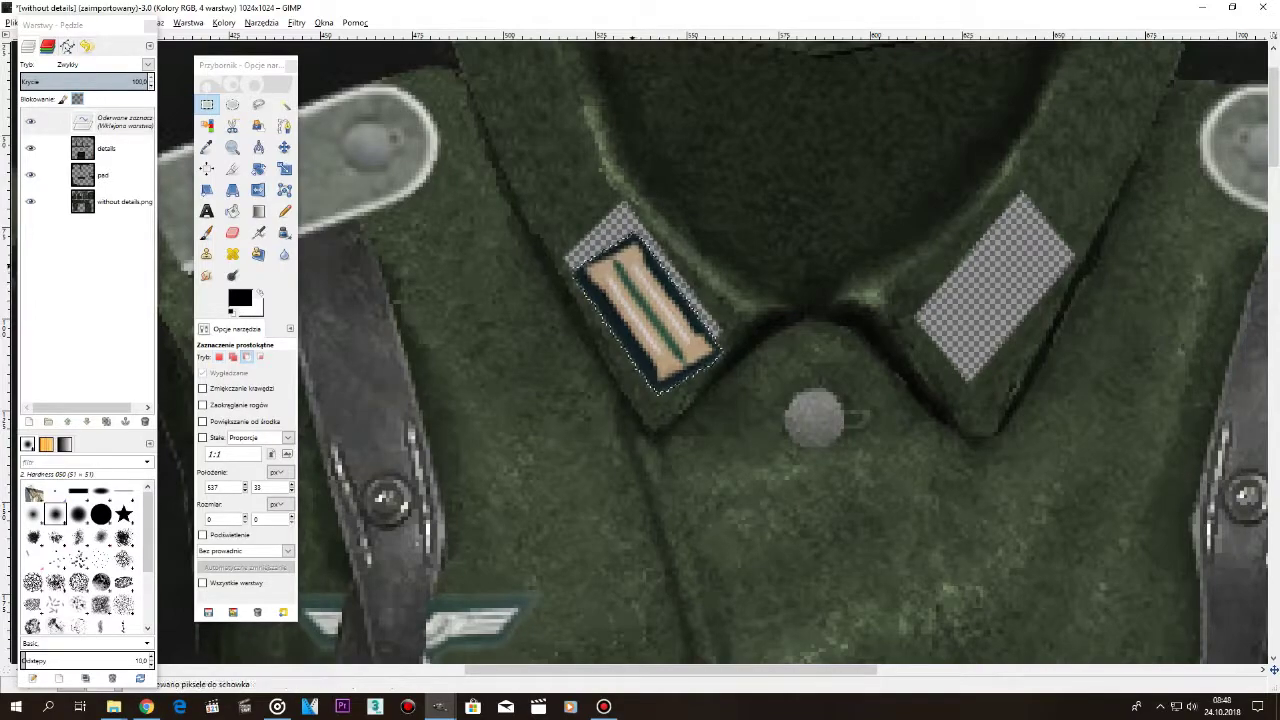
{"action": "key", "text": "ctrl+h"}
On the without details.png layer, clone nearby collar cloth over the transparent opening in the left collar.
{"action": "left_click", "coordinate": [50, 176]}
{"action": "left_click", "coordinate": [206, 253]}
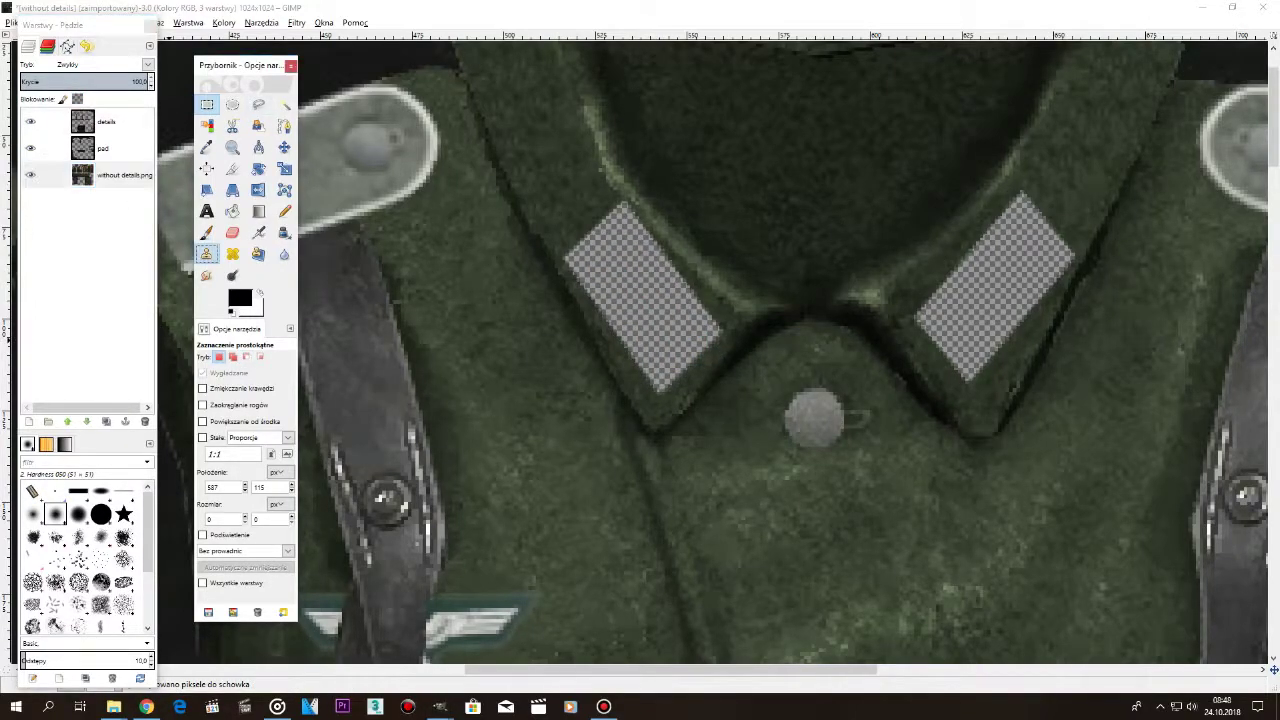
{"action": "mouse_move", "coordinate": [585, 280]}
{"action": "left_mouse_down"}
{"action": "mouse_move", "coordinate": [661, 378]}
{"action": "mouse_move", "coordinate": [706, 321]}
{"action": "mouse_move", "coordinate": [664, 256]}
{"action": "mouse_move", "coordinate": [612, 215]}
{"action": "mouse_move", "coordinate": [593, 247]}
{"action": "mouse_move", "coordinate": [651, 307]}
{"action": "left_mouse_up"}
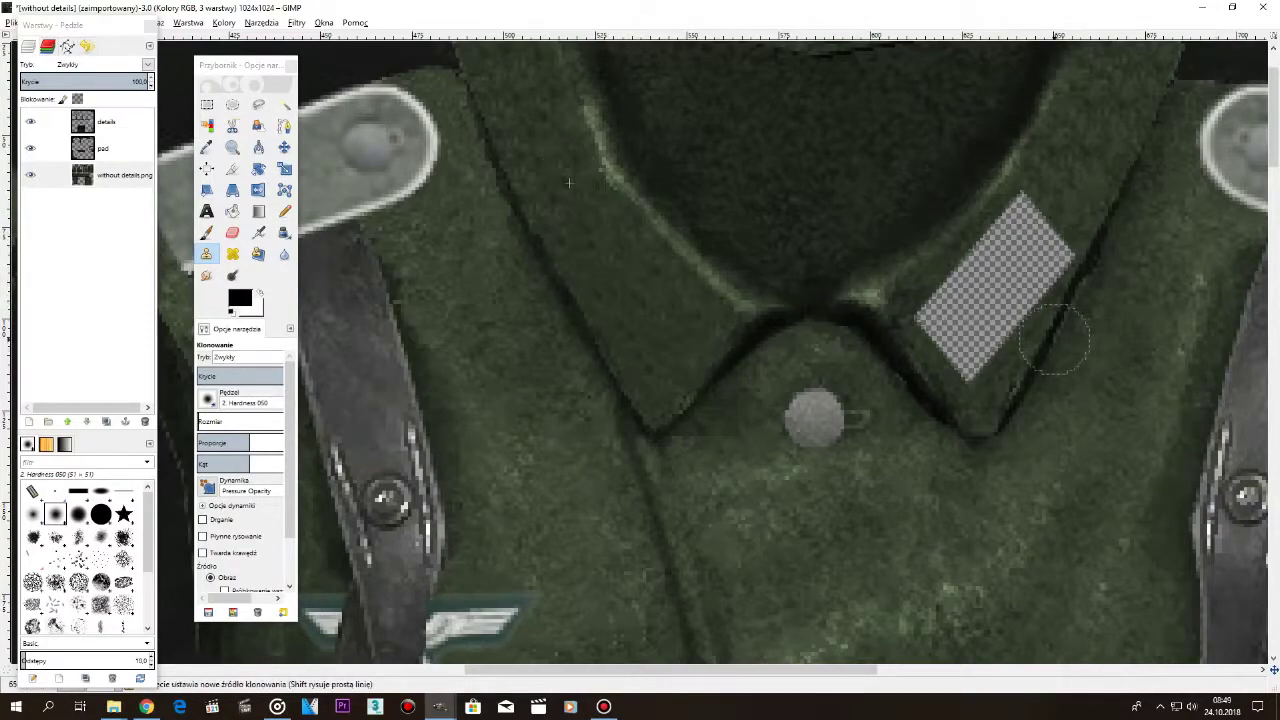
Sample the cloth above the right collar opening and clone it over the transparent area until the opening is covered.
{"action": "scroll", "coordinate": [1045, 345], "scroll_direction": "up", "scroll_amount": 1}
{"action": "scroll", "coordinate": [1110, 170], "scroll_direction": "up", "scroll_amount": 3}
{"action": "left_click", "coordinate": [1077, 262], "text": "ctrl"}
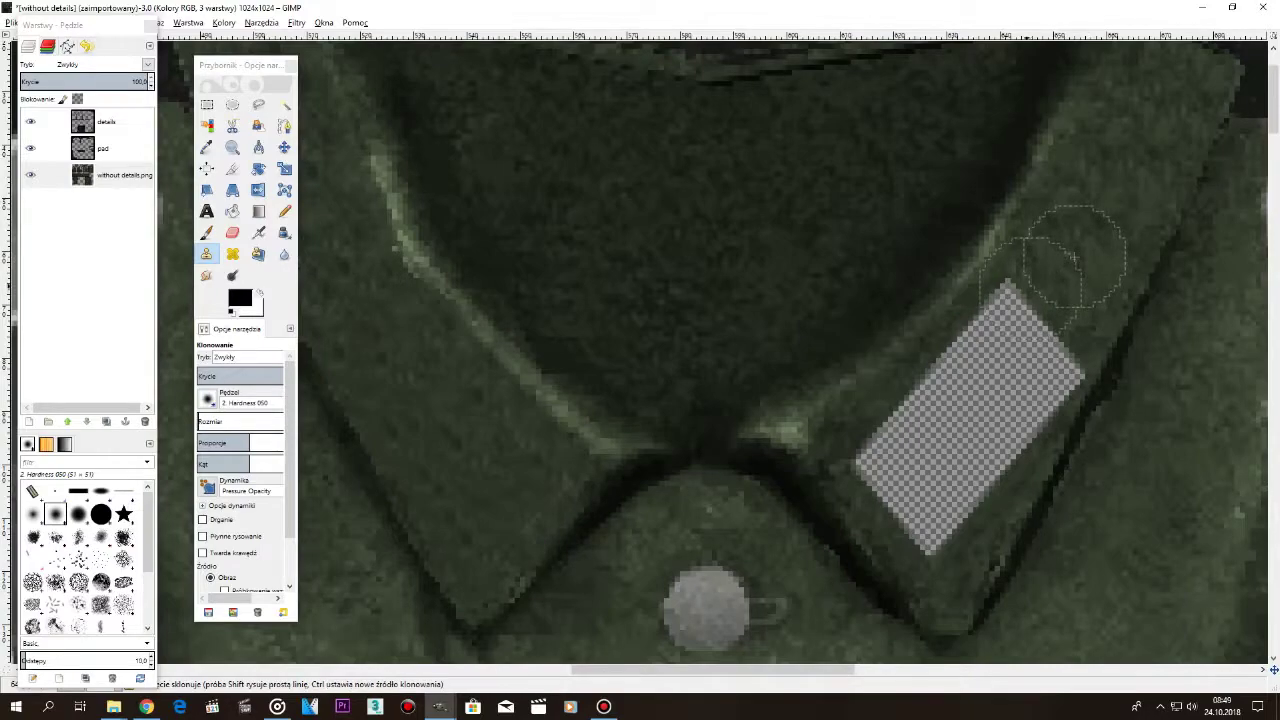
{"action": "left_click", "coordinate": [1027, 326]}
{"action": "left_click", "coordinate": [978, 345]}
{"action": "mouse_move", "coordinate": [1008, 308]}
{"action": "left_mouse_down"}
{"action": "mouse_move", "coordinate": [909, 429]}
{"action": "mouse_move", "coordinate": [865, 458]}
{"action": "mouse_move", "coordinate": [920, 505]}
{"action": "mouse_move", "coordinate": [920, 530]}
{"action": "mouse_move", "coordinate": [968, 487]}
{"action": "mouse_move", "coordinate": [940, 460]}
{"action": "mouse_move", "coordinate": [950, 440]}
{"action": "mouse_move", "coordinate": [1067, 369]}
{"action": "left_mouse_up"}
{"action": "left_click_drag", "start_coordinate": [1100, 235], "coordinate": [1053, 277]}
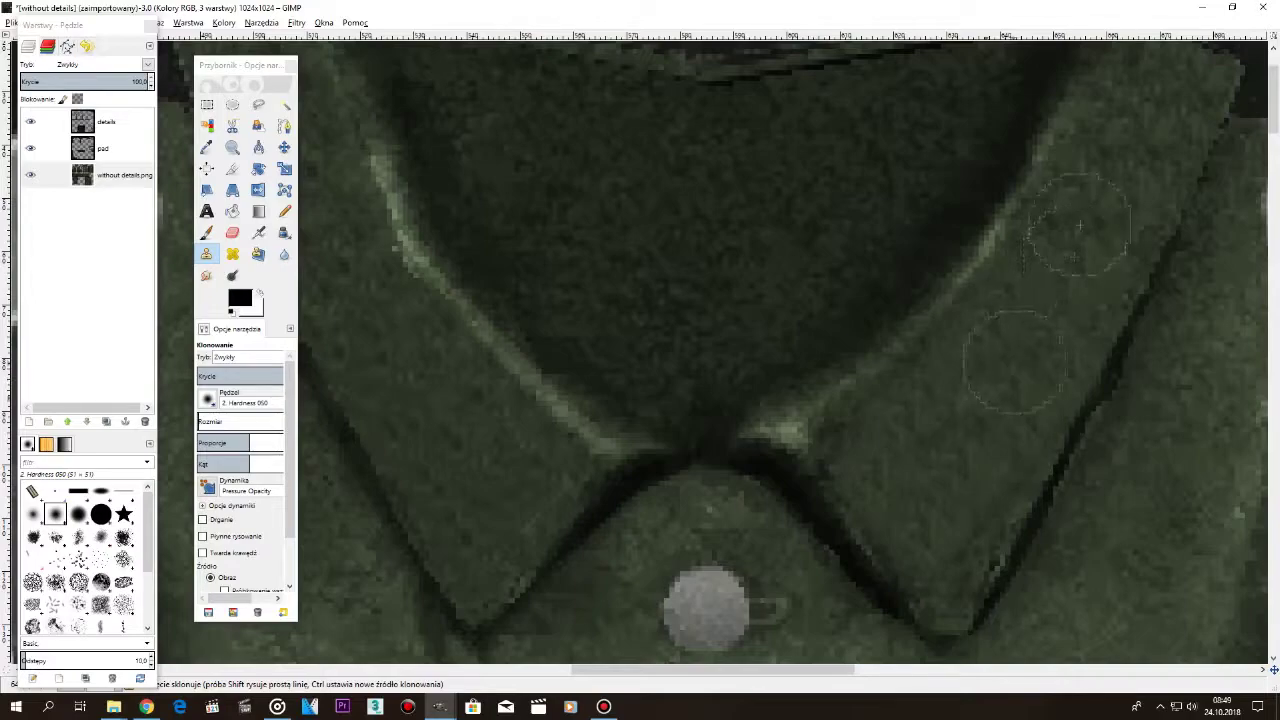
Paste the copied patch, place it on the left collar point and rotate it slightly counter-clockwise.
{"action": "scroll", "coordinate": [890, 372], "scroll_direction": "down", "scroll_amount": 2}
{"action": "key", "text": "r"}
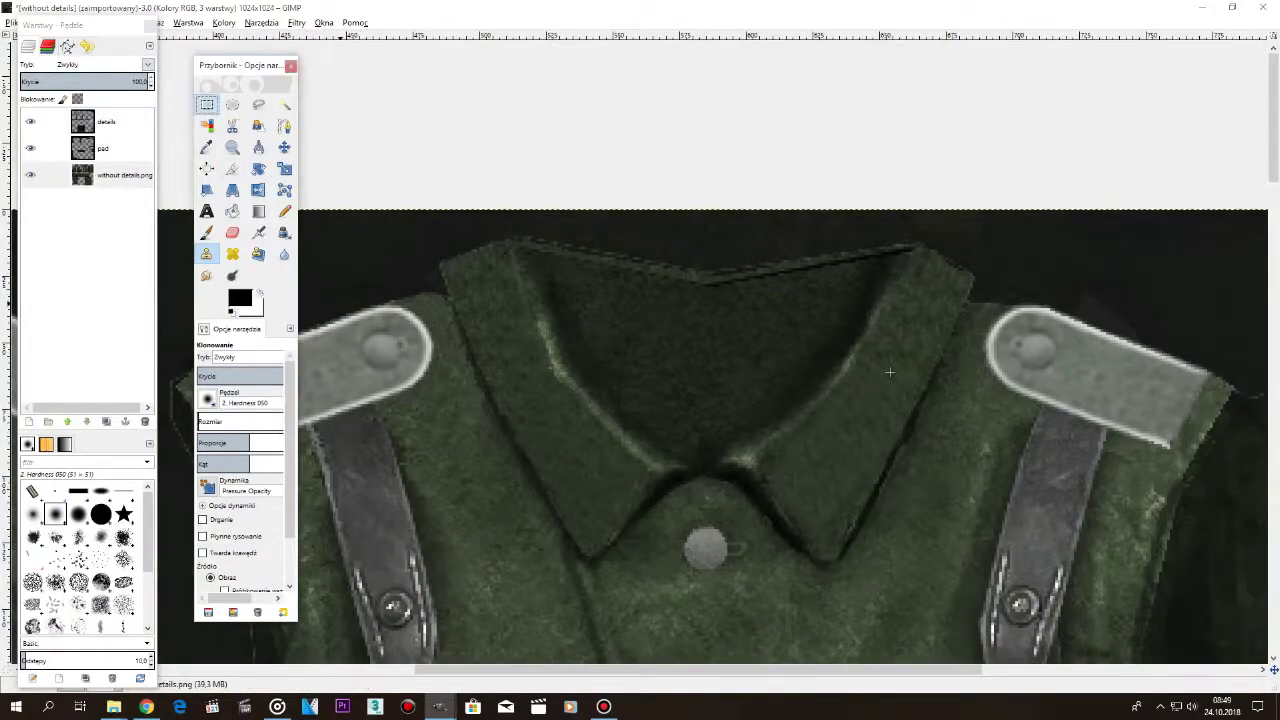
{"action": "key", "text": "ctrl+v"}
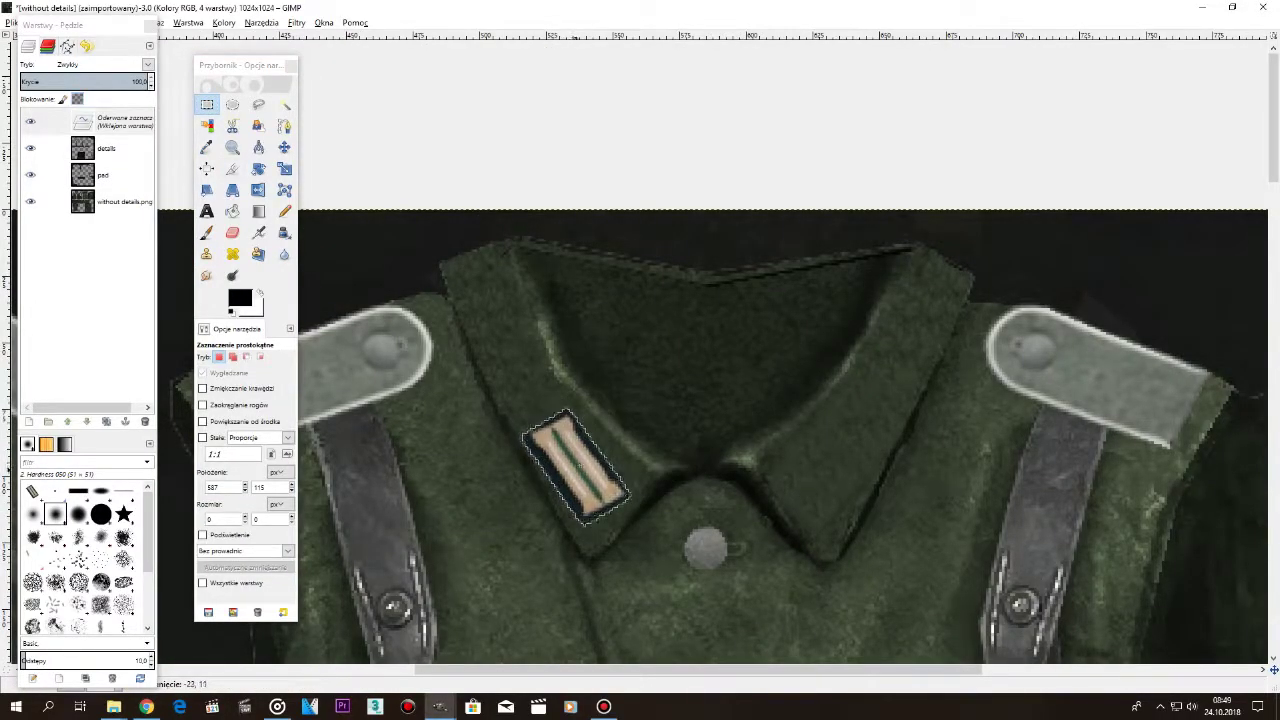
{"action": "left_click", "coordinate": [258, 168]}
{"action": "left_click_drag", "start_coordinate": [622, 542], "coordinate": [632, 534]}
{"action": "left_click", "coordinate": [823, 557]}
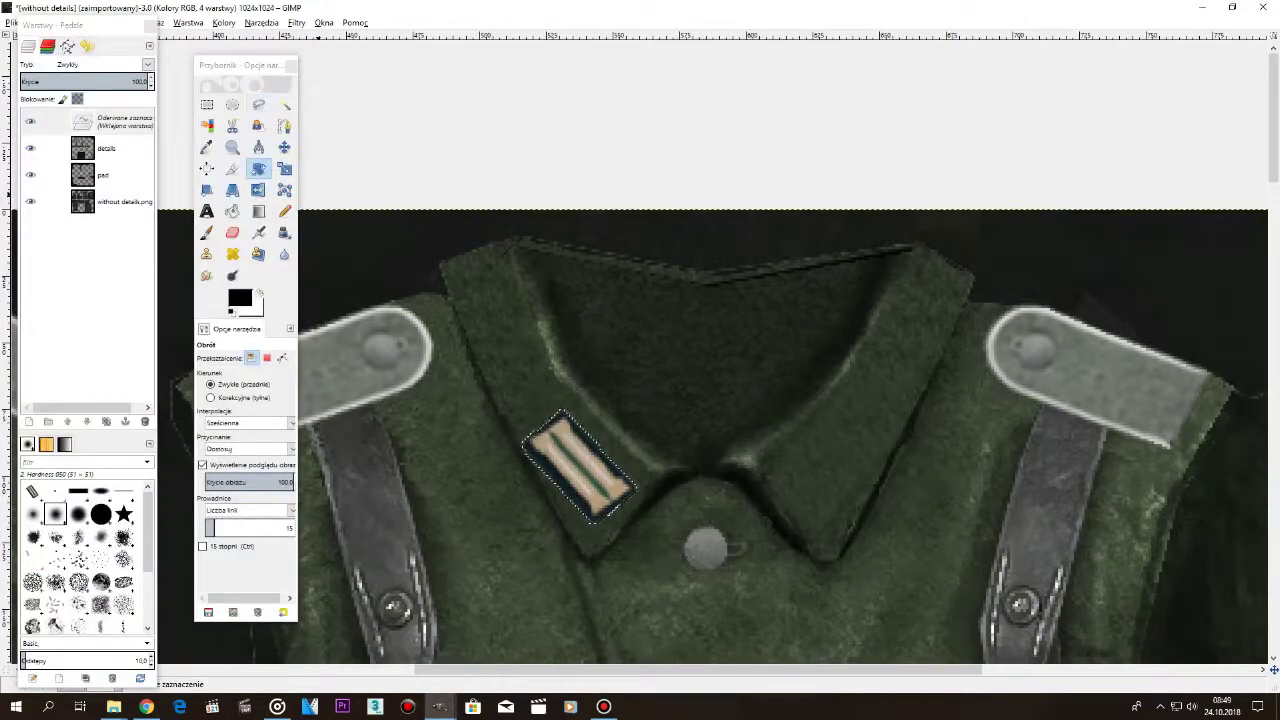
Nudge the patch towards the left collar's tip and rotate it clockwise by about 5°.
{"action": "left_click", "coordinate": [207, 105]}
{"action": "scroll", "coordinate": [616, 489], "scroll_direction": "up", "scroll_amount": 1}
{"action": "left_click_drag", "start_coordinate": [572, 482], "coordinate": [577, 497]}
{"action": "left_click", "coordinate": [258, 168]}
{"action": "left_click", "coordinate": [766, 487]}
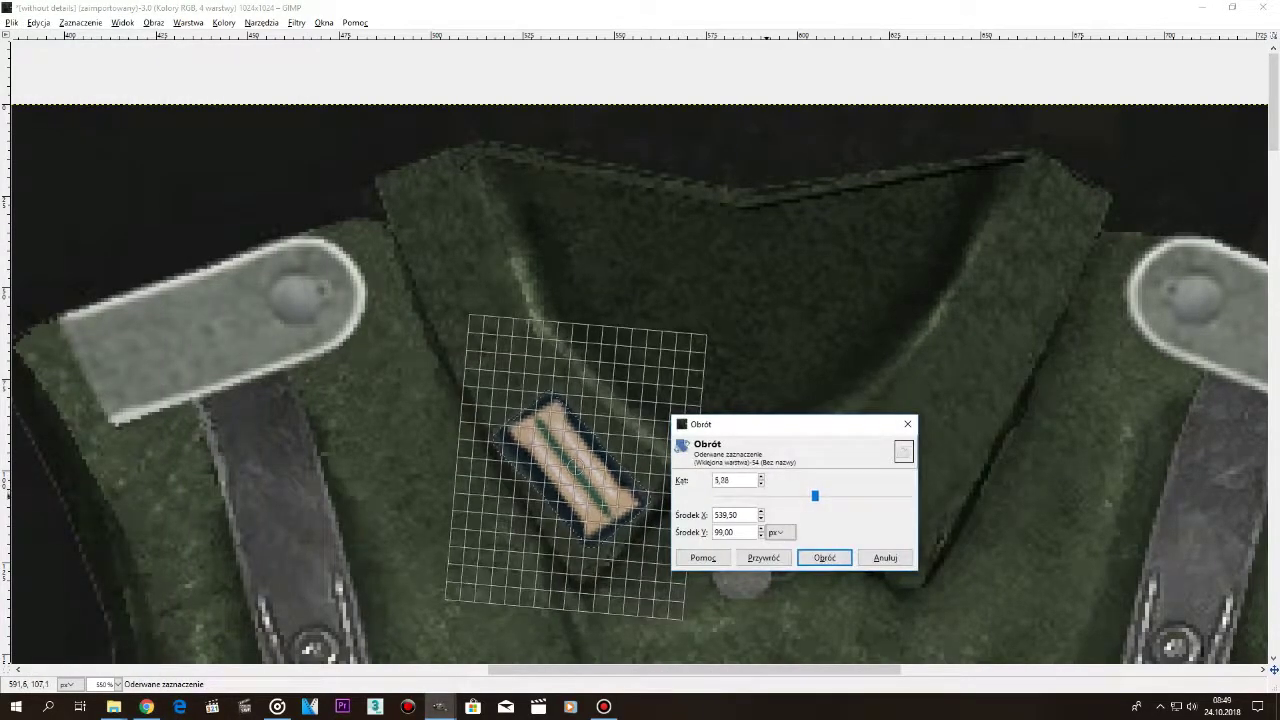
{"action": "key", "text": "Tab"}
{"action": "key", "text": "Escape"}
{"action": "key", "text": "r"}
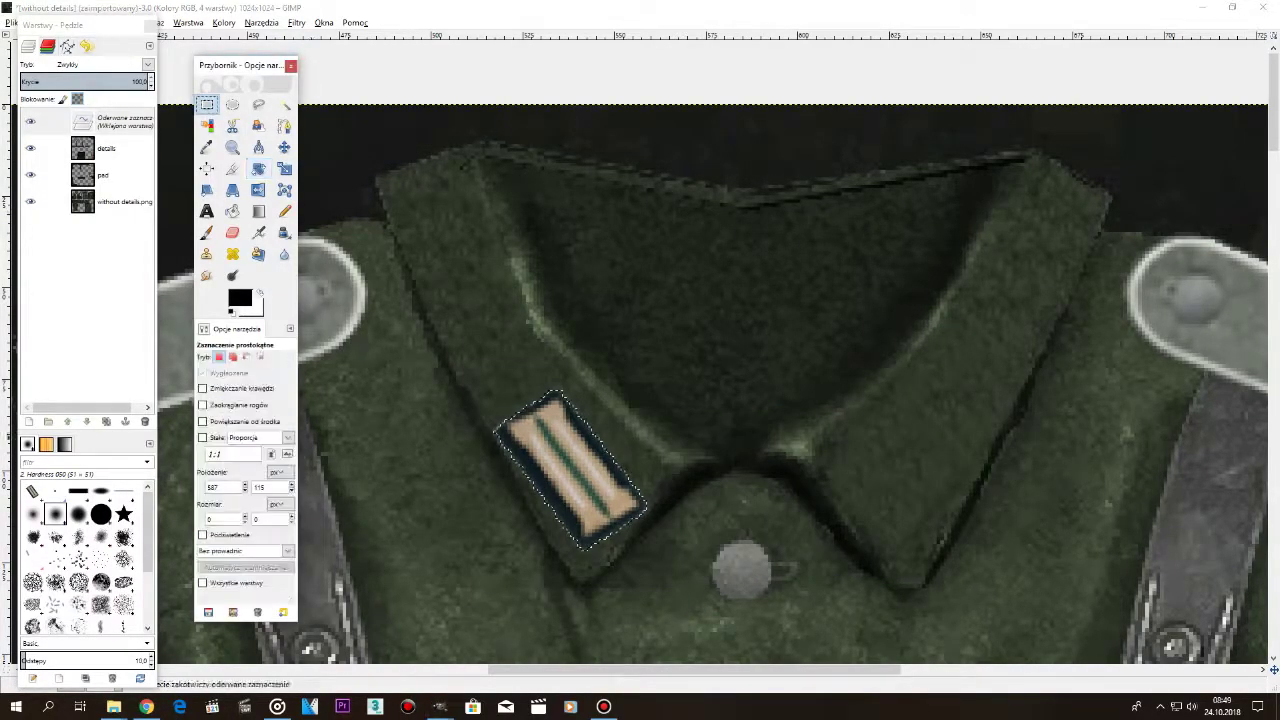
Copy the left collar patch, paste it onto the right collar point and flip it horizontally.
{"action": "left_click_drag", "start_coordinate": [591, 488], "coordinate": [911, 466]}
{"action": "key", "text": "ctrl+c"}
{"action": "key", "text": "ctrl+v"}
{"action": "key", "text": "shift+f"}
{"action": "left_click", "coordinate": [911, 466]}
{"action": "key", "text": "r"}
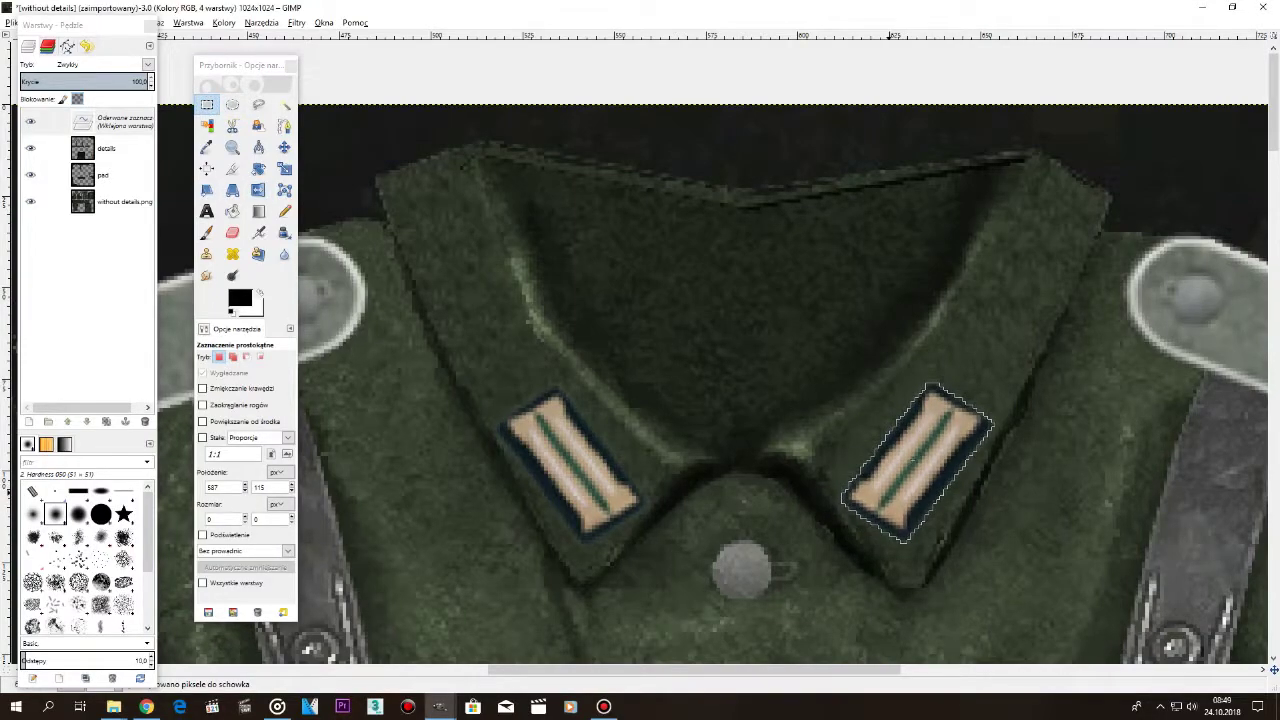
Rotate the floating patch on the right collar by 180°.
{"action": "key", "text": "shift+r"}
{"action": "key", "text": "Tab"}
{"action": "left_click", "coordinate": [237, 270]}
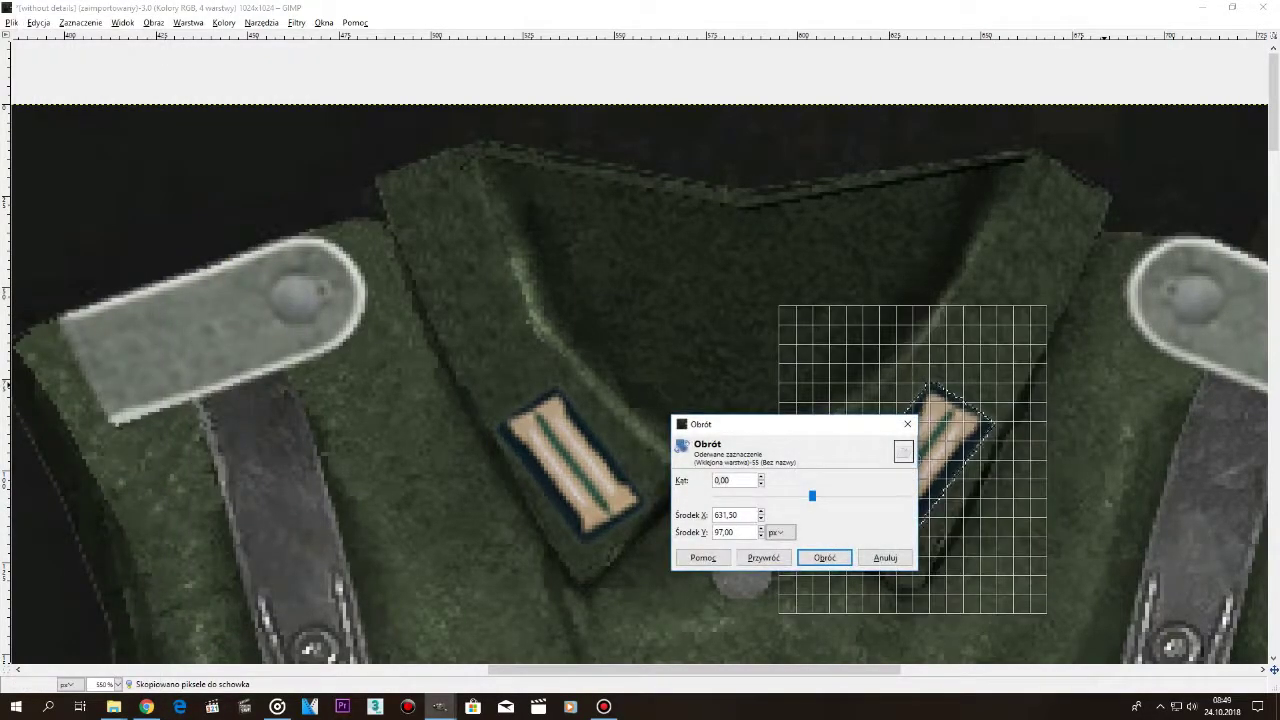
{"action": "type", "text": "18"}
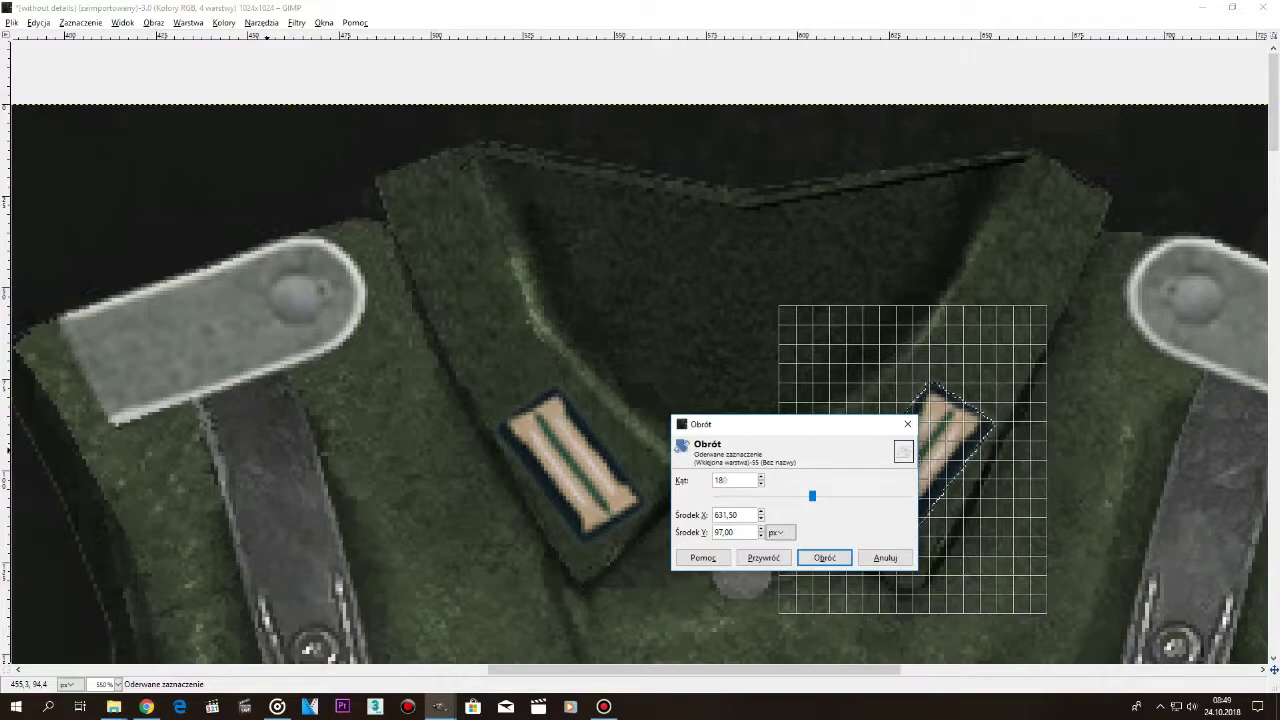
{"action": "type", "text": "0"}
{"action": "key", "text": "Tab"}
{"action": "key", "text": "Return"}
{"action": "key", "text": "Tab"}
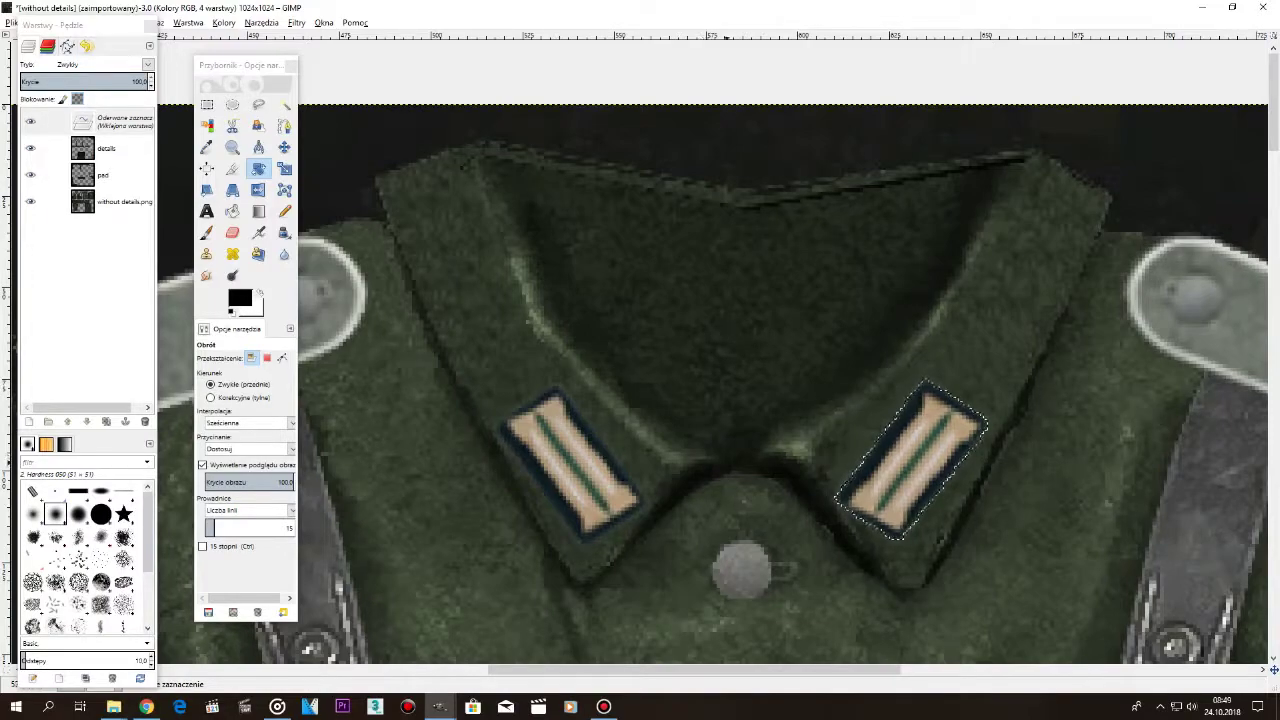
Scale the right collar's floating patch to 71 × 84 px.
{"action": "left_click", "coordinate": [285, 169]}
{"action": "left_click", "coordinate": [878, 396]}
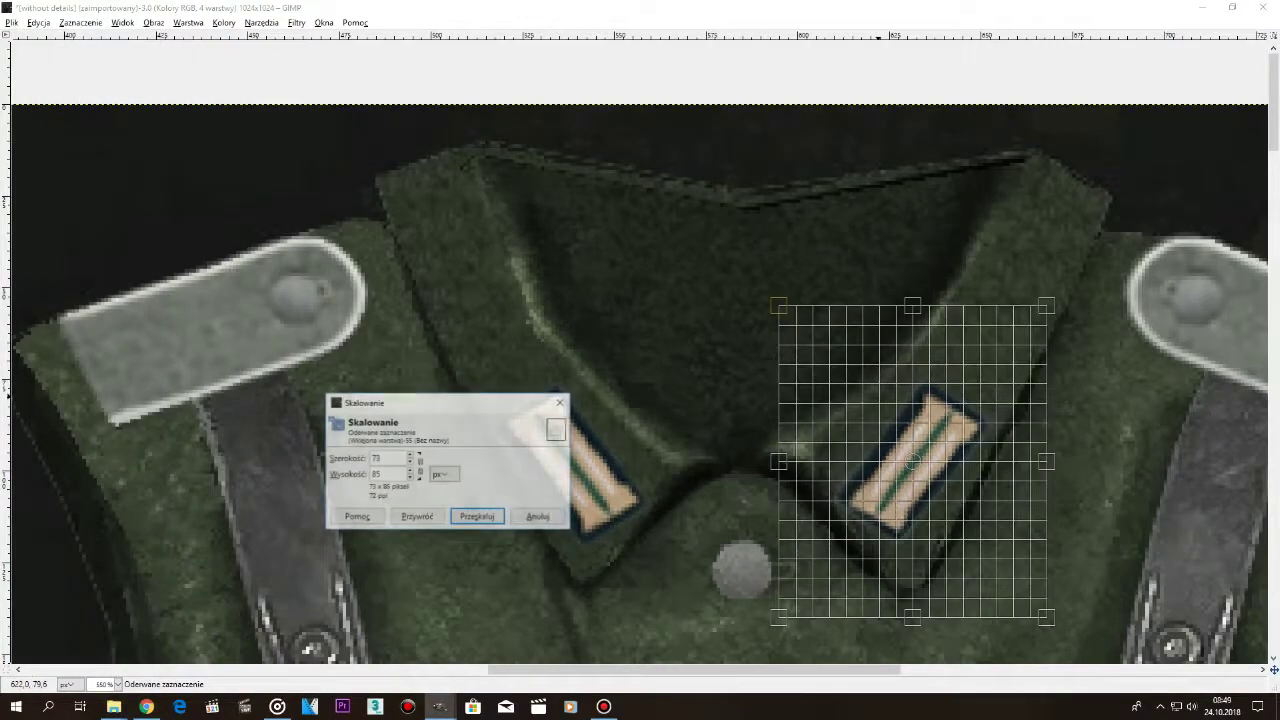
{"action": "key", "text": "Tab"}
{"action": "key", "text": "Tab"}
{"action": "key", "text": "Return"}
{"action": "key", "text": "Tab"}
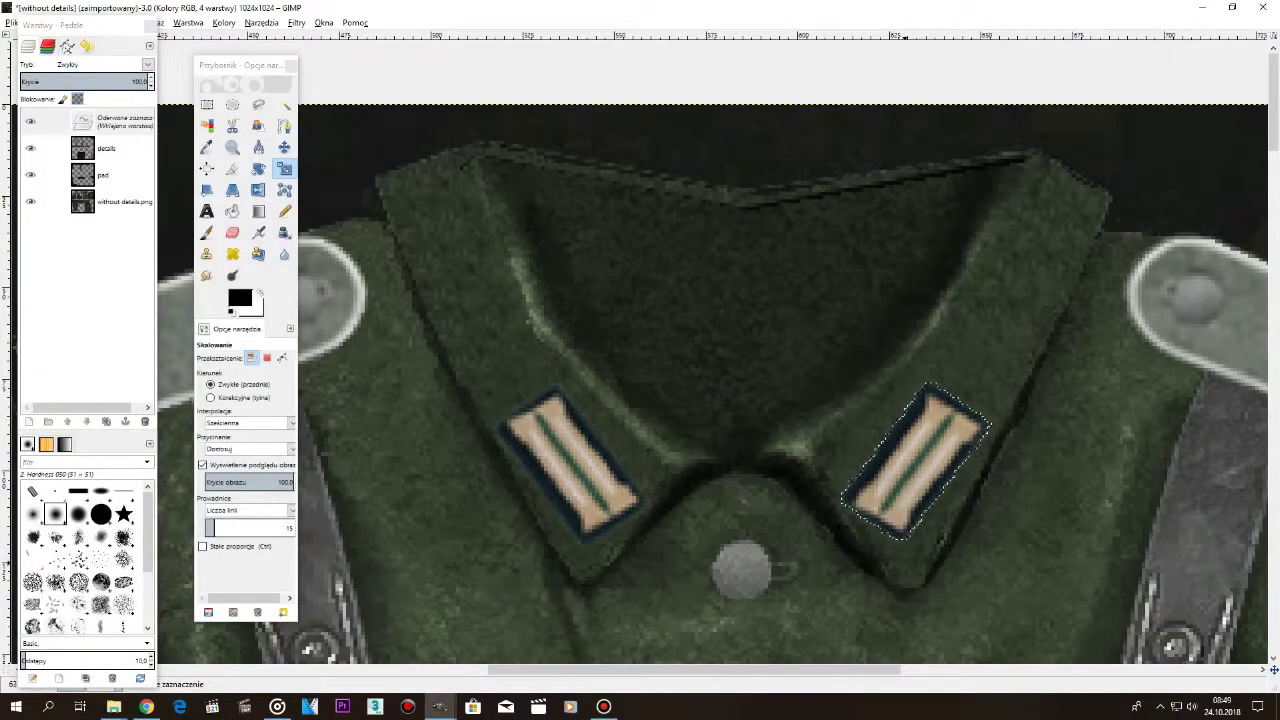
Rescale the right collar's floating patch to 72 × 87 px.
{"action": "left_click", "coordinate": [872, 536]}
{"action": "key", "text": "Tab"}
{"action": "left_click_drag", "start_coordinate": [914, 615], "coordinate": [914, 626]}
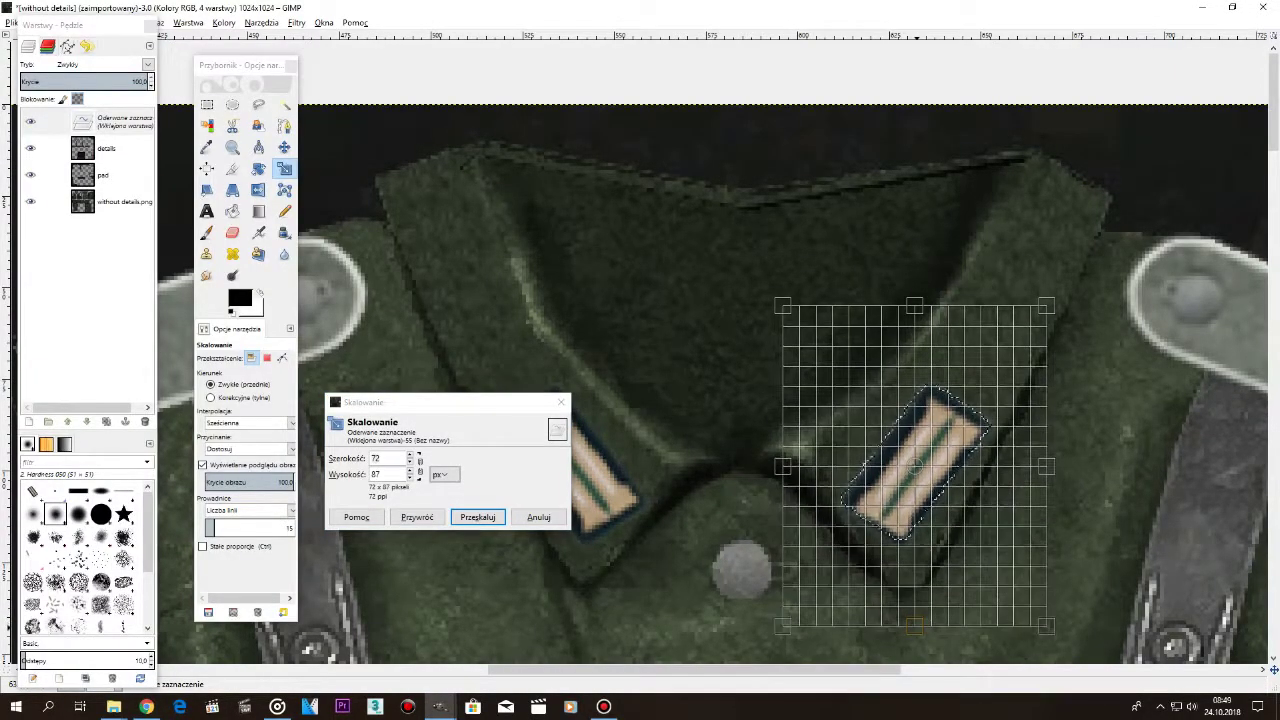
{"action": "key", "text": "Tab"}
{"action": "key", "text": "Return"}
{"action": "key", "text": "Tab"}
Nudge the floating patch slightly up towards the right collar's outer edge and copy it.
{"action": "key", "text": "r"}
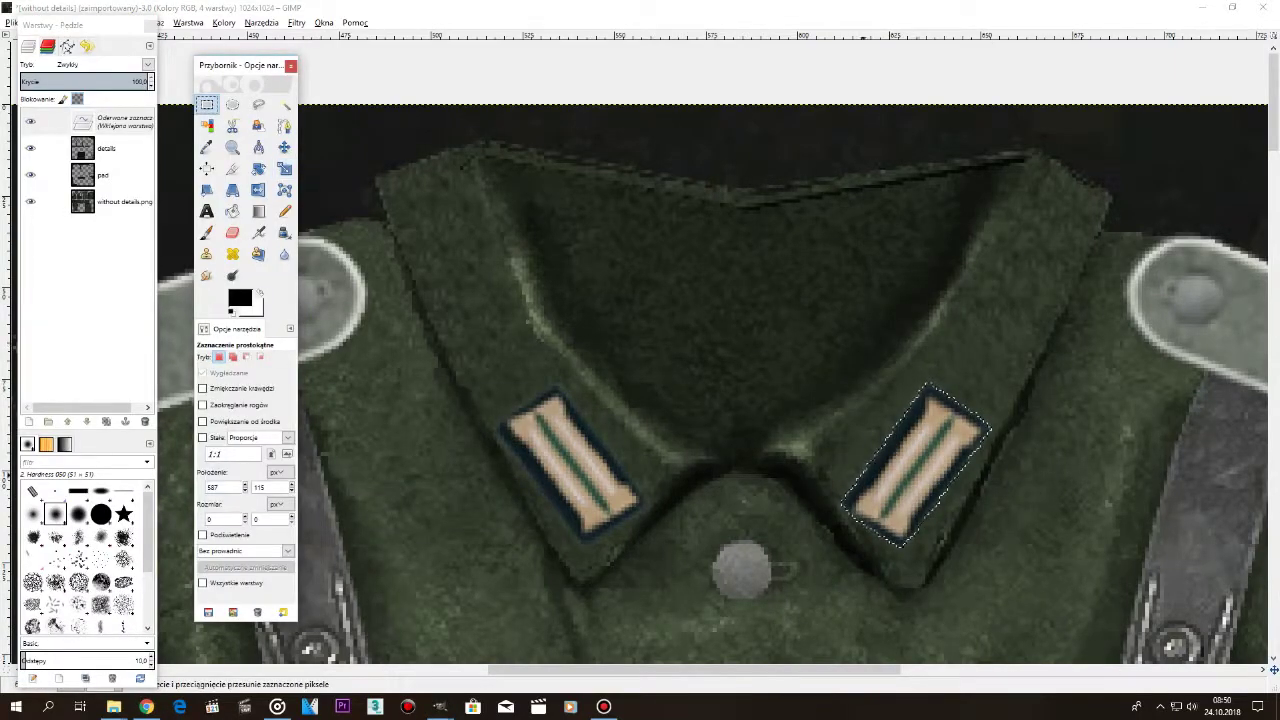
{"action": "left_click_drag", "start_coordinate": [917, 479], "coordinate": [924, 475]}
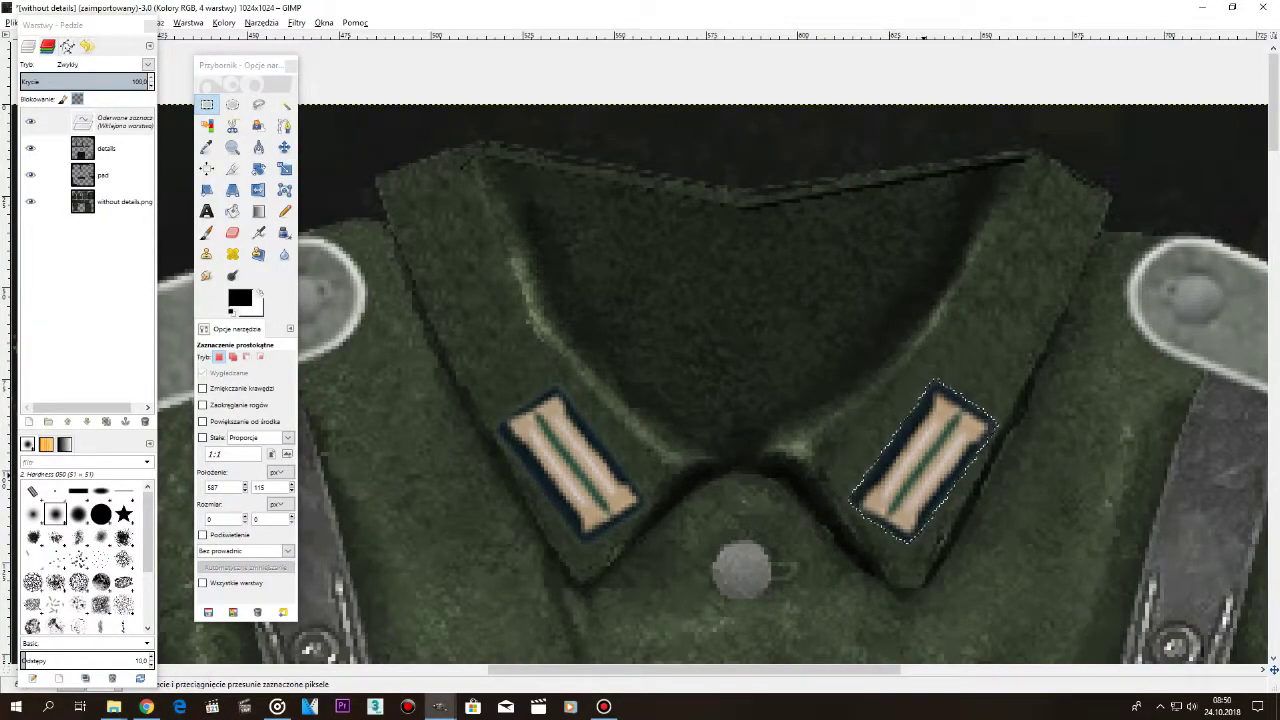
{"action": "key", "text": "ctrl+c"}
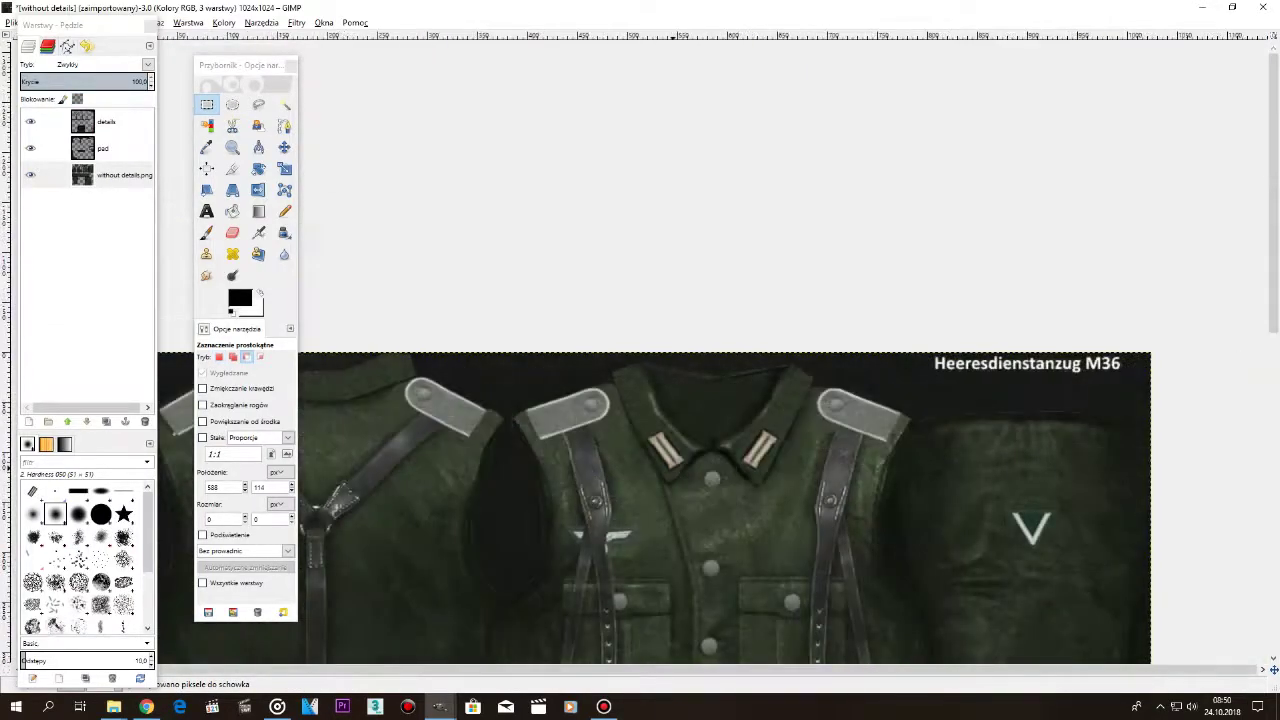
{"action": "key", "text": "minus"}
{"action": "key", "text": "minus"}
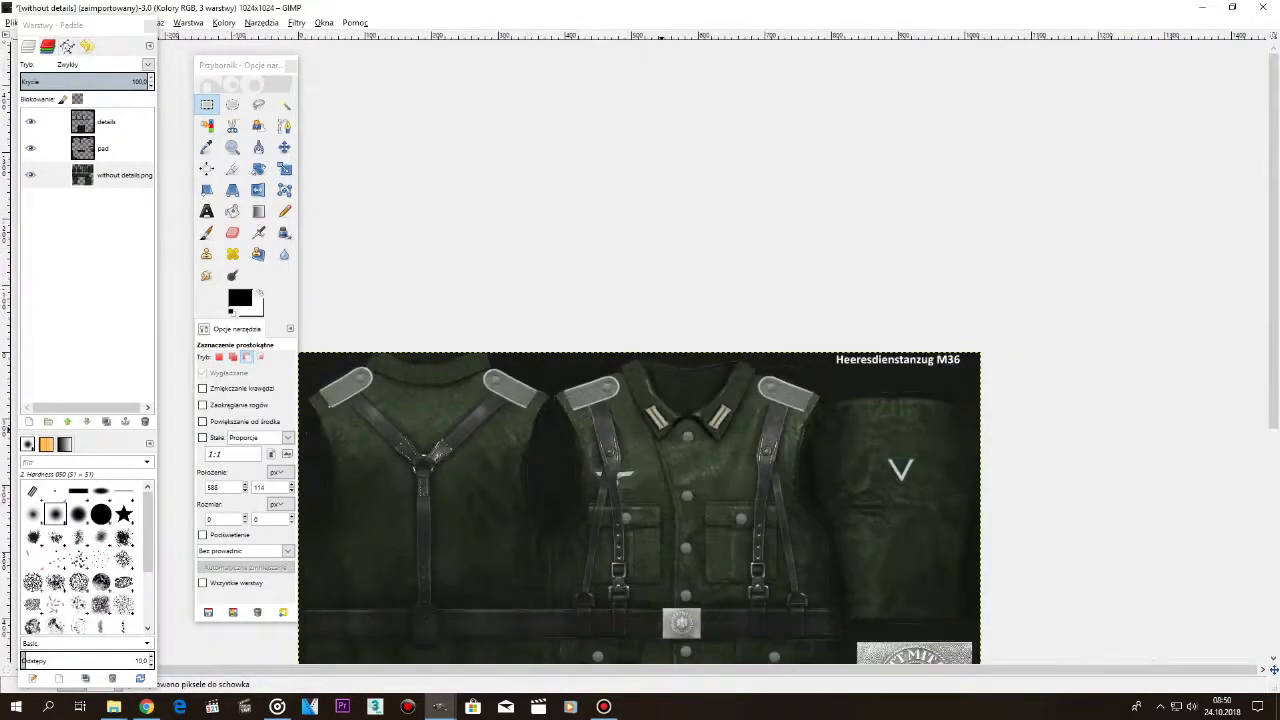
{"action": "scroll", "coordinate": [650, 190], "scroll_direction": "up", "scroll_amount": 9}
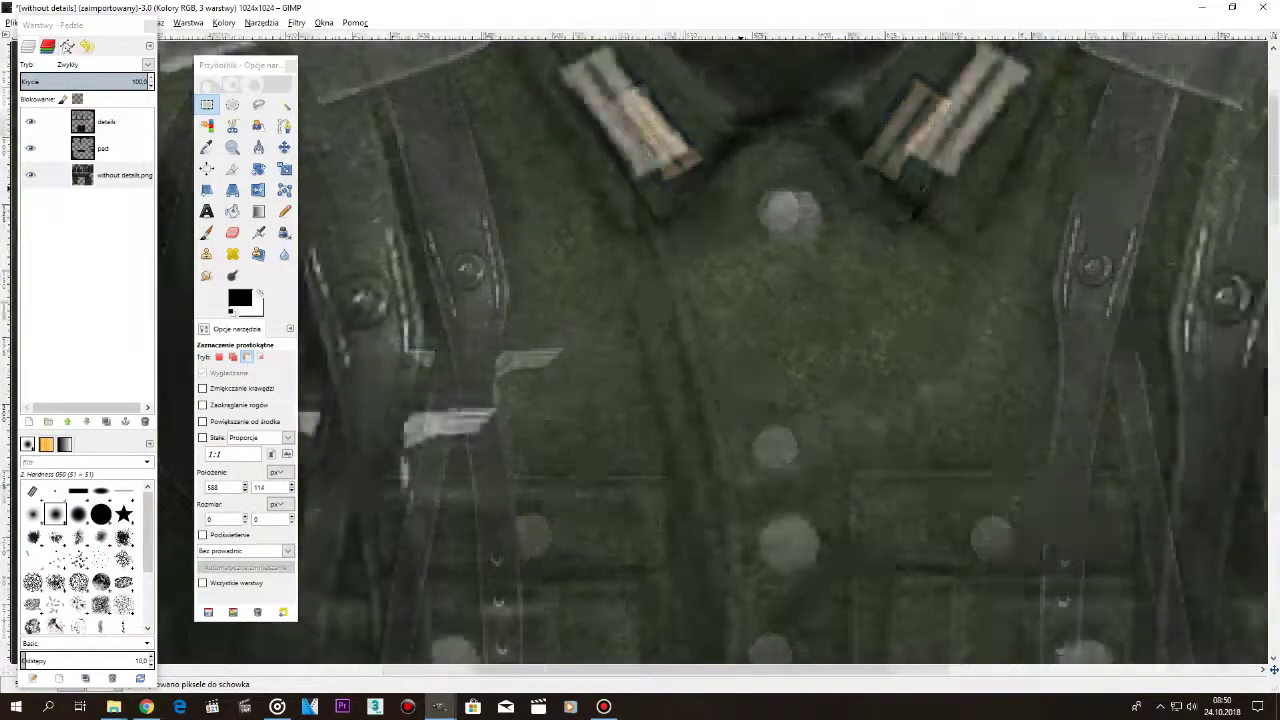
{"action": "key", "text": "ctrl+v"}
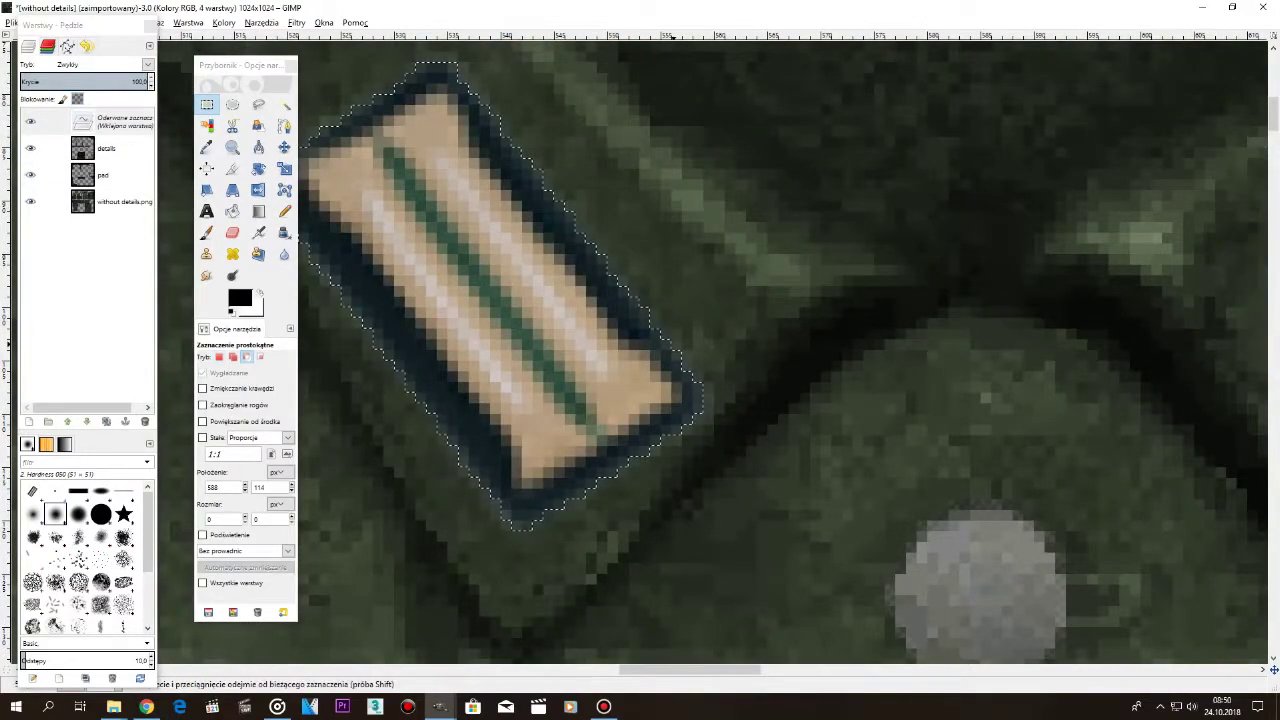
Undo all collar patch placements through the undo history, back to the last cloning stroke on the collar.
{"action": "scroll", "coordinate": [673, 344], "scroll_direction": "down", "scroll_amount": 3}
{"action": "left_click", "coordinate": [87, 46]}
{"action": "scroll", "coordinate": [100, 385], "scroll_direction": "down", "scroll_amount": 5}
{"action": "scroll", "coordinate": [100, 385], "scroll_direction": "down", "scroll_amount": 3}
{"action": "left_click", "coordinate": [100, 359]}
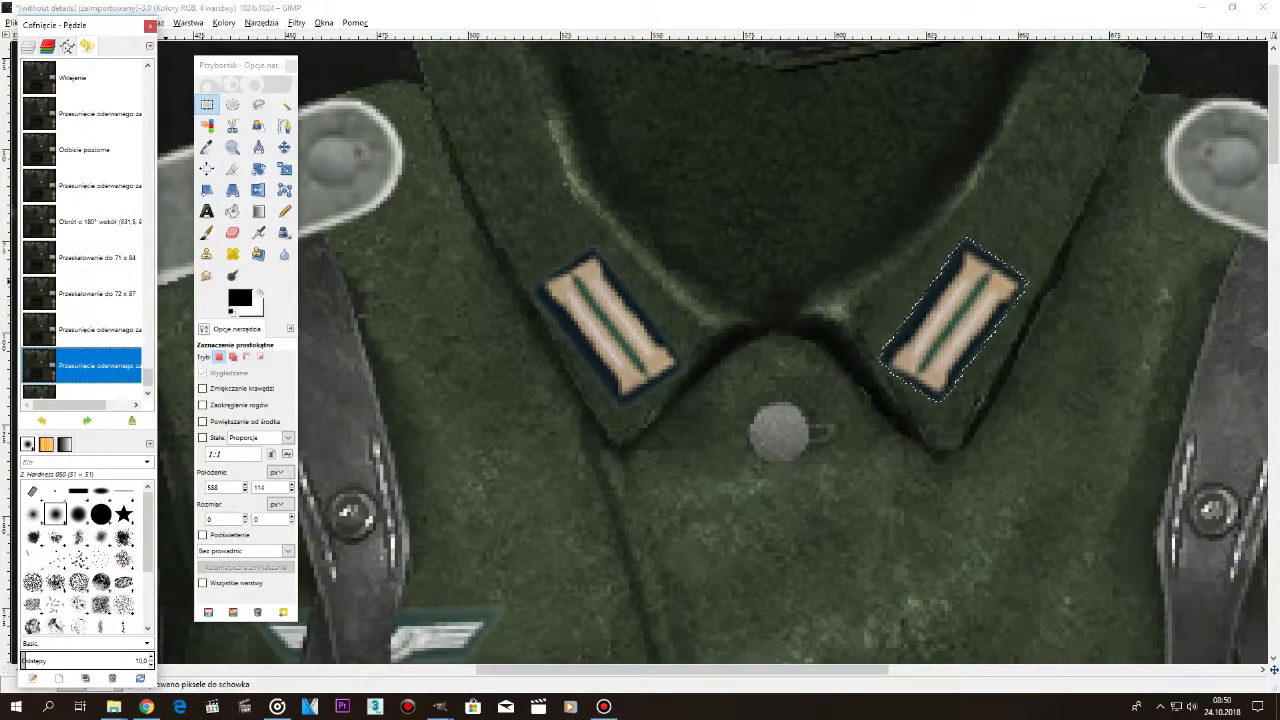
{"action": "key", "text": "ctrl+z"}
{"action": "key", "text": "ctrl+z"}
{"action": "key", "text": "ctrl+z"}
{"action": "key", "text": "ctrl+z"}
{"action": "key", "text": "ctrl+z"}
{"action": "key", "text": "ctrl+z"}
{"action": "key", "text": "ctrl+z"}
{"action": "key", "text": "ctrl+z"}
{"action": "key", "text": "ctrl+z"}
{"action": "key", "text": "ctrl+z"}
{"action": "key", "text": "ctrl+z"}
{"action": "key", "text": "ctrl+z"}
{"action": "key", "text": "ctrl+z"}
{"action": "key", "text": "ctrl+z"}
{"action": "key", "text": "ctrl+z"}
{"action": "key", "text": "ctrl+z"}
{"action": "key", "text": "ctrl+z"}
{"action": "key", "text": "ctrl+z"}
{"action": "key", "text": "ctrl+z"}
{"action": "key", "text": "ctrl+z"}
{"action": "key", "text": "ctrl+z"}
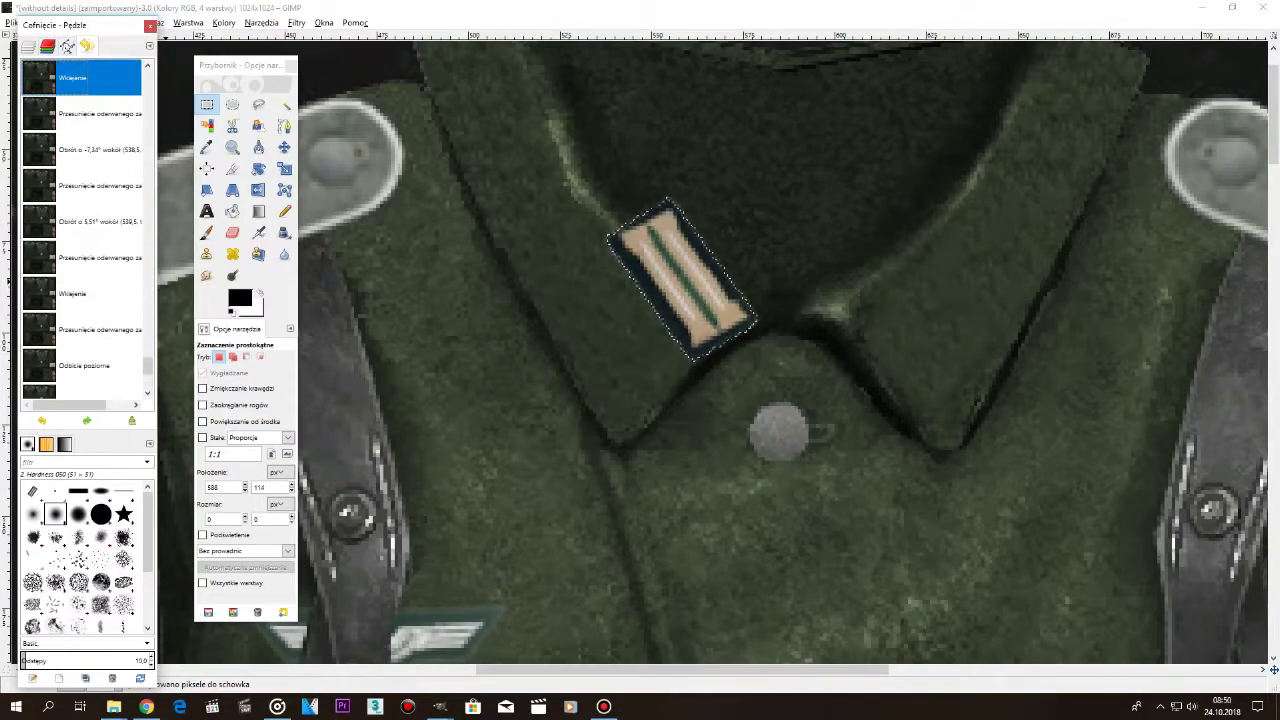
{"action": "scroll", "coordinate": [733, 374], "scroll_direction": "down", "scroll_amount": 7}
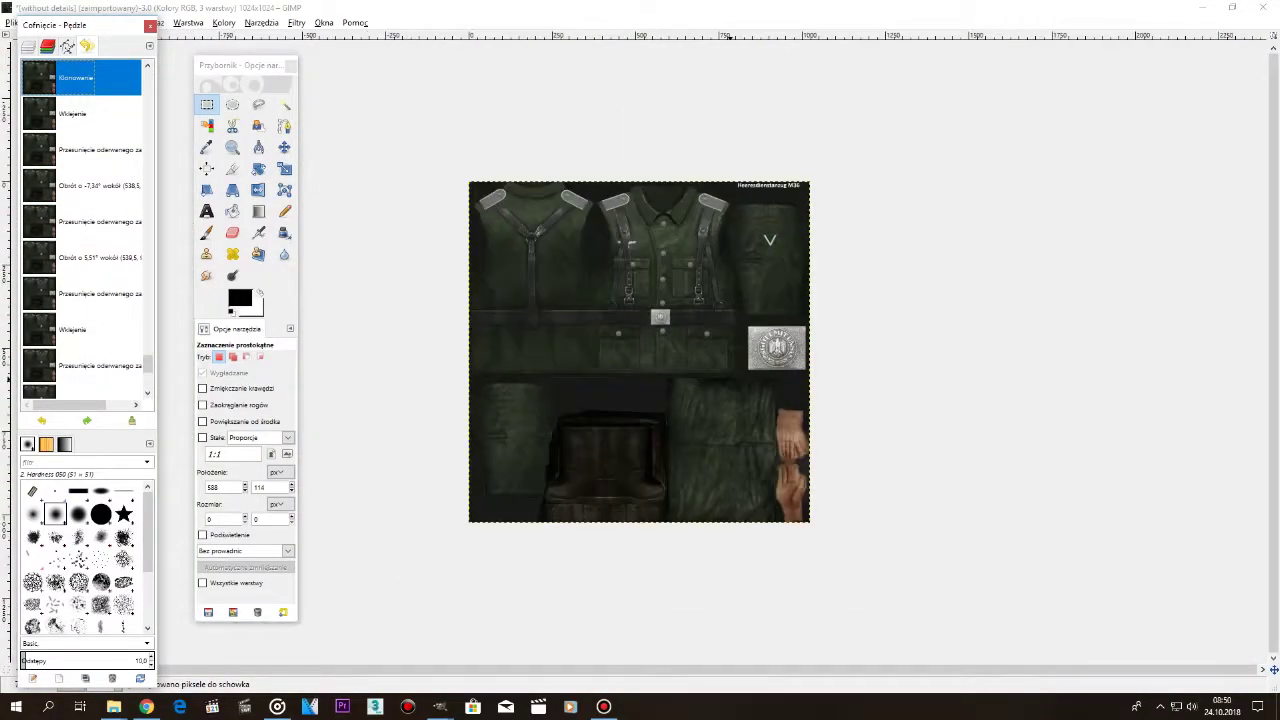
{"action": "scroll", "coordinate": [100, 215], "scroll_direction": "up", "scroll_amount": 2}
{"action": "key", "text": "ctrl+z"}
{"action": "key", "text": "ctrl+y"}
{"action": "key", "text": "ctrl+y"}
{"action": "key", "text": "ctrl+y"}
{"action": "key", "text": "ctrl+z"}
{"action": "key", "text": "ctrl+z"}
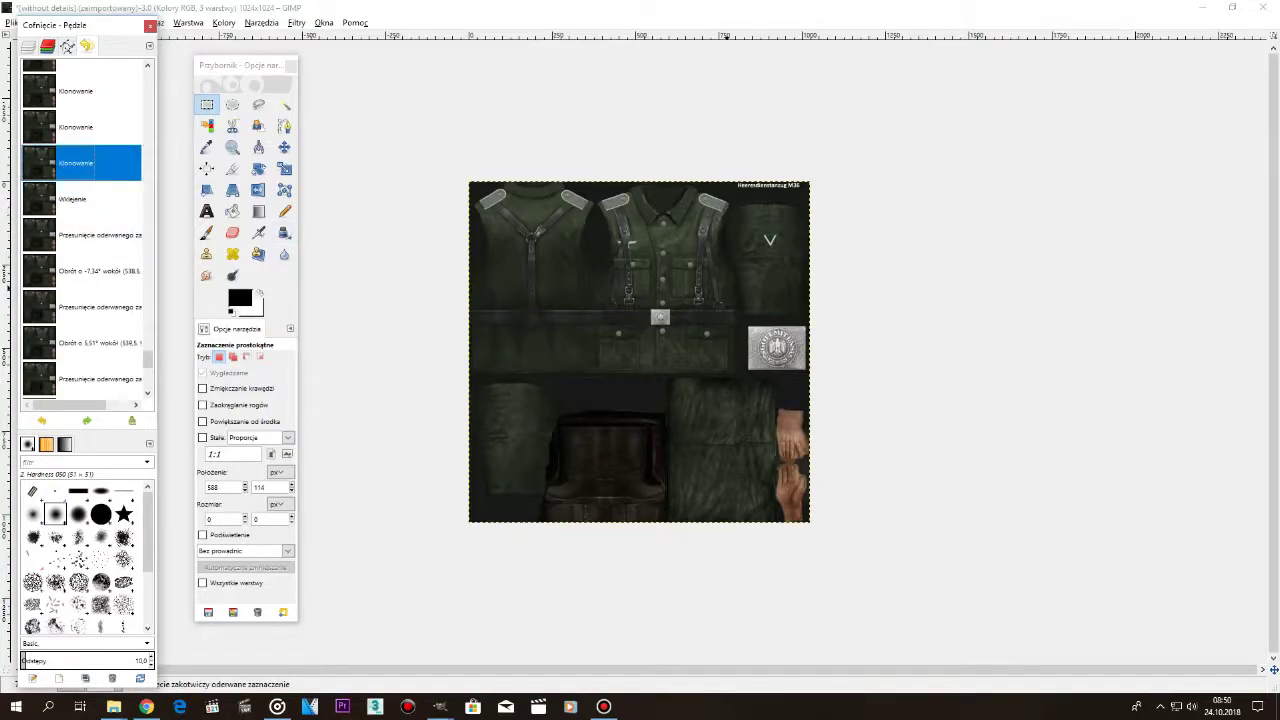
Paste the copied patch near the left collar and flip it horizontally.
{"action": "scroll", "coordinate": [630, 283], "scroll_direction": "up", "scroll_amount": 7}
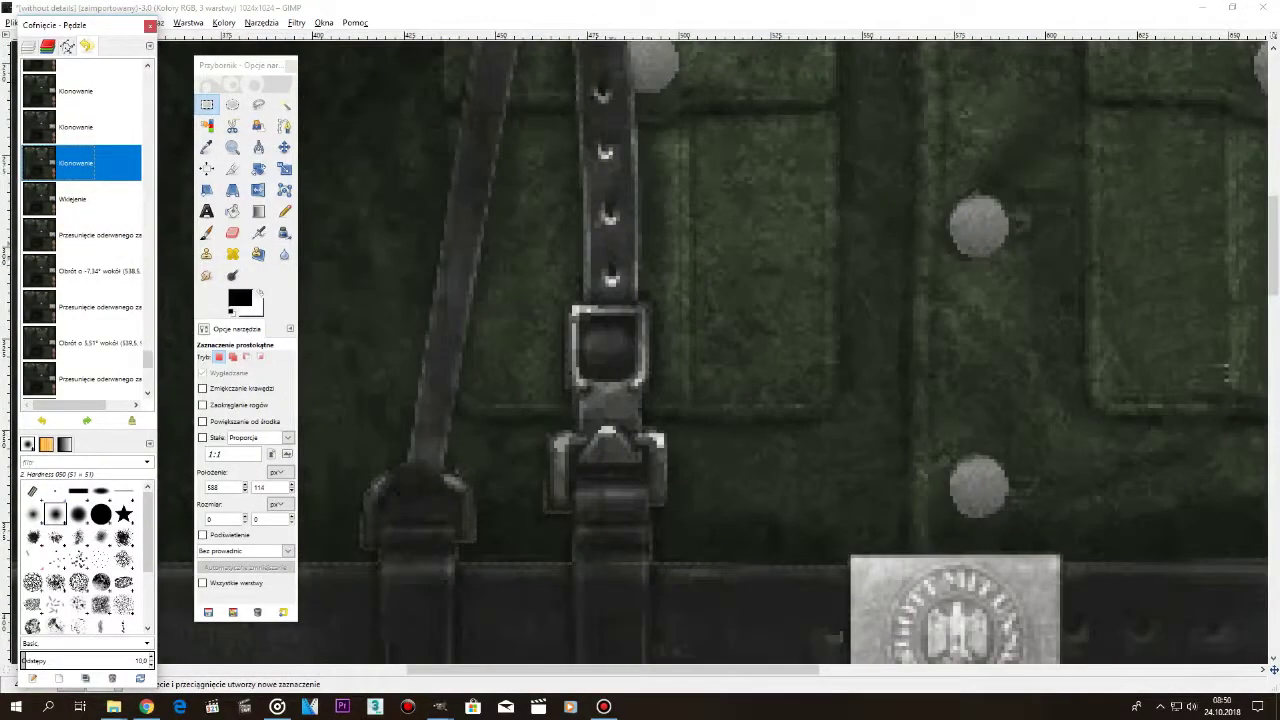
{"action": "scroll", "coordinate": [632, 285], "scroll_direction": "up", "scroll_amount": 5}
{"action": "scroll", "coordinate": [697, 324], "scroll_direction": "up", "scroll_amount": 5}
{"action": "scroll", "coordinate": [806, 300], "scroll_direction": "up", "scroll_amount": 3}
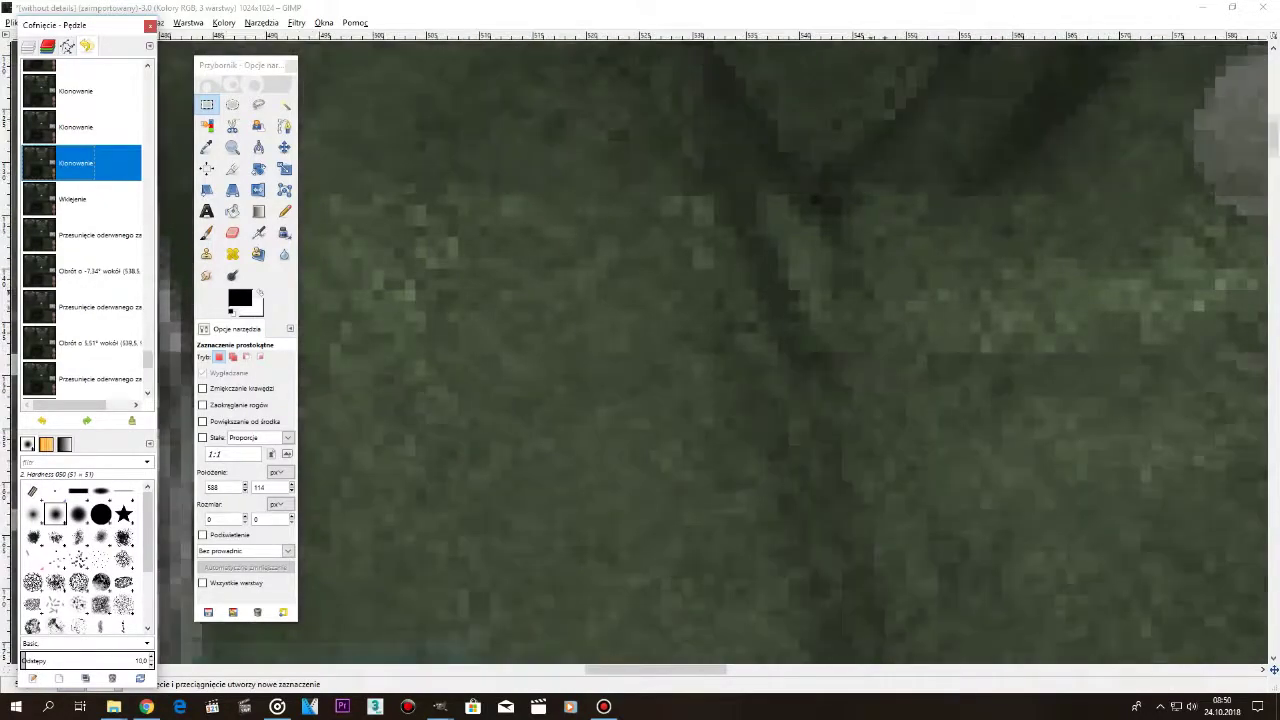
{"action": "scroll", "coordinate": [869, 333], "scroll_direction": "up", "scroll_amount": 7}
{"action": "key", "text": "ctrl+v"}
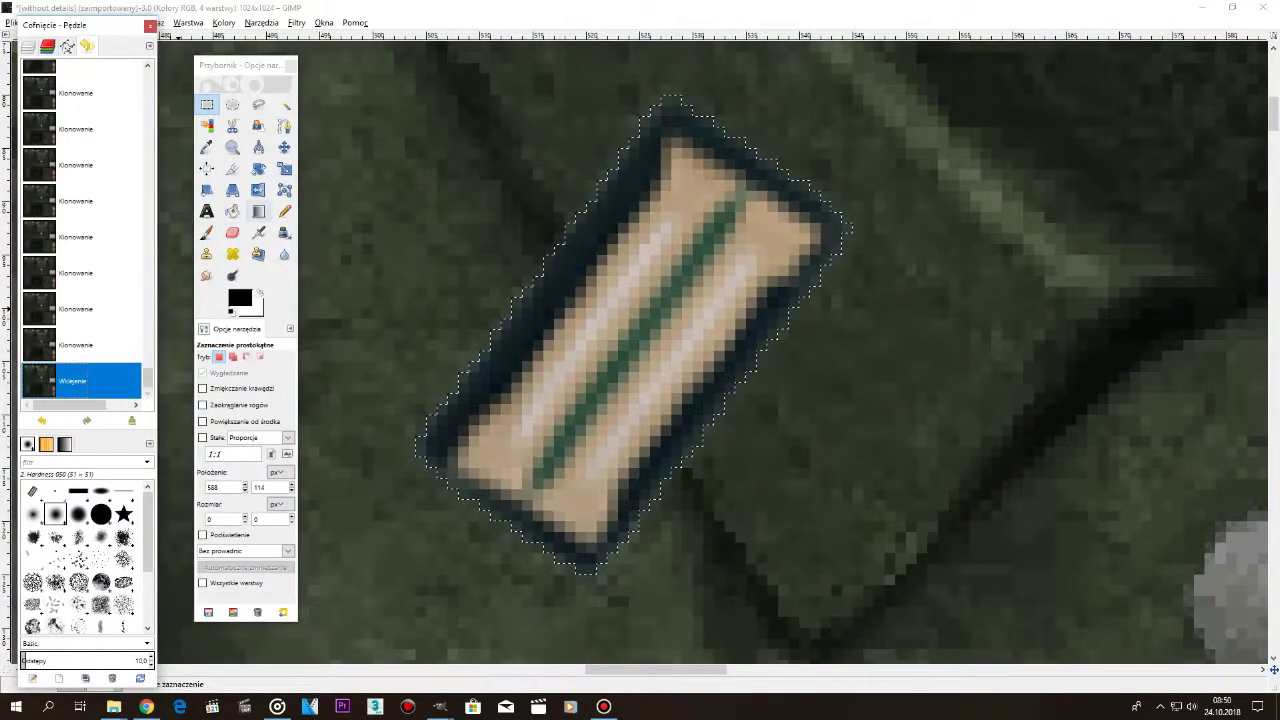
{"action": "left_click", "coordinate": [258, 190]}
{"action": "left_click", "coordinate": [650, 205]}
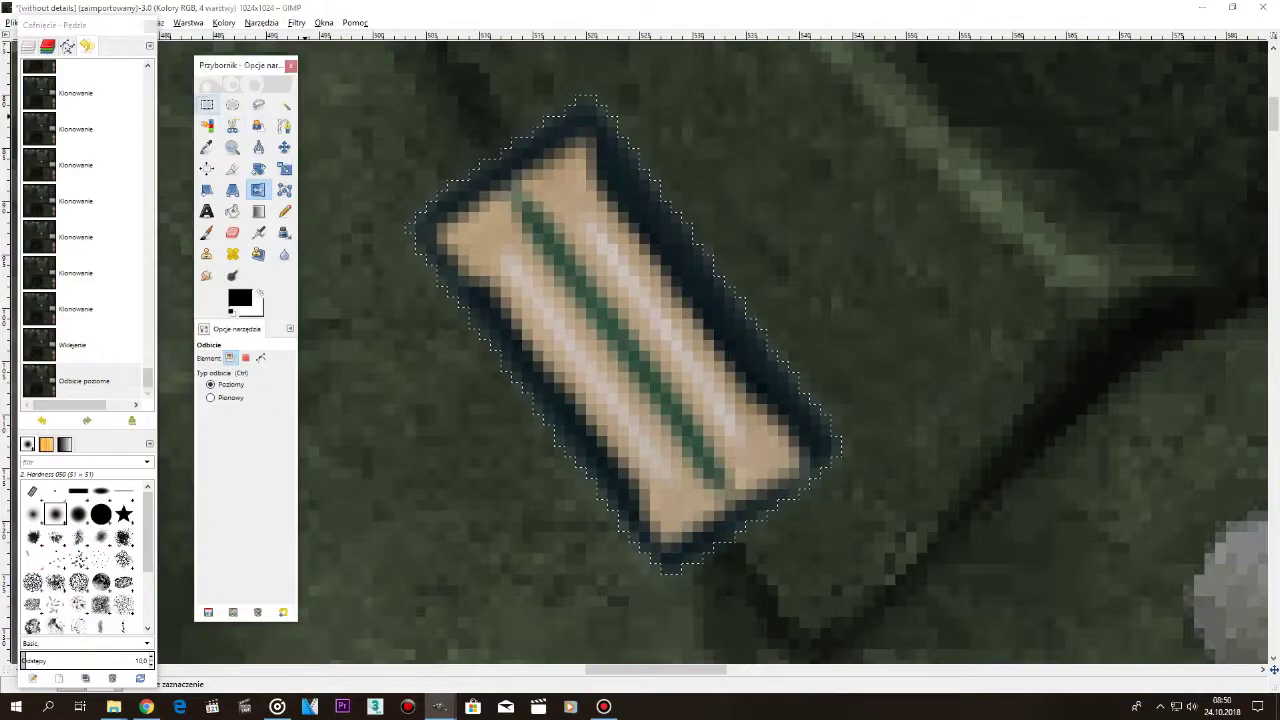
Position the flipped patch on the left collar point and anchor it.
{"action": "key", "text": "r"}
{"action": "left_click_drag", "start_coordinate": [592, 176], "coordinate": [762, 91]}
{"action": "left_click_drag", "start_coordinate": [800, 257], "coordinate": [799, 273]}
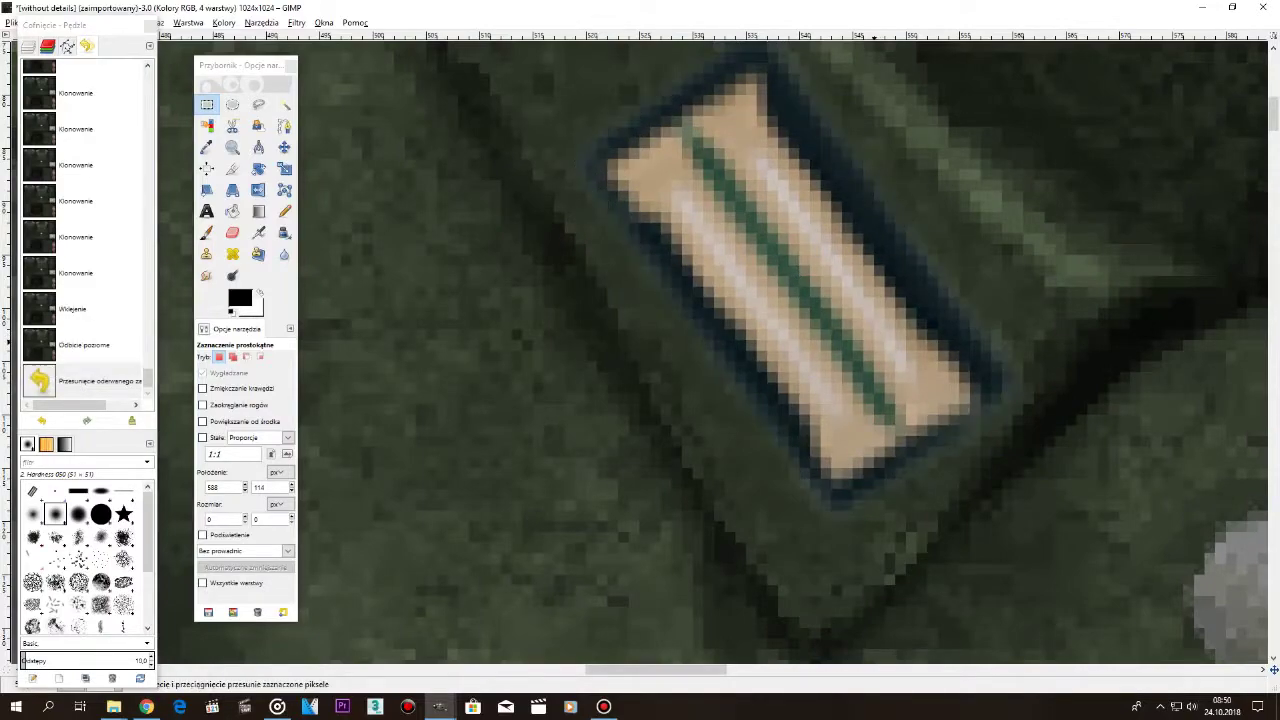
{"action": "left_click", "coordinate": [1023, 278]}
Paste the unflipped patch again, position it on the right collar point and anchor it.
{"action": "scroll", "coordinate": [1021, 282], "scroll_direction": "down", "scroll_amount": 2}
{"action": "left_click_drag", "start_coordinate": [650, 670], "coordinate": [833, 670]}
{"action": "key", "text": "ctrl+v"}
{"action": "left_click_drag", "start_coordinate": [636, 347], "coordinate": [593, 294]}
{"action": "left_click", "coordinate": [755, 436]}
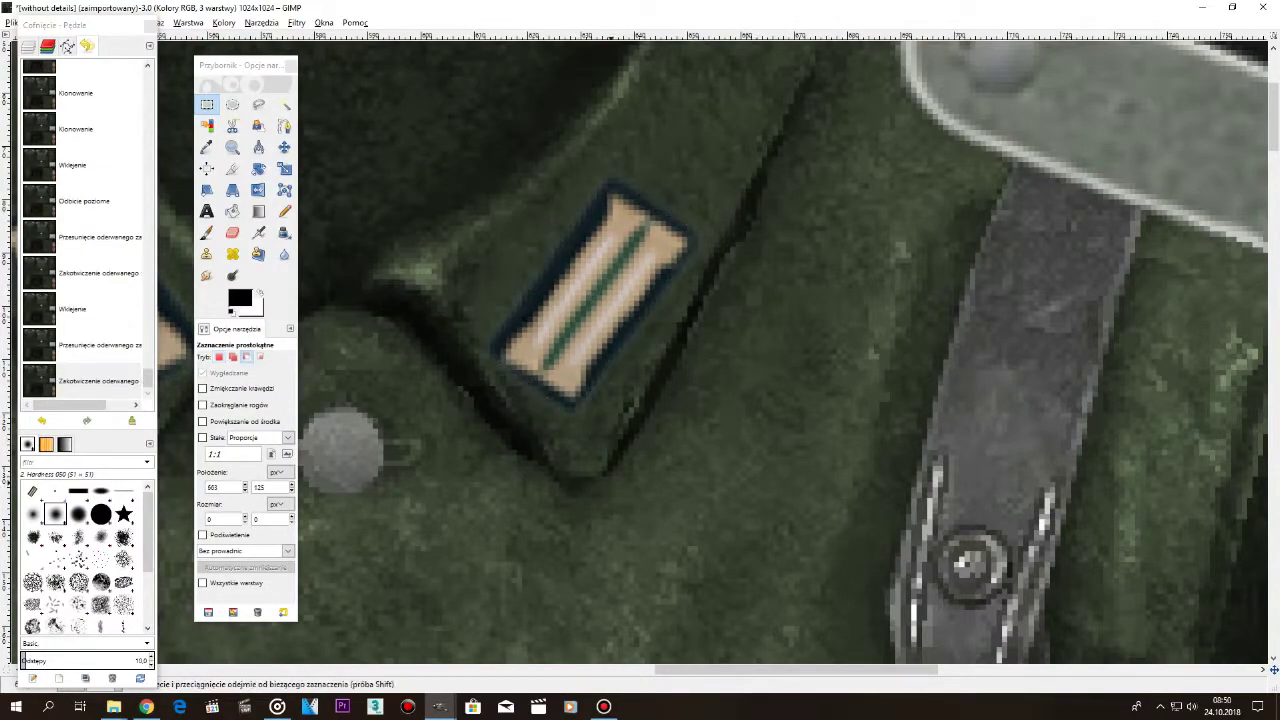
Examine both collar patches in the context of the whole uniform texture.
{"action": "scroll", "coordinate": [738, 435], "scroll_direction": "down", "scroll_amount": 6}
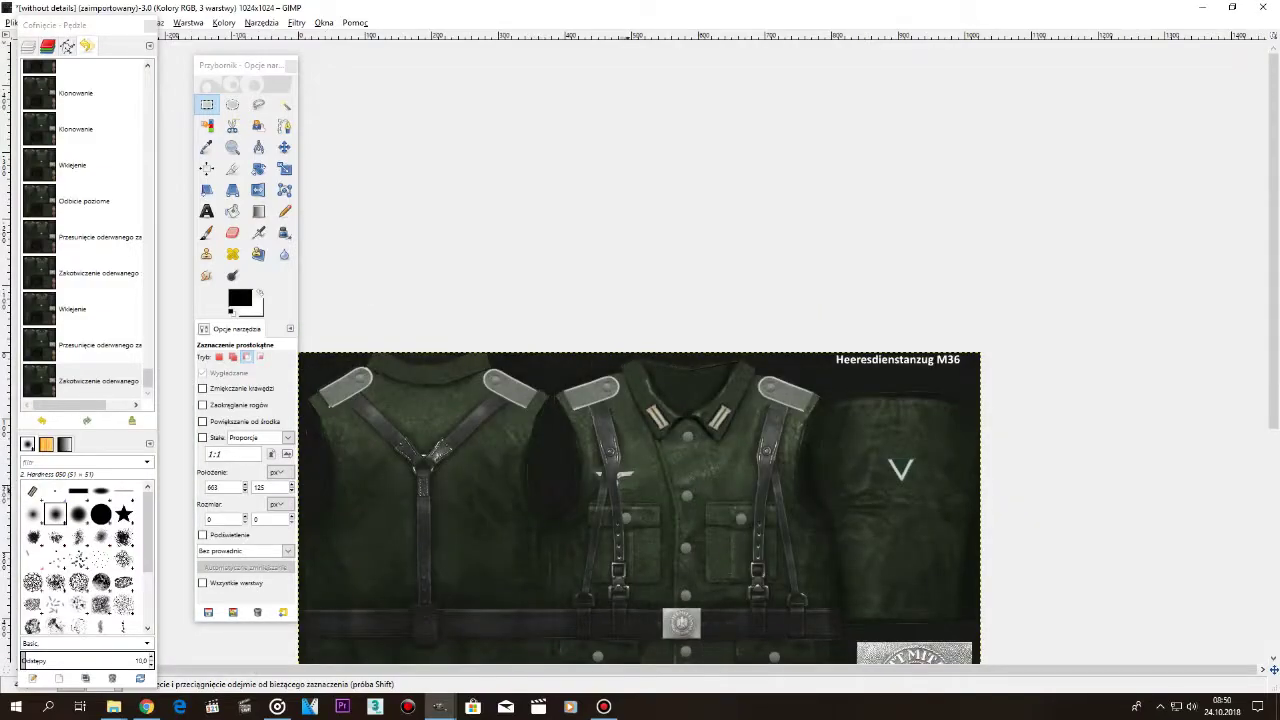
{"action": "key", "text": "minus"}
{"action": "key", "text": "minus"}
{"action": "key", "text": "ctrl"}
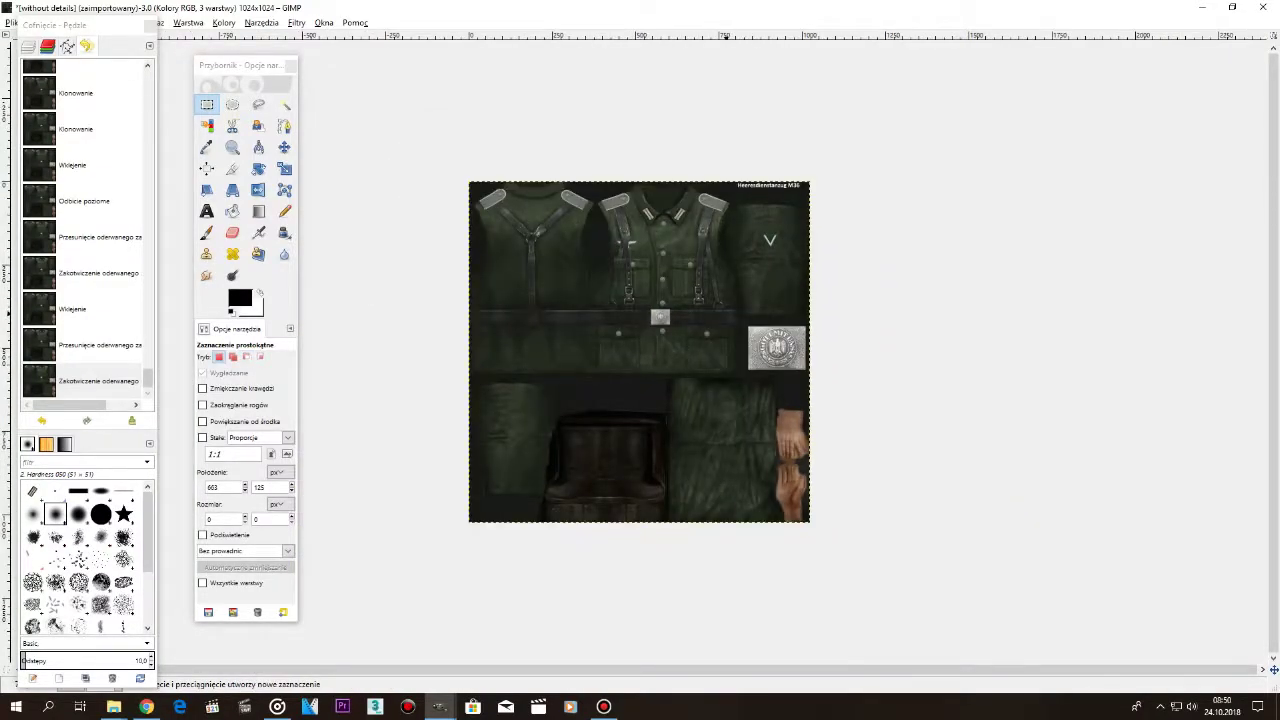
{"action": "key", "text": "plus"}
{"action": "key", "text": "plus"}
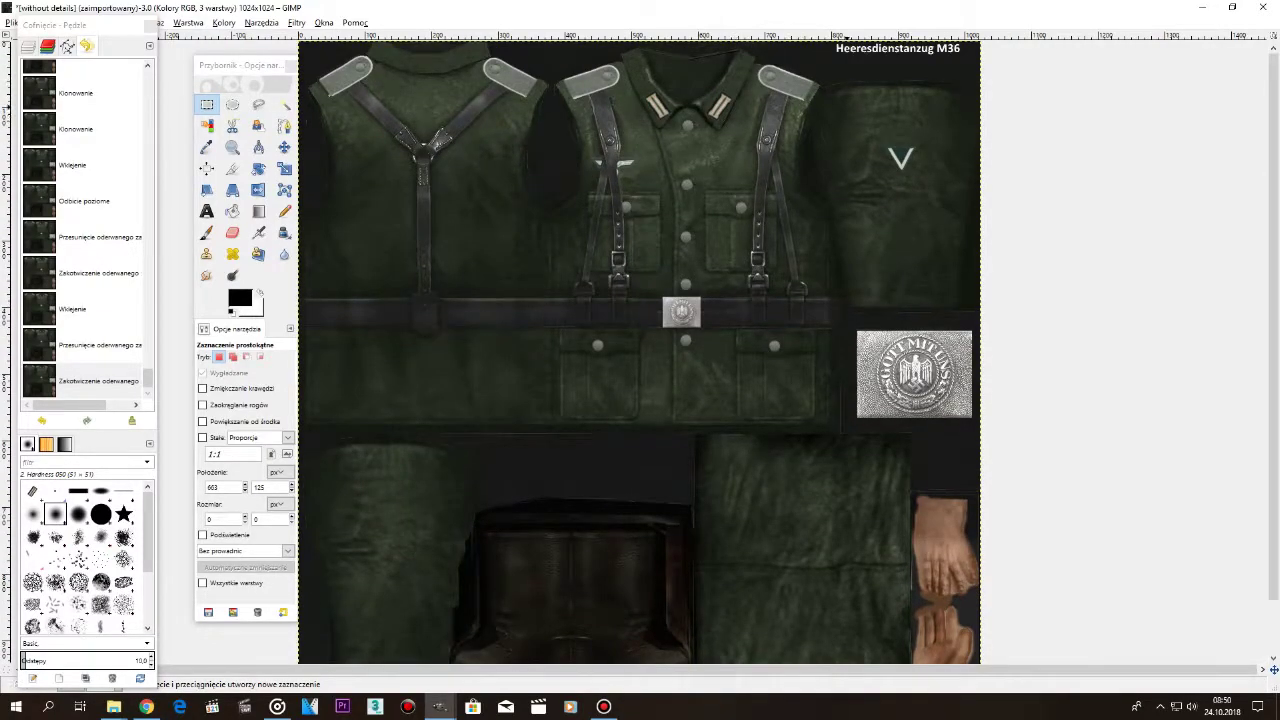
{"action": "scroll", "coordinate": [705, 105], "scroll_direction": "up", "scroll_amount": 2}
{"action": "scroll", "coordinate": [600, 112], "scroll_direction": "up", "scroll_amount": 1}
{"action": "scroll", "coordinate": [441, 122], "scroll_direction": "up", "scroll_amount": 3}
{"action": "key", "text": "ctrl"}
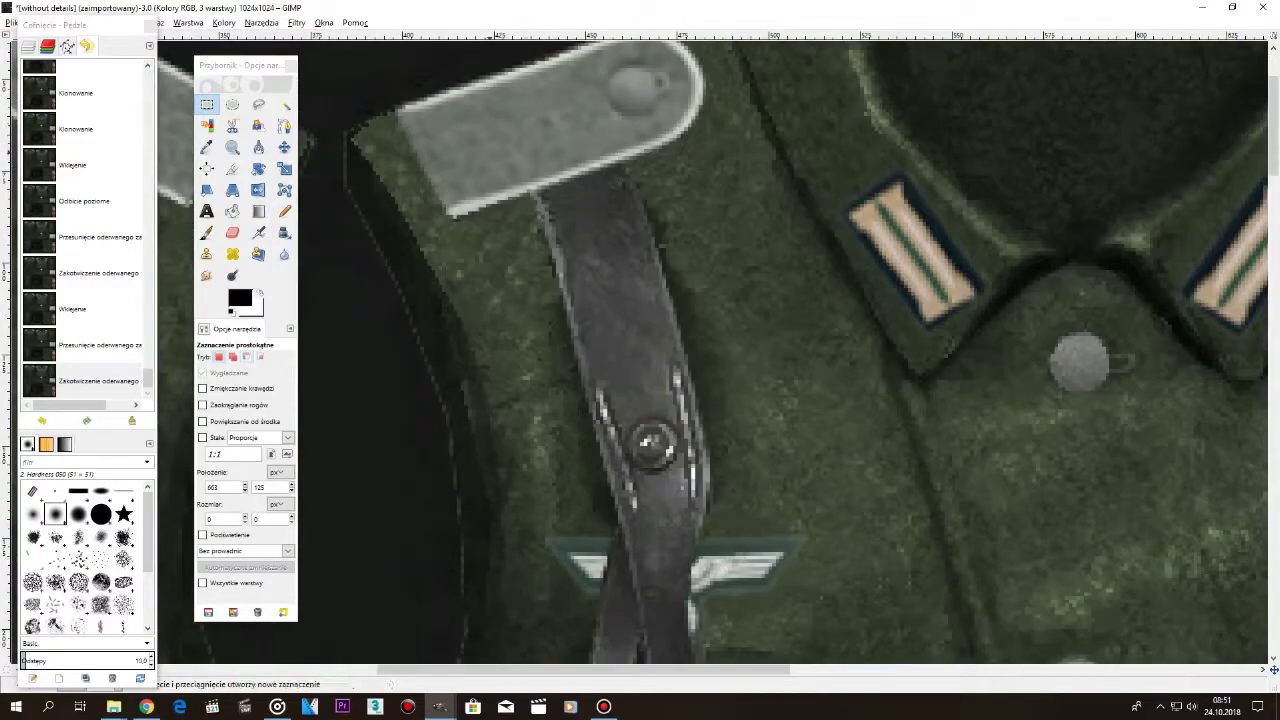
On the details layer, outline the left shoulder strap's grey area inside the white piping freehand and fit a 15 × 13 px elliptical selection to its button.
{"action": "key", "text": "ctrl+l"}
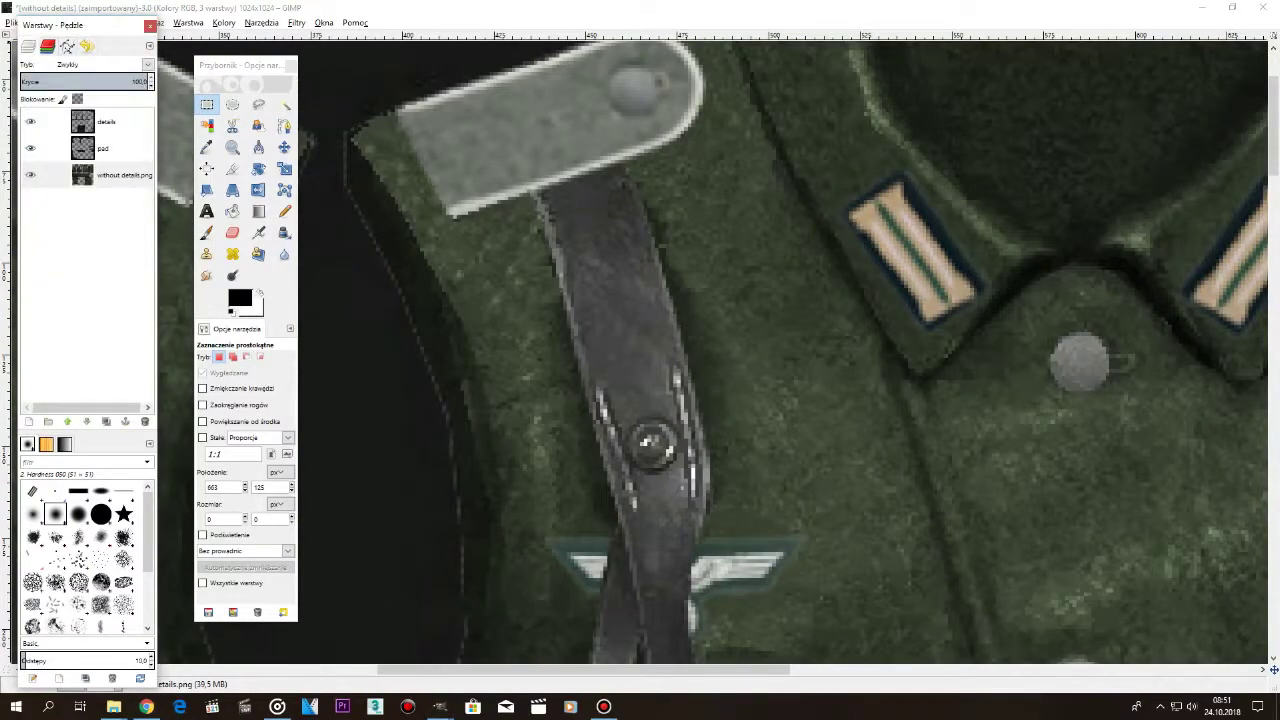
{"action": "left_click", "coordinate": [107, 122]}
{"action": "left_click", "coordinate": [258, 105]}
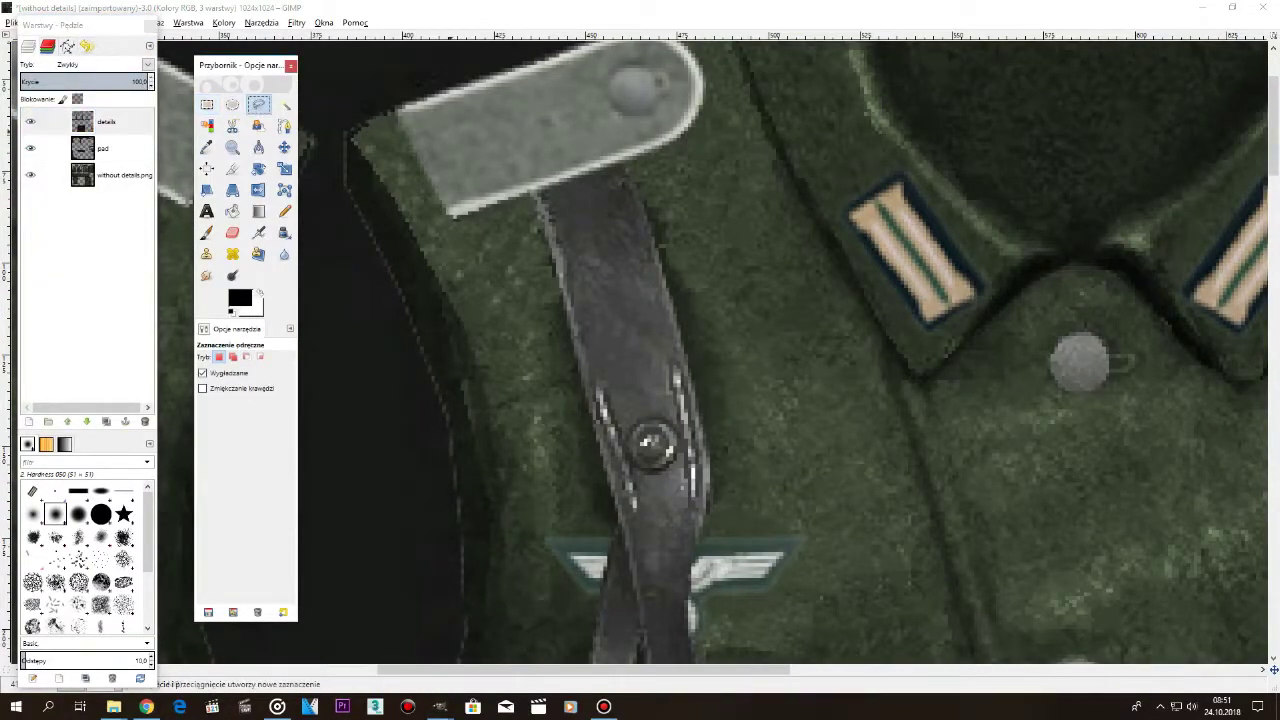
{"action": "scroll", "coordinate": [477, 160], "scroll_direction": "up", "scroll_amount": 1}
{"action": "scroll", "coordinate": [477, 160], "scroll_direction": "up", "scroll_amount": 4}
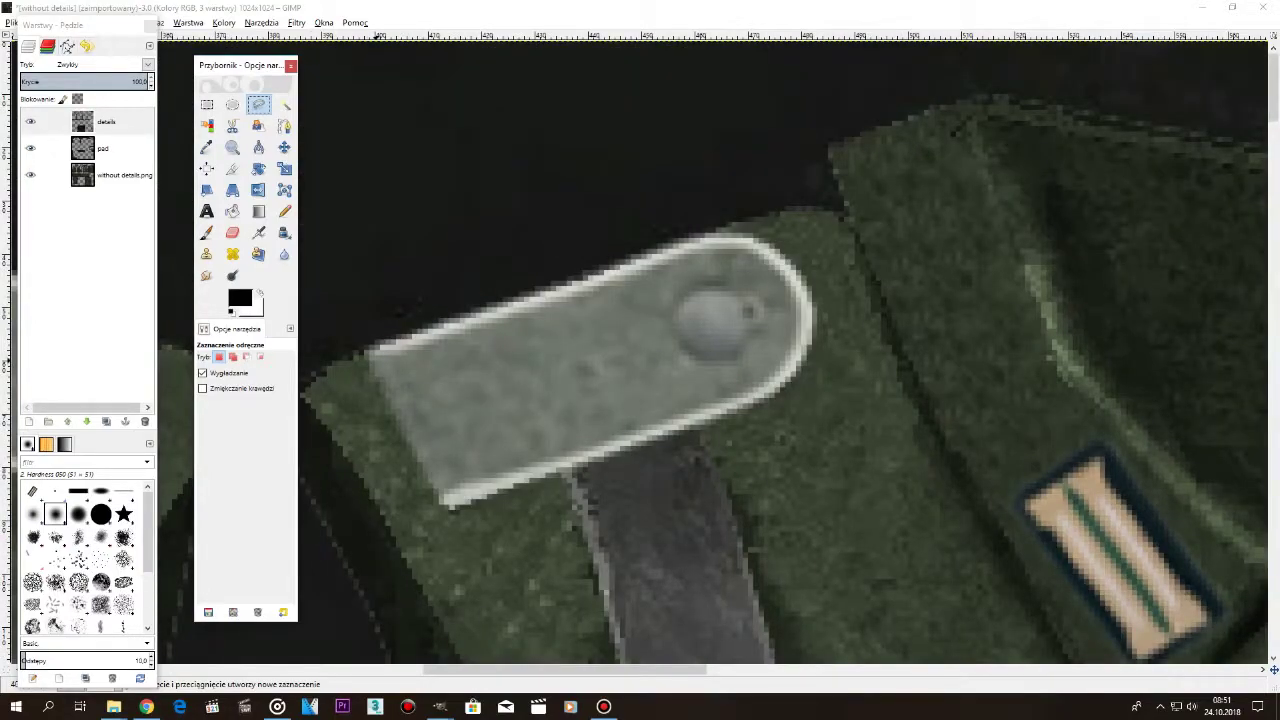
{"action": "left_click", "coordinate": [370, 352]}
{"action": "left_click", "coordinate": [644, 274]}
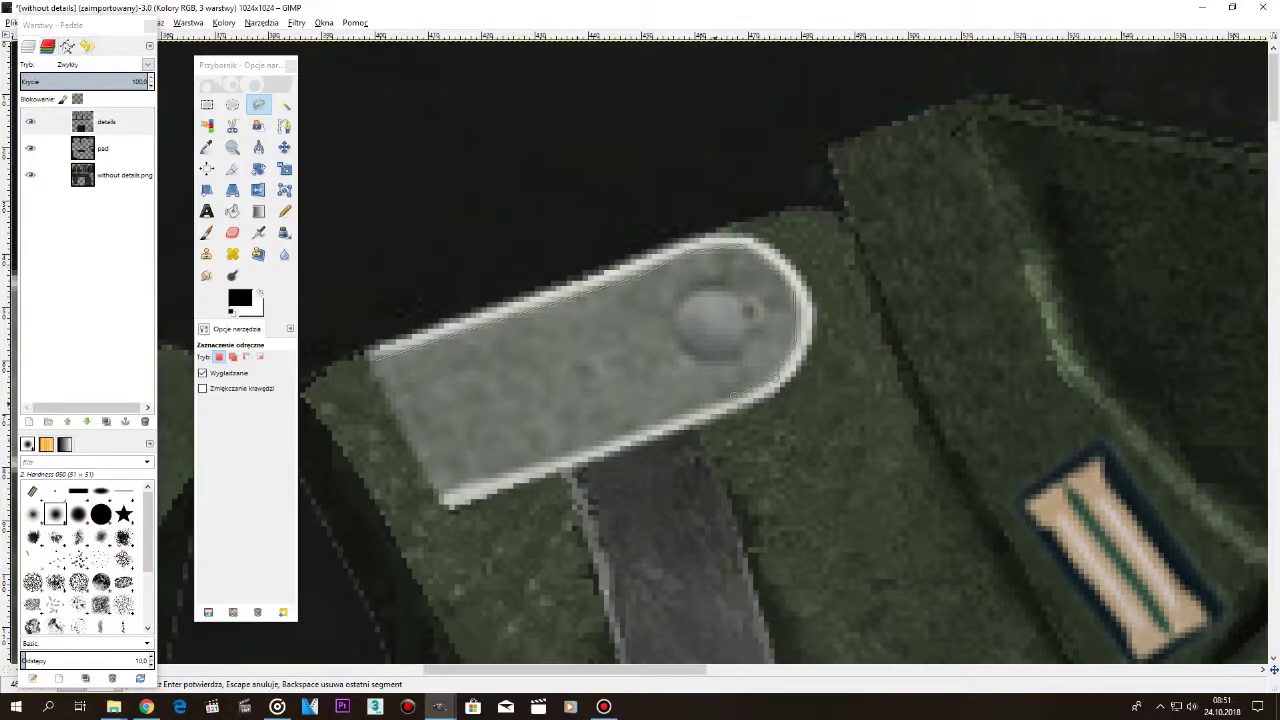
{"action": "left_click", "coordinate": [439, 494]}
{"action": "left_click", "coordinate": [374, 361]}
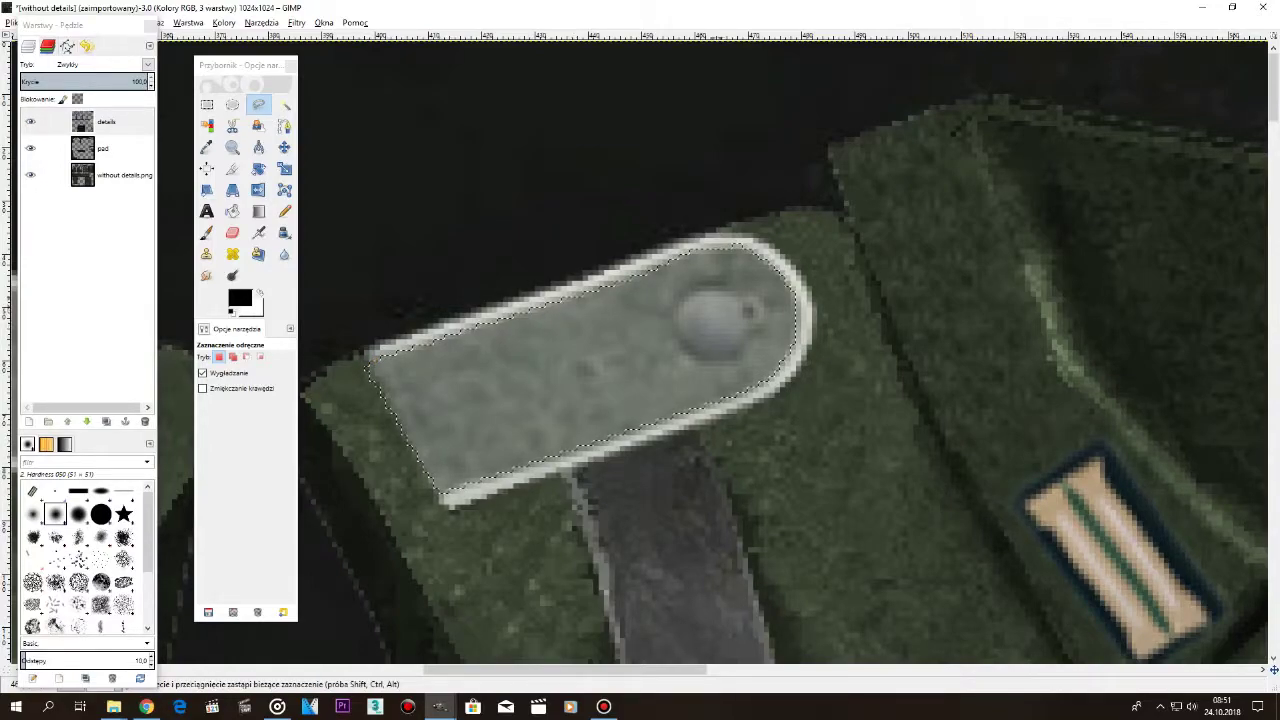
{"action": "left_click", "coordinate": [232, 104]}
{"action": "left_click_drag", "start_coordinate": [681, 297], "coordinate": [676, 325]}
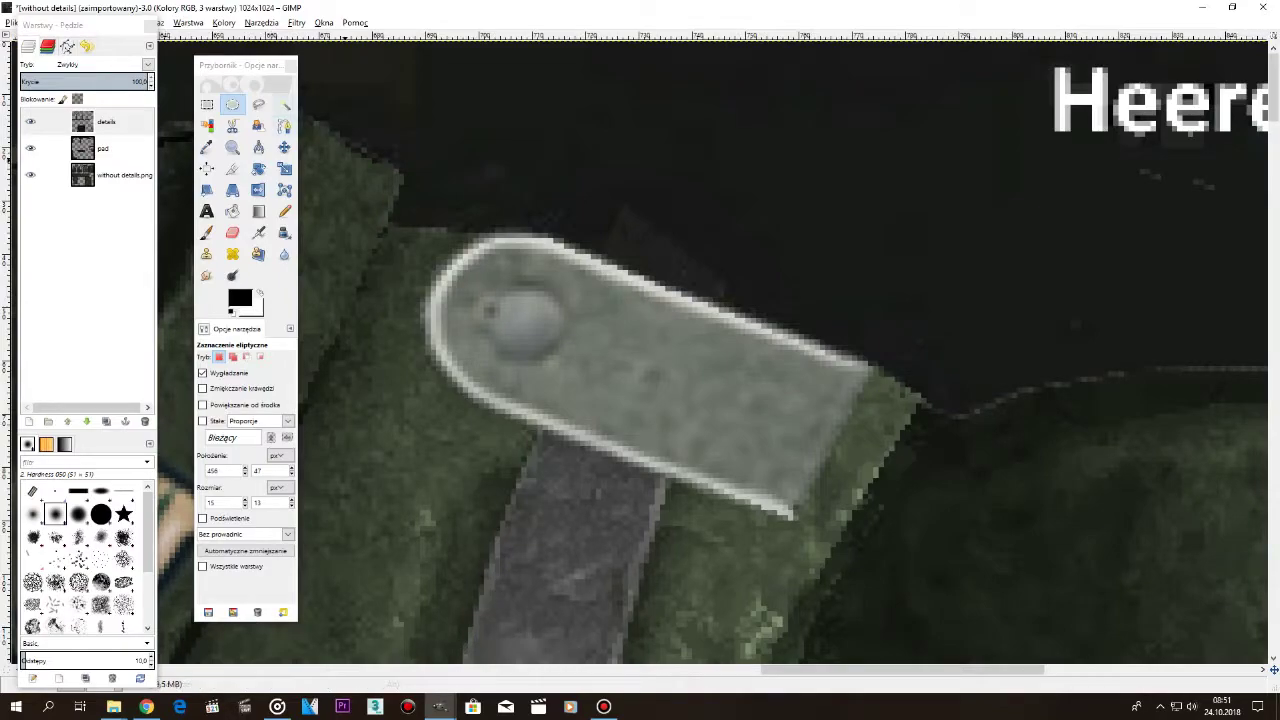
Add the grey area of the front's right shoulder strap to the selection freehand and subtract a 14 × 14 px ellipse around its button.
{"action": "left_click", "coordinate": [258, 104]}
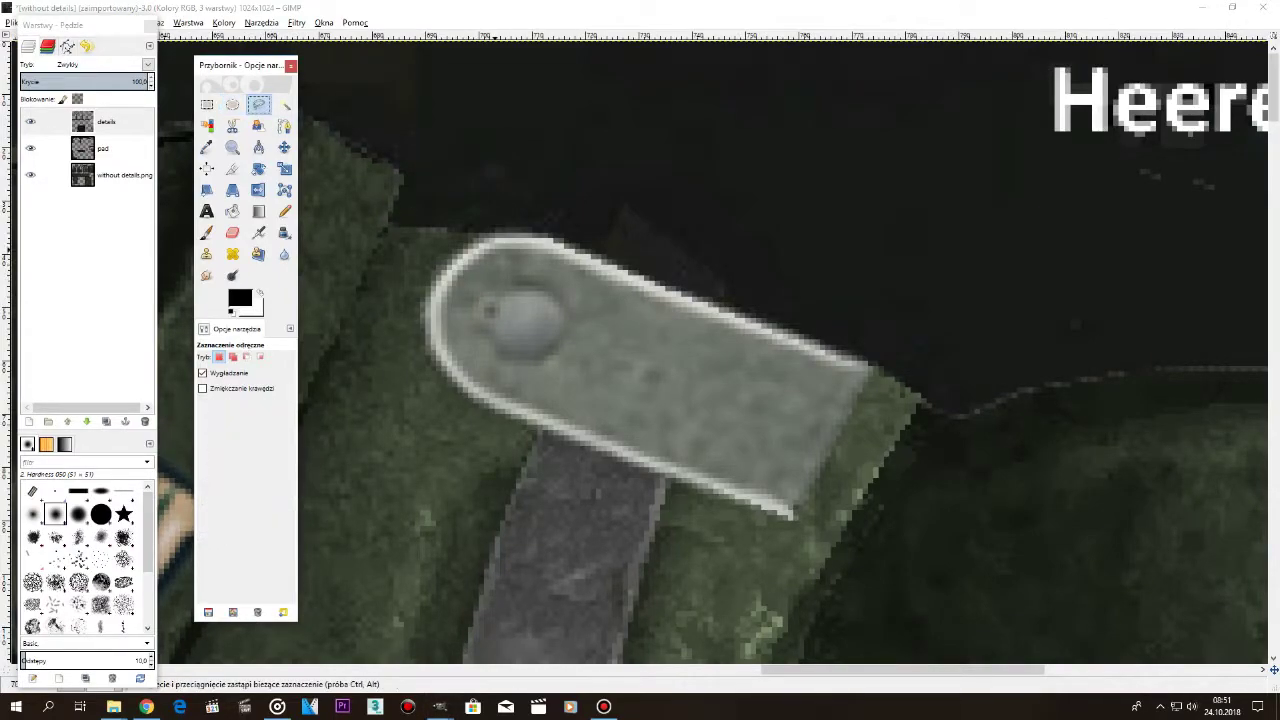
{"action": "key", "text": "shift"}
{"action": "left_click", "coordinate": [450, 285]}
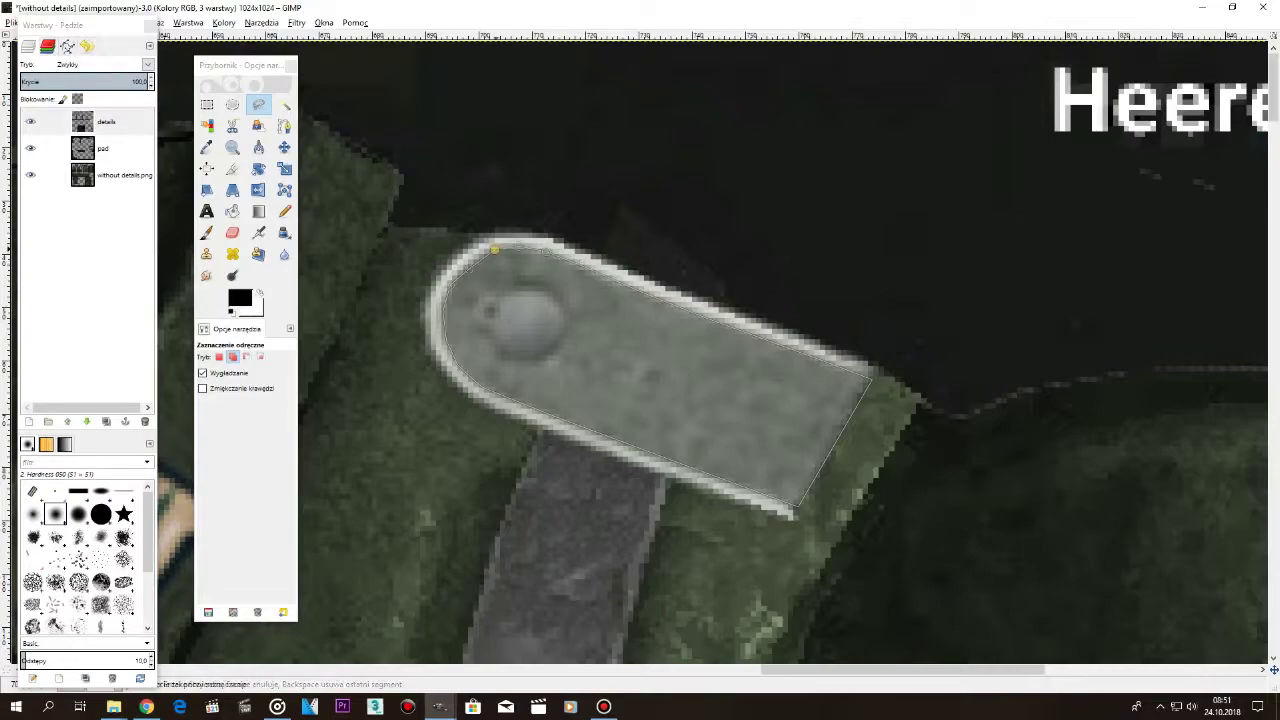
{"action": "key", "text": "Return"}
{"action": "key", "text": "e"}
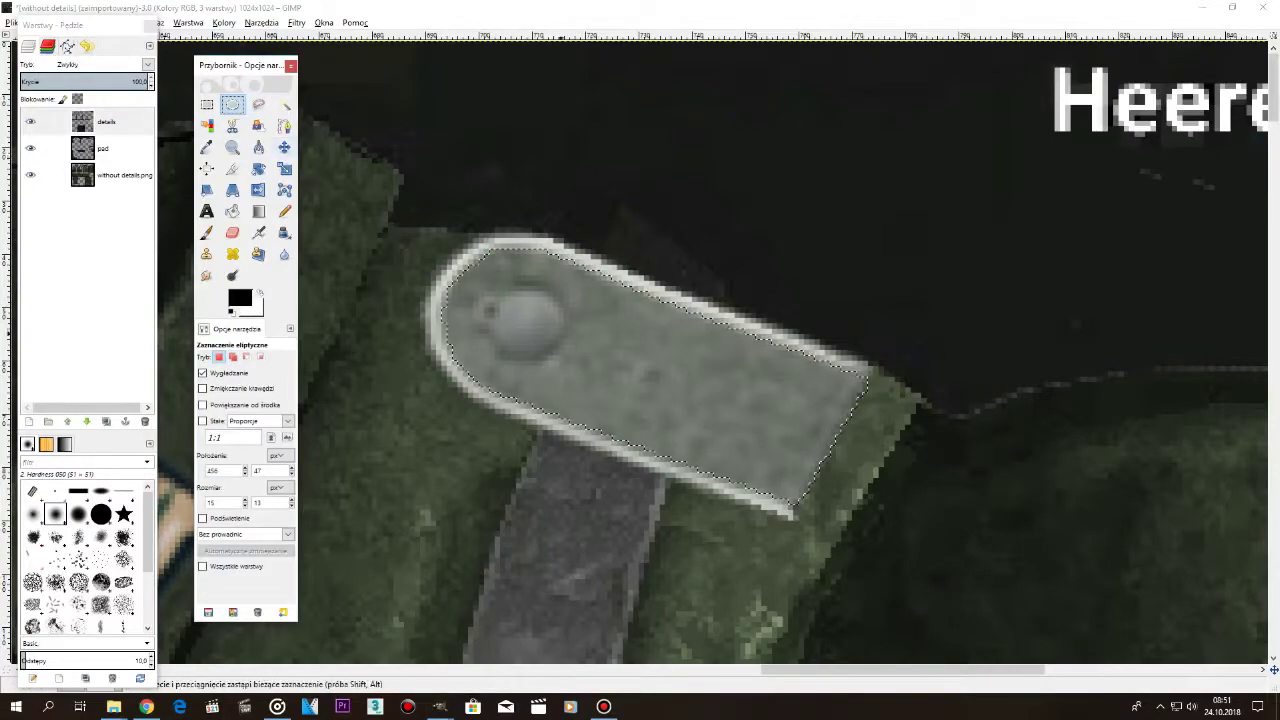
{"action": "mouse_move", "coordinate": [490, 360]}
{"action": "left_mouse_down"}
{"action": "mouse_move", "coordinate": [563, 293]}
{"action": "mouse_move", "coordinate": [526, 294]}
{"action": "left_mouse_up"}
Outline the grey area inside the white piping of the back's right shoulder strap freehand, adding it to the selection.
{"action": "scroll", "coordinate": [524, 370], "scroll_direction": "down", "scroll_amount": 6}
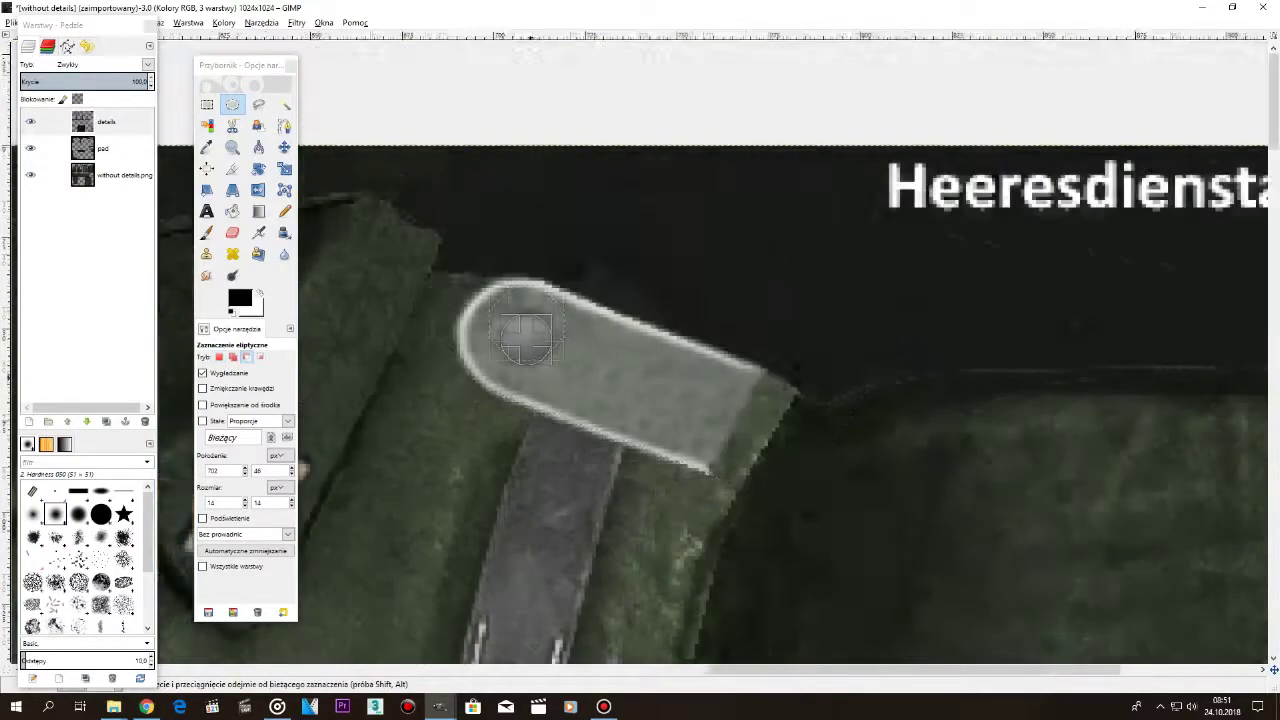
{"action": "scroll", "coordinate": [592, 378], "scroll_direction": "up", "scroll_amount": 4}
{"action": "scroll", "coordinate": [860, 390], "scroll_direction": "down", "scroll_amount": 2}
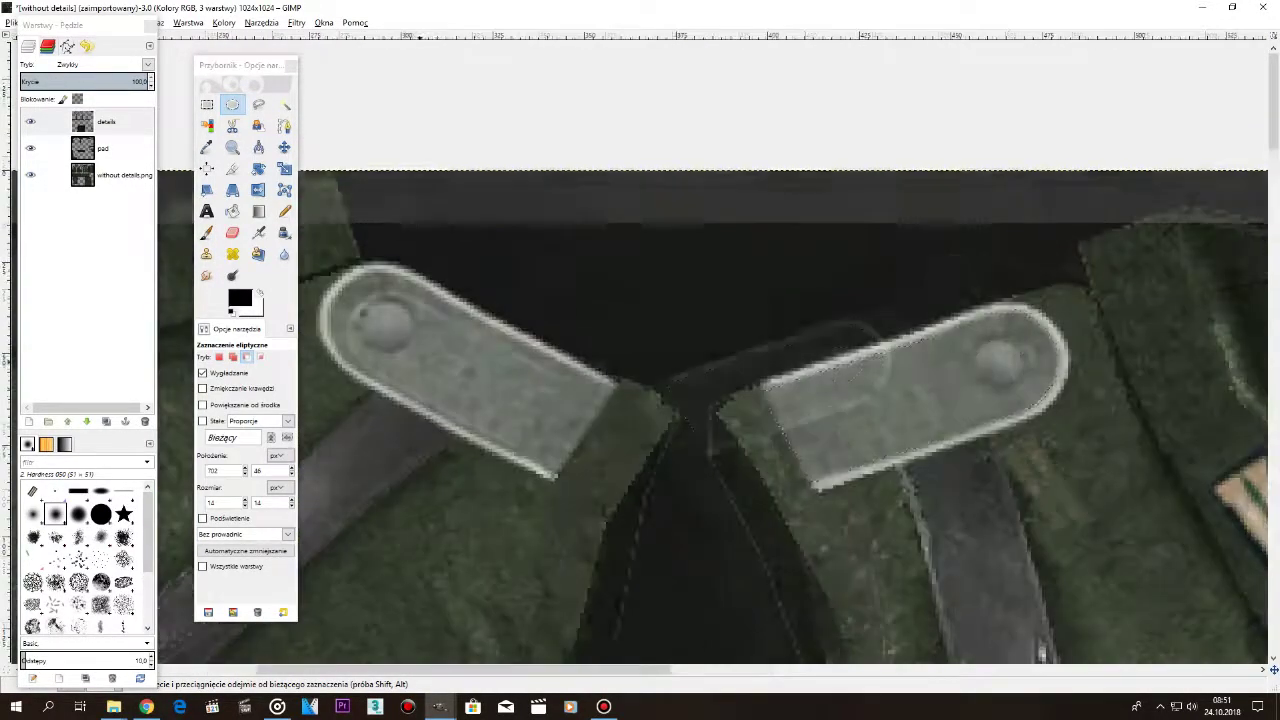
{"action": "scroll", "coordinate": [565, 320], "scroll_direction": "up", "scroll_amount": 3}
{"action": "key", "text": "f"}
{"action": "scroll", "coordinate": [700, 275], "scroll_direction": "up", "scroll_amount": 1}
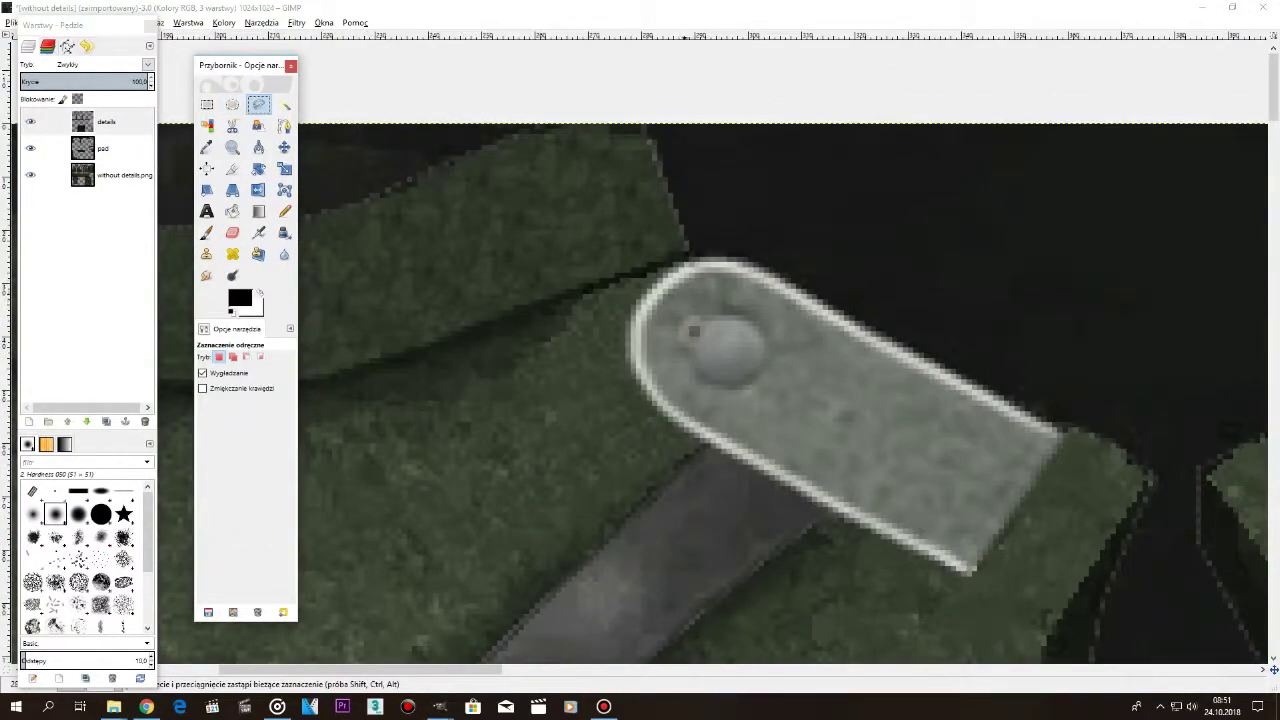
{"action": "left_click", "coordinate": [690, 278]}
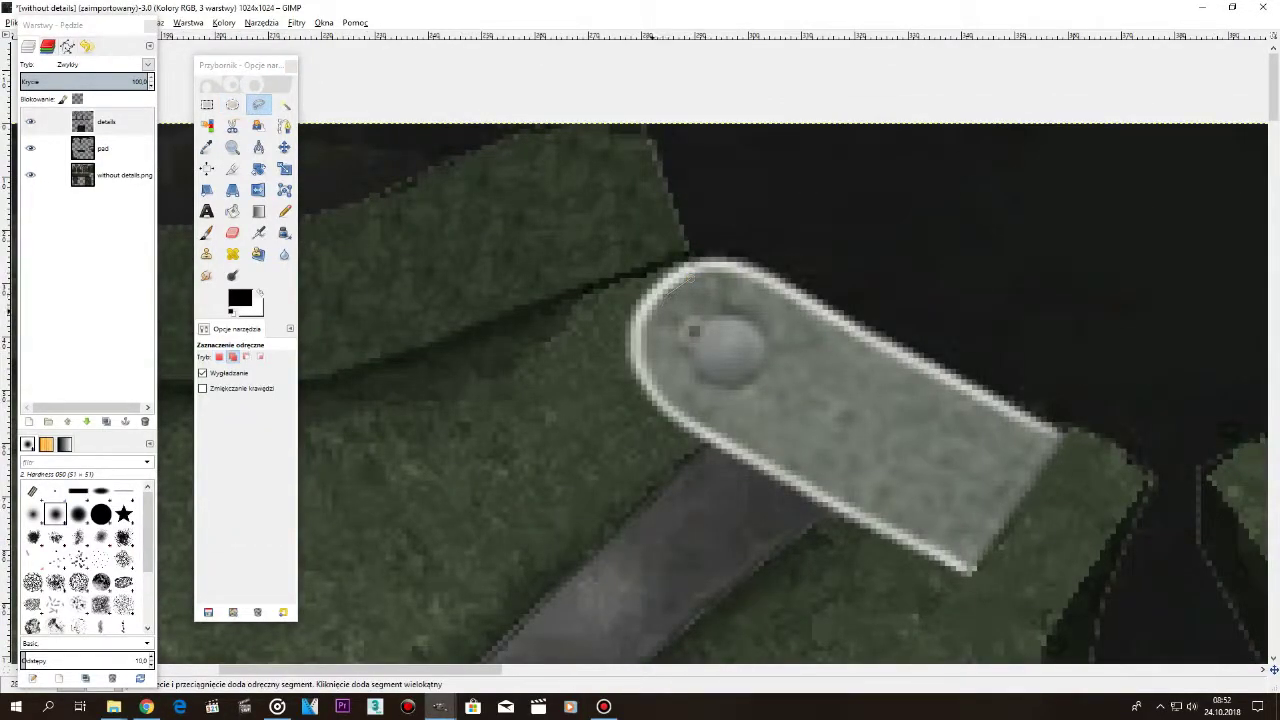
{"action": "left_click", "coordinate": [652, 314]}
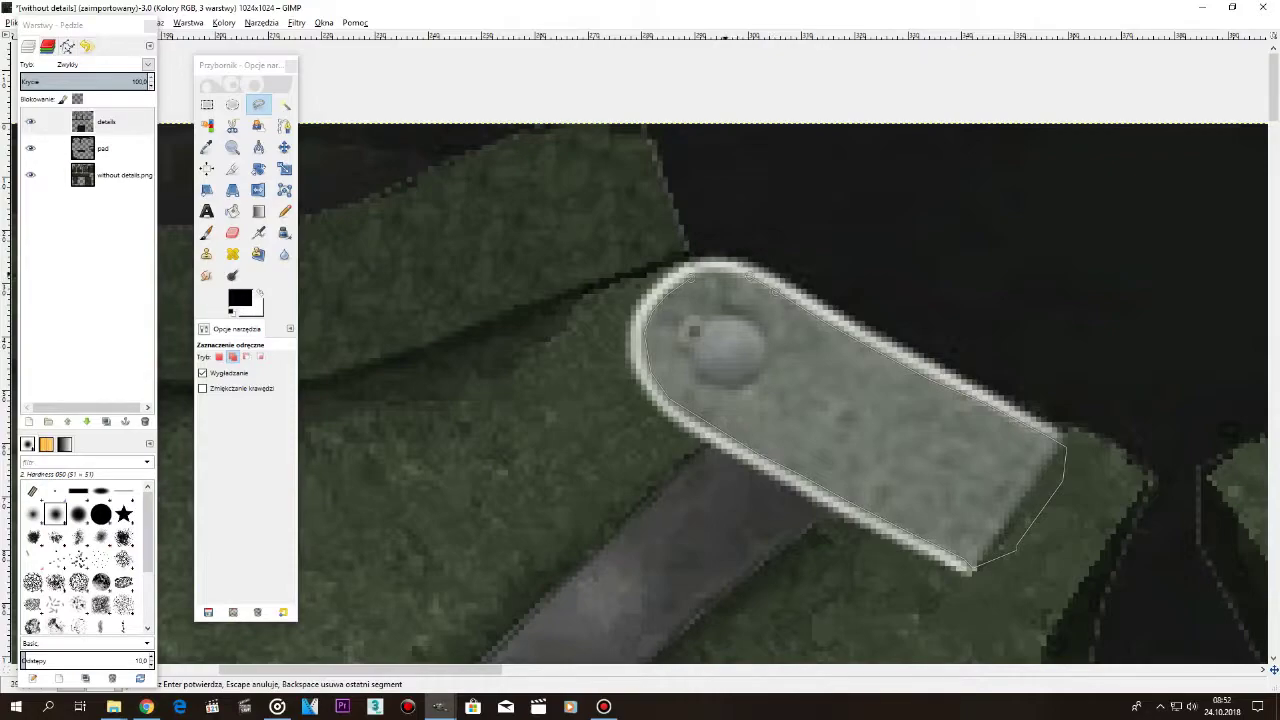
{"action": "key", "text": "Return"}
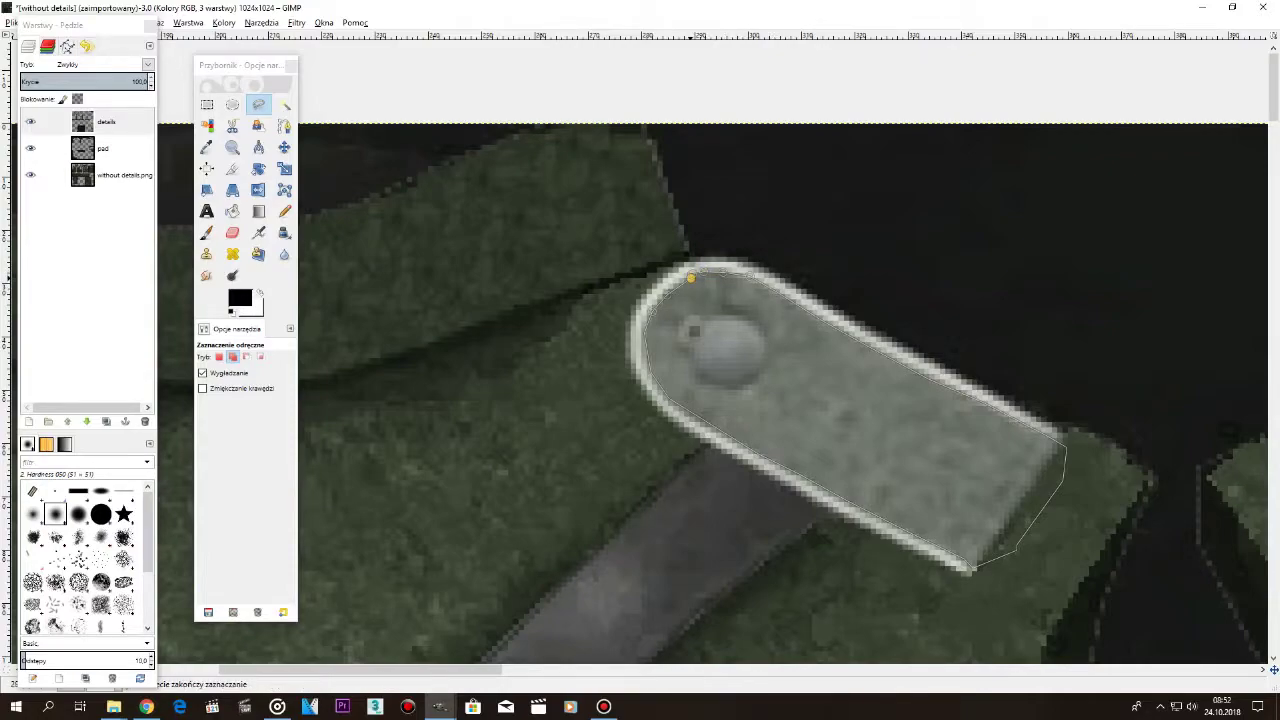
Subtract a 13 × 14 px elliptical area around the button of the back's right shoulder strap from the selection.
{"action": "key", "text": "e"}
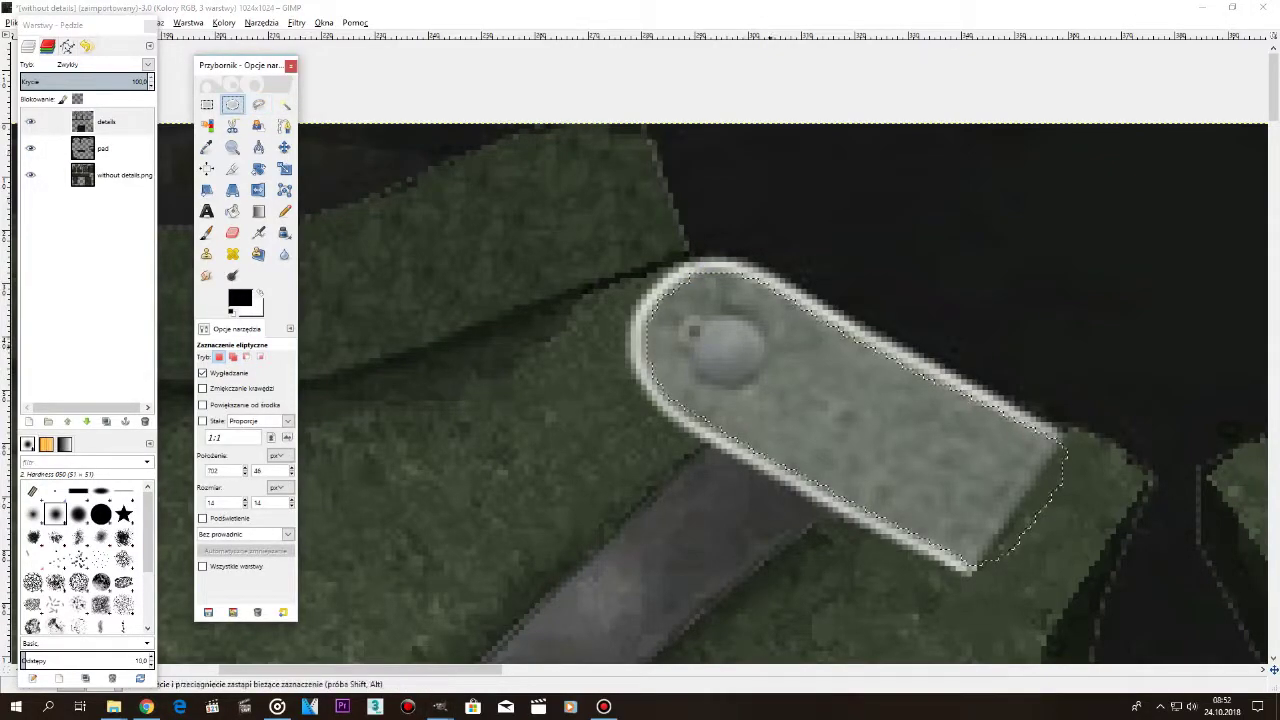
{"action": "left_click_drag", "start_coordinate": [672, 304], "coordinate": [763, 389]}
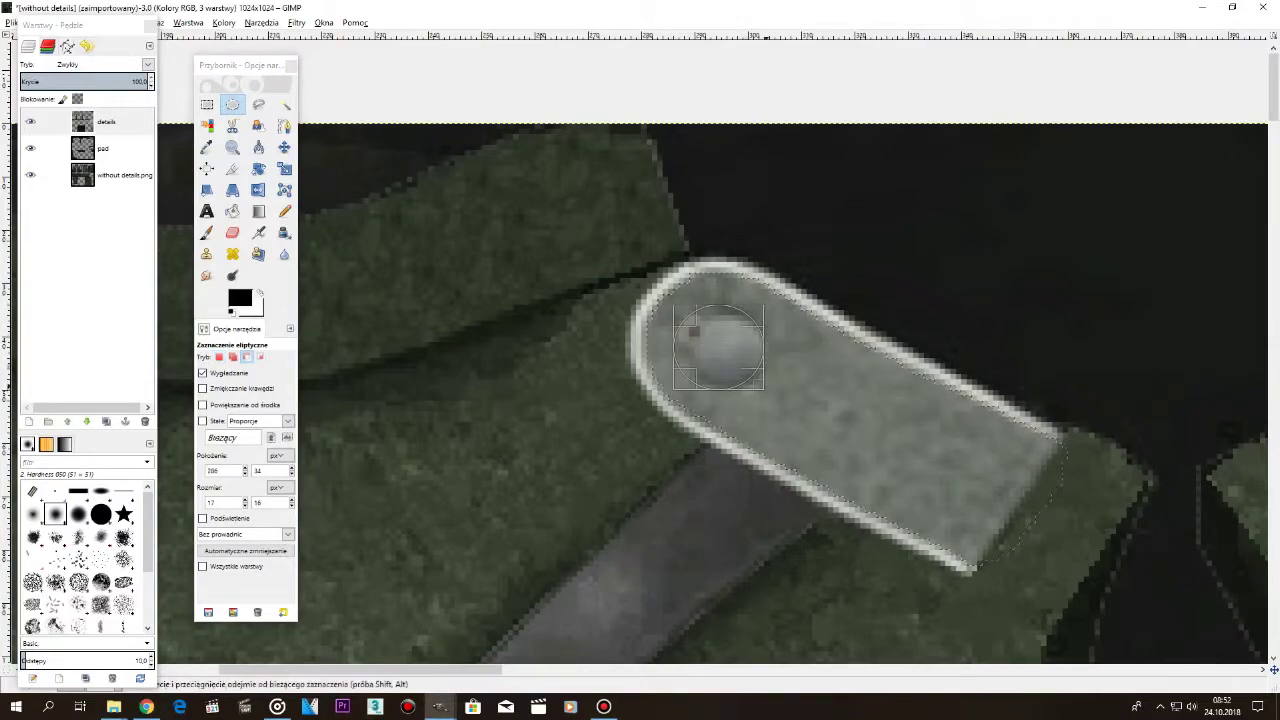
{"action": "left_click_drag", "start_coordinate": [682, 313], "coordinate": [729, 326]}
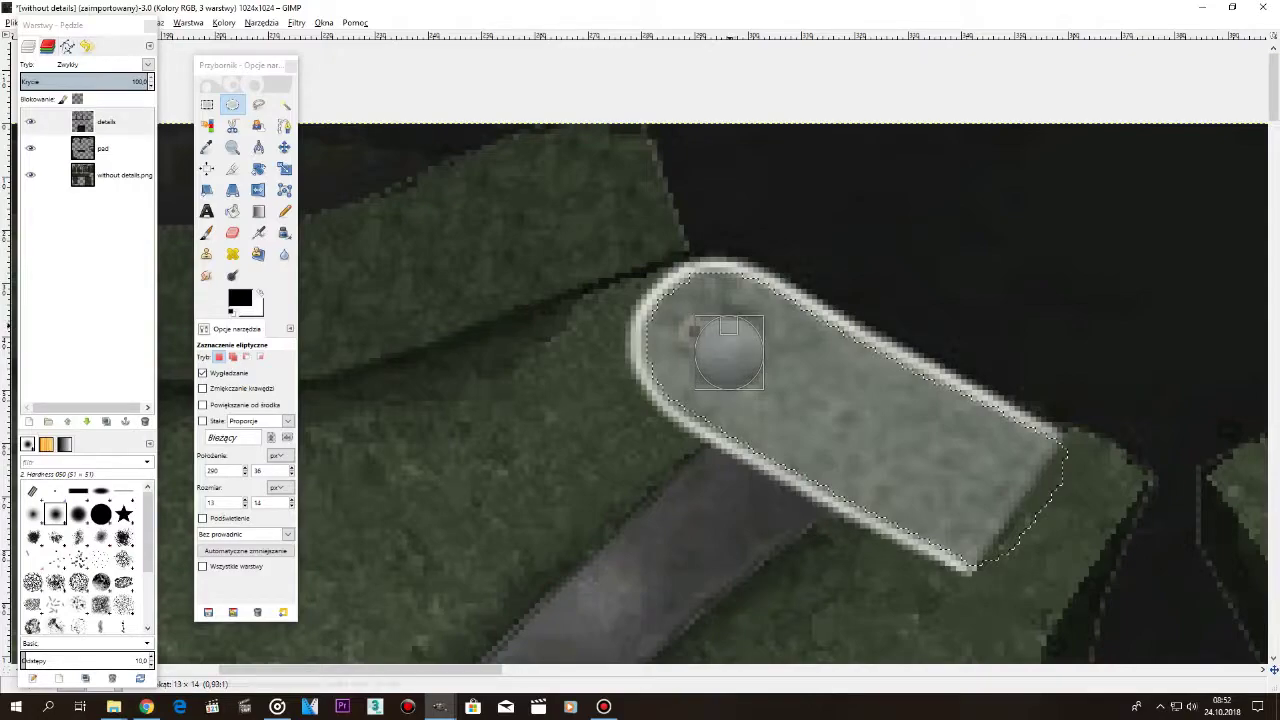
Add the grey area inside the piping of the back's left shoulder strap to the selection with a freehand outline.
{"action": "scroll", "coordinate": [604, 386], "scroll_direction": "down", "scroll_amount": 4}
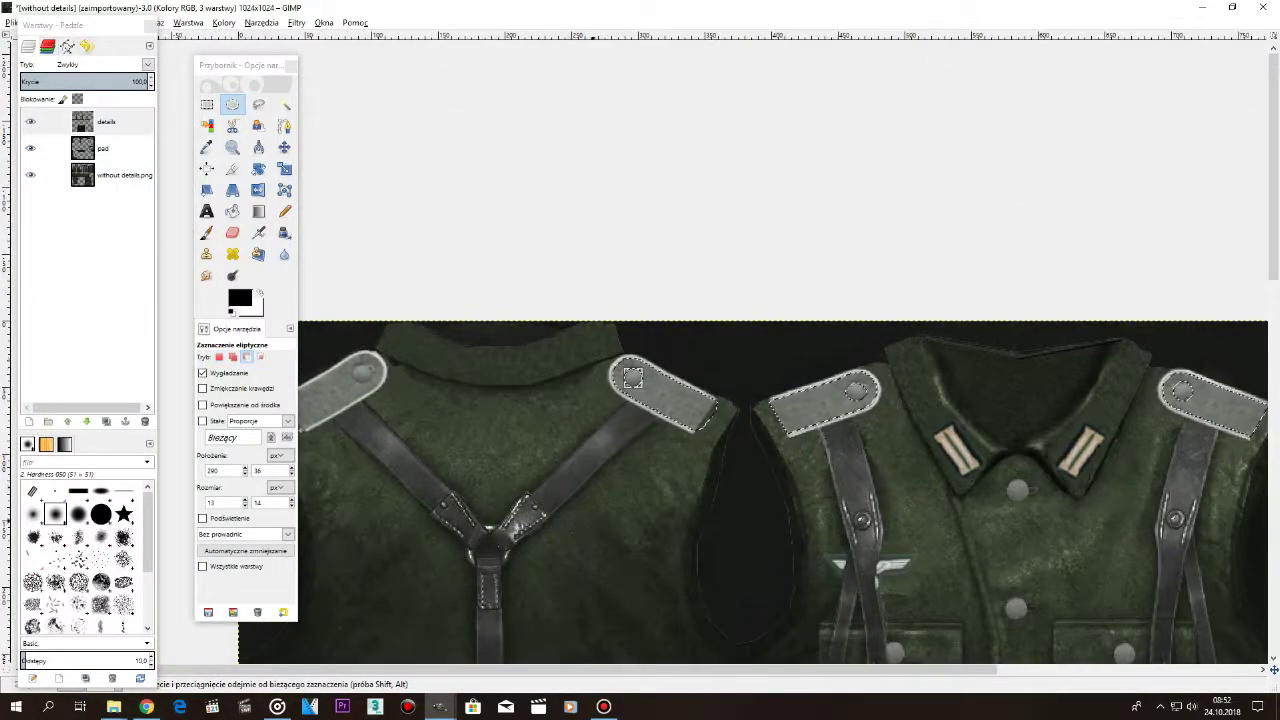
{"action": "left_click_drag", "start_coordinate": [241, 65], "coordinate": [534, 100]}
{"action": "left_click", "coordinate": [551, 140]}
{"action": "scroll", "coordinate": [240, 485], "scroll_direction": "up", "scroll_amount": 6}
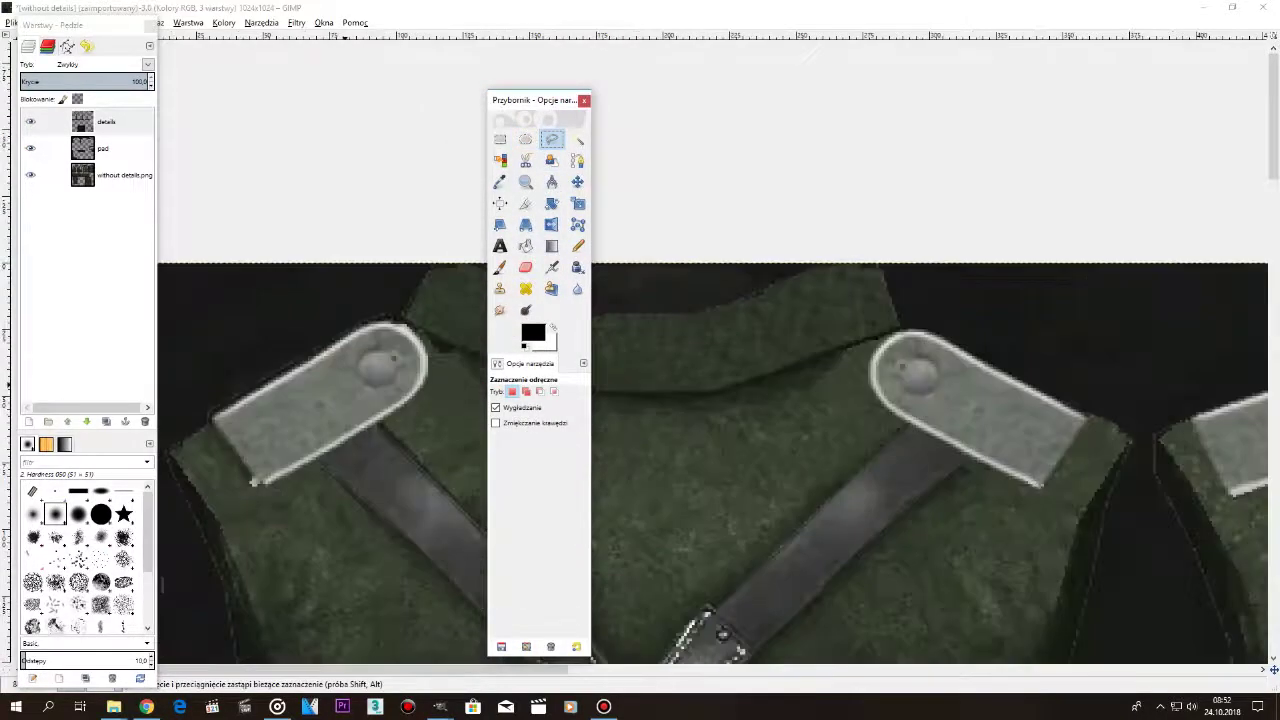
{"action": "scroll", "coordinate": [233, 488], "scroll_direction": "up", "scroll_amount": 3}
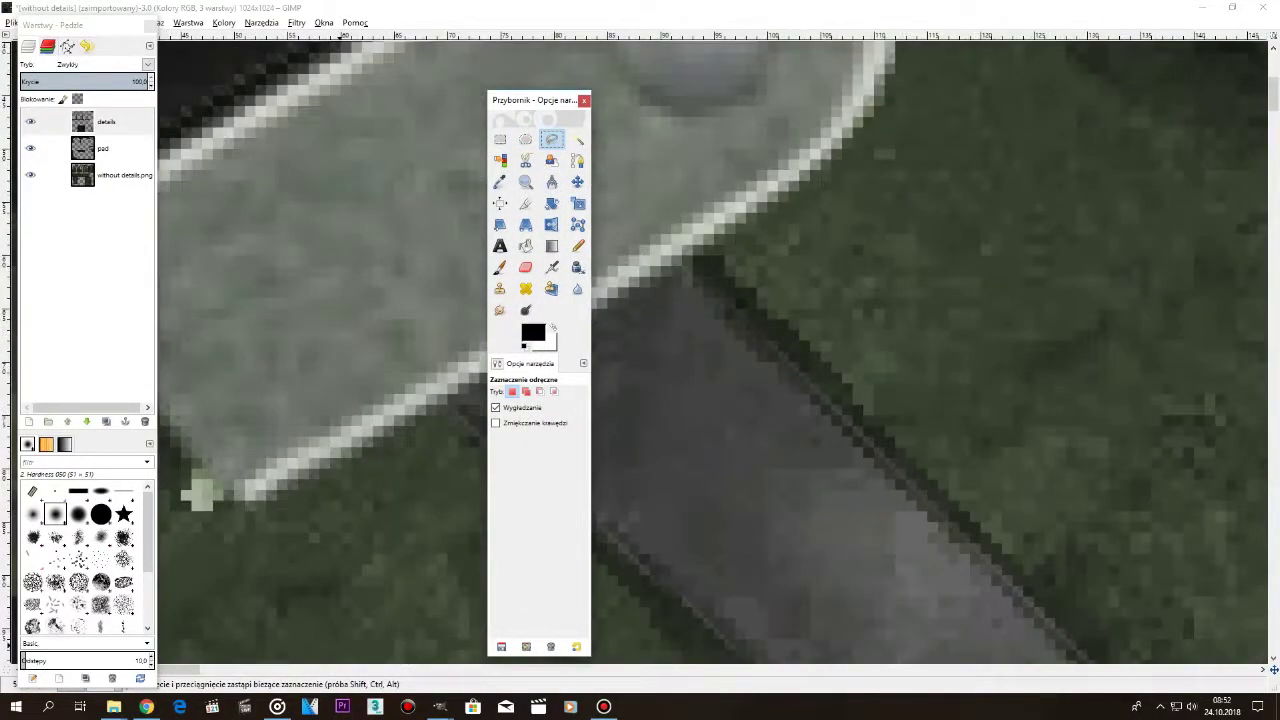
{"action": "left_click_drag", "start_coordinate": [185, 670], "coordinate": [150, 670]}
{"action": "left_click_drag", "start_coordinate": [530, 100], "coordinate": [190, 170]}
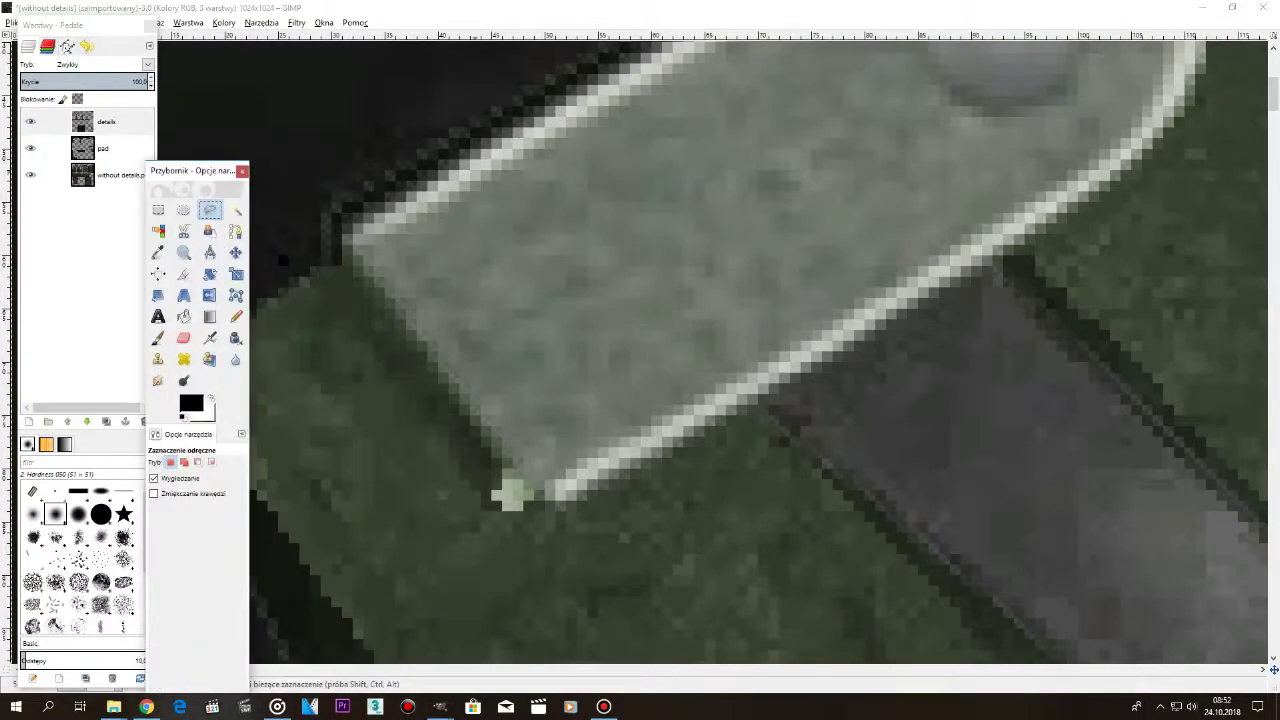
{"action": "scroll", "coordinate": [953, 211], "scroll_direction": "up", "scroll_amount": 5}
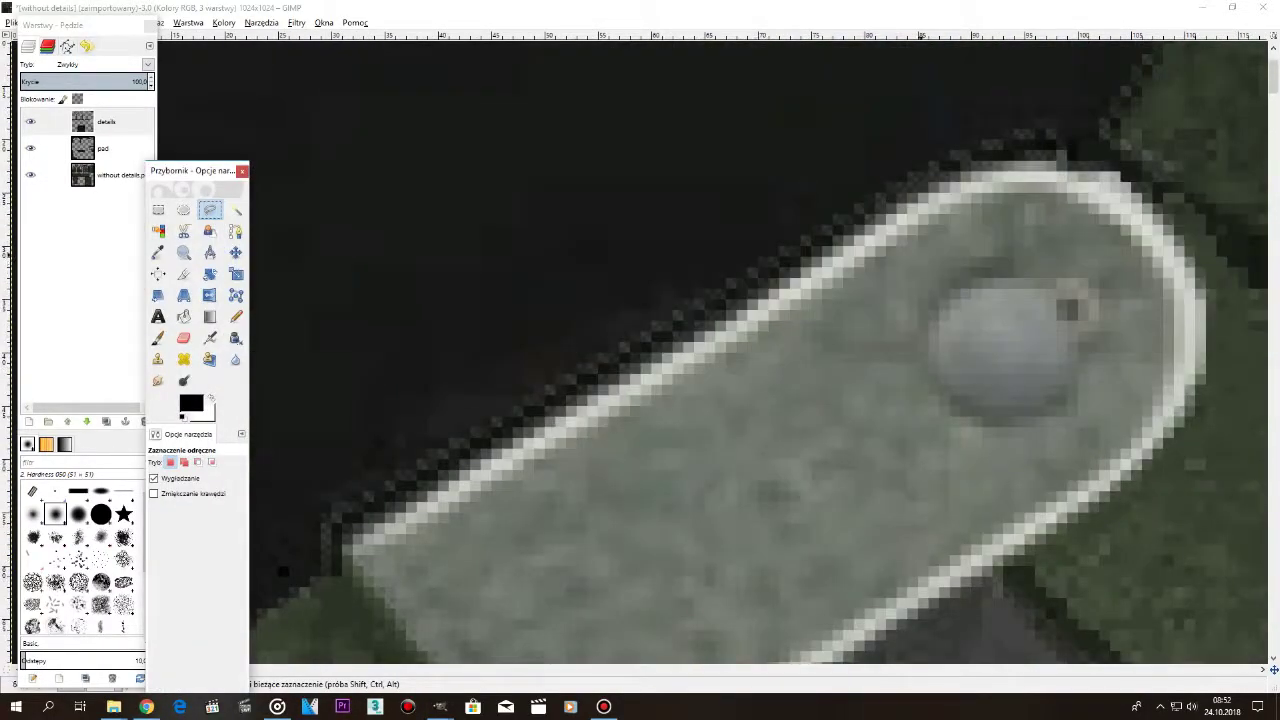
{"action": "left_click", "coordinate": [953, 211]}
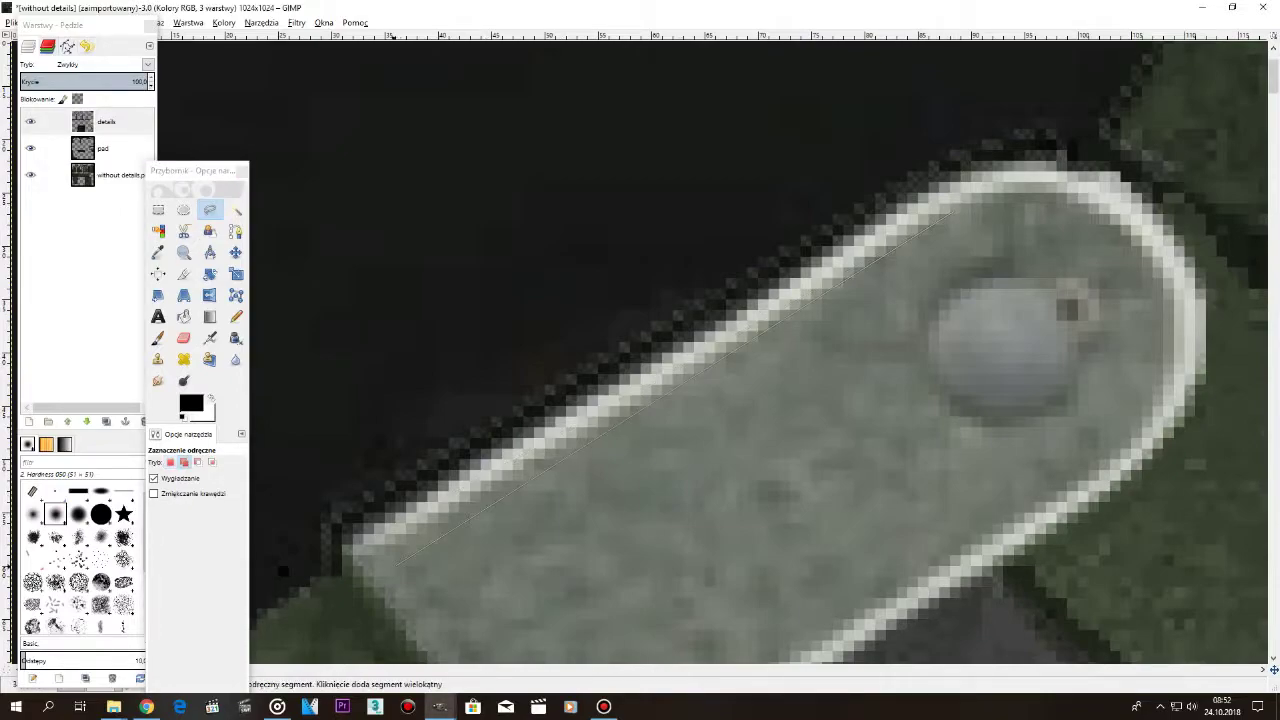
{"action": "scroll", "coordinate": [509, 651], "scroll_direction": "down", "scroll_amount": 7}
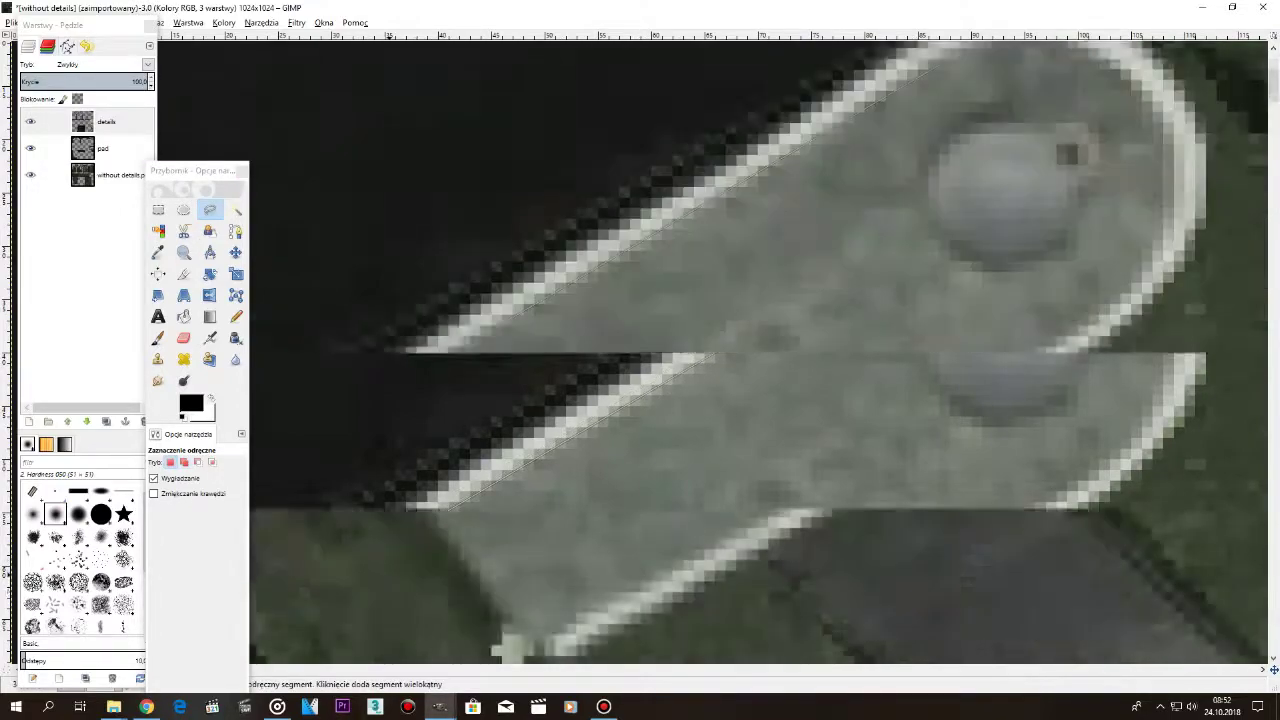
{"action": "left_click", "coordinate": [510, 314]}
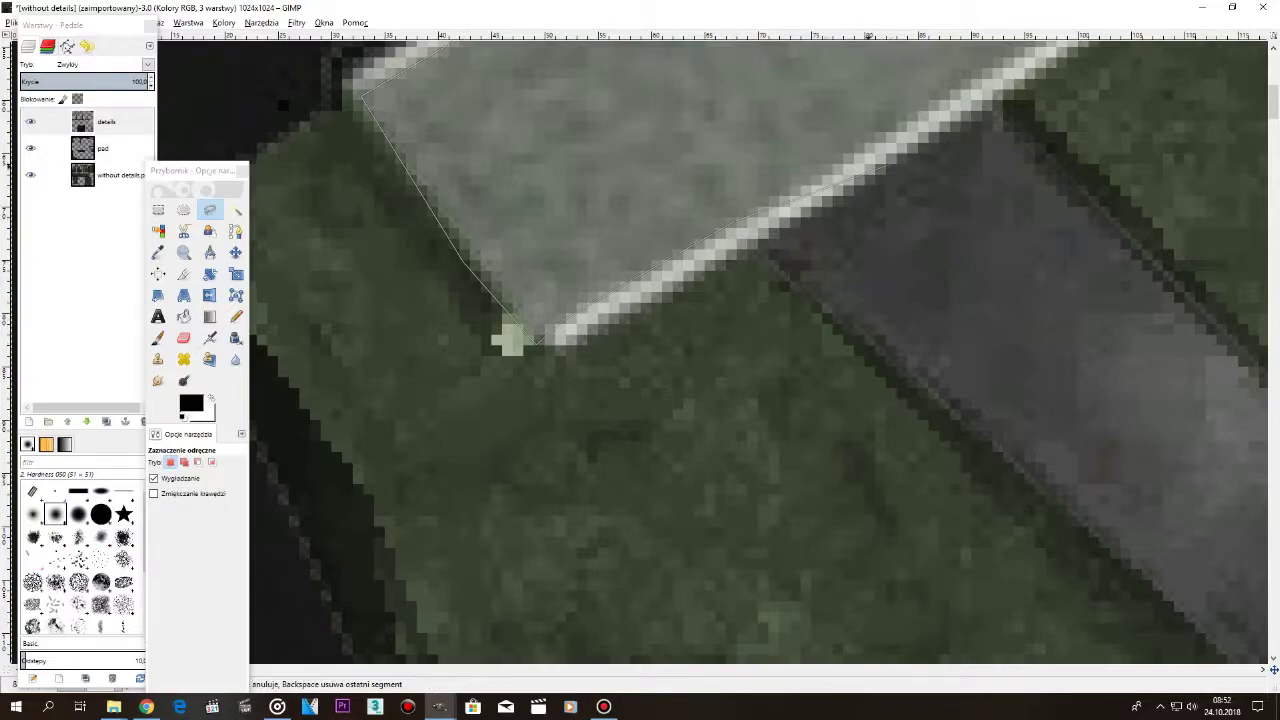
{"action": "scroll", "coordinate": [510, 340], "scroll_direction": "up", "scroll_amount": 5}
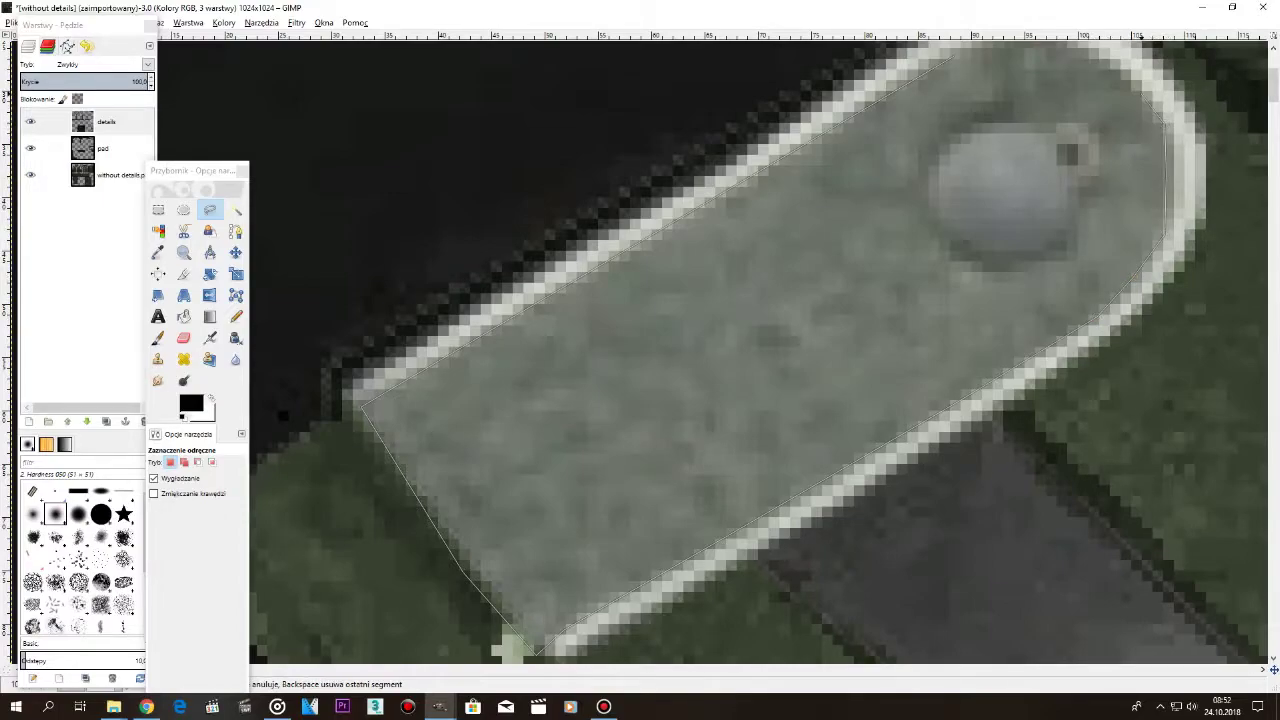
{"action": "scroll", "coordinate": [1105, 60], "scroll_direction": "up", "scroll_amount": 4}
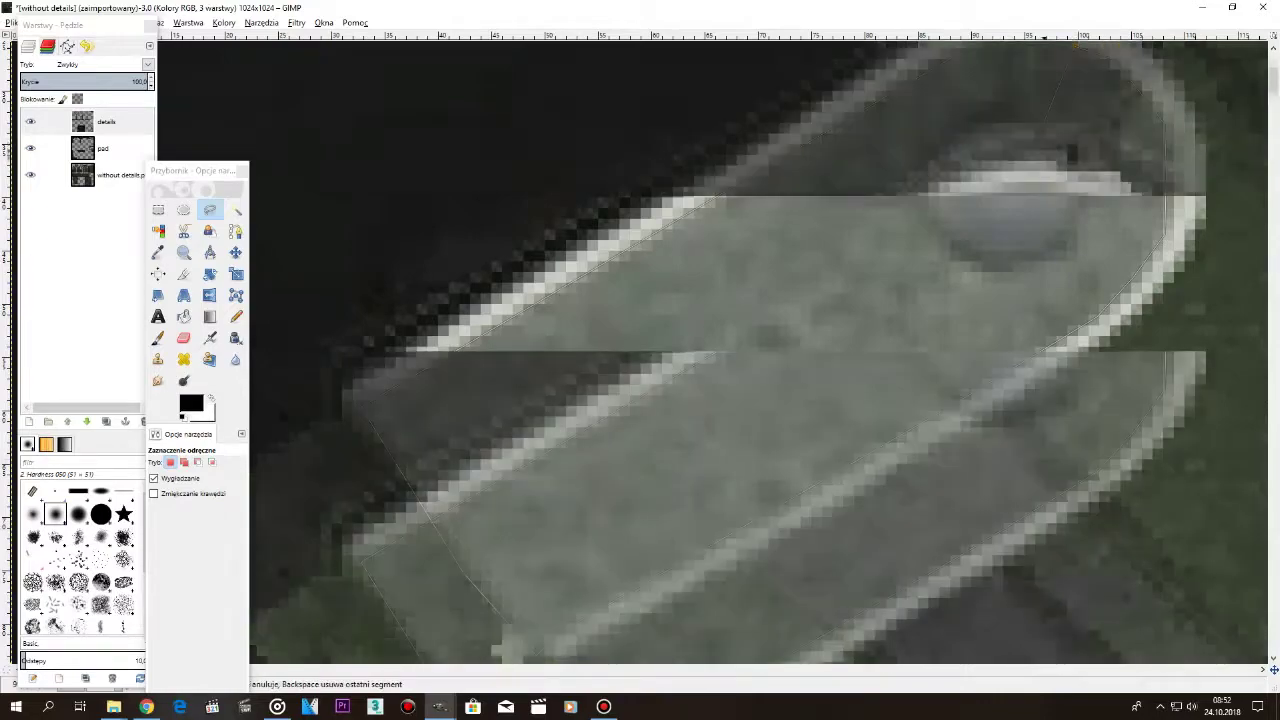
{"action": "left_click", "coordinate": [979, 311]}
{"action": "left_click", "coordinate": [953, 326]}
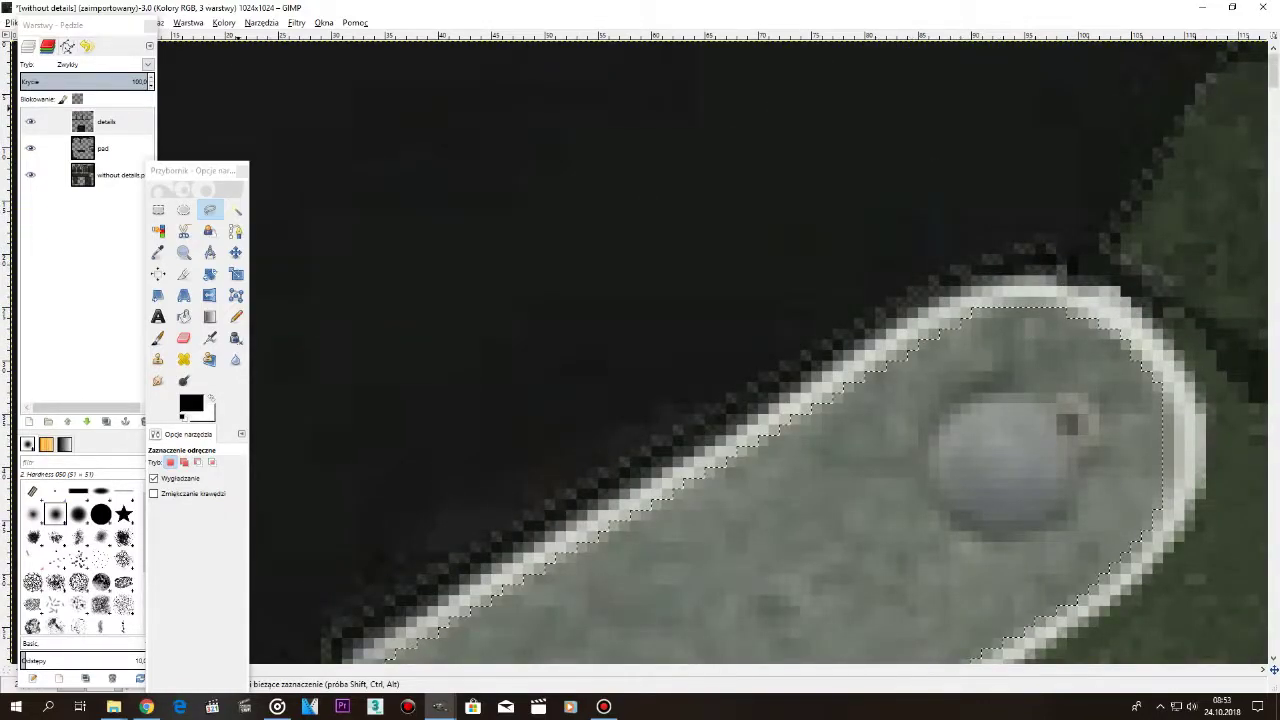
Subtract a 14 × 14 px elliptical area fitted to the button of the back's left shoulder strap from the selection.
{"action": "left_click", "coordinate": [183, 209]}
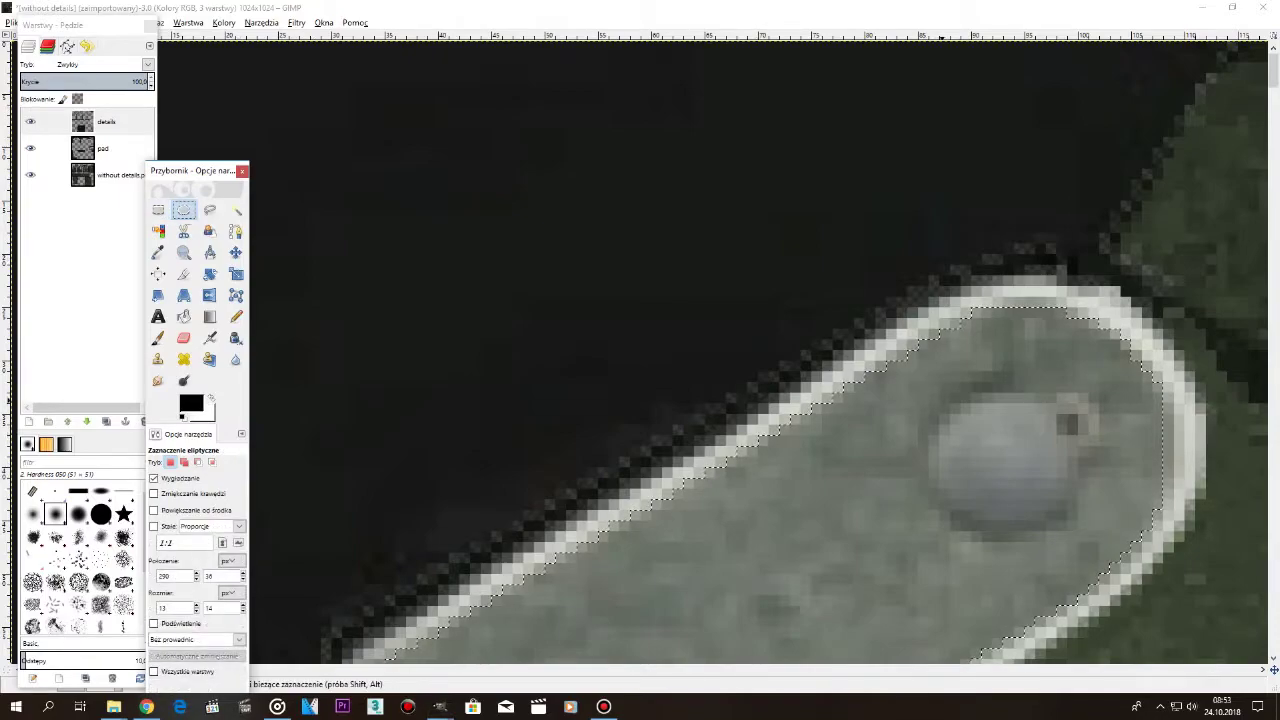
{"action": "left_click_drag", "start_coordinate": [940, 405], "coordinate": [1077, 541]}
{"action": "left_click_drag", "start_coordinate": [950, 415], "coordinate": [935, 400]}
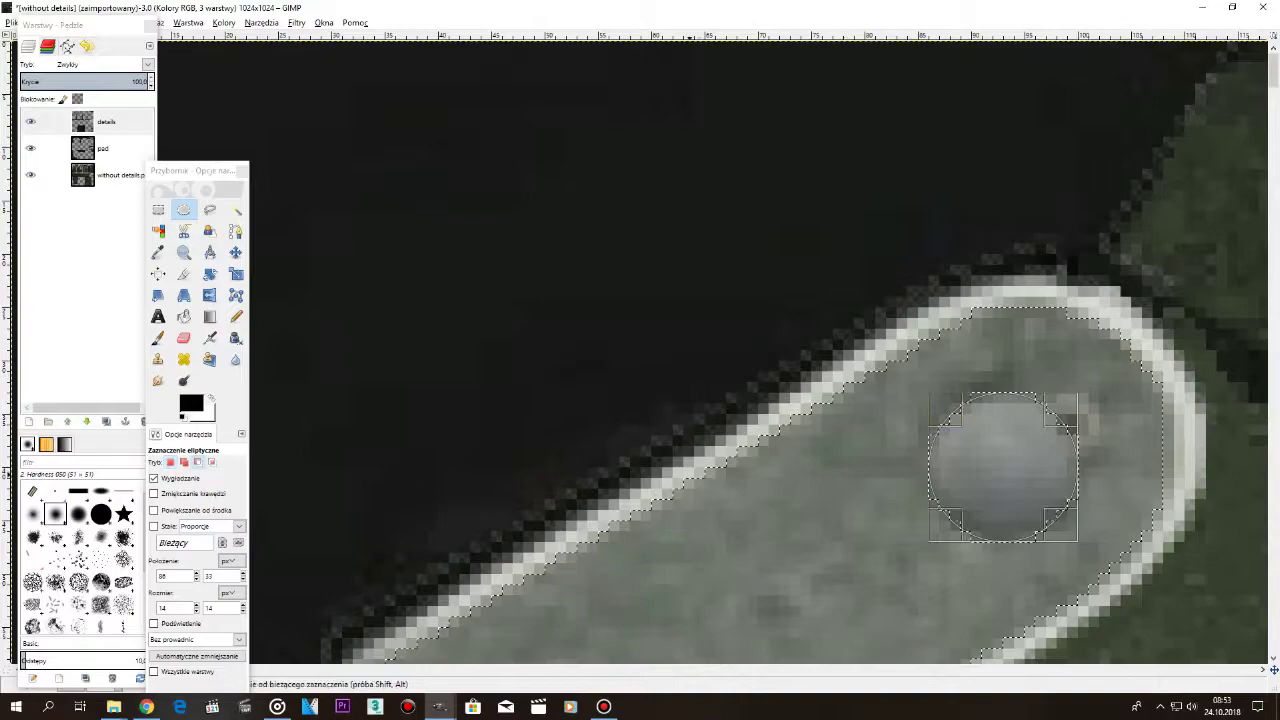
Colorize the selected areas of the shoulder straps green with hue 143, saturation 20 and lightness -28.
{"action": "scroll", "coordinate": [688, 474], "scroll_direction": "down", "scroll_amount": 6}
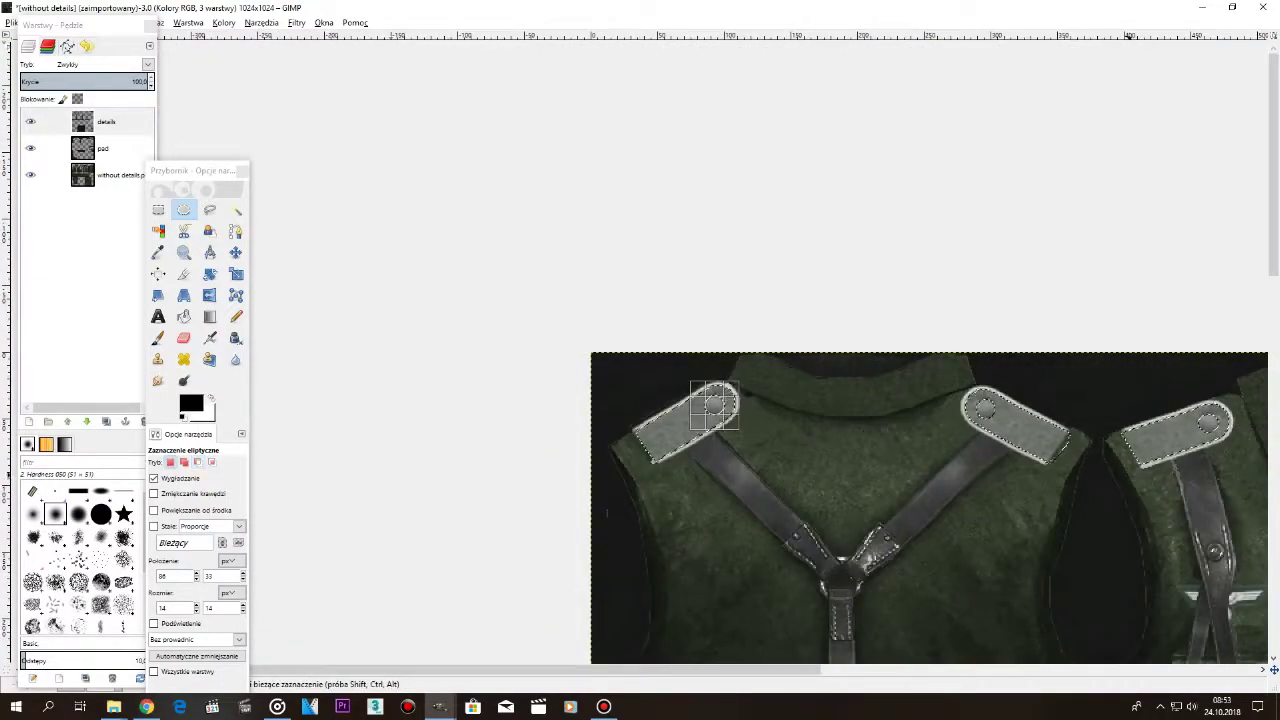
{"action": "scroll", "coordinate": [1131, 475], "scroll_direction": "right", "scroll_amount": 6}
{"action": "scroll", "coordinate": [613, 437], "scroll_direction": "up", "scroll_amount": 6}
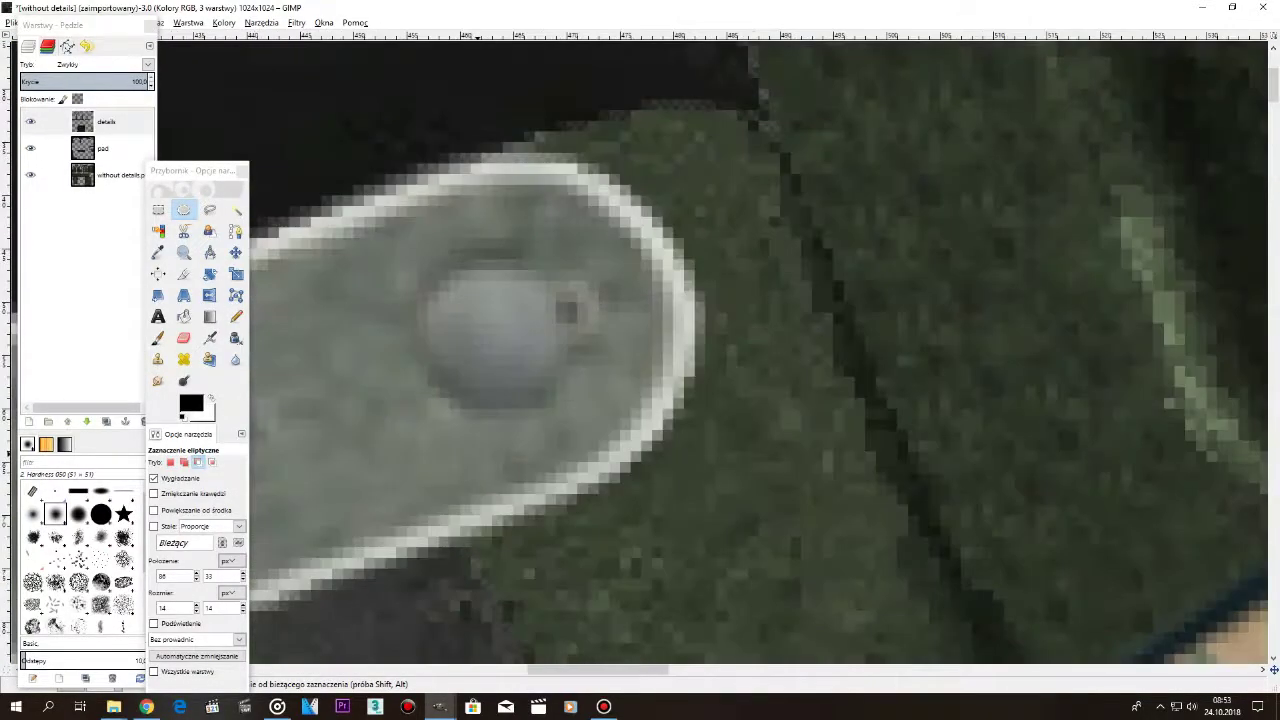
{"action": "left_click", "coordinate": [224, 22]}
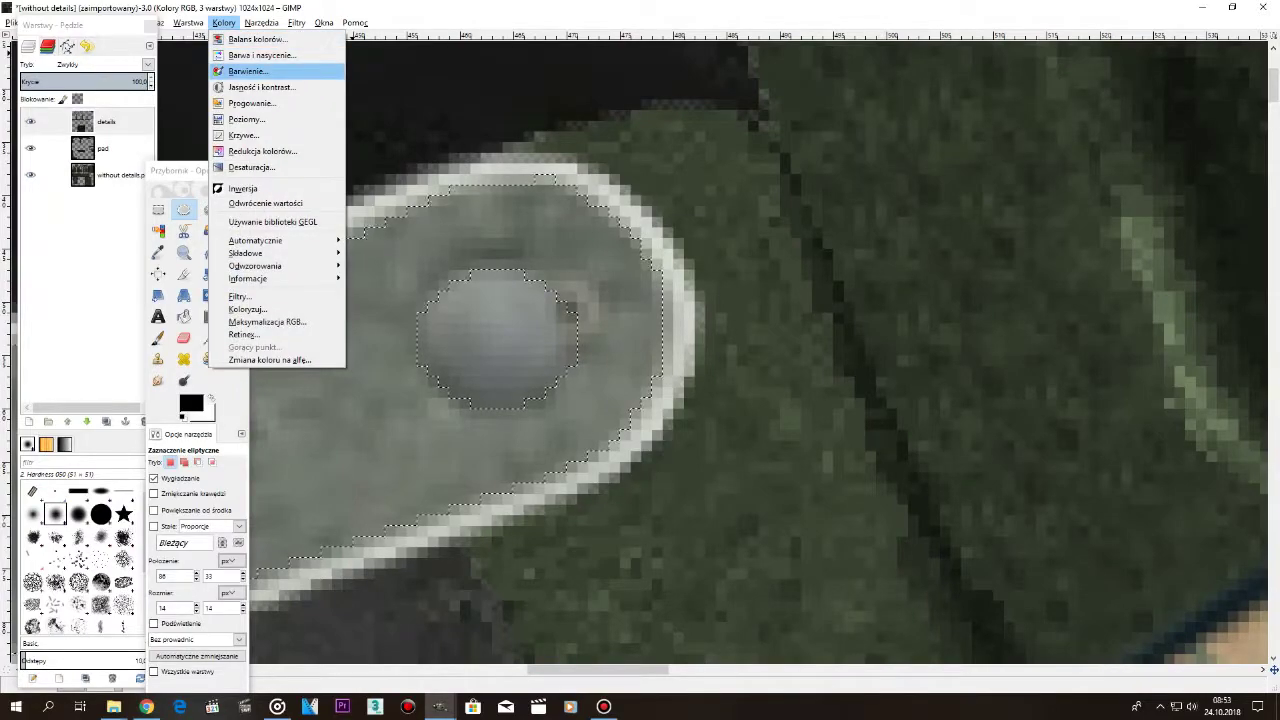
{"action": "key", "text": "Return"}
{"action": "mouse_move", "coordinate": [418, 320]}
{"action": "left_mouse_down"}
{"action": "mouse_move", "coordinate": [388, 320]}
{"action": "mouse_move", "coordinate": [414, 336]}
{"action": "mouse_move", "coordinate": [386, 336]}
{"action": "mouse_move", "coordinate": [398, 353]}
{"action": "mouse_move", "coordinate": [396, 319]}
{"action": "mouse_move", "coordinate": [408, 319]}
{"action": "left_mouse_up"}
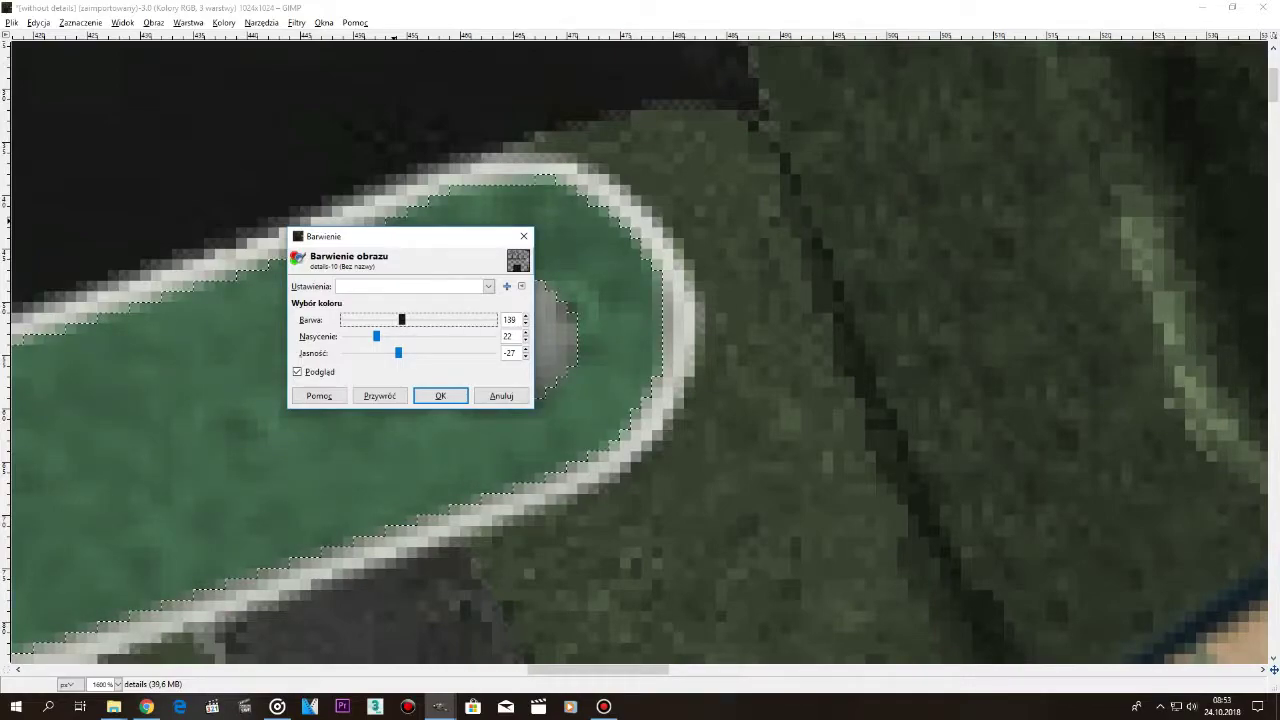
{"action": "mouse_move", "coordinate": [376, 336]}
{"action": "left_mouse_down"}
{"action": "mouse_move", "coordinate": [365, 336]}
{"action": "mouse_move", "coordinate": [402, 353]}
{"action": "left_mouse_up"}
{"action": "scroll", "coordinate": [745, 442], "scroll_direction": "down", "scroll_amount": 3}
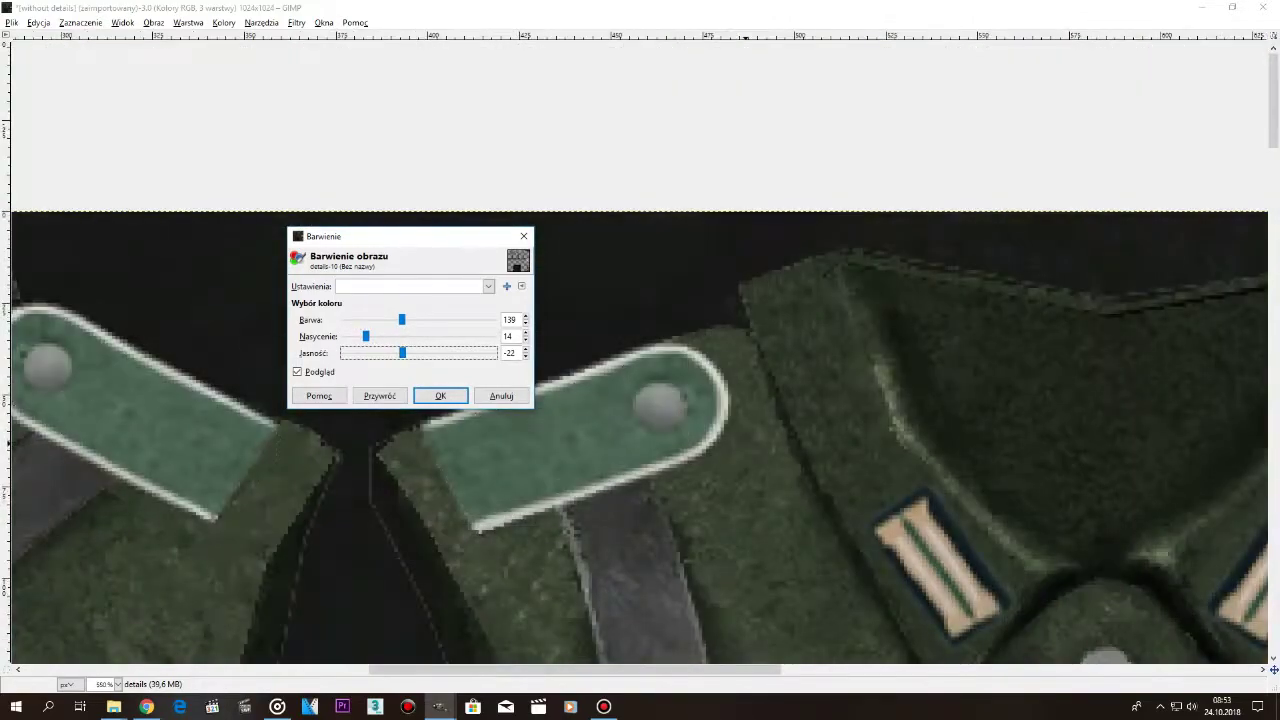
{"action": "mouse_move", "coordinate": [401, 319]}
{"action": "left_mouse_down"}
{"action": "mouse_move", "coordinate": [375, 319]}
{"action": "mouse_move", "coordinate": [397, 319]}
{"action": "left_mouse_up"}
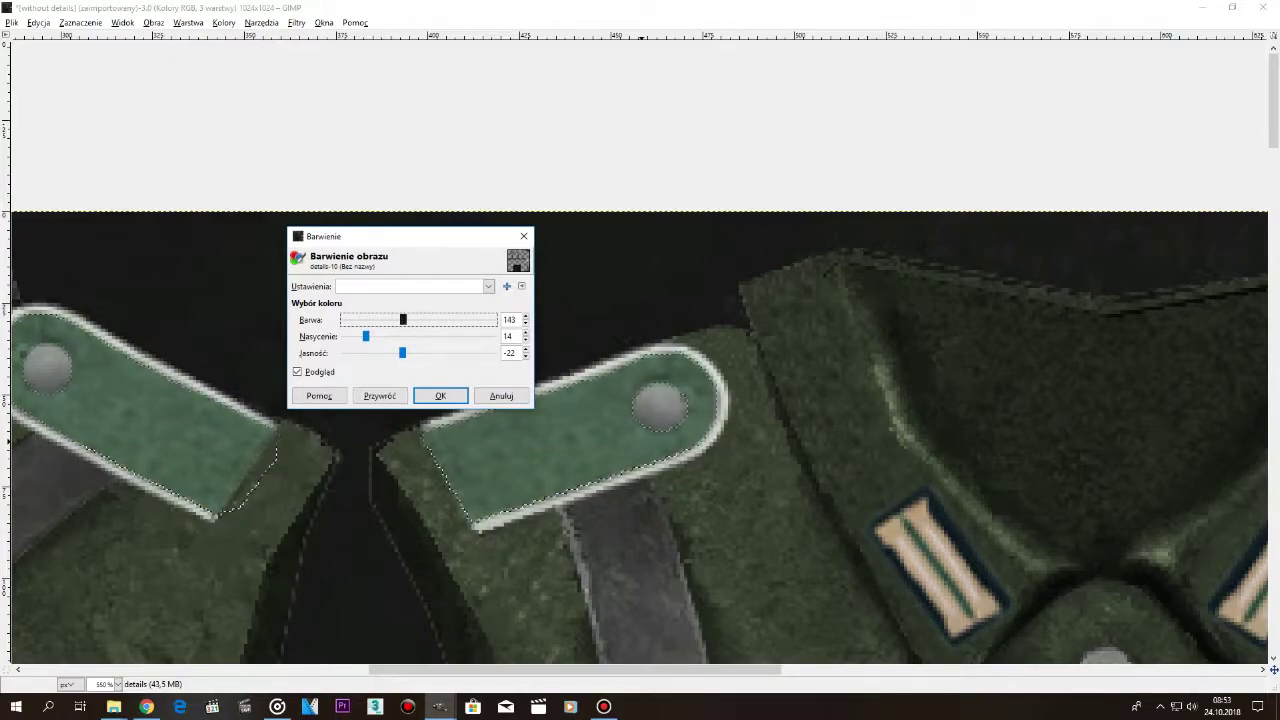
{"action": "left_click_drag", "start_coordinate": [366, 336], "coordinate": [374, 336]}
{"action": "left_click_drag", "start_coordinate": [402, 353], "coordinate": [398, 353]}
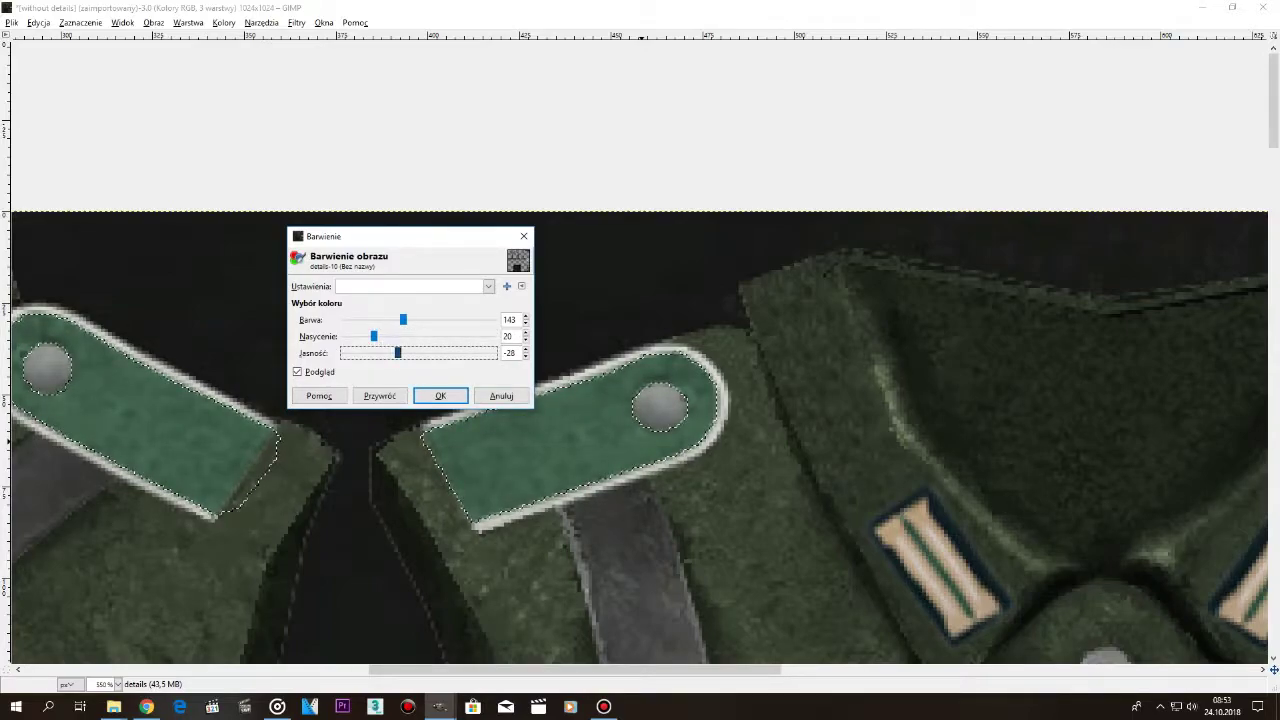
{"action": "left_click", "coordinate": [440, 396]}
Clear the selection around the shoulder straps and check their color against the whole uniform texture.
{"action": "key", "text": "Tab"}
{"action": "scroll", "coordinate": [640, 400], "scroll_direction": "down", "scroll_amount": 8}
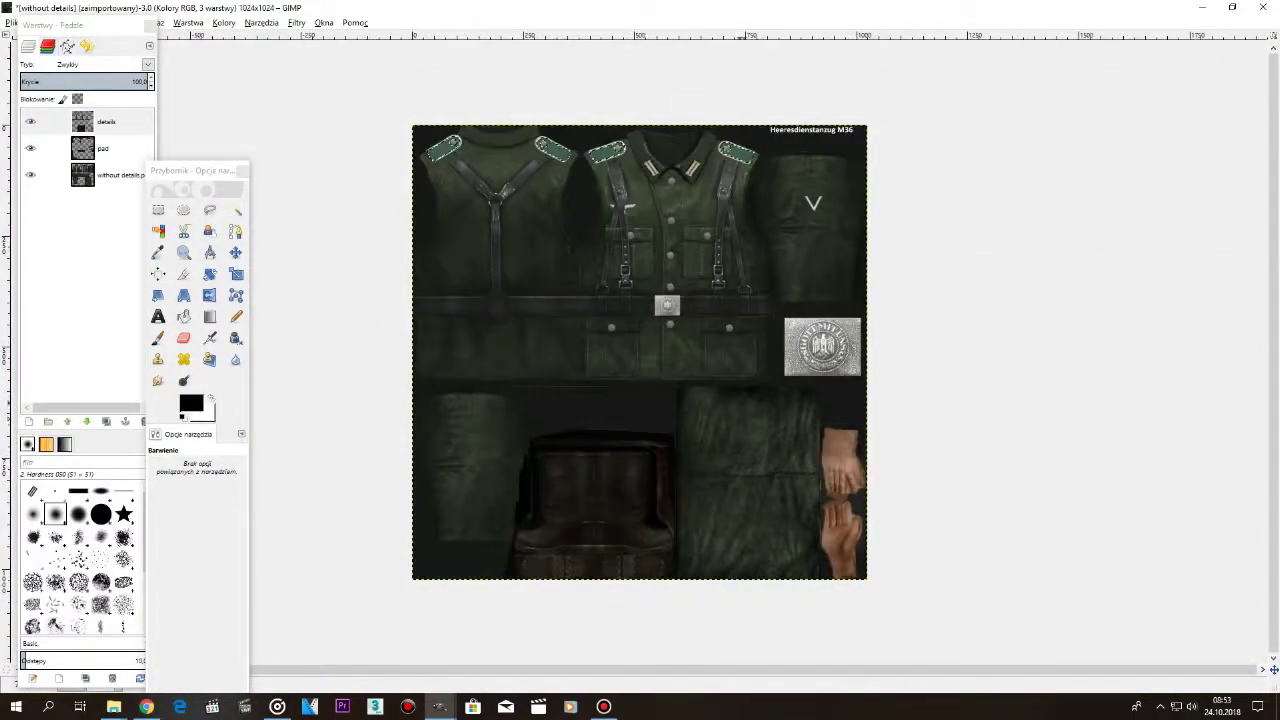
{"action": "key", "text": "r"}
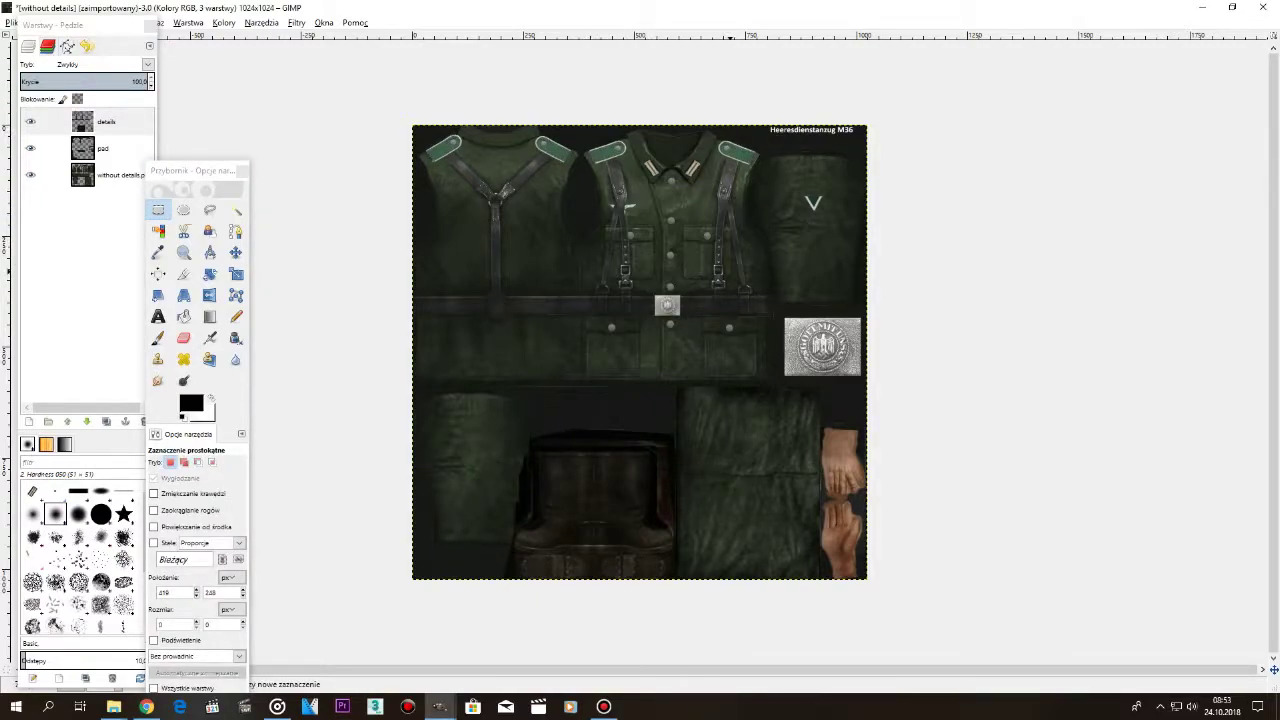
{"action": "scroll", "coordinate": [722, 275], "scroll_direction": "up", "scroll_amount": 2}
{"action": "scroll", "coordinate": [703, 263], "scroll_direction": "up", "scroll_amount": 2}
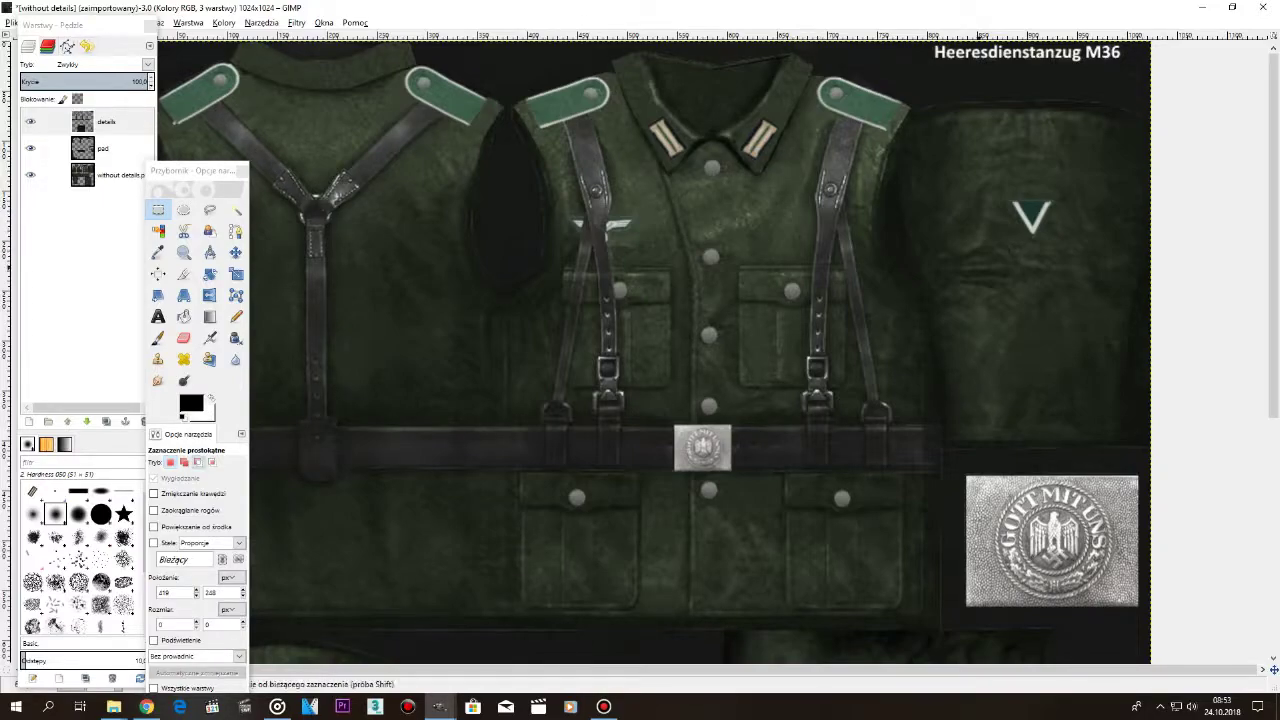
Export the finished uniform texture as gefreiter-WH.dds to the All what you need folder on the desktop.
{"action": "scroll", "coordinate": [775, 300], "scroll_direction": "down", "scroll_amount": 3}
{"action": "scroll", "coordinate": [362, 321], "scroll_direction": "up", "scroll_amount": 2}
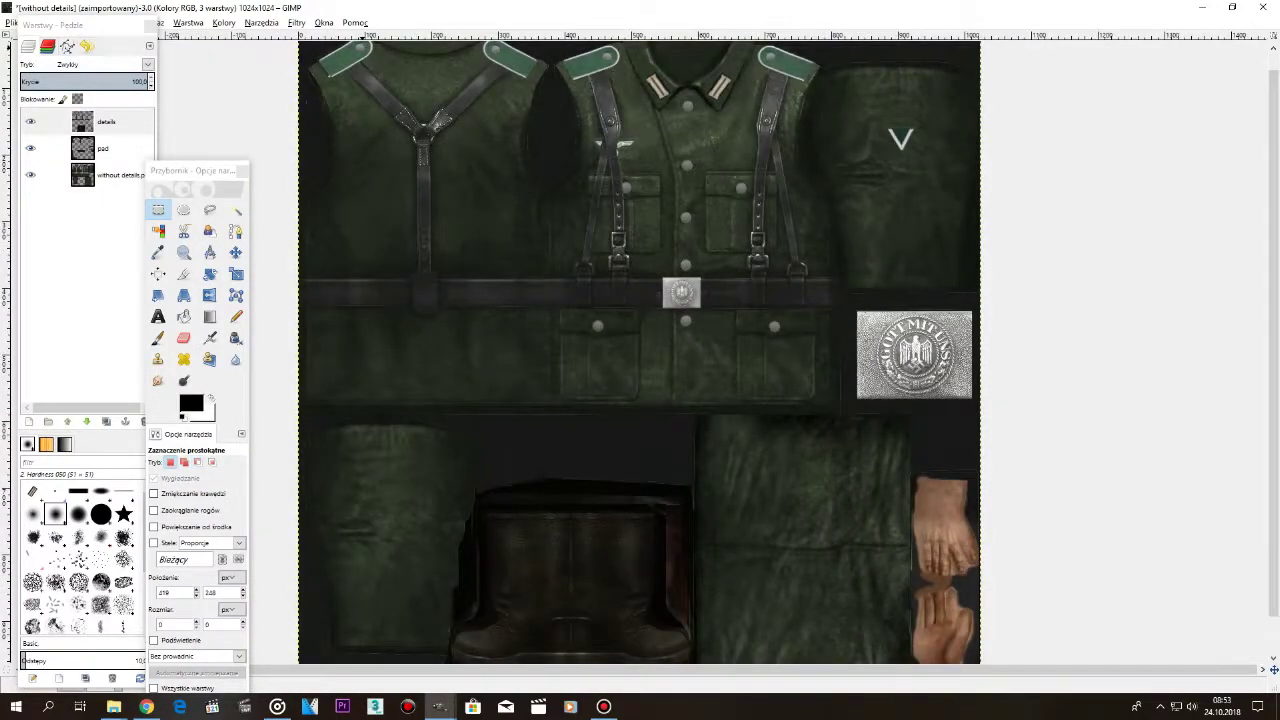
{"action": "left_click", "coordinate": [10, 22]}
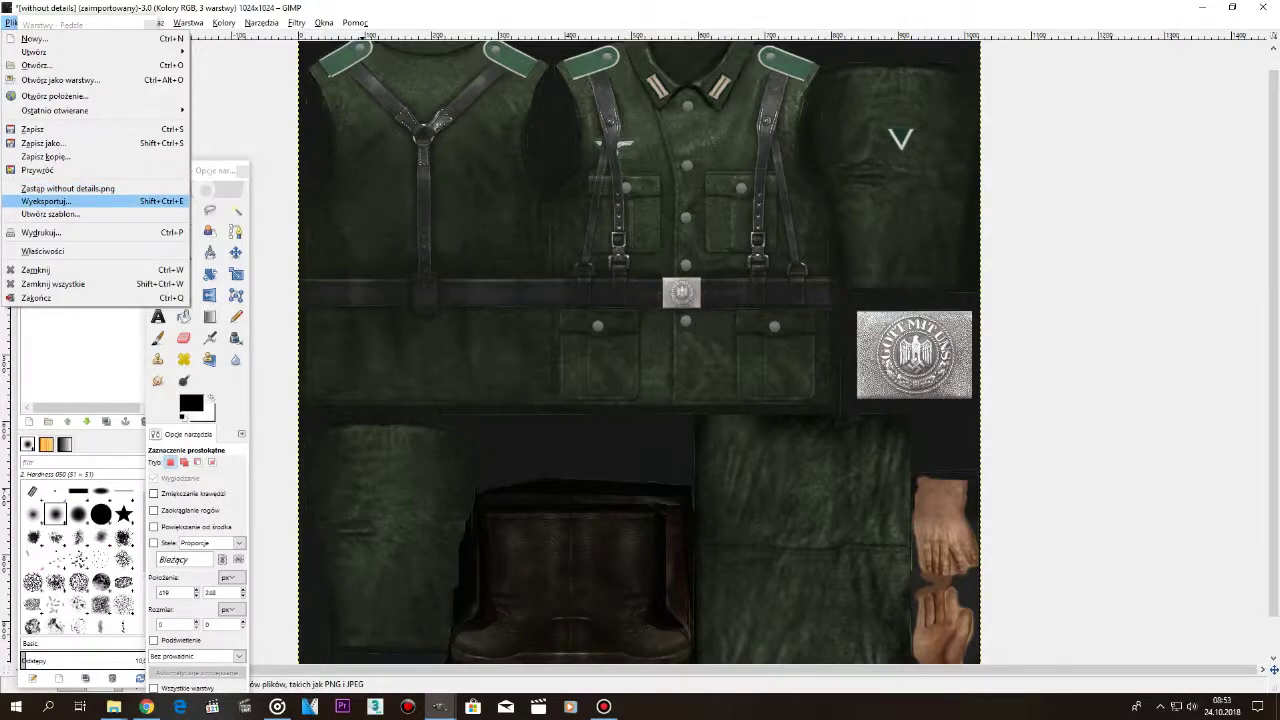
{"action": "left_click", "coordinate": [45, 201]}
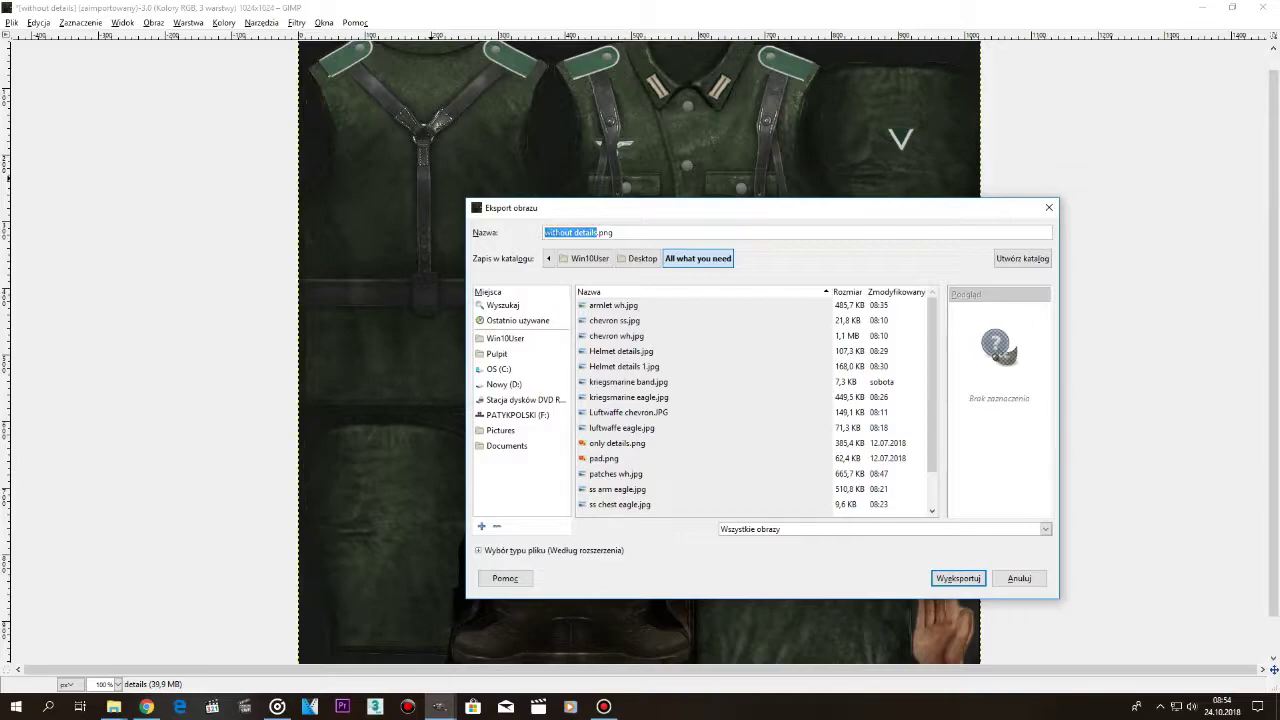
{"action": "key", "text": "BackSpace"}
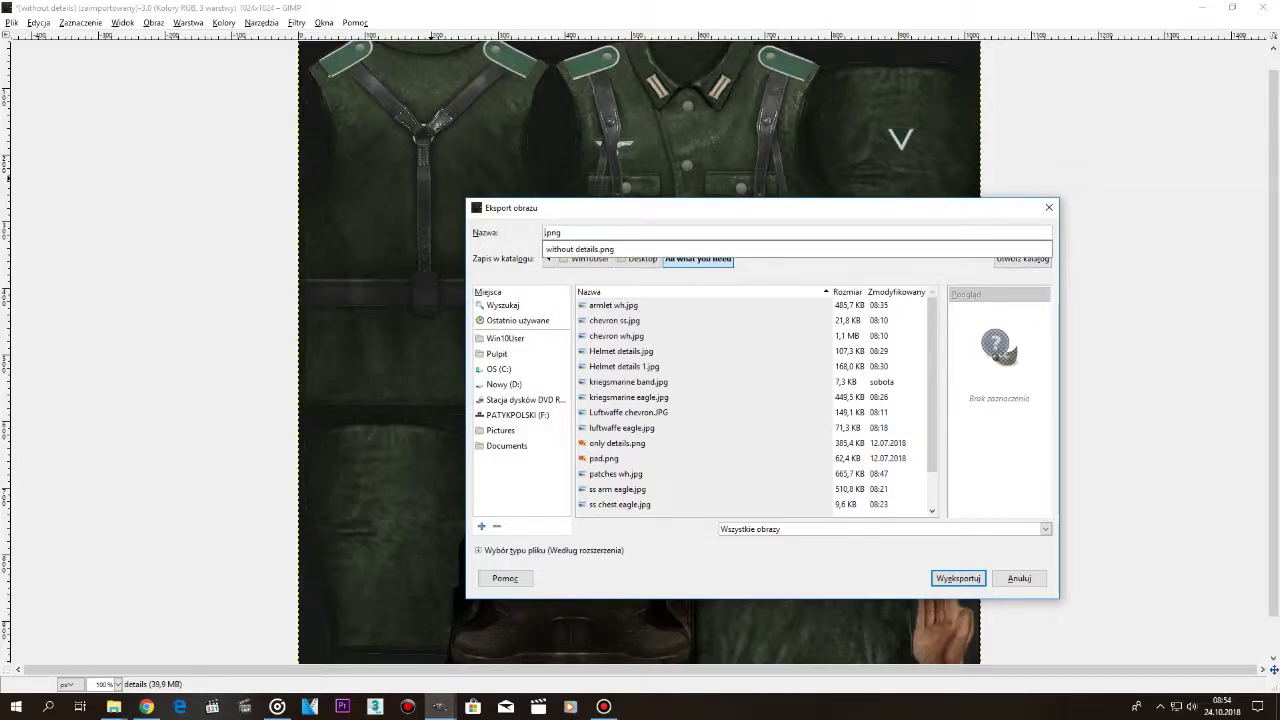
{"action": "type", "text": "END"}
{"action": "key", "text": "BackSpace"}
{"action": "key", "text": "BackSpace"}
{"action": "key", "text": "BackSpace"}
{"action": "type", "text": "r"}
{"action": "type", "text": "i"}
{"action": "type", "text": "ter"}
{"action": "type", "text": " Wh"}
{"action": "type", "text": "H"}
{"action": "left_click", "coordinate": [609, 233]}
{"action": "left_click_drag", "start_coordinate": [608, 233], "coordinate": [593, 233]}
{"action": "key", "text": "Return"}
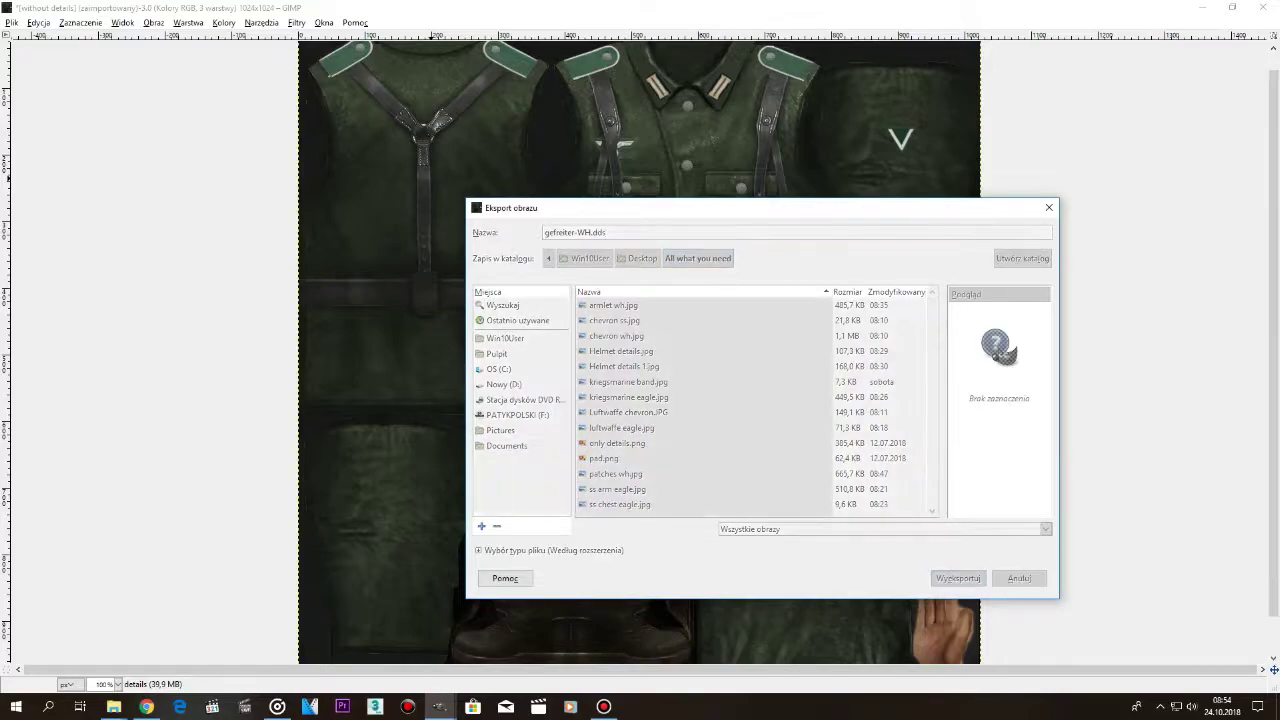
{"action": "left_click", "coordinate": [256, 247]}
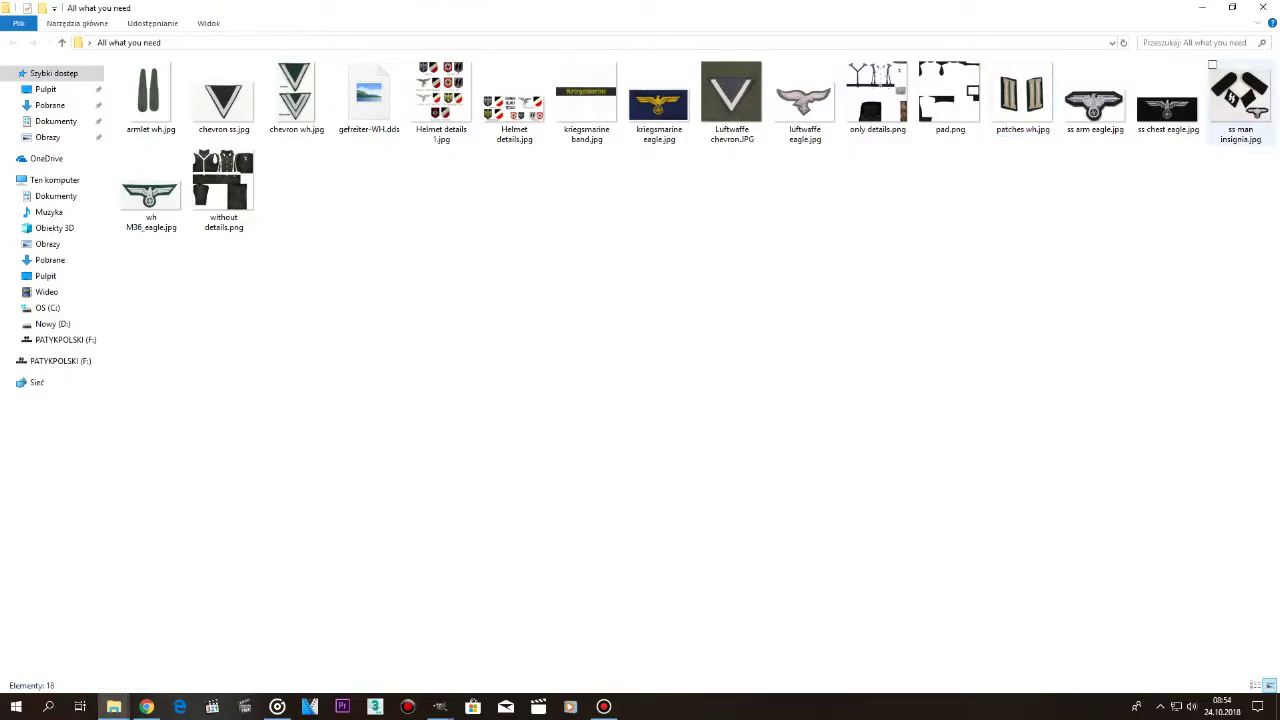
Refresh the All what you need folder to check for the exported texture, and review its name and format in GIMP's export dialog.
{"action": "right_click", "coordinate": [429, 343]}
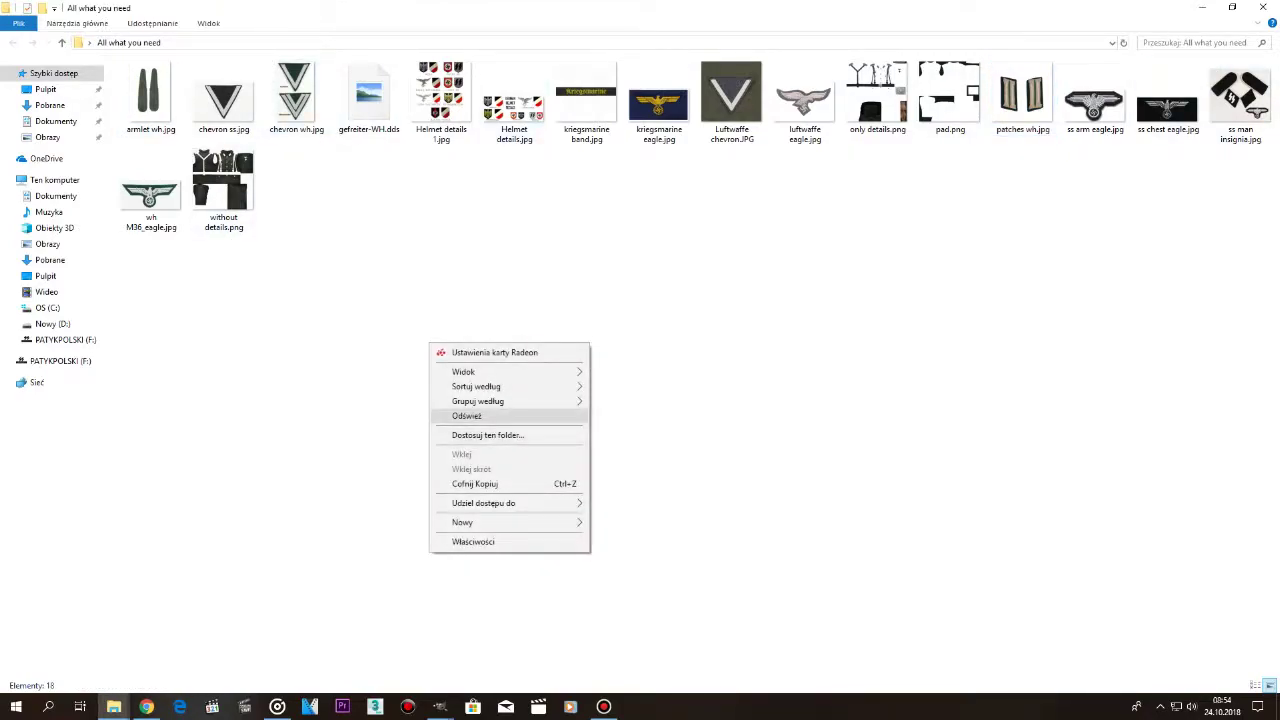
{"action": "left_click", "coordinate": [466, 415]}
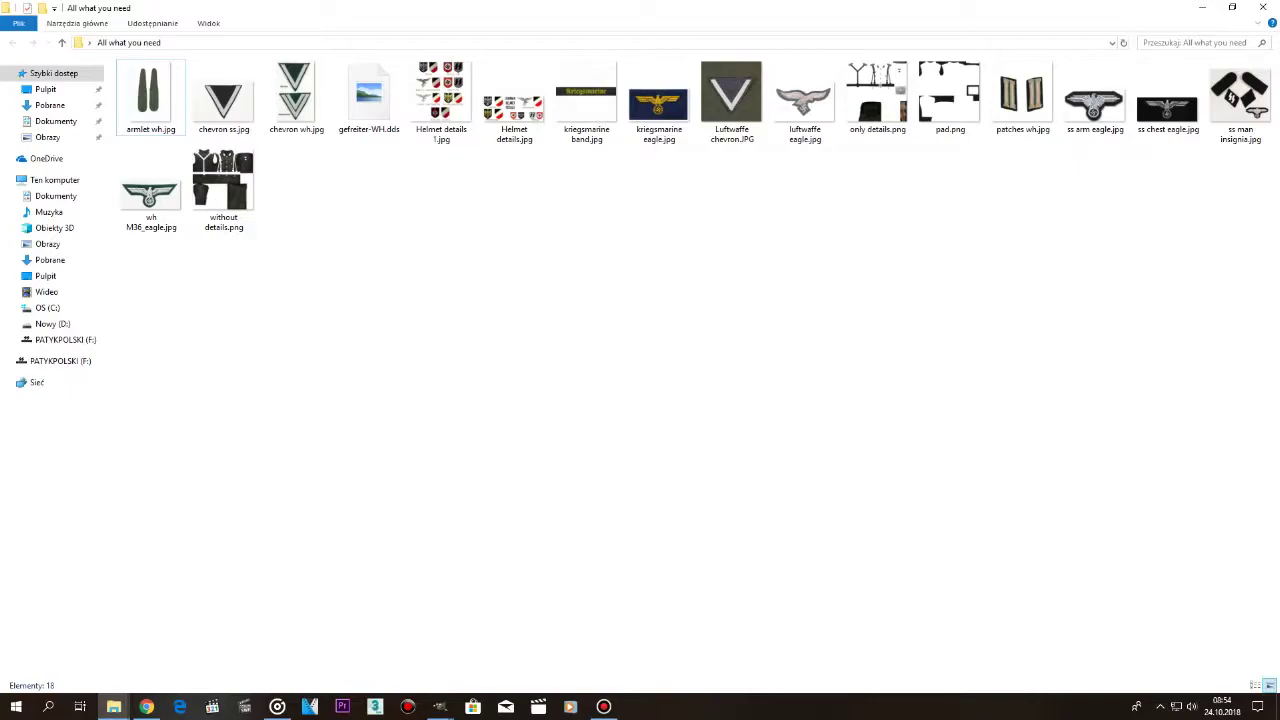
{"action": "left_click", "coordinate": [440, 706]}
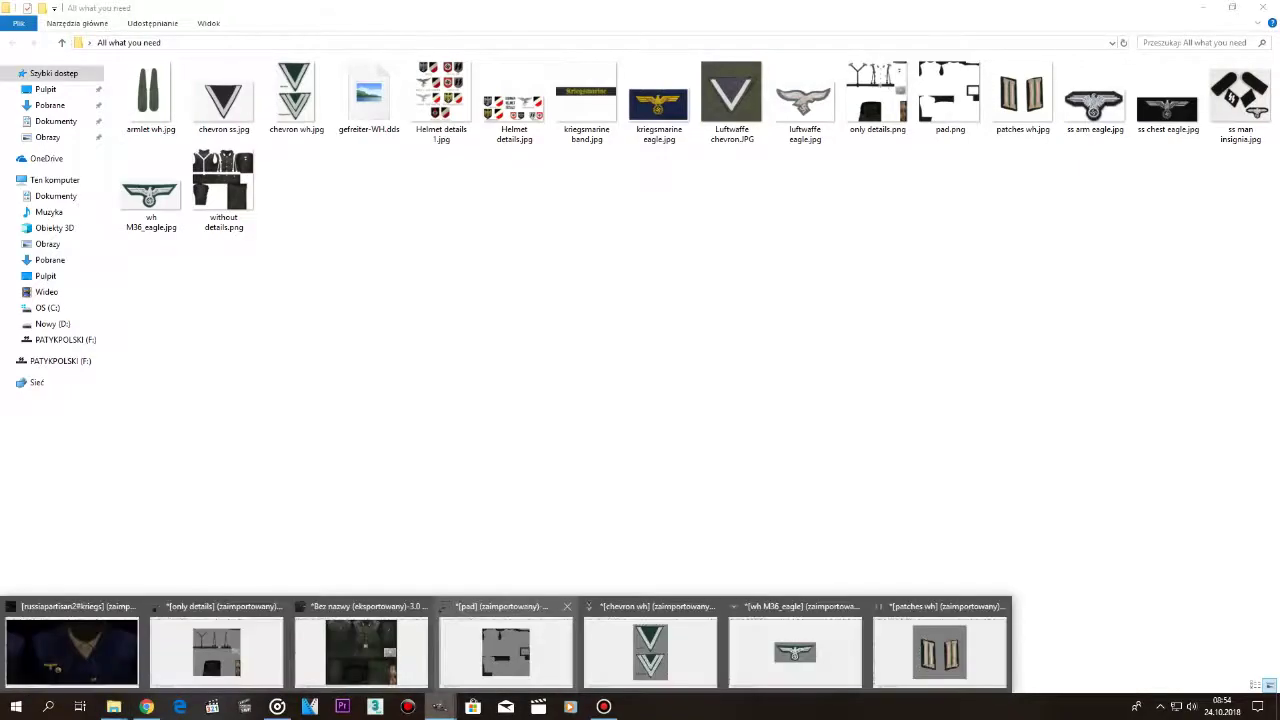
{"action": "left_click", "coordinate": [361, 650]}
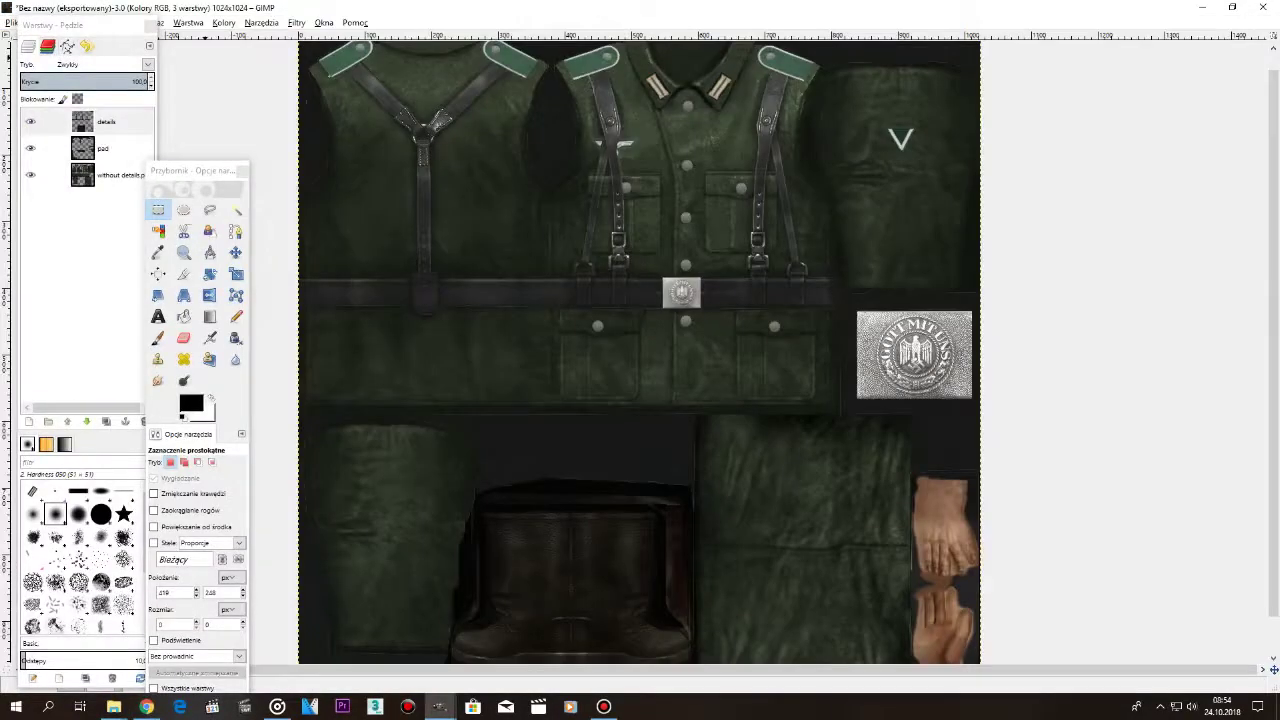
{"action": "left_click", "coordinate": [11, 22]}
{"action": "left_click", "coordinate": [63, 202]}
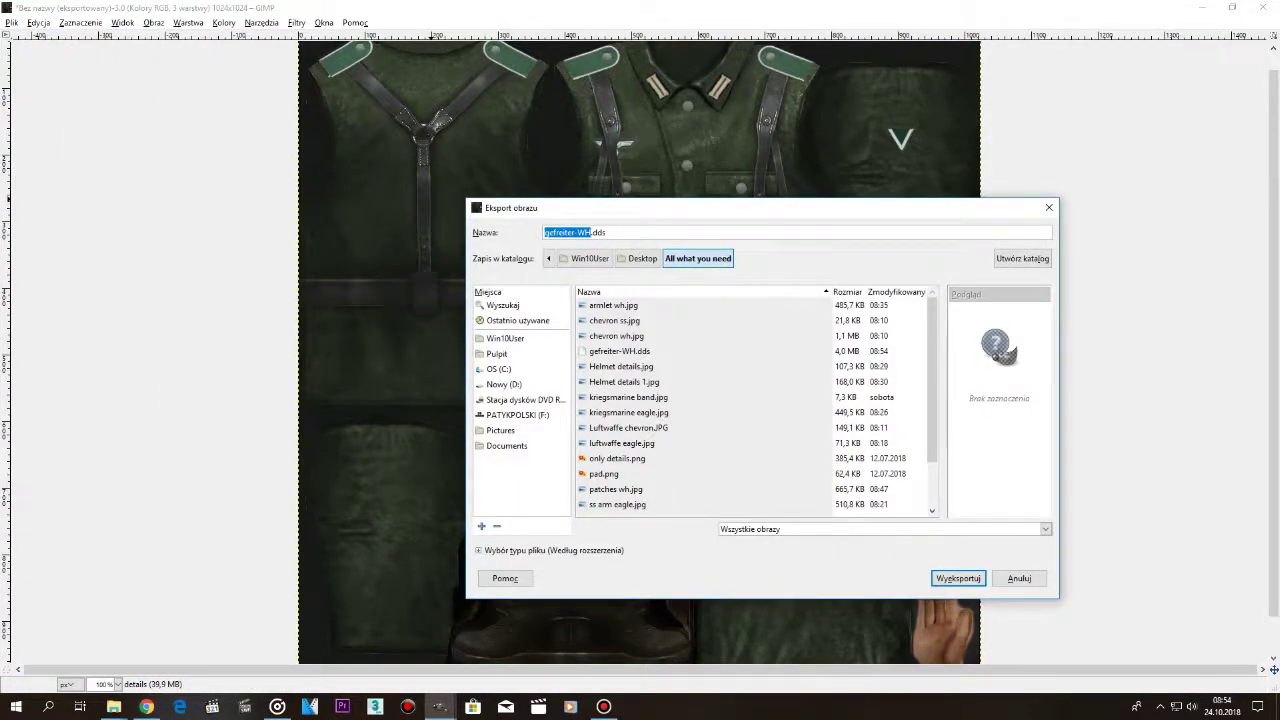
{"action": "scroll", "coordinate": [755, 405], "scroll_direction": "down", "scroll_amount": 2}
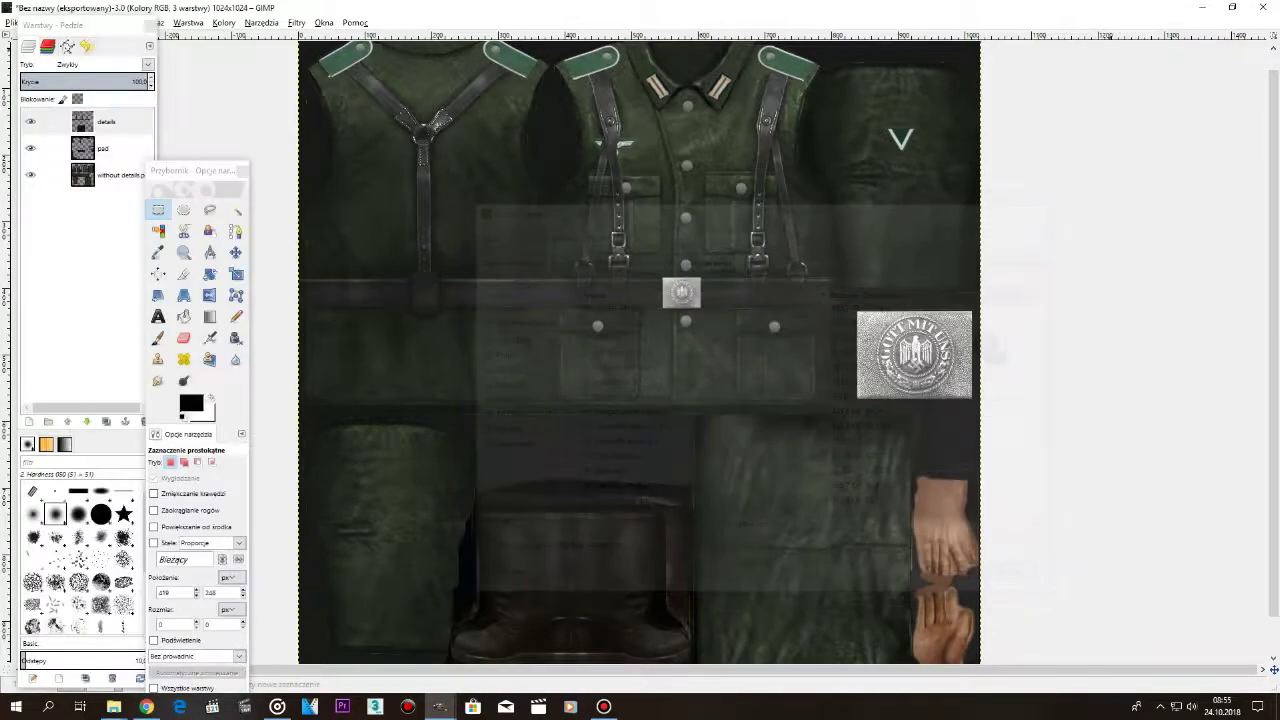
In File Explorer, browse on drive C to 1C Company\Men of War\mods\Few Units Mod\resource\entity\humanskin inside Pliki programów (x86).
{"action": "key", "text": "super+e"}
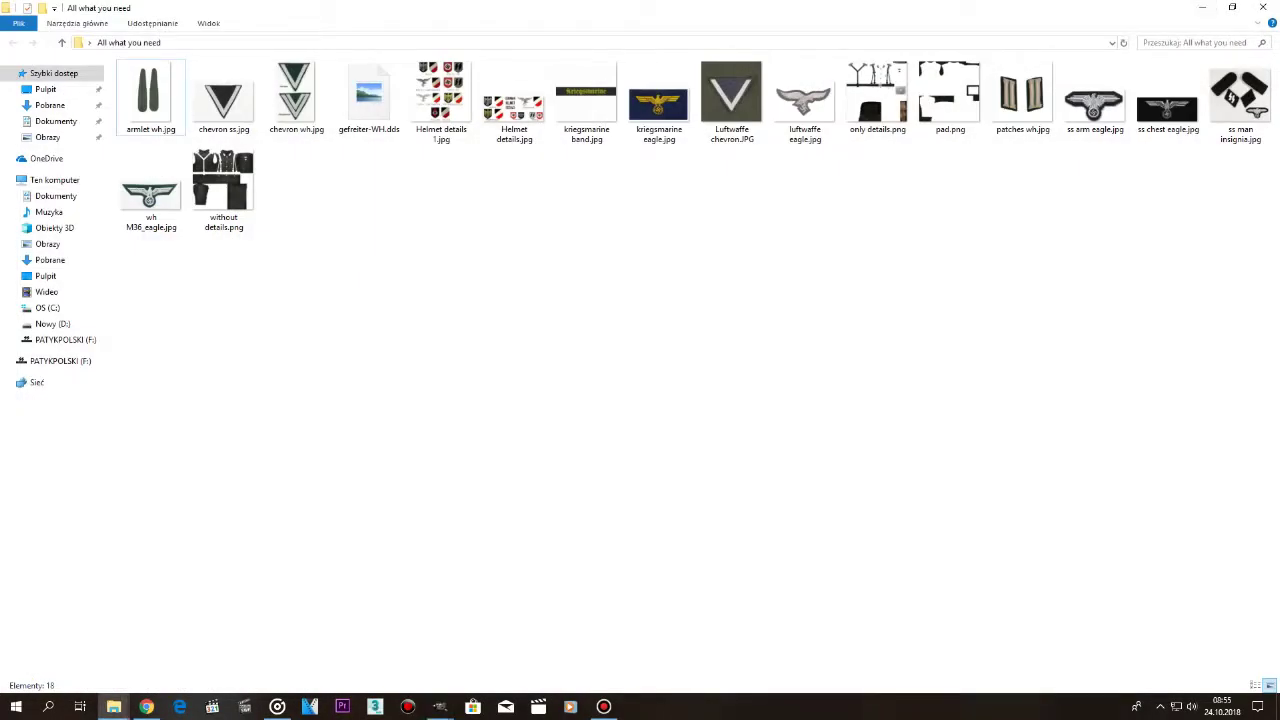
{"action": "left_click", "coordinate": [369, 95]}
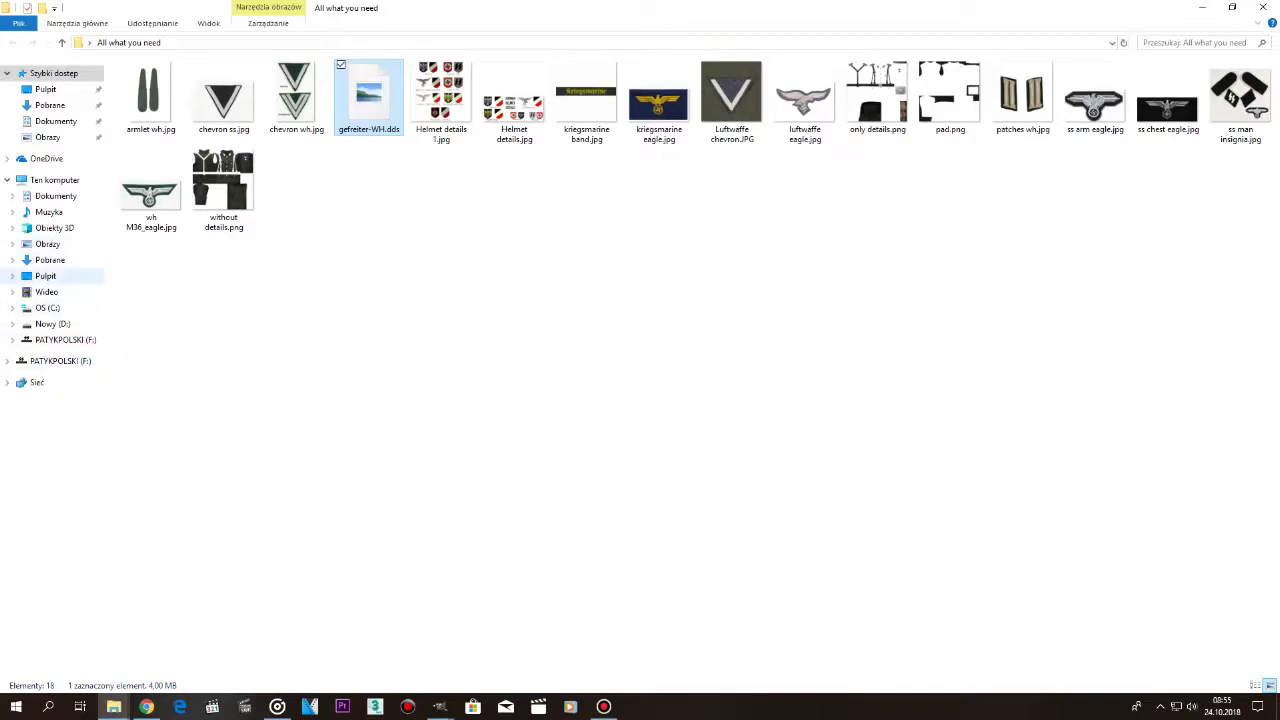
{"action": "left_click", "coordinate": [47, 308]}
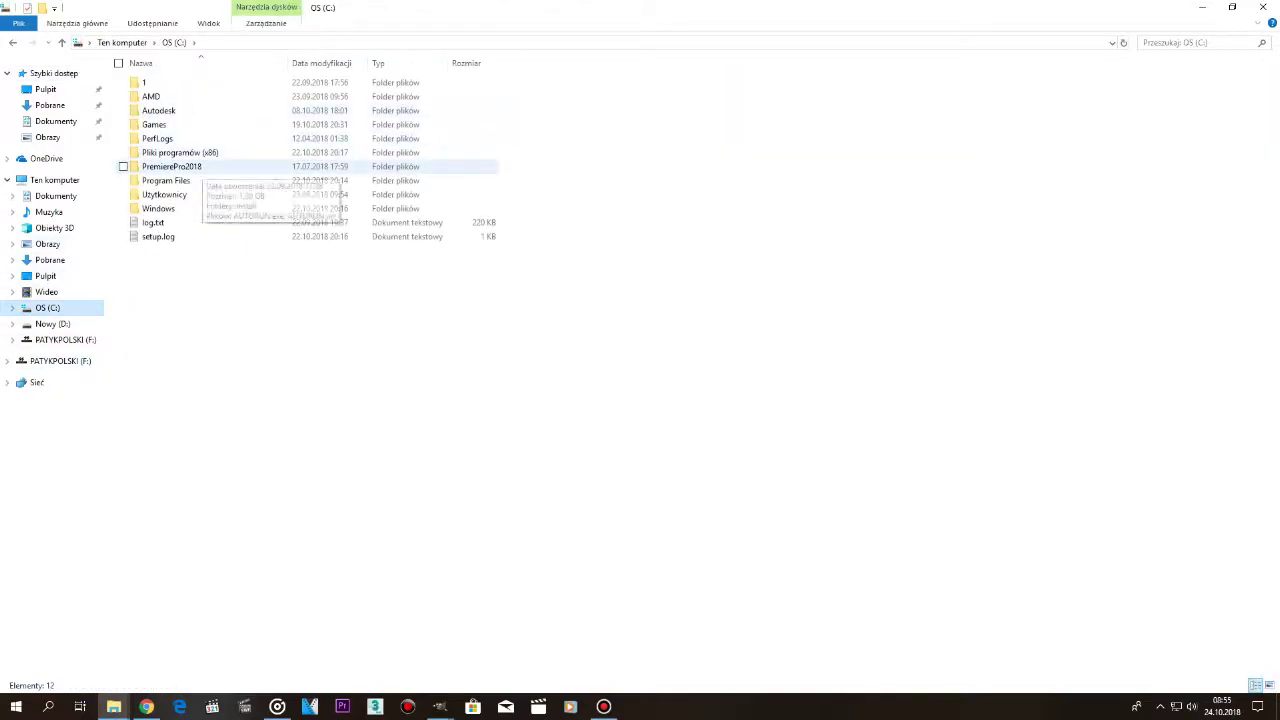
{"action": "double_click", "coordinate": [180, 152]}
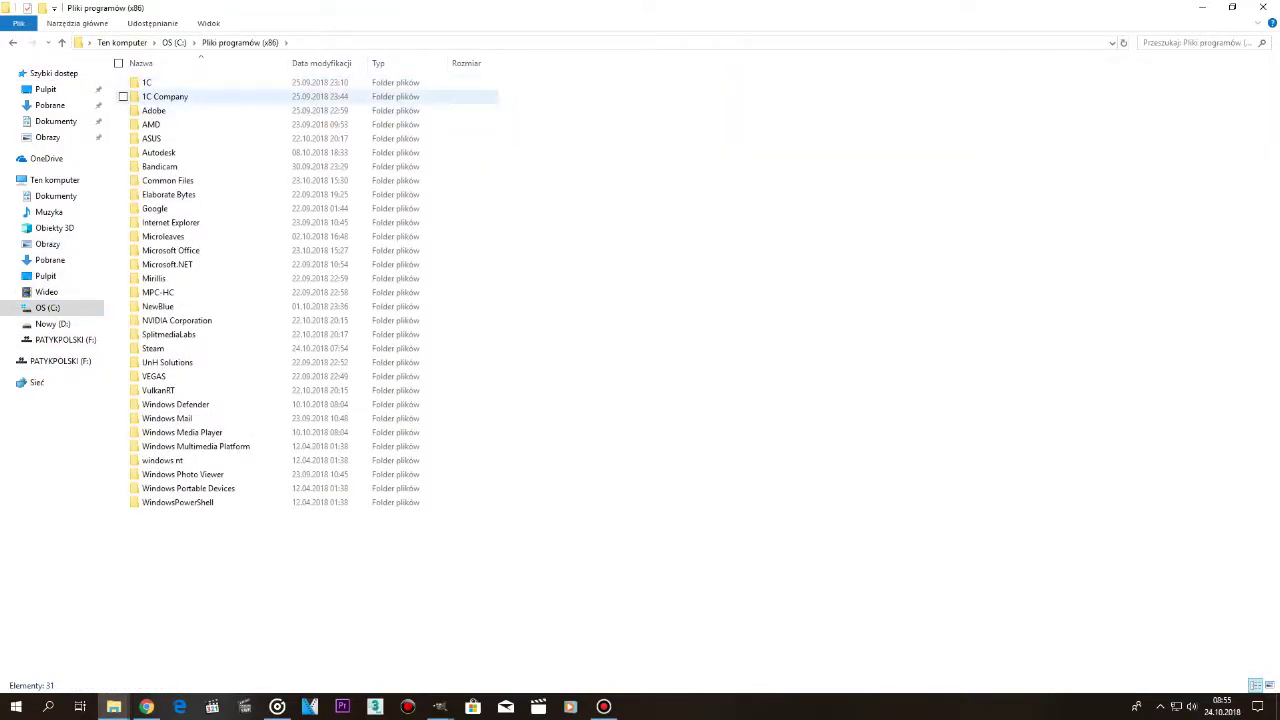
{"action": "double_click", "coordinate": [165, 96]}
{"action": "double_click", "coordinate": [160, 82]}
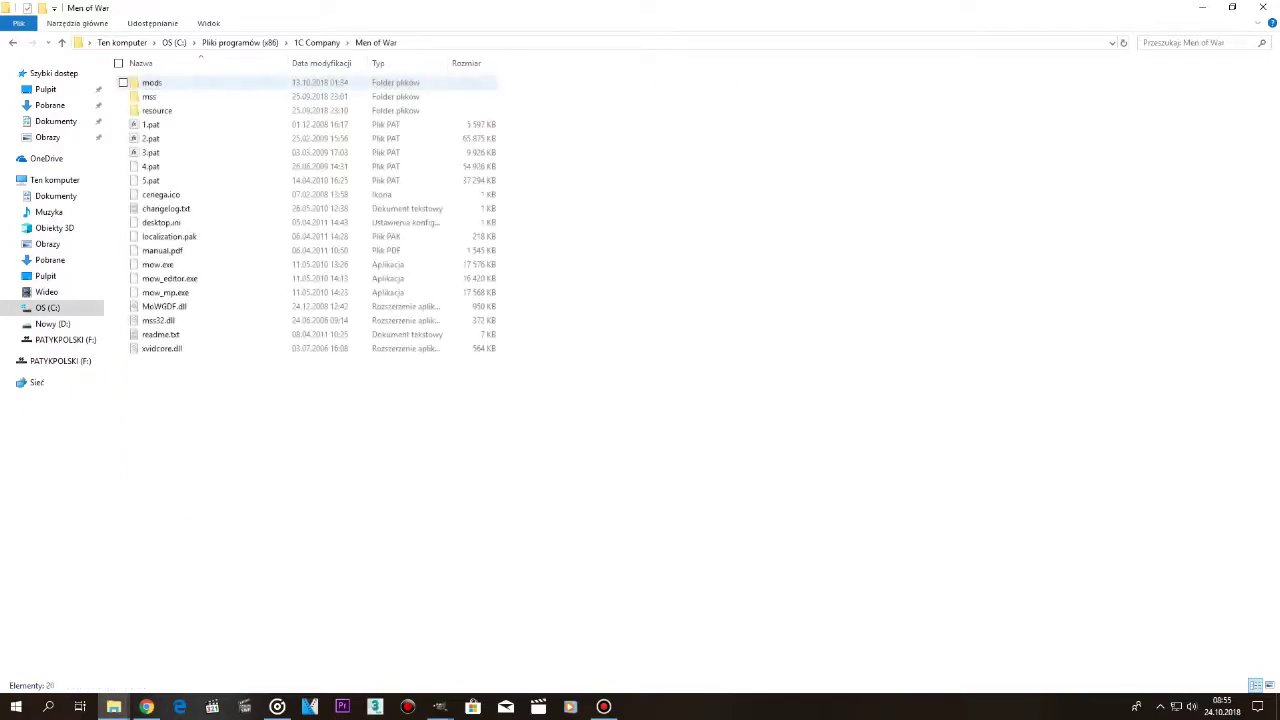
{"action": "double_click", "coordinate": [155, 82]}
{"action": "double_click", "coordinate": [160, 82]}
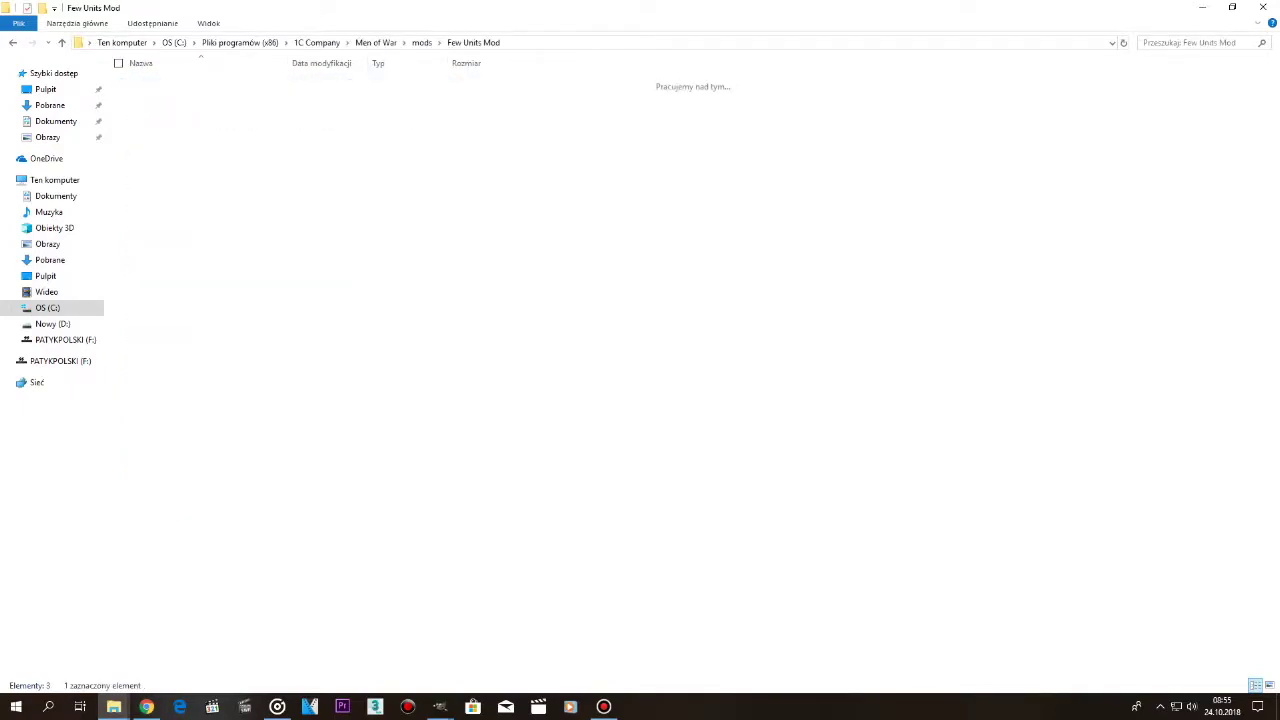
{"action": "double_click", "coordinate": [157, 96]}
{"action": "double_click", "coordinate": [155, 82]}
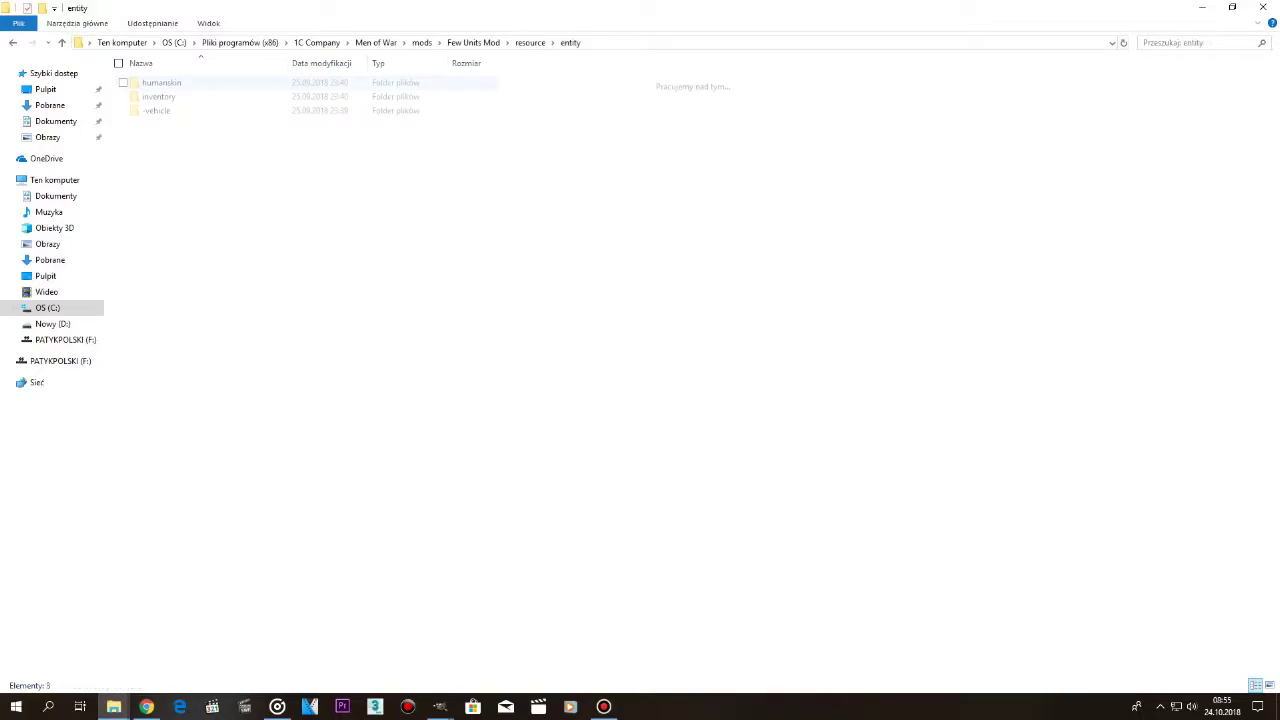
{"action": "double_click", "coordinate": [160, 82]}
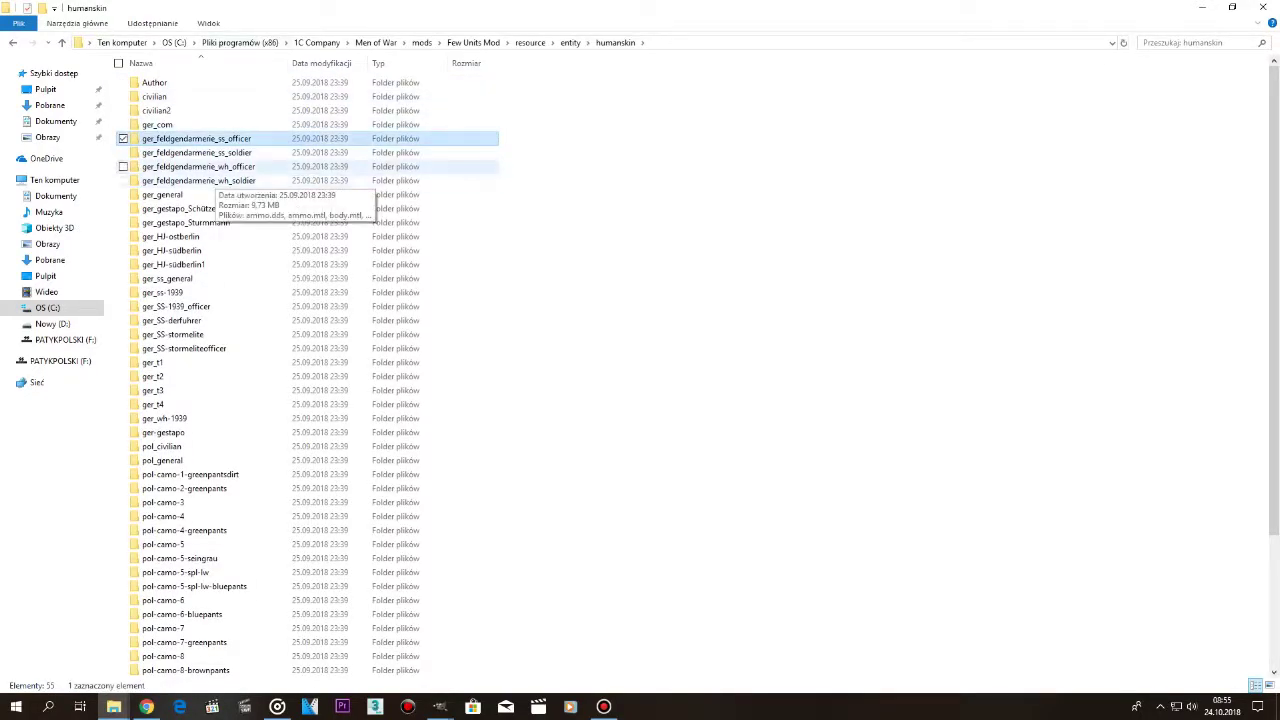
Examine the files inside the ger_feldgendarmerie_wh_officer and ger_feldgendarmerie_ss_soldier skin folders.
{"action": "double_click", "coordinate": [200, 166]}
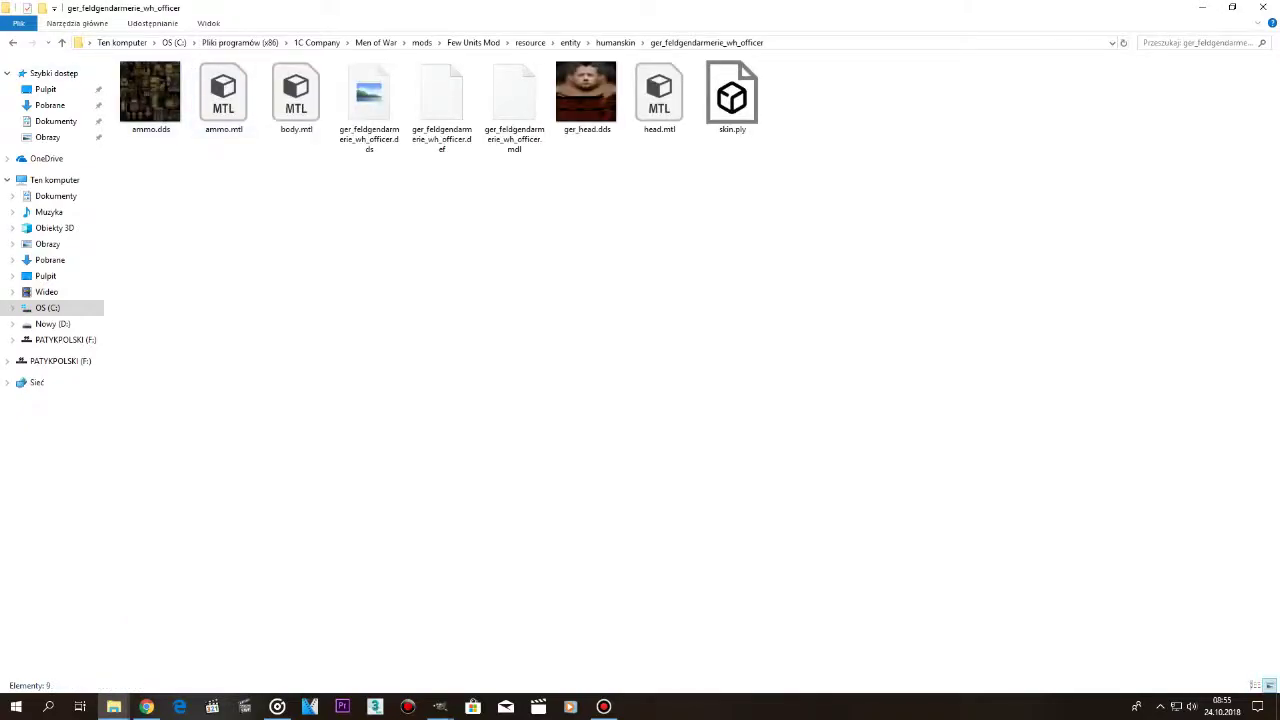
{"action": "left_click", "coordinate": [13, 43]}
{"action": "double_click", "coordinate": [200, 154]}
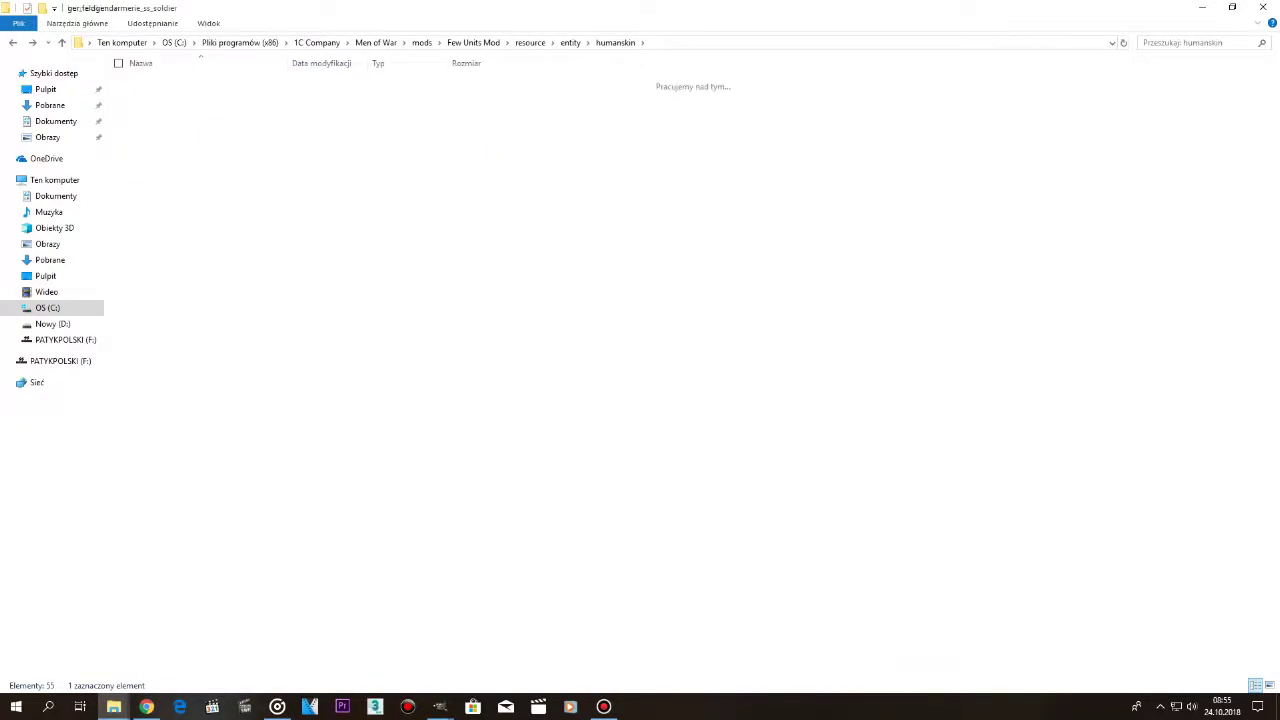
{"action": "left_click", "coordinate": [151, 97]}
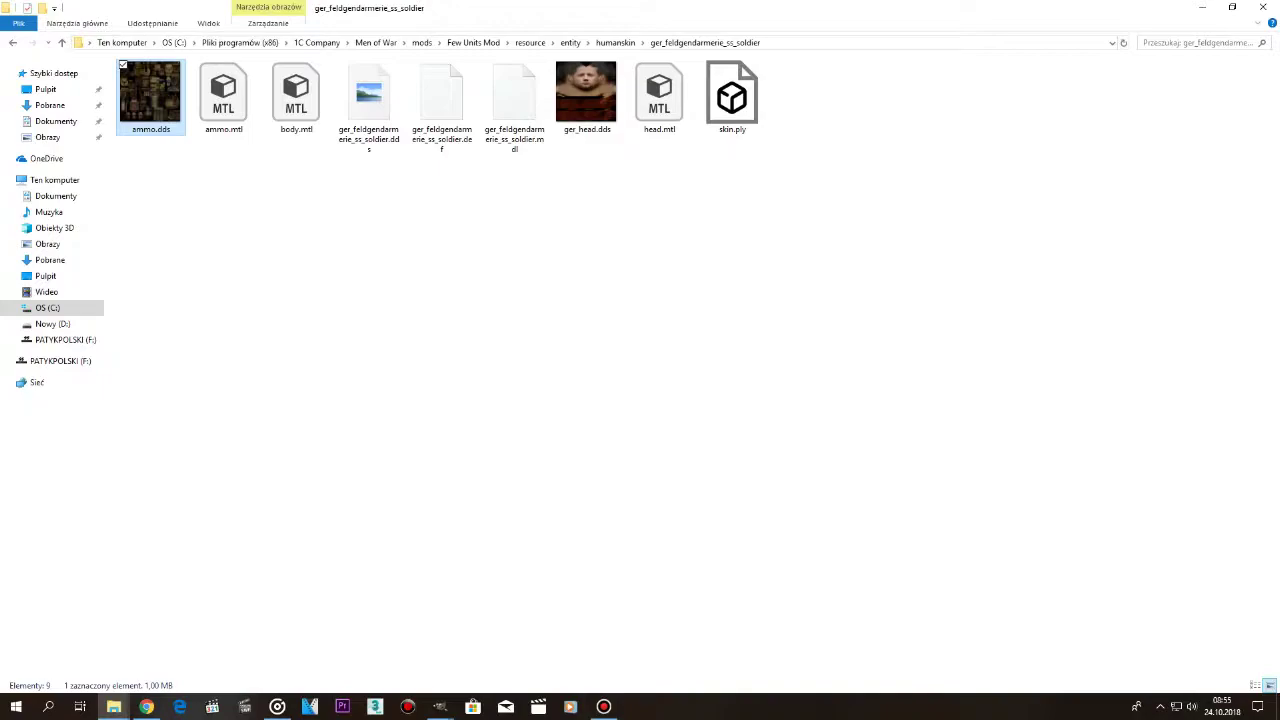
{"action": "key", "text": "alt+Left"}
Copy the ger_feldgendarmerie_ss_soldier folder from humanskin into the All what you need folder on the desktop.
{"action": "right_click", "coordinate": [229, 152]}
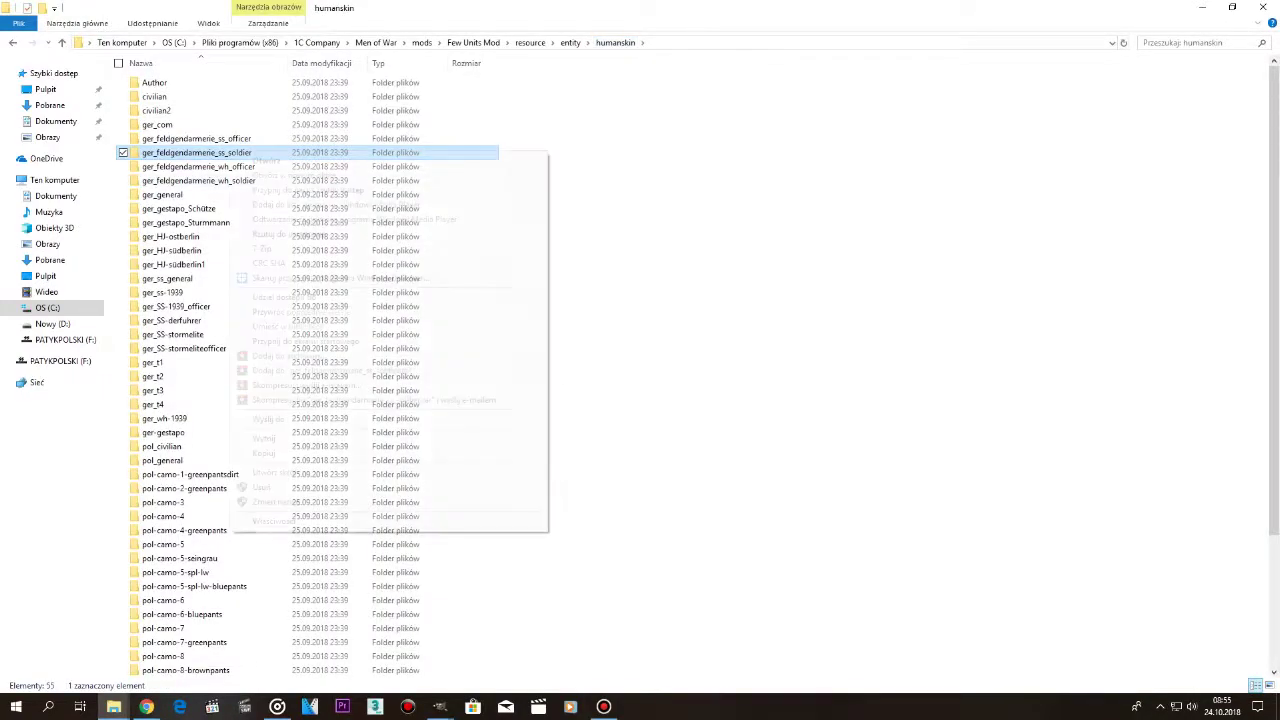
{"action": "left_click", "coordinate": [264, 453]}
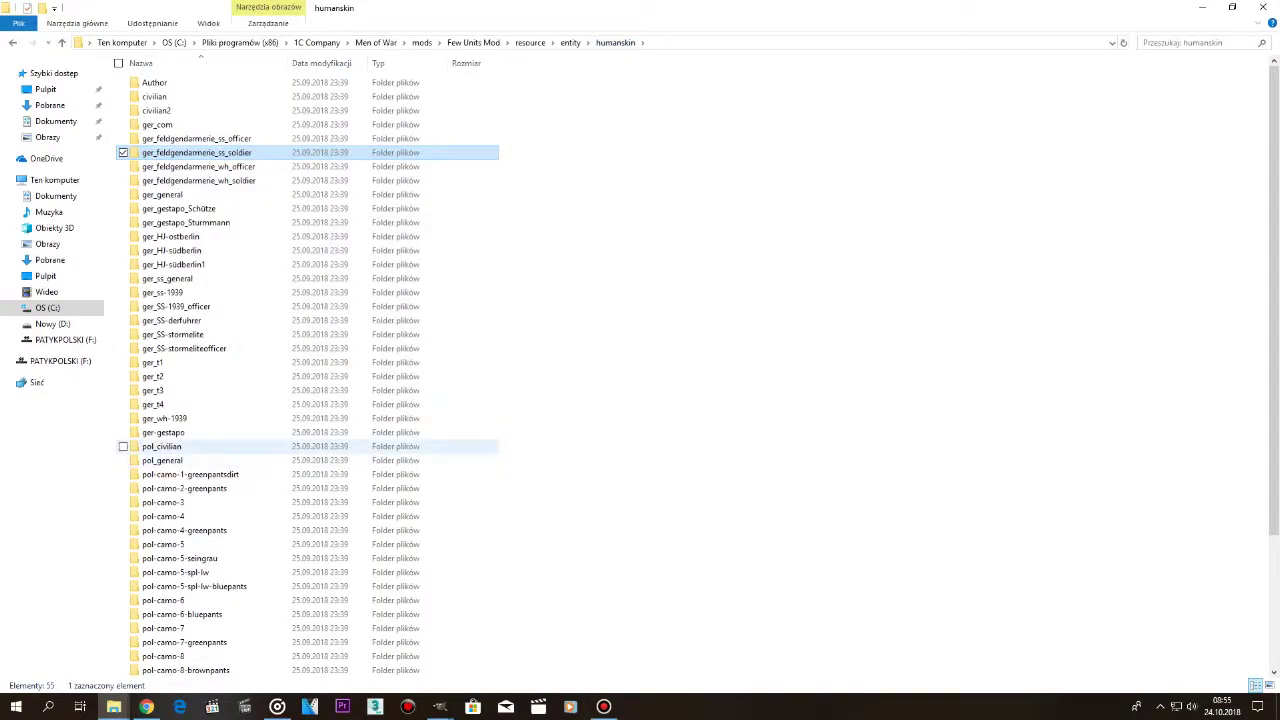
{"action": "left_click", "coordinate": [1202, 7]}
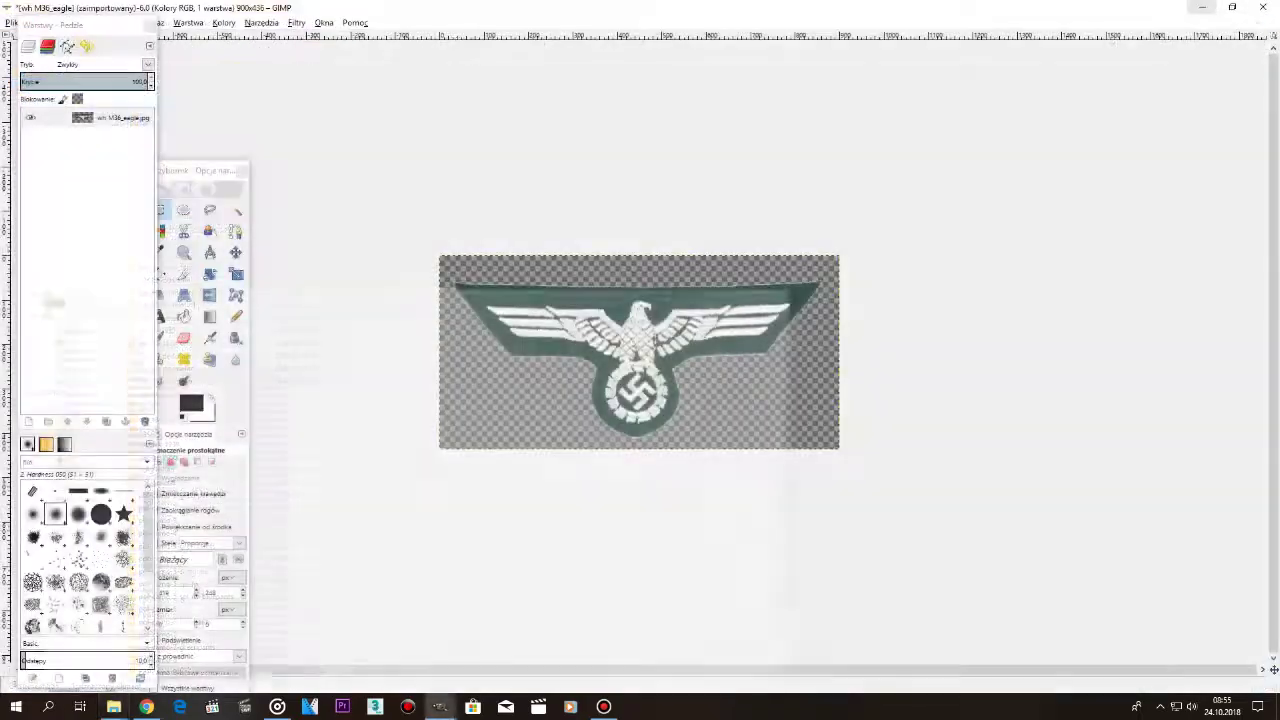
{"action": "left_click", "coordinate": [1202, 7]}
{"action": "left_click", "coordinate": [1202, 7]}
{"action": "left_click", "coordinate": [1202, 7]}
{"action": "left_click", "coordinate": [1202, 7]}
{"action": "left_click", "coordinate": [1202, 7]}
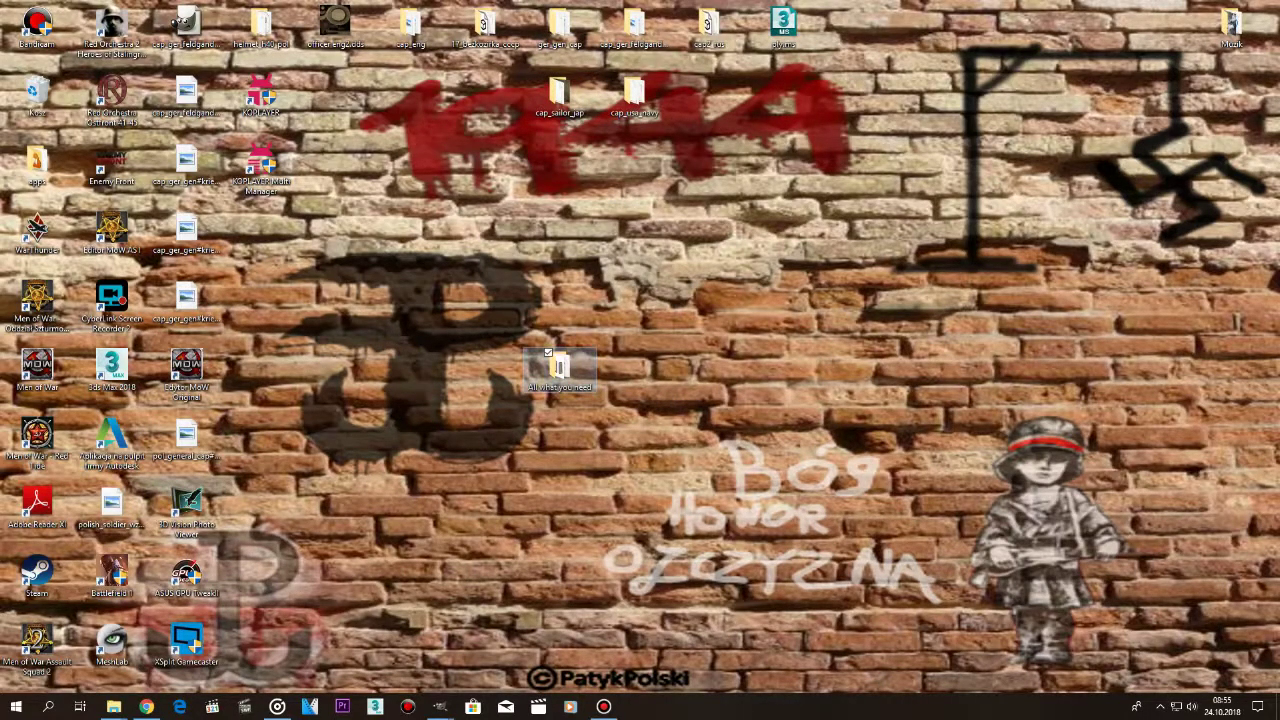
{"action": "double_click", "coordinate": [560, 369]}
{"action": "key", "text": "ctrl+v"}
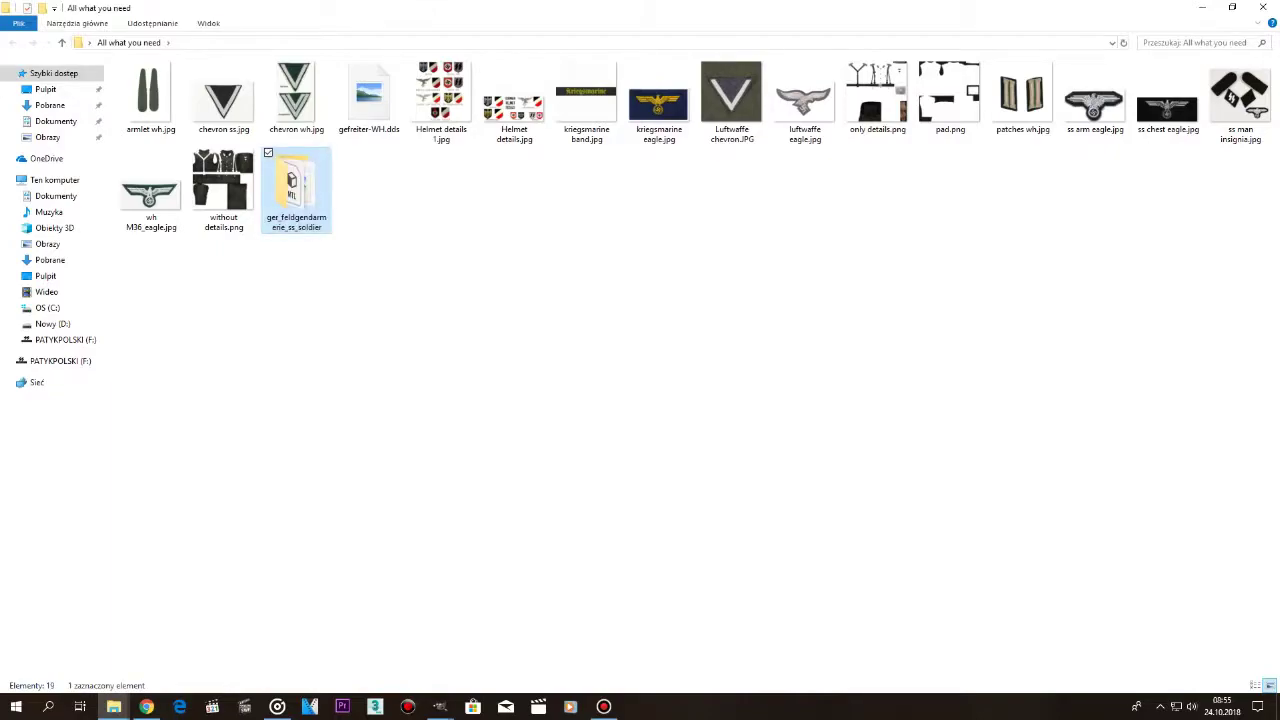
Rename the copied ger_feldgendarmerie_ss_soldier folder as gefreiter-WH, reusing the name of the exported DDS texture.
{"action": "left_click", "coordinate": [400, 270]}
{"action": "left_click", "coordinate": [223, 188]}
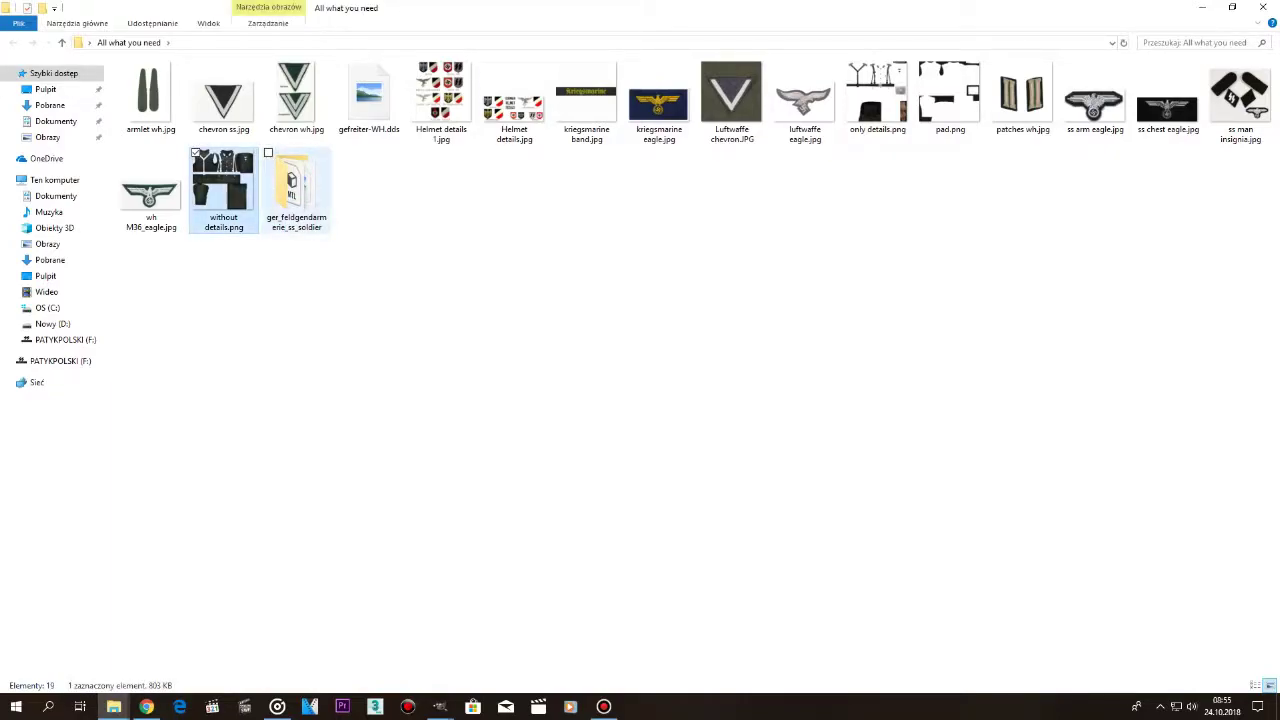
{"action": "left_click", "coordinate": [369, 98]}
{"action": "right_click", "coordinate": [352, 108]}
{"action": "left_click", "coordinate": [380, 375]}
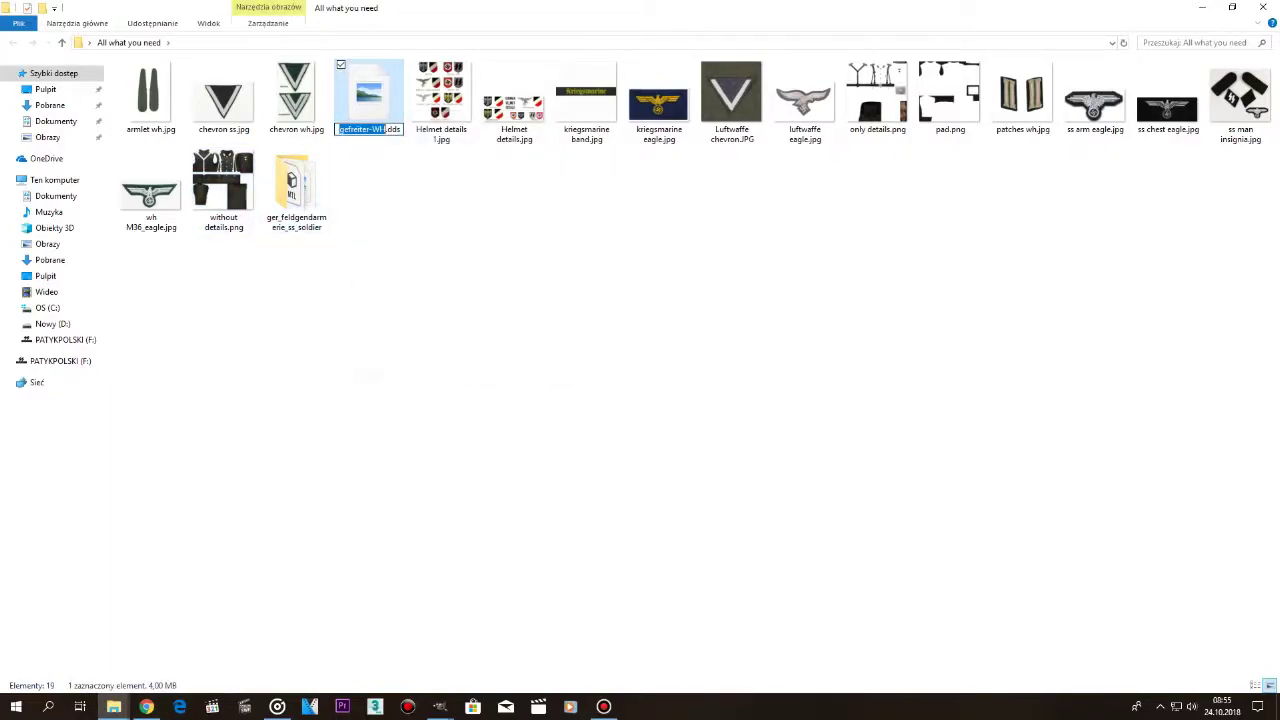
{"action": "left_click", "coordinate": [292, 185]}
{"action": "right_click", "coordinate": [301, 213]}
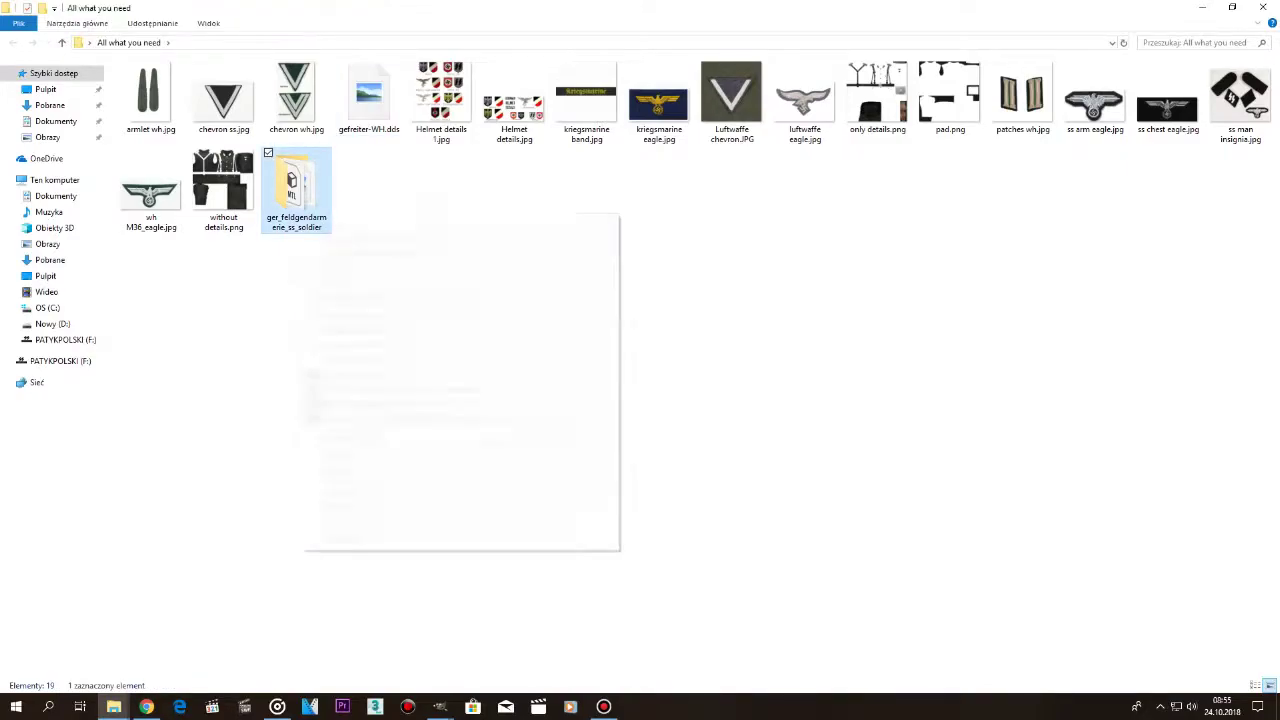
{"action": "left_click", "coordinate": [347, 520]}
{"action": "key", "text": "ctrl+v"}
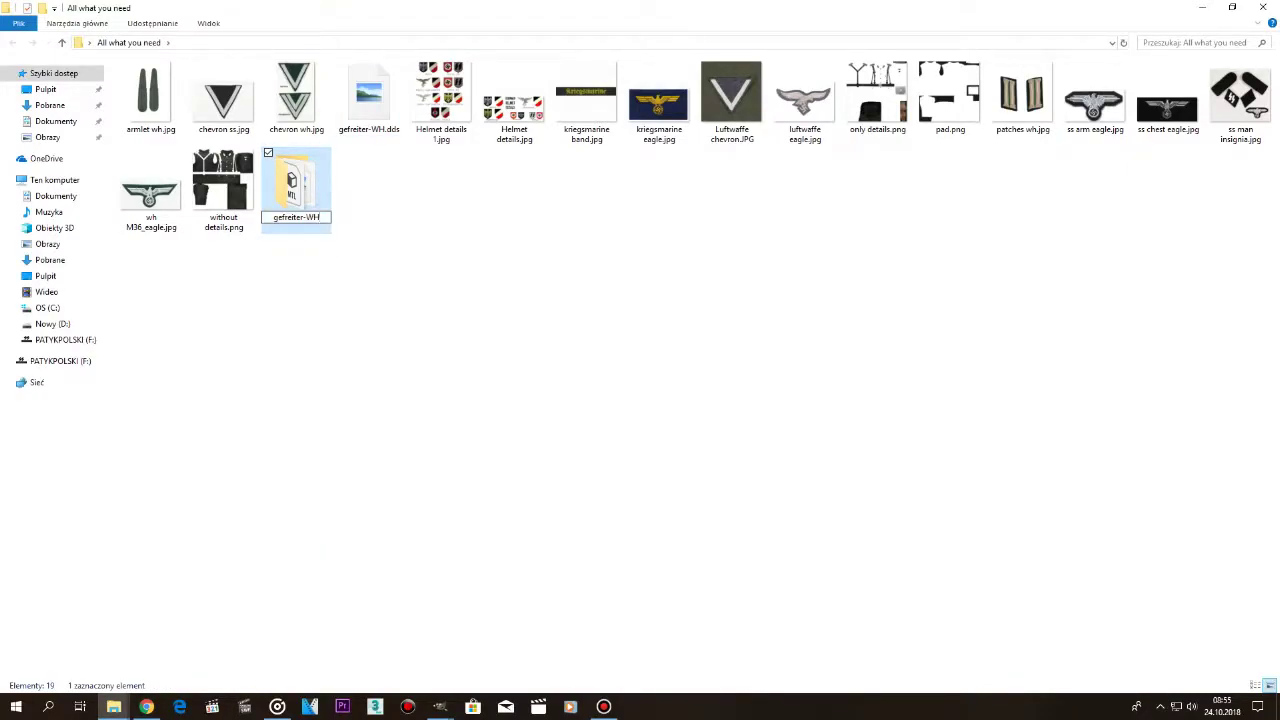
Delete the original ger_feldgendarmerie_ss_soldier.dds texture from the gefreiter-WH folder.
{"action": "double_click", "coordinate": [296, 185]}
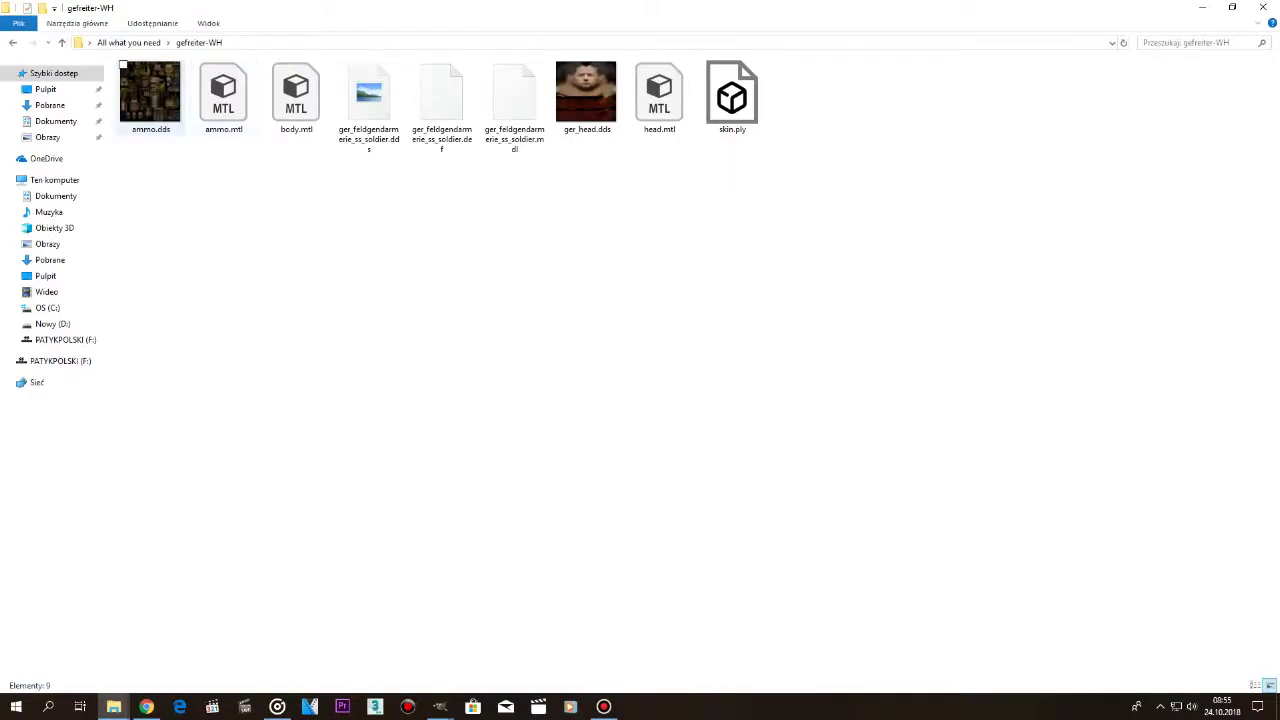
{"action": "left_click", "coordinate": [369, 106]}
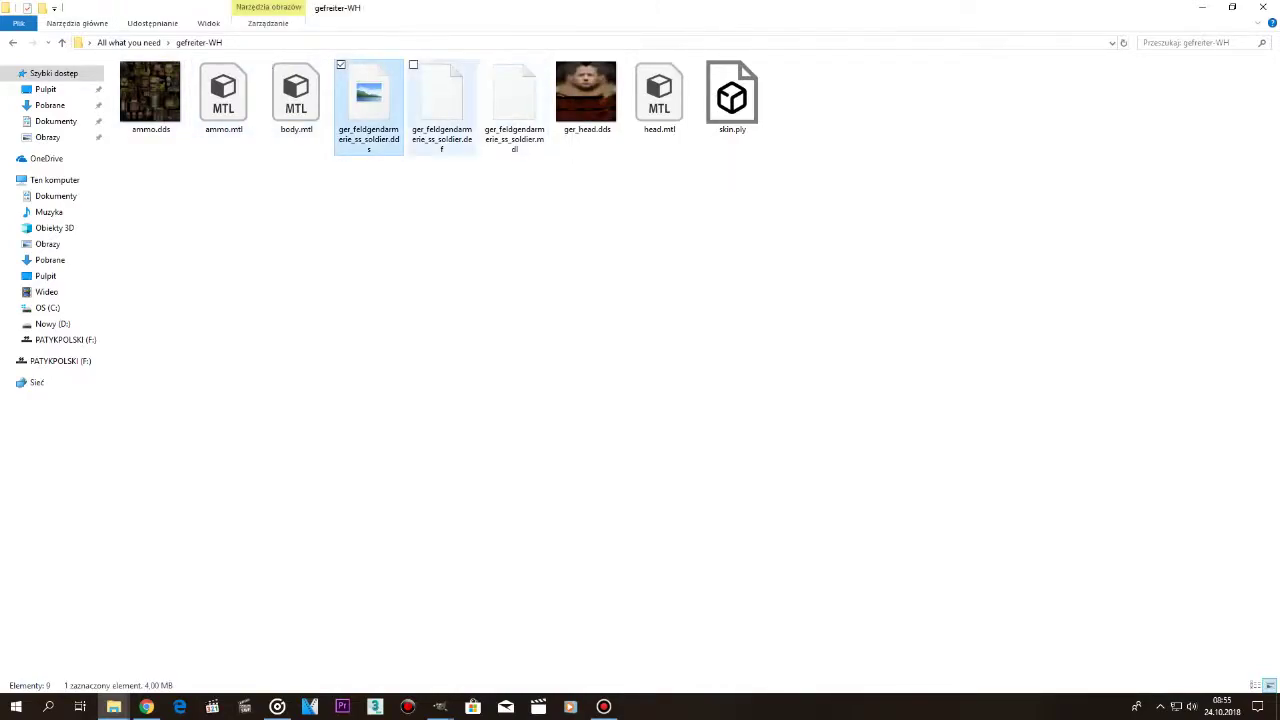
{"action": "key", "text": "Delete"}
Rename the ger_feldgendarmerie_ss_soldier .def and .mdl files as gefreiter-WH.def and gefreiter-WH.mdl.
{"action": "left_click", "coordinate": [442, 100], "text": "shift"}
{"action": "right_click", "coordinate": [442, 121]}
{"action": "left_click", "coordinate": [484, 351]}
{"action": "key", "text": "ctrl+v"}
{"action": "left_click", "coordinate": [484, 351]}
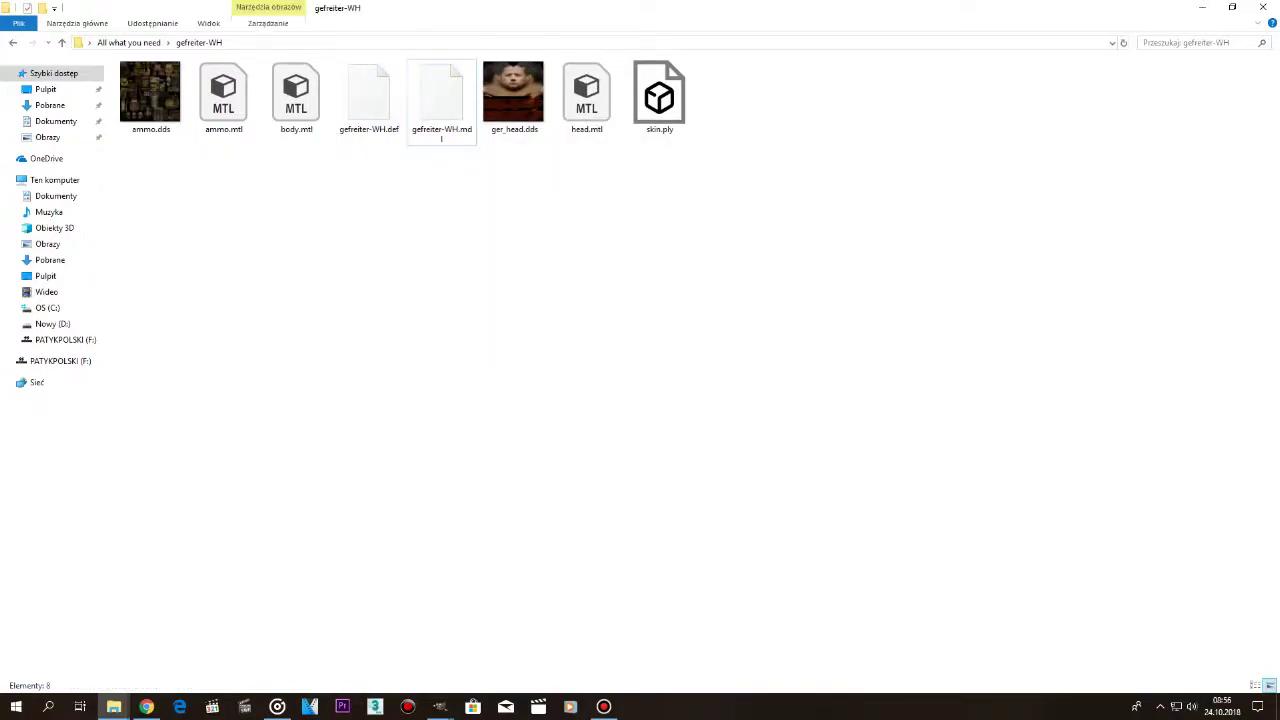
Open gefreiter-WH.def in Notepad, replace the model name in its Extension line with gefreiter-WH, and save the file.
{"action": "left_click", "coordinate": [371, 102]}
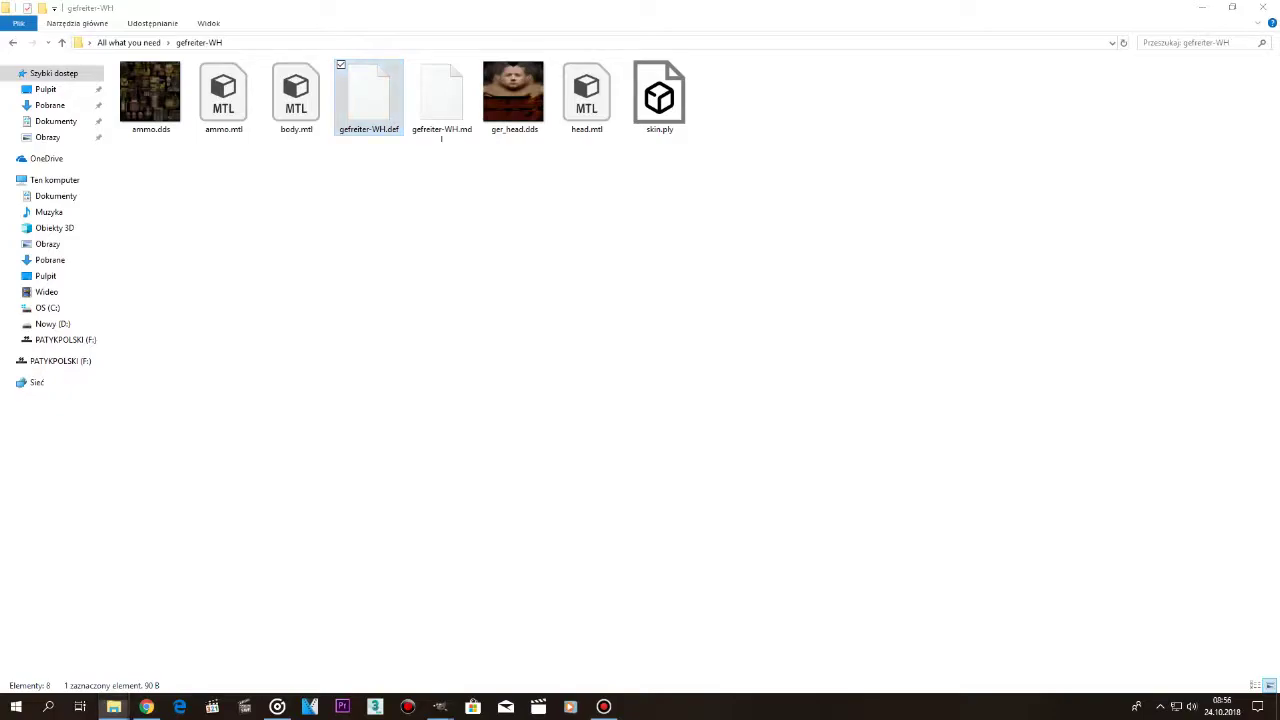
{"action": "left_click", "coordinate": [530, 408]}
{"action": "left_click", "coordinate": [600, 270]}
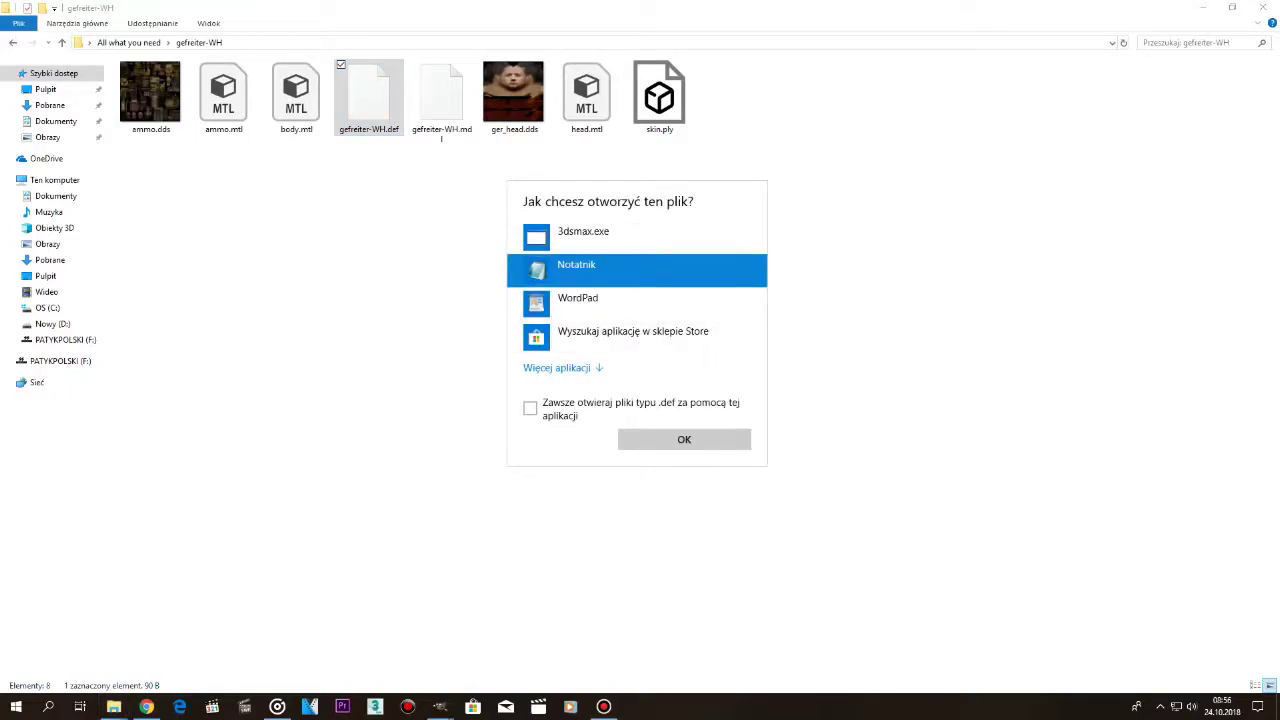
{"action": "left_click", "coordinate": [684, 440]}
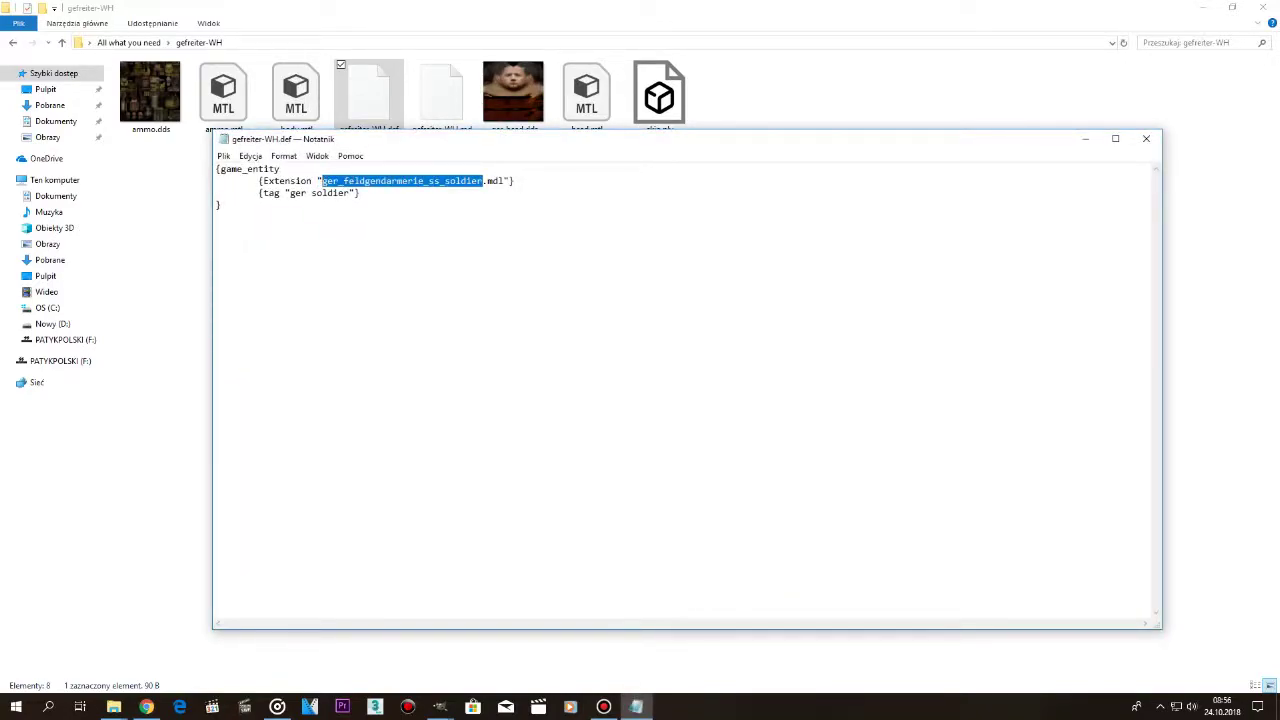
{"action": "key", "text": "ctrl+v"}
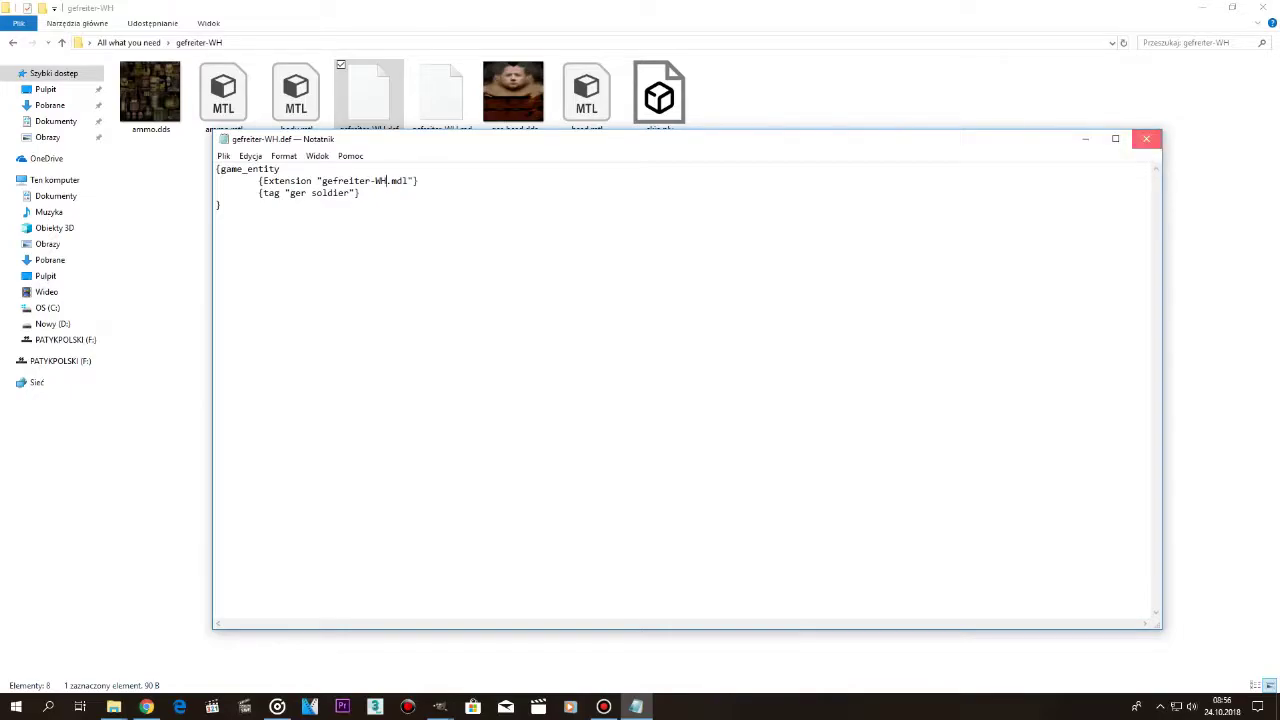
{"action": "left_click", "coordinate": [1146, 139]}
{"action": "left_click", "coordinate": [603, 367]}
Open gefreiter-WH.mdl in Notepad and look through its whole bone structure for texture or file name references.
{"action": "left_click", "coordinate": [441, 100]}
{"action": "double_click", "coordinate": [441, 95]}
{"action": "left_click", "coordinate": [577, 265]}
{"action": "left_click", "coordinate": [684, 406]}
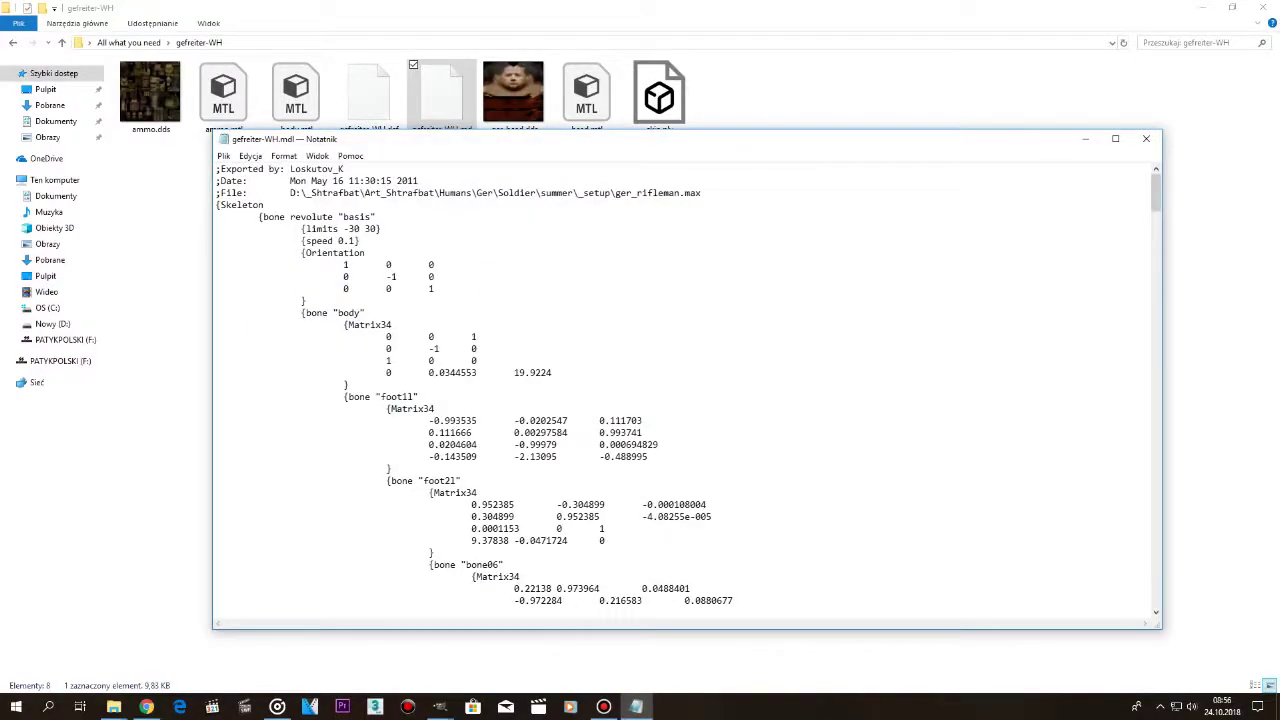
{"action": "scroll", "coordinate": [686, 390], "scroll_direction": "down", "scroll_amount": 20}
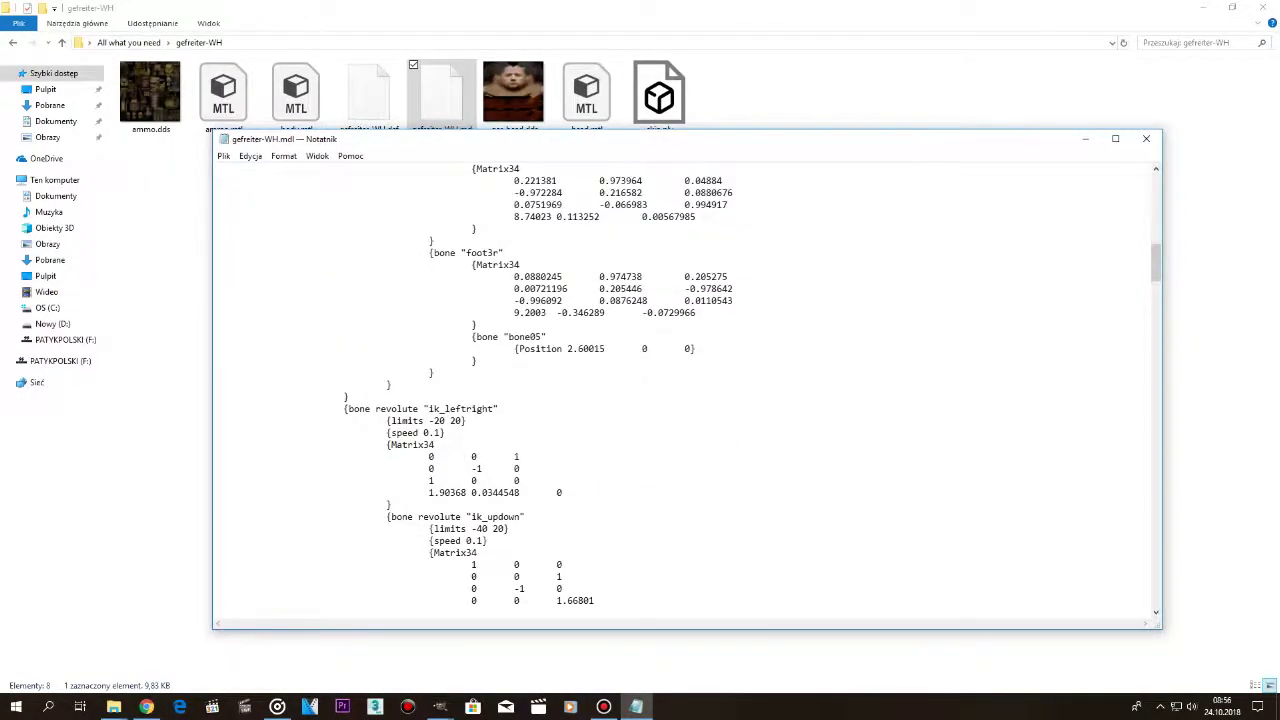
{"action": "scroll", "coordinate": [686, 390], "scroll_direction": "down", "scroll_amount": 20}
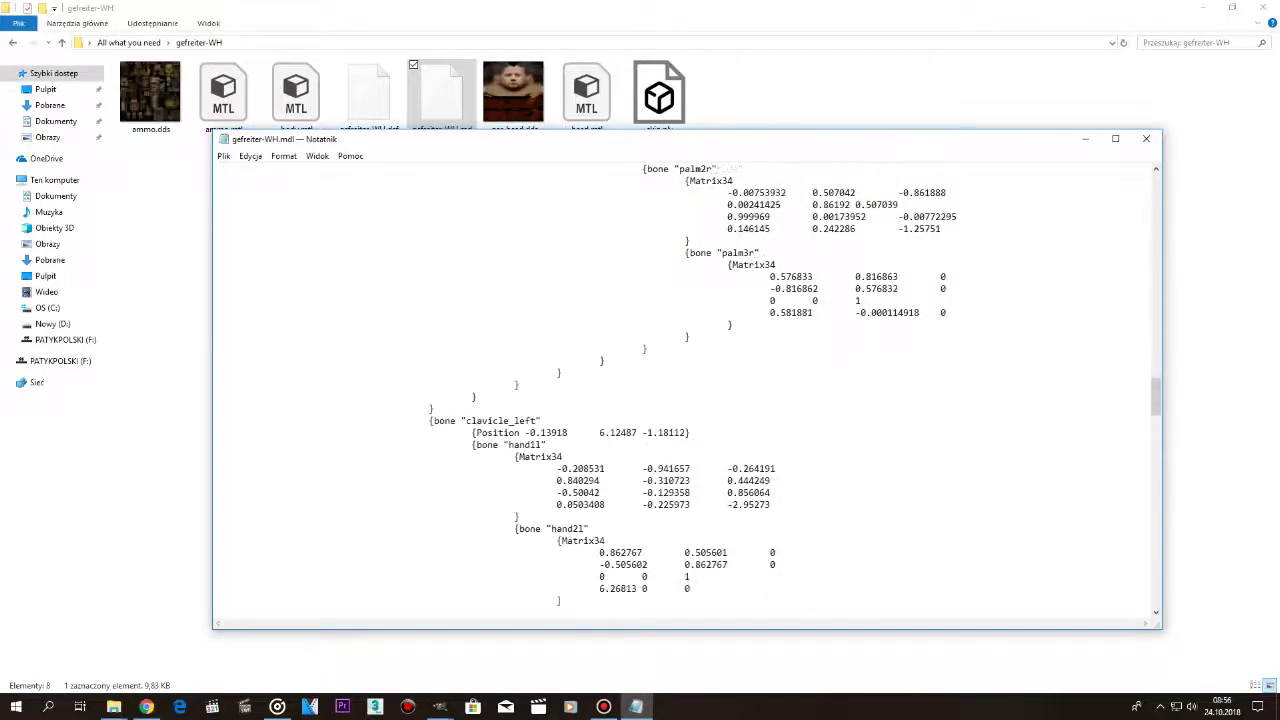
{"action": "scroll", "coordinate": [686, 390], "scroll_direction": "down", "scroll_amount": 20}
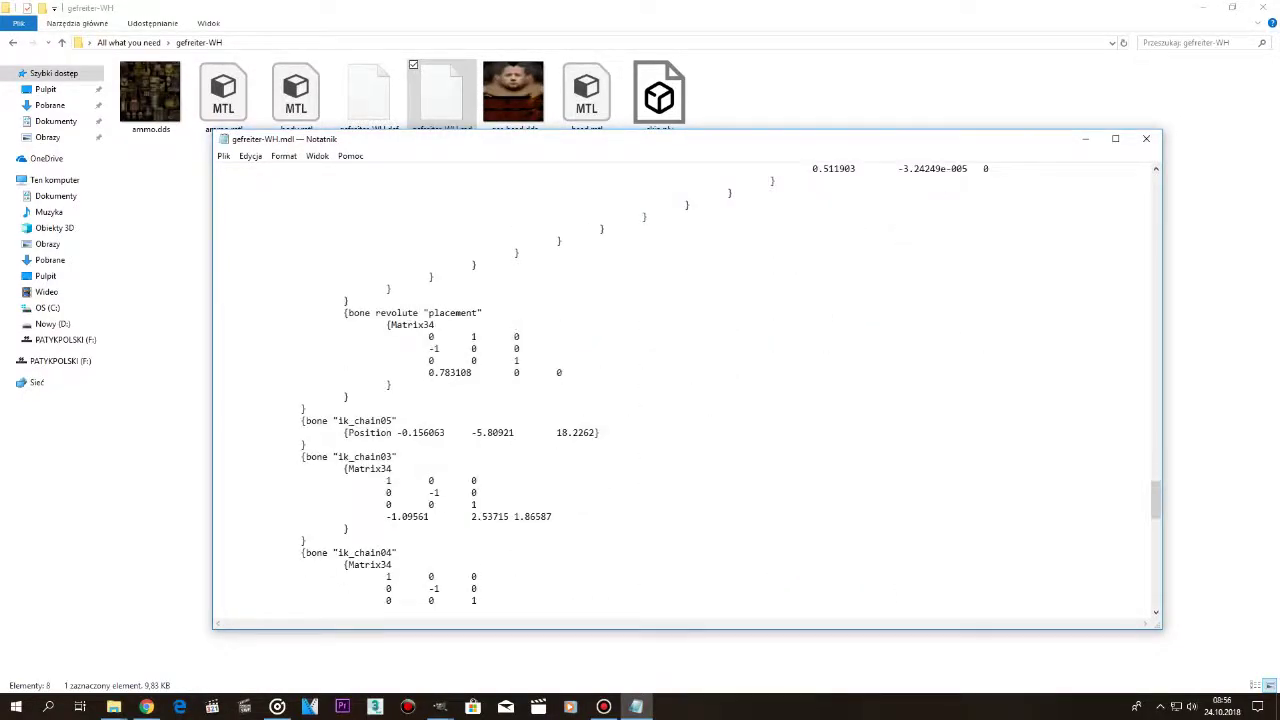
{"action": "scroll", "coordinate": [686, 390], "scroll_direction": "down", "scroll_amount": 15}
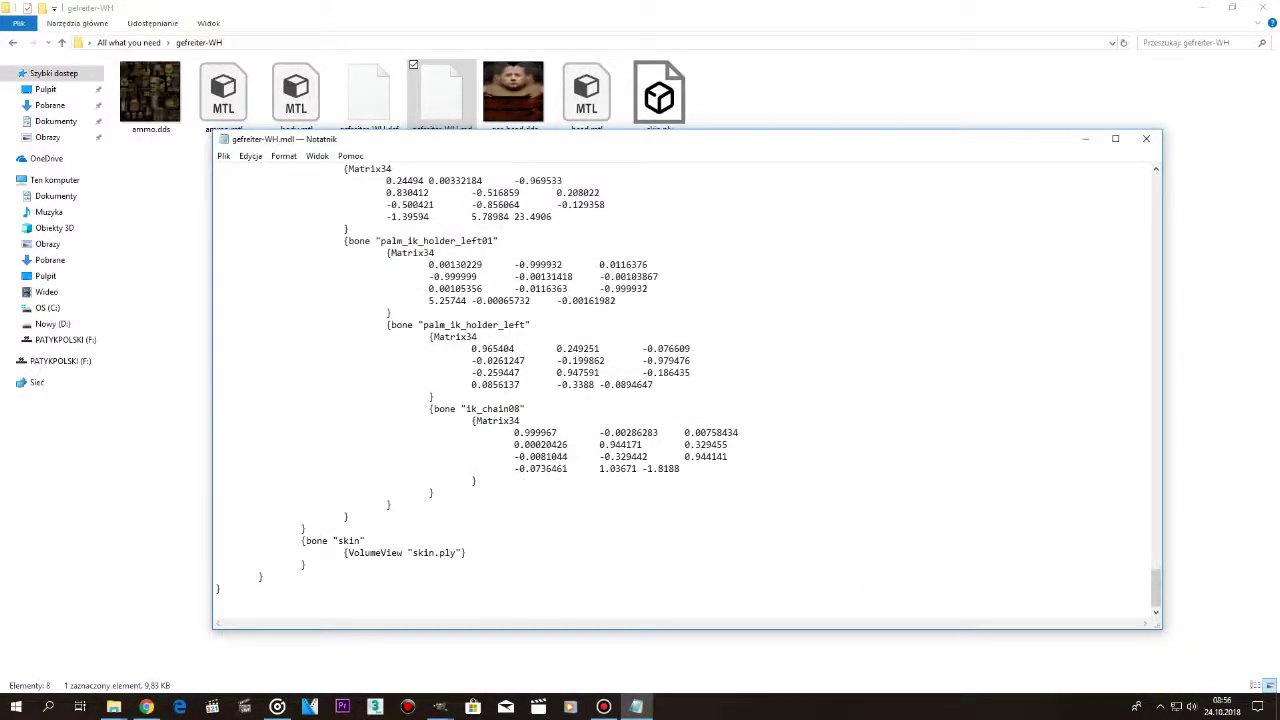
{"action": "left_click", "coordinate": [1146, 138]}
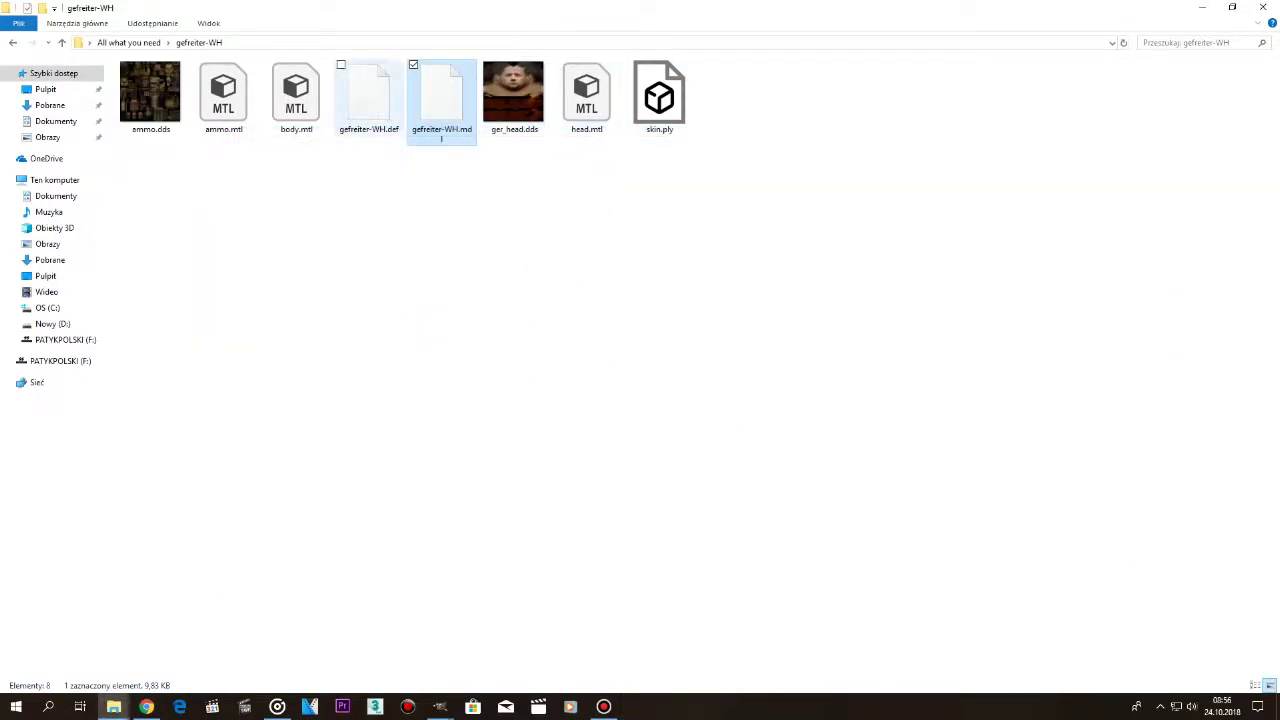
Open body.mtl in Notepad, set its diffuse texture name to gefreiter-WH, and save the file.
{"action": "left_click", "coordinate": [223, 98]}
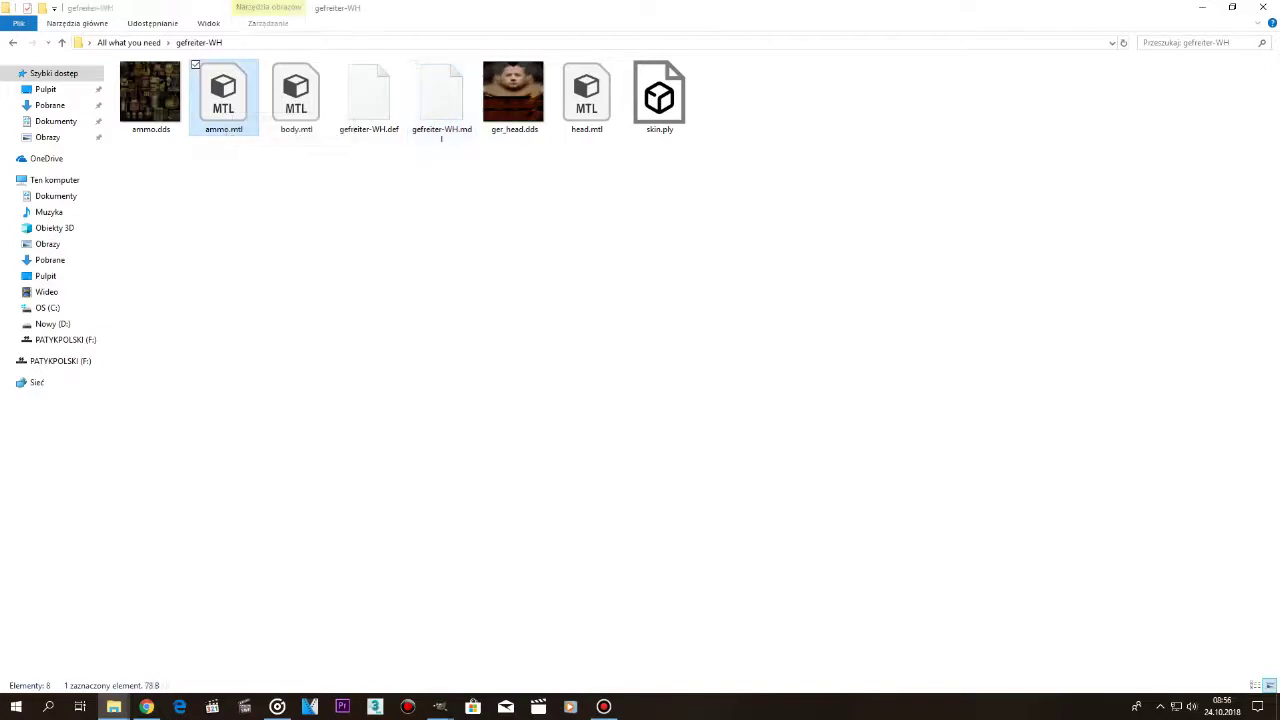
{"action": "right_click", "coordinate": [225, 100]}
{"action": "right_click", "coordinate": [288, 63]}
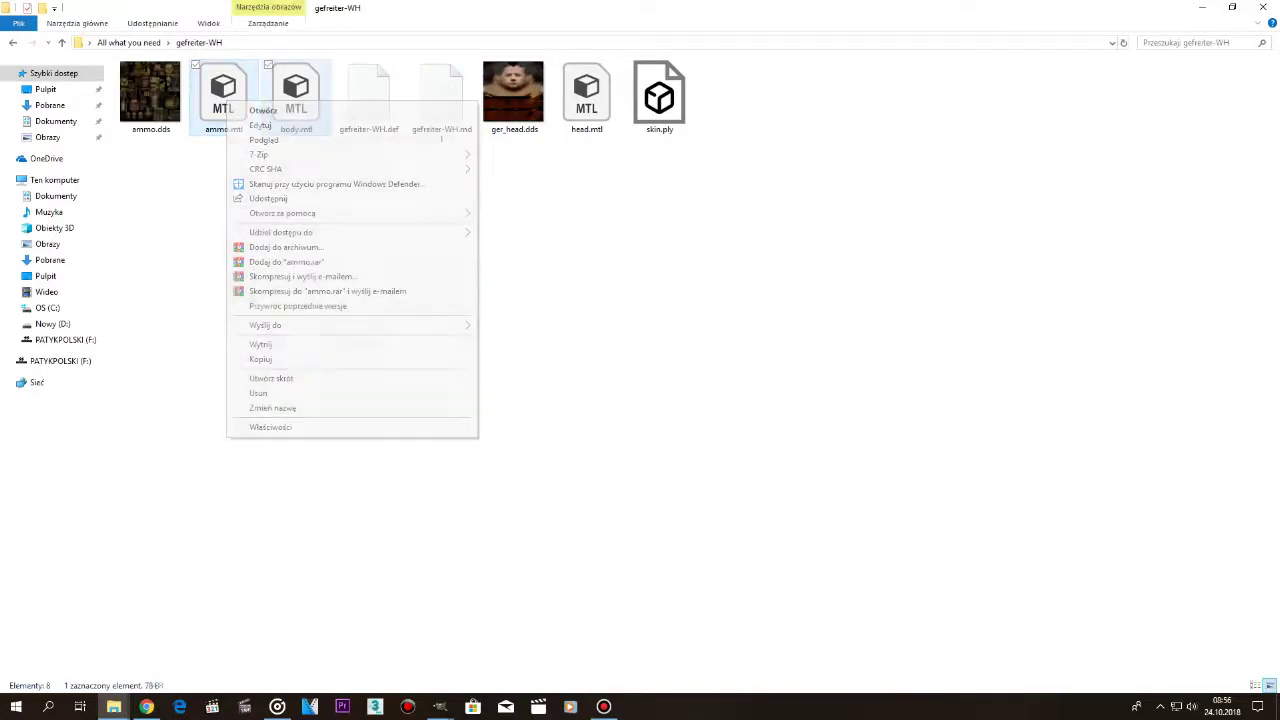
{"action": "mouse_move", "coordinate": [344, 176]}
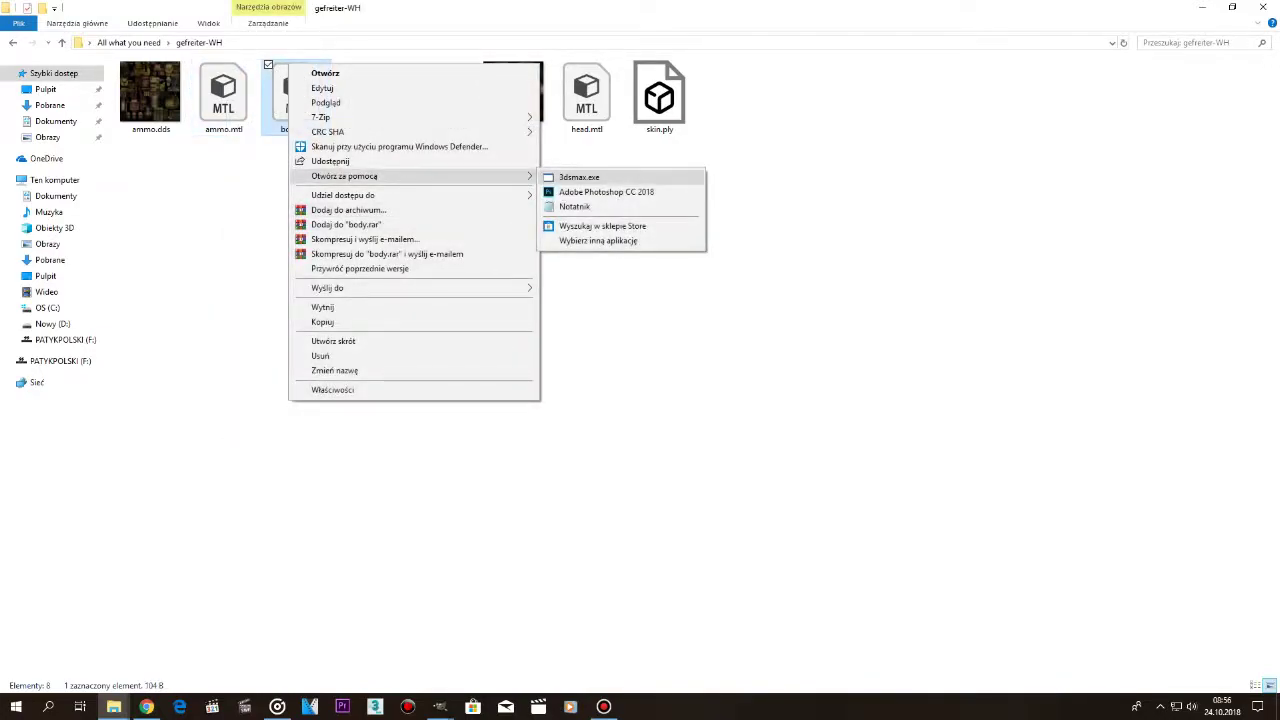
{"action": "left_click", "coordinate": [575, 206]}
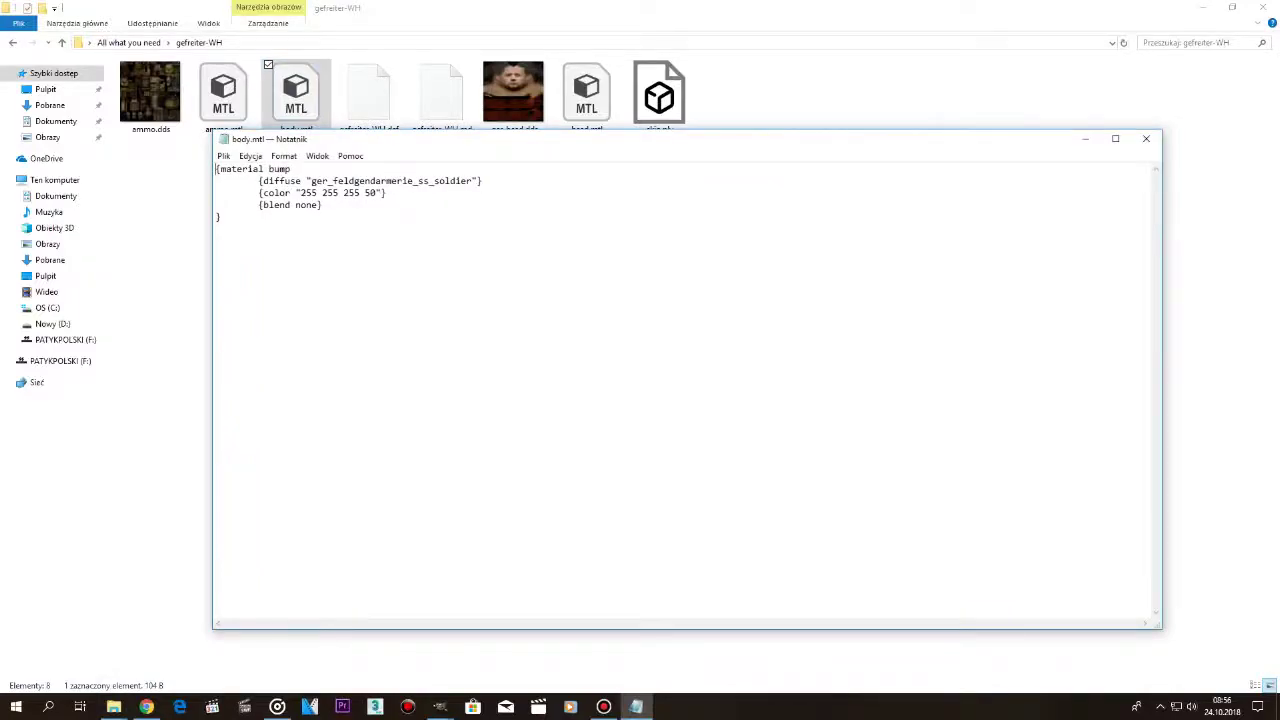
{"action": "type", "text": "gefreiter-WH"}
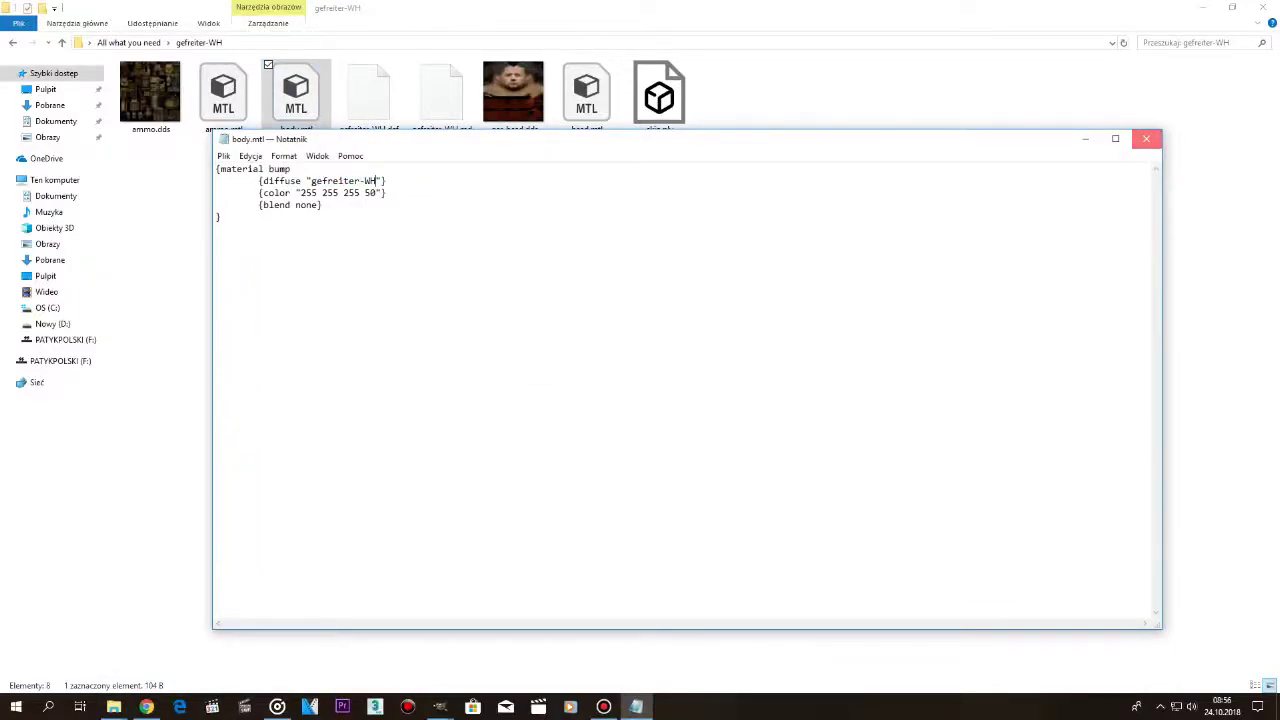
{"action": "left_click", "coordinate": [1146, 138]}
{"action": "key", "text": "Return"}
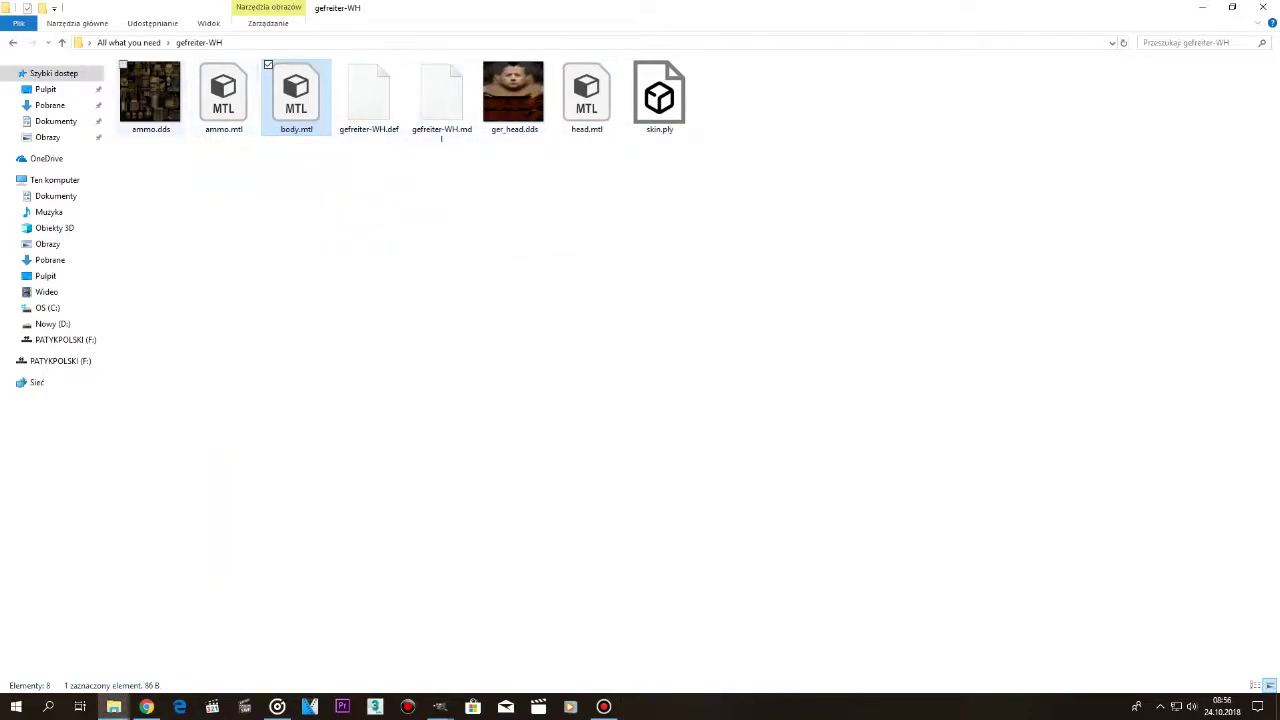
Copy the gefreiter-WH.dds texture from All what you need into the gefreiter-WH folder.
{"action": "left_click", "coordinate": [13, 43]}
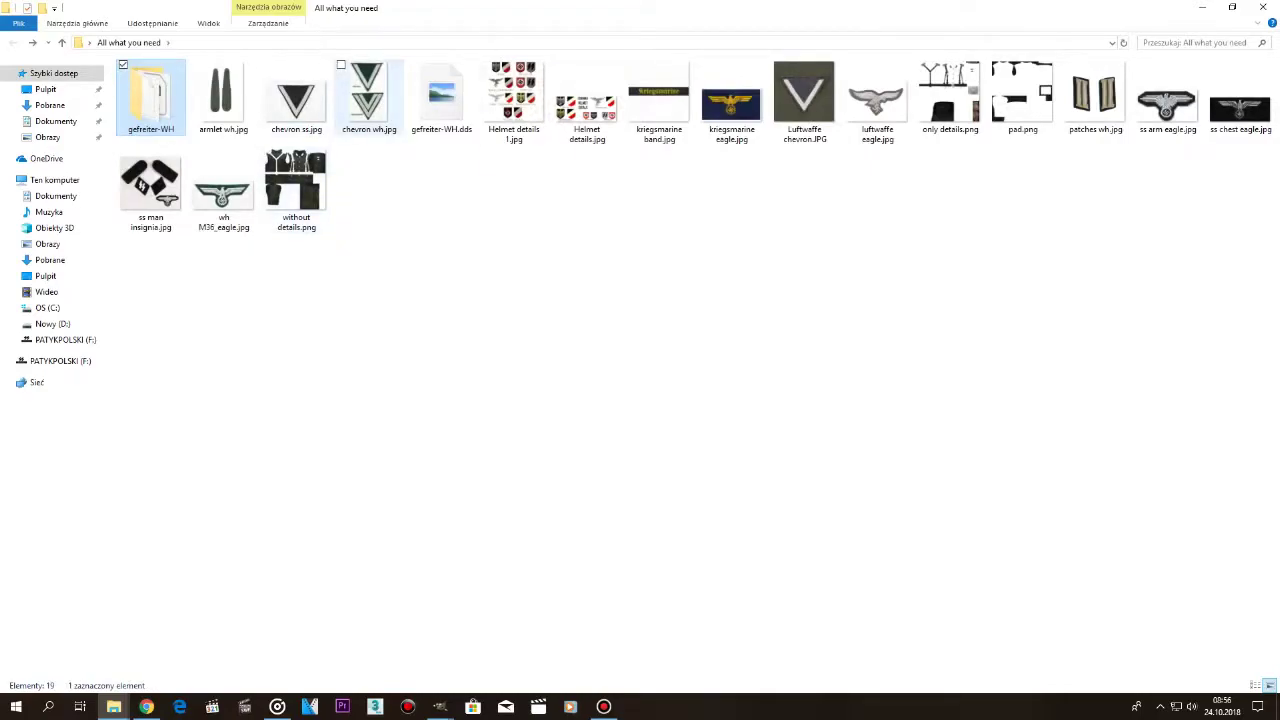
{"action": "left_click", "coordinate": [442, 97]}
{"action": "double_click", "coordinate": [151, 97]}
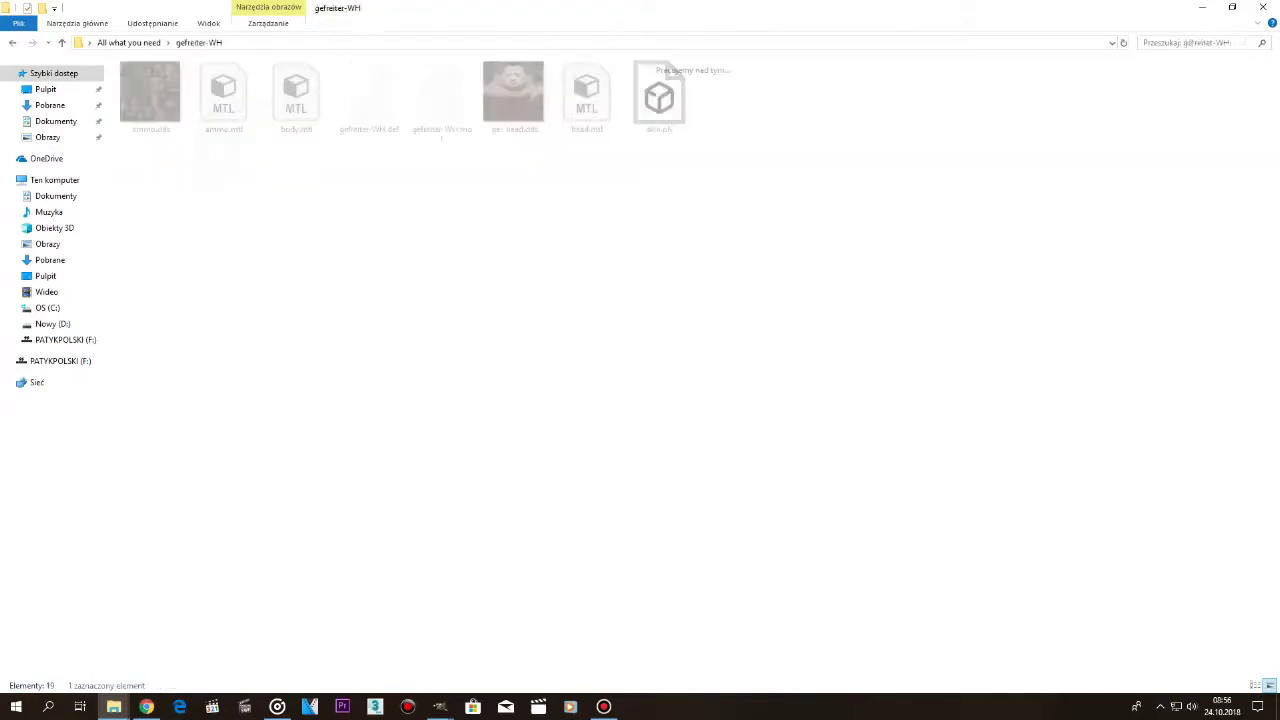
{"action": "key", "text": "ctrl+v"}
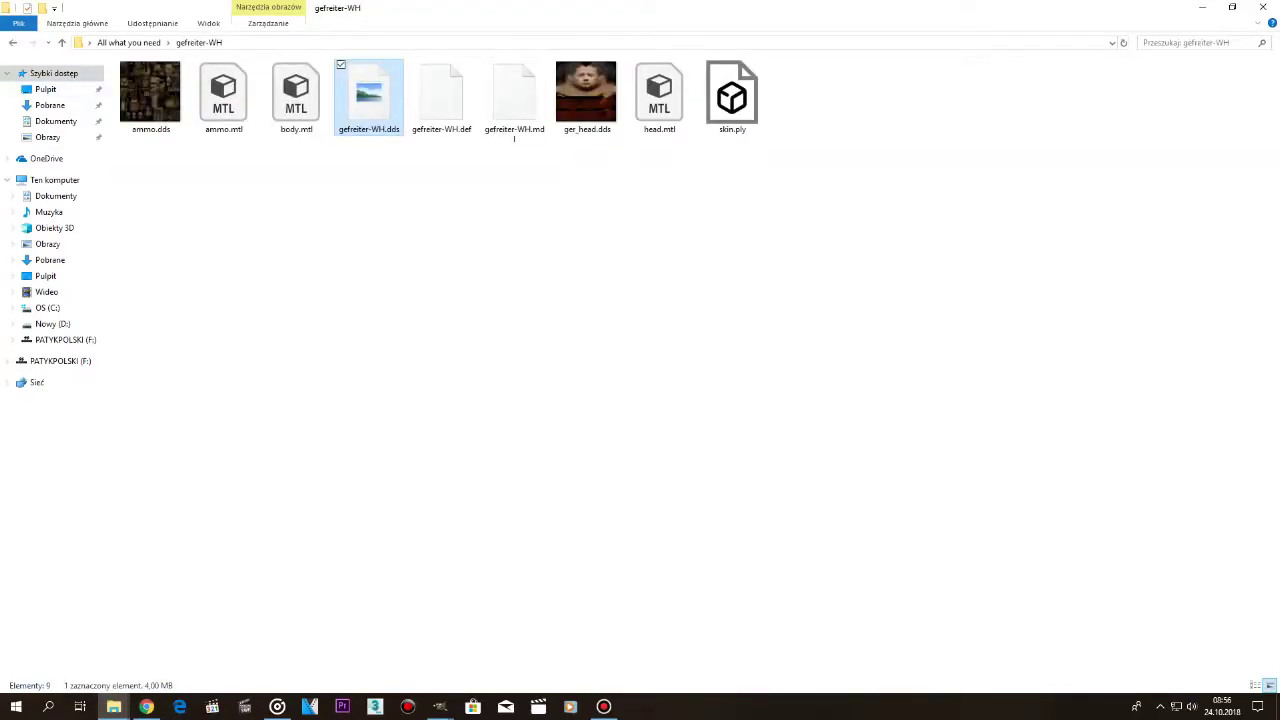
Copy the finished gefreiter-WH folder to the clipboard and switch to the Few Units Mod's humanskin folder.
{"action": "key", "text": "BackSpace"}
{"action": "right_click", "coordinate": [148, 96]}
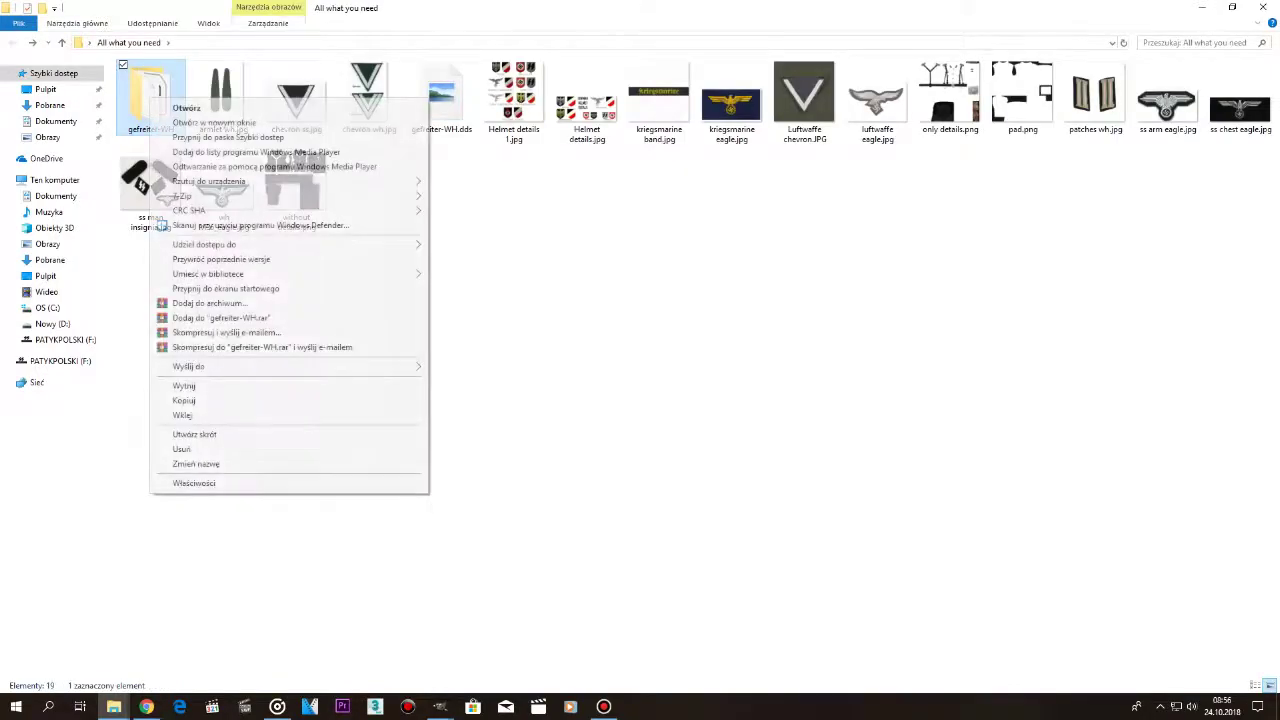
{"action": "left_click", "coordinate": [200, 401]}
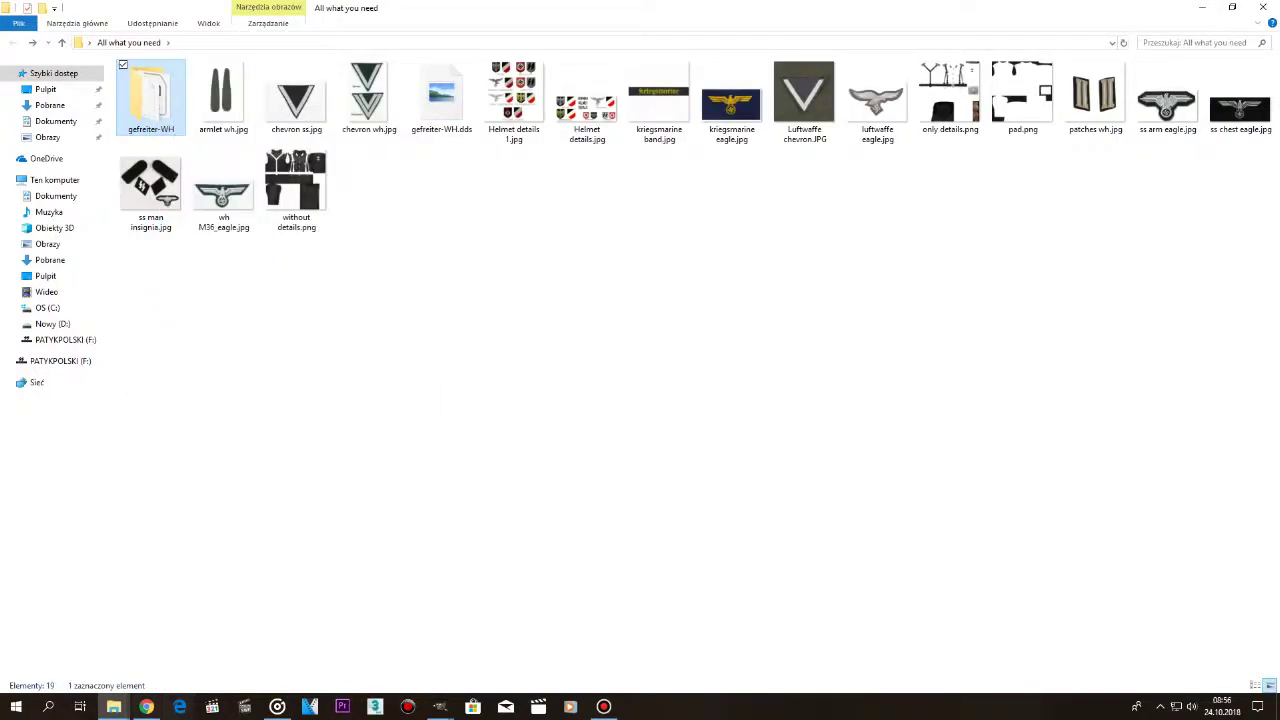
{"action": "left_click", "coordinate": [113, 706]}
{"action": "left_click", "coordinate": [214, 652]}
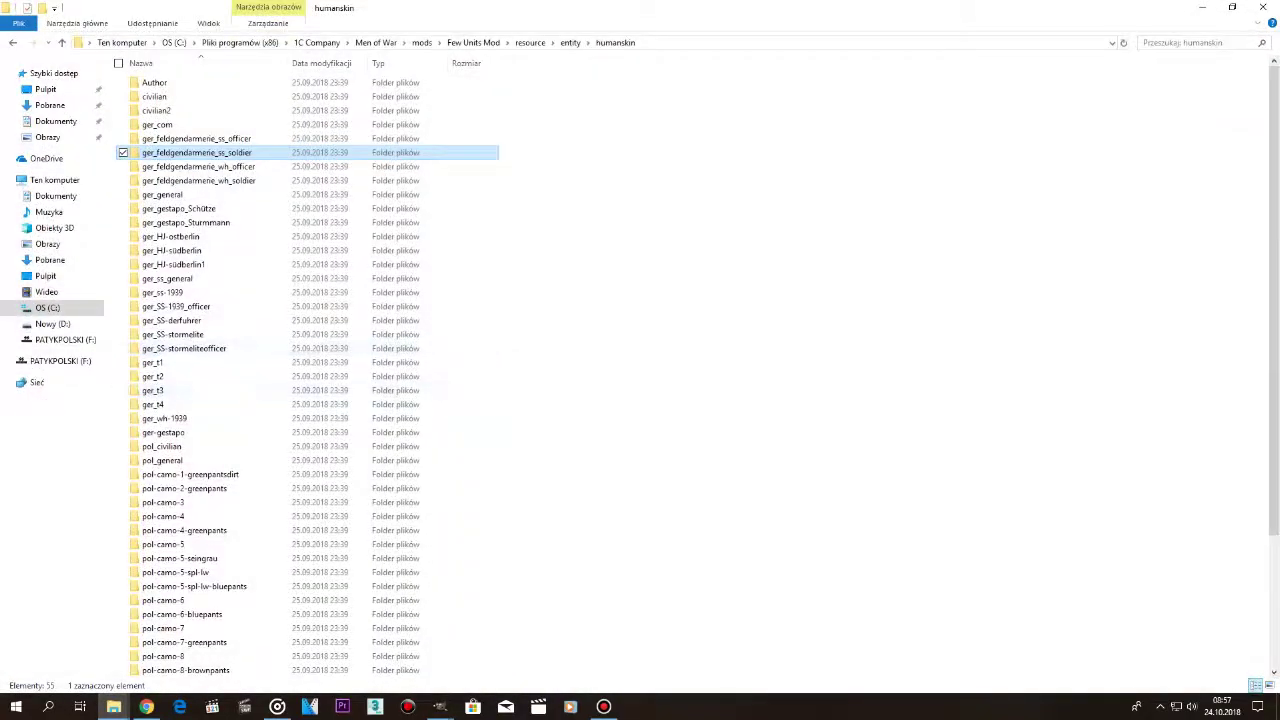
Create a new folder named test inside humanskin and open it.
{"action": "right_click", "coordinate": [747, 341]}
{"action": "left_click", "coordinate": [640, 400]}
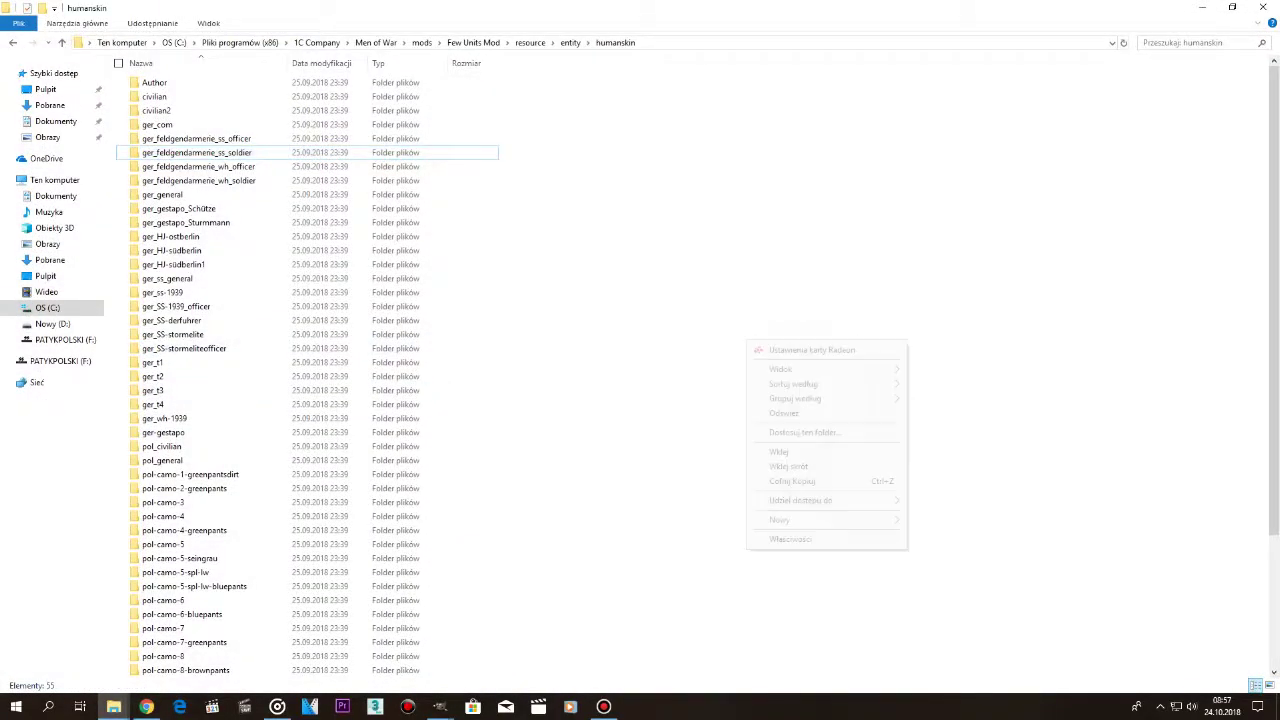
{"action": "scroll", "coordinate": [400, 500], "scroll_direction": "down", "scroll_amount": 4}
{"action": "right_click", "coordinate": [680, 452]}
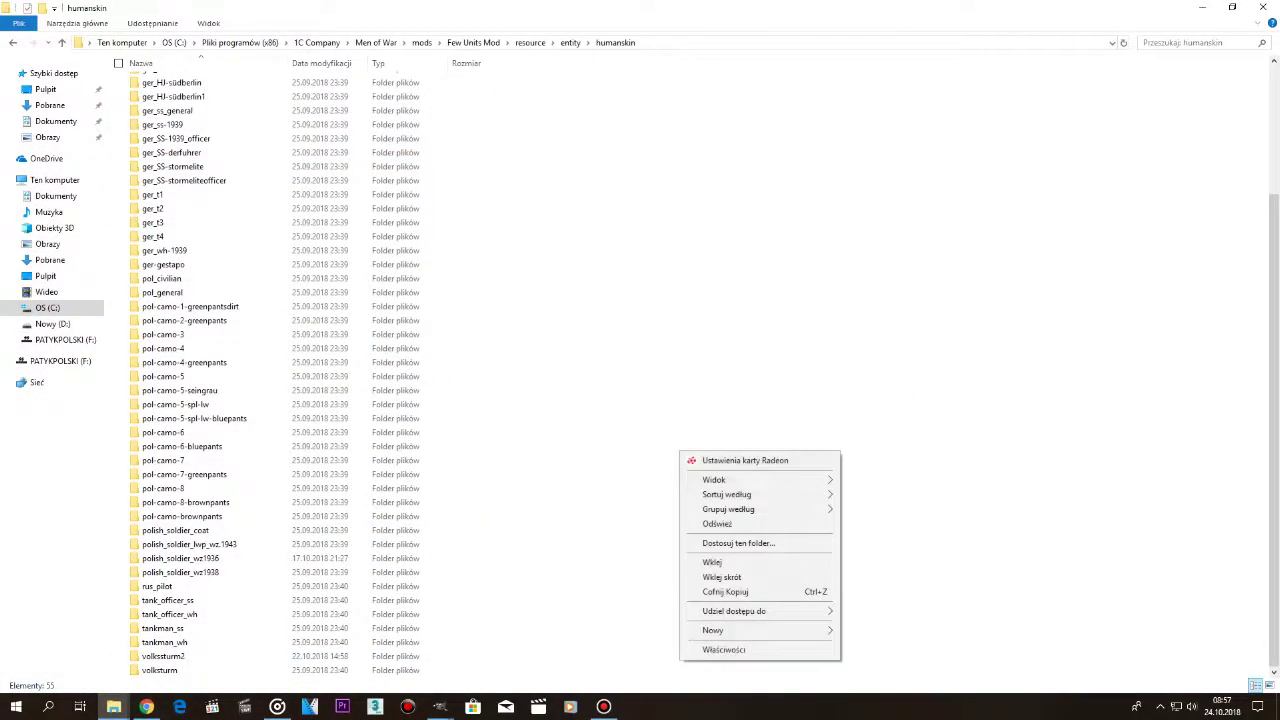
{"action": "mouse_move", "coordinate": [760, 630]}
{"action": "left_click", "coordinate": [884, 632]}
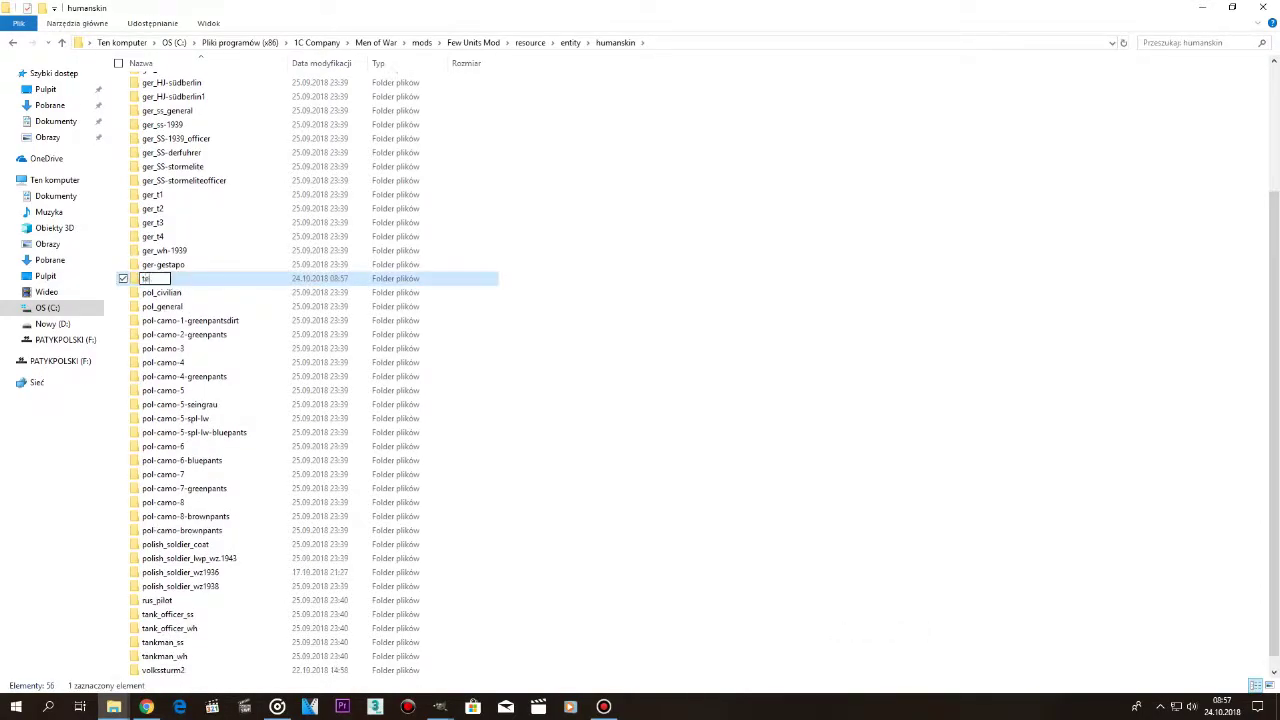
{"action": "key", "text": "Return"}
{"action": "key", "text": "Return"}
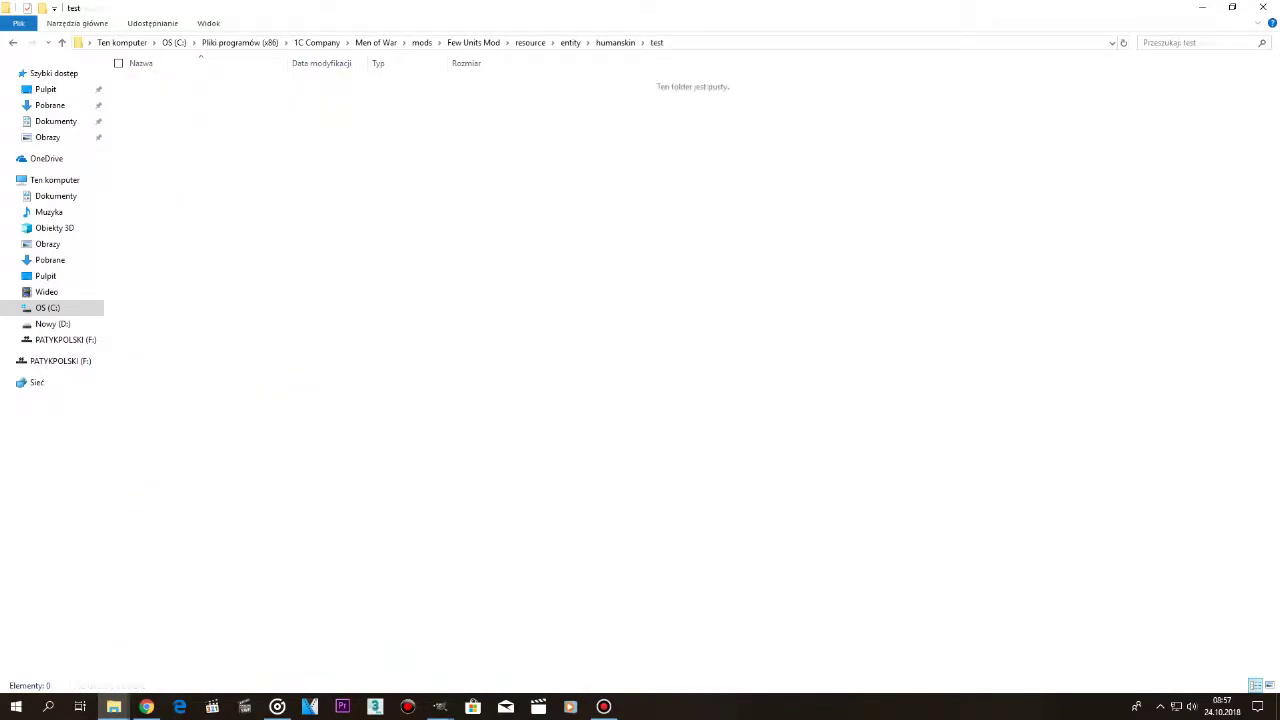
Paste the gefreiter-WH folder into the test folder, granting administrator permission for the copy.
{"action": "key", "text": "ctrl+v"}
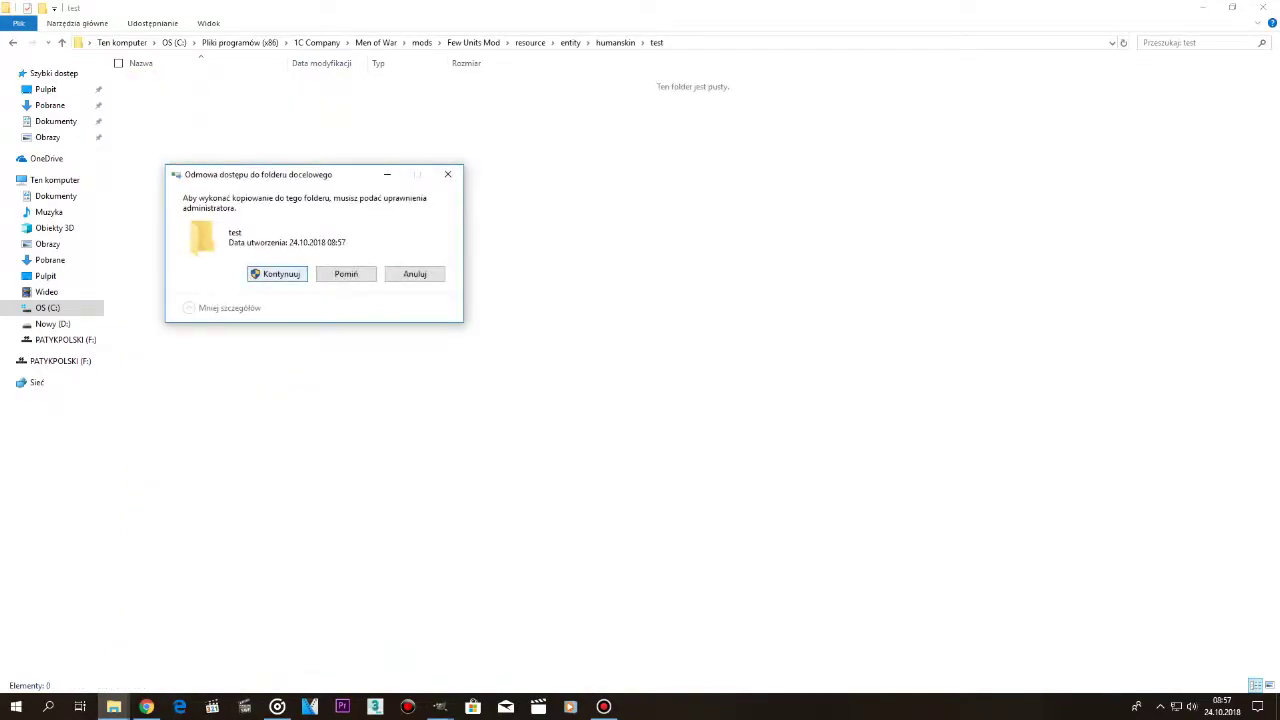
{"action": "key", "text": "Return"}
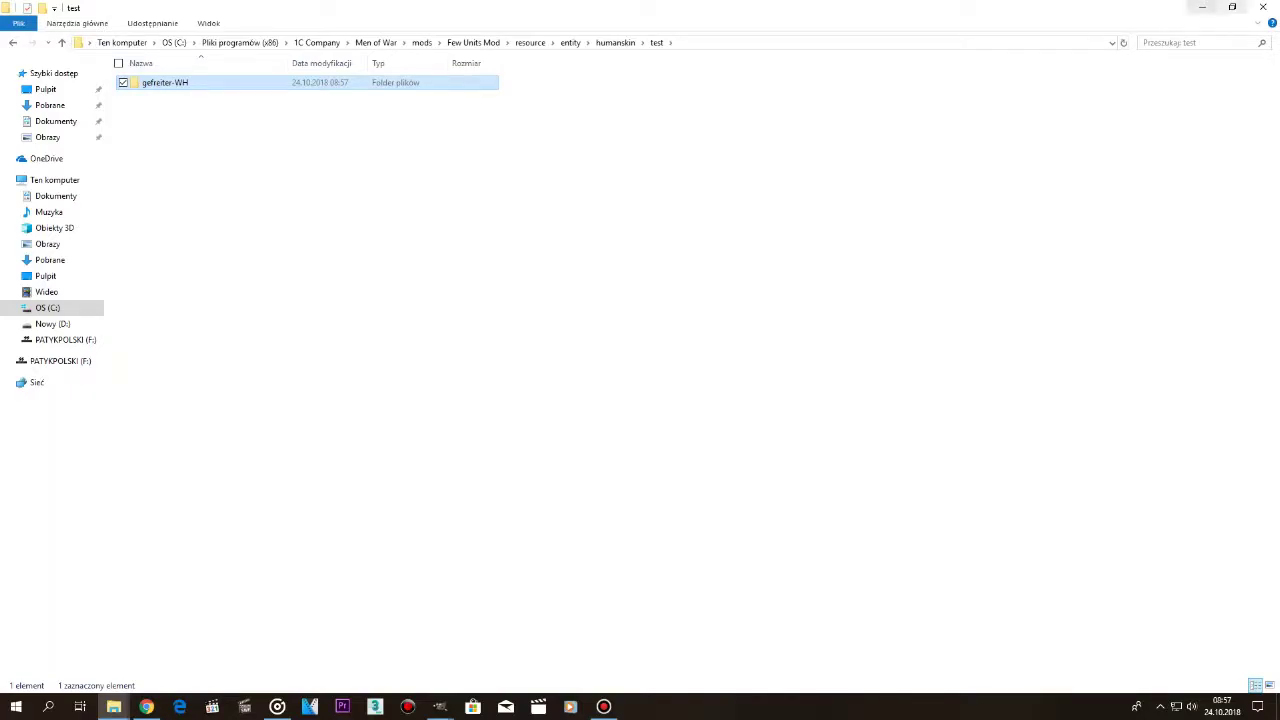
{"action": "key", "text": "alt+Left"}
{"action": "key", "text": "super+d"}
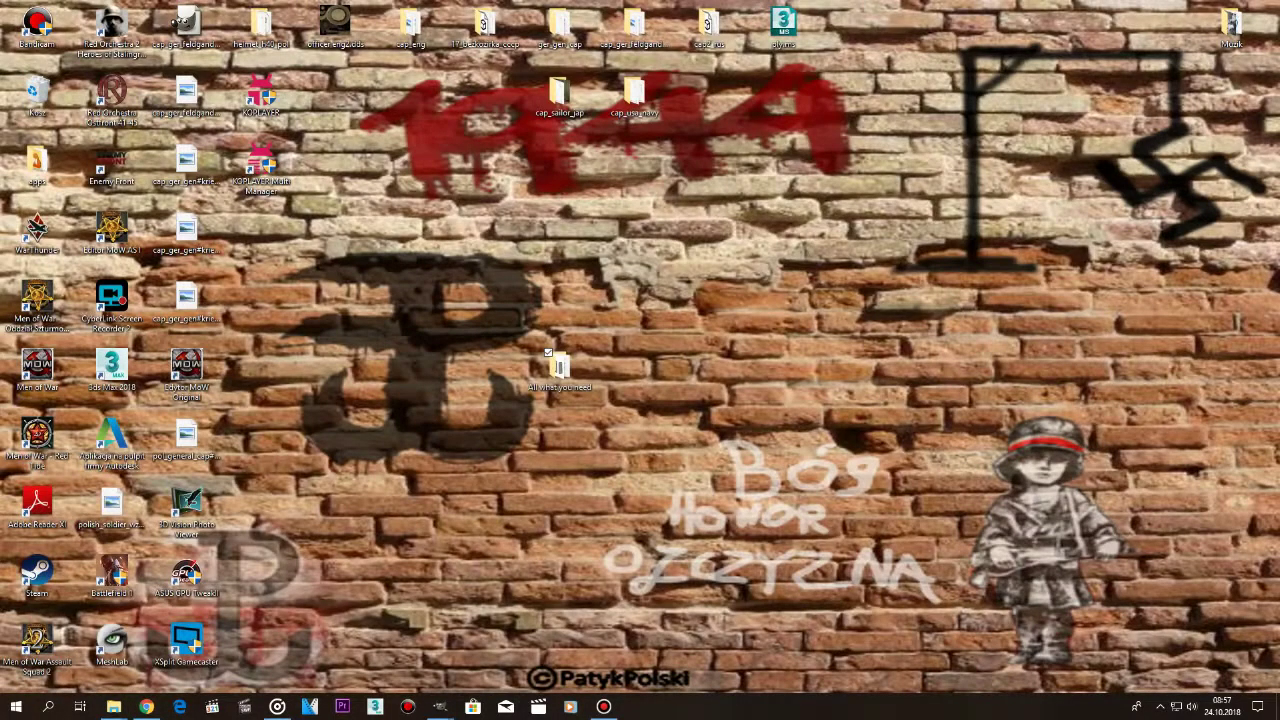
{"action": "left_click", "coordinate": [603, 706]}
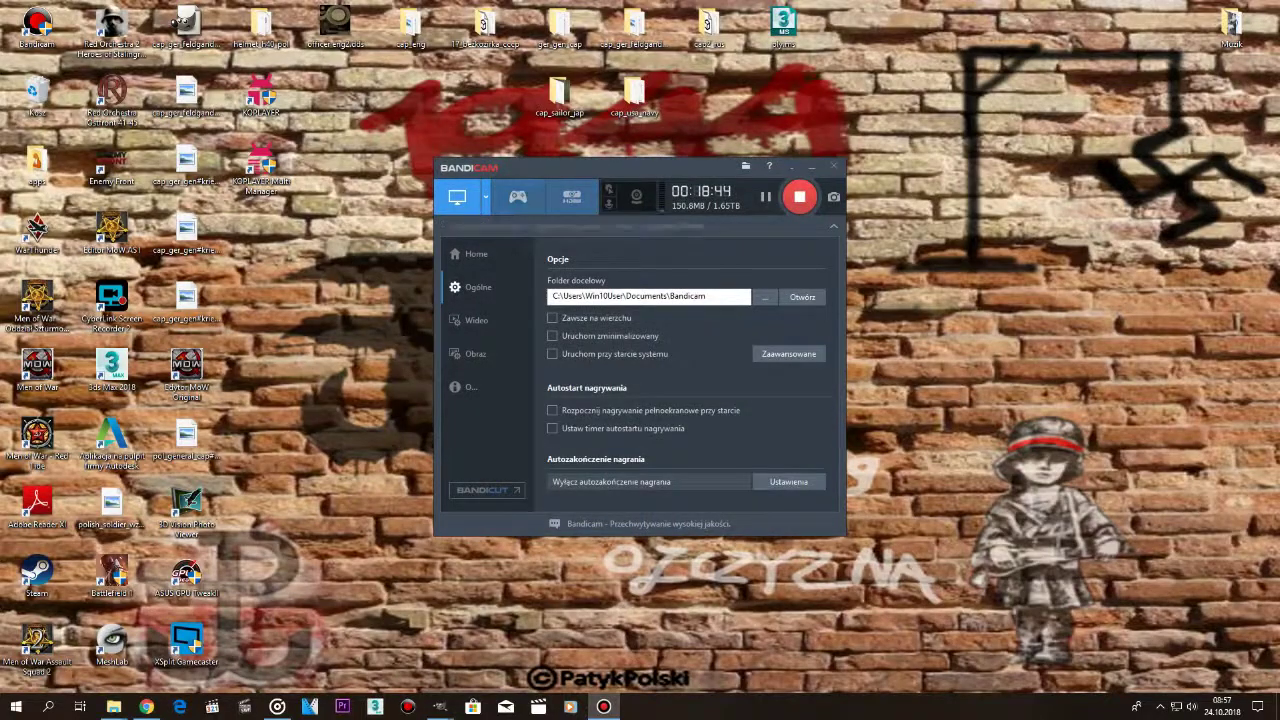
{"action": "left_click", "coordinate": [486, 197]}
{"action": "mouse_move", "coordinate": [506, 269]}
{"action": "left_click", "coordinate": [631, 261]}
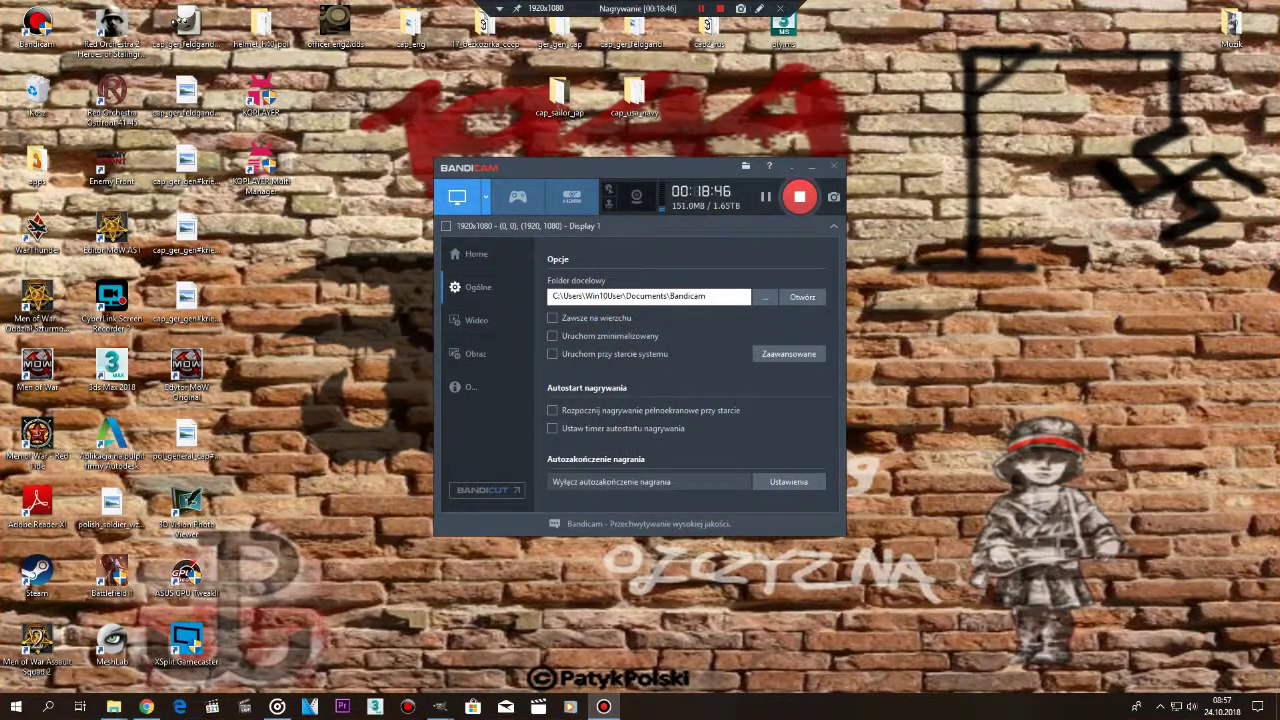